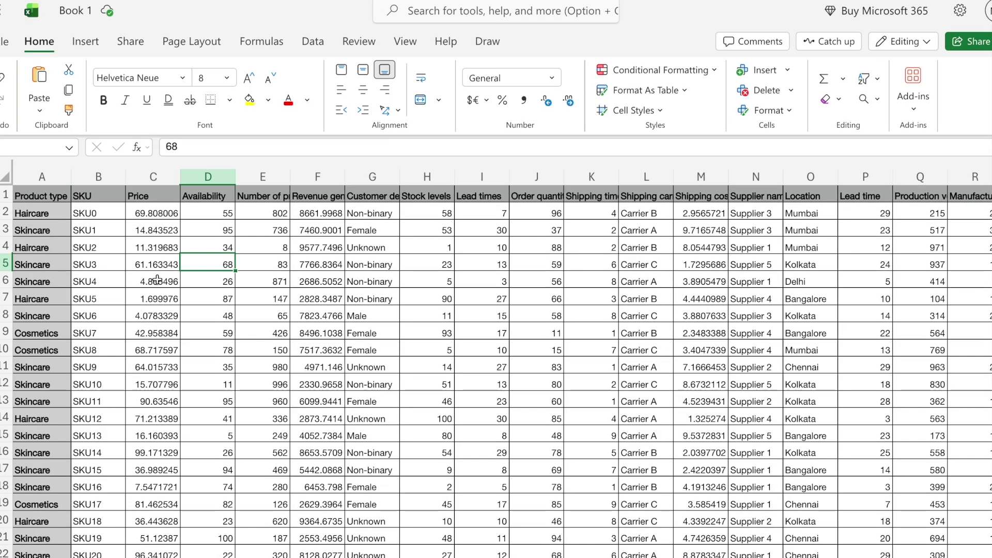
# - Autofit the width of the Revenue generated column to its contents
pyautogui.click(67, 226)
pyautogui.click(42, 192)
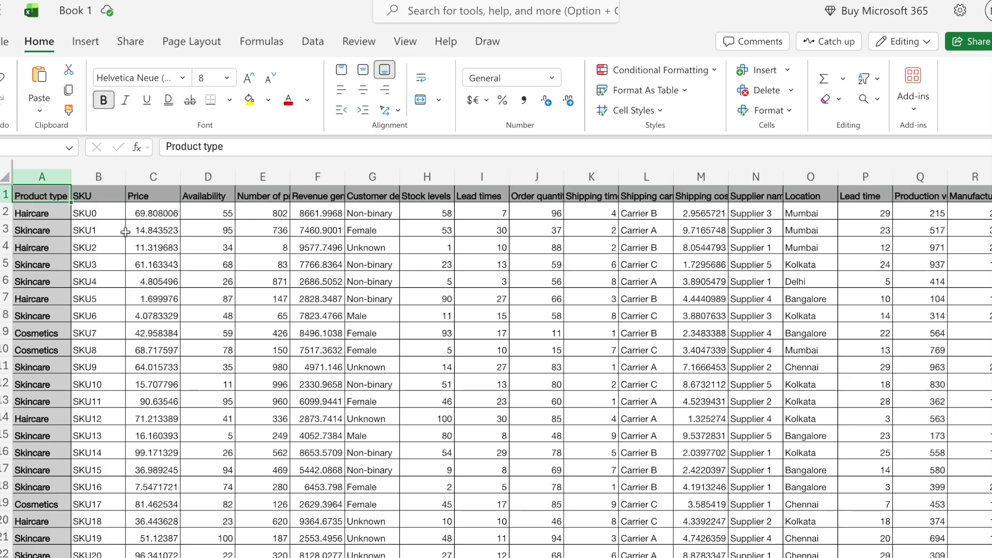
pyautogui.click(313, 202)
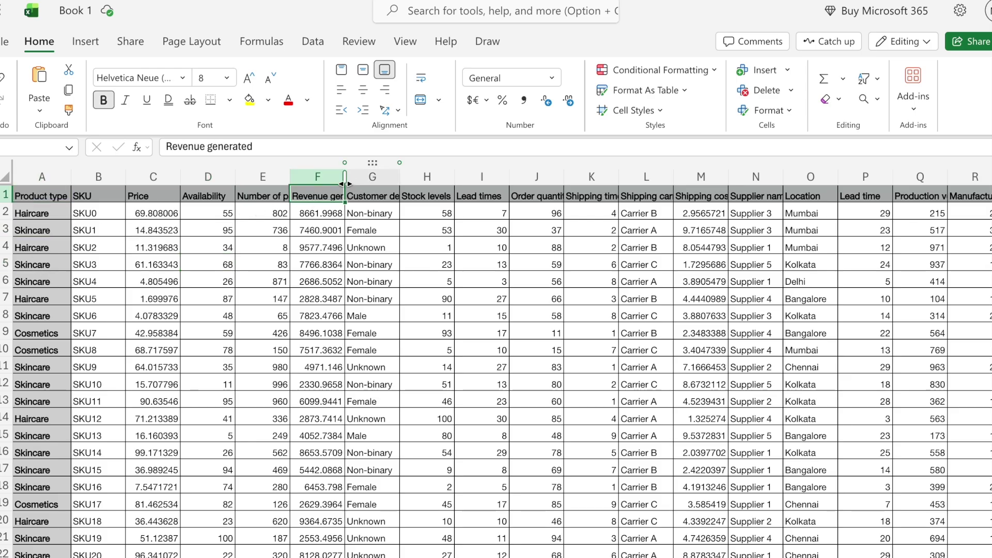
pyautogui.doubleClick(345, 177)
pyautogui.click(315, 243)
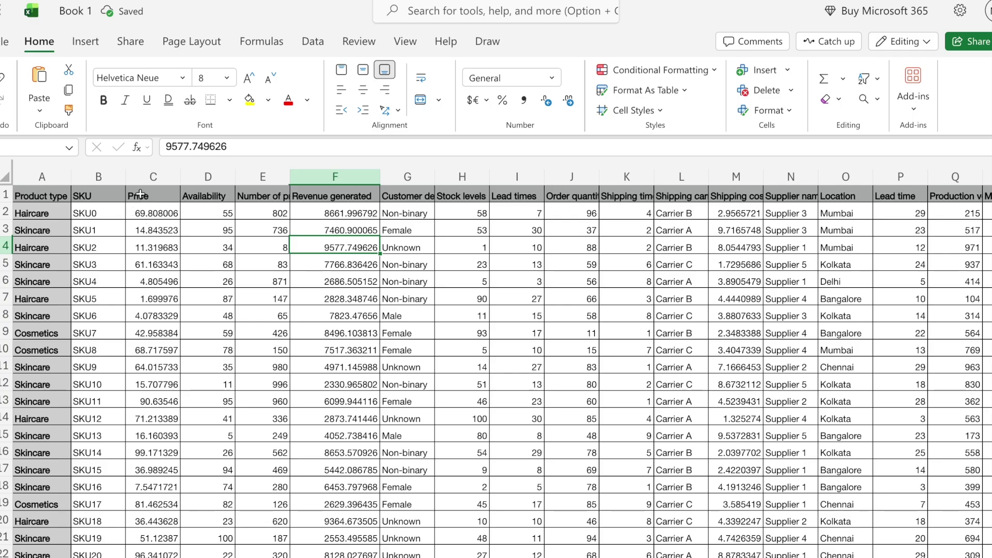
# - Review the dataset's column headers from Price through Costs, along with sample price, products-sold and revenue values
pyautogui.click(159, 196)
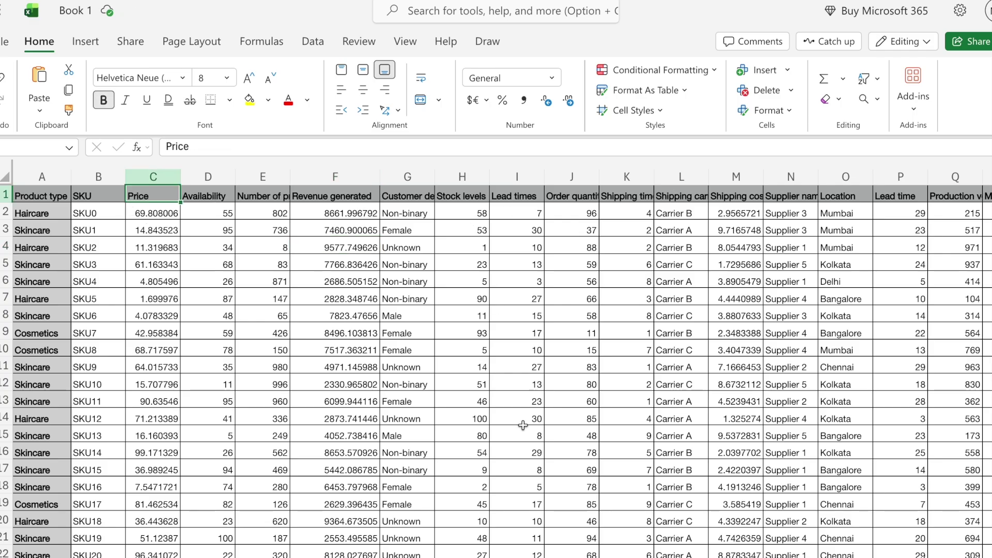
pyautogui.click(790, 195)
pyautogui.press('Right')
pyautogui.press('Right')
pyautogui.press('Right')
pyautogui.press('Right')
pyautogui.press('Right')
pyautogui.press('Right')
pyautogui.press('Right')
pyautogui.press('Right')
pyautogui.press('Right')
pyautogui.press('Right')
pyautogui.press('Right')
pyautogui.press('Right')
pyautogui.press('Right')
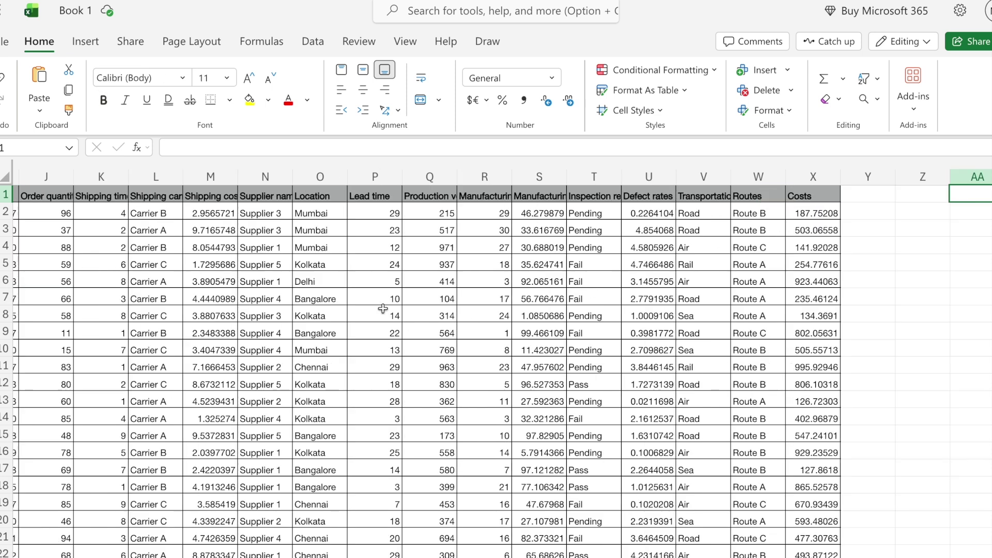
pyautogui.click(382, 199)
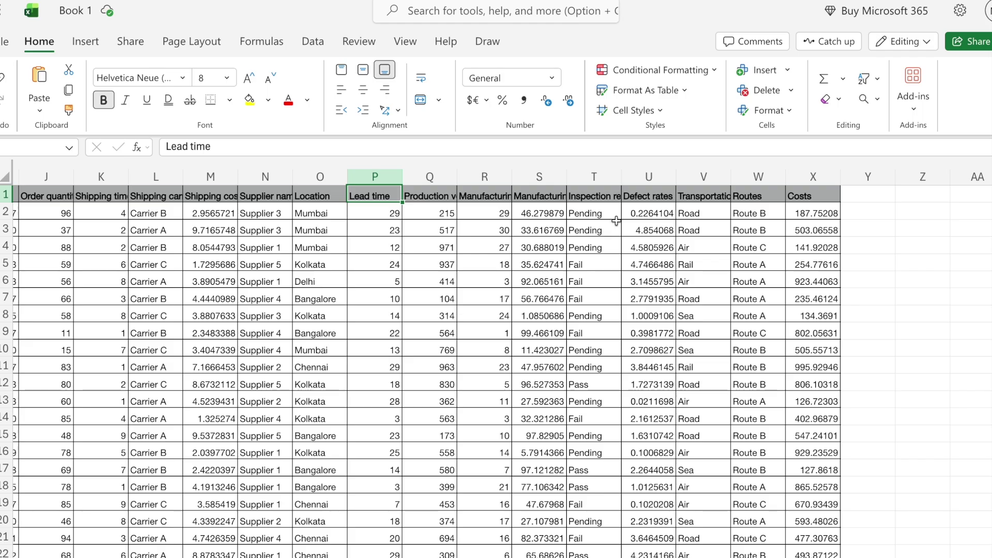
pyautogui.click(598, 191)
pyautogui.click(639, 197)
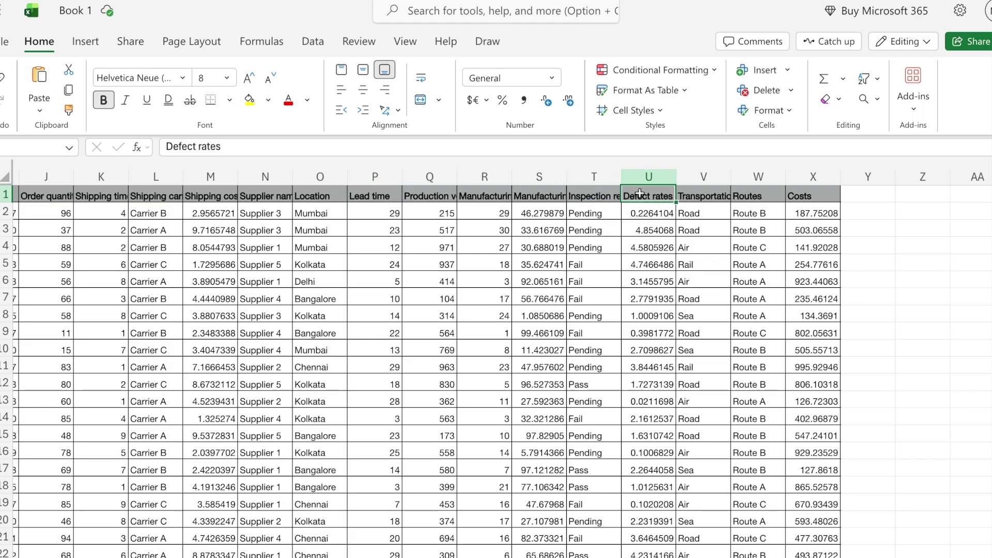
pyautogui.click(708, 197)
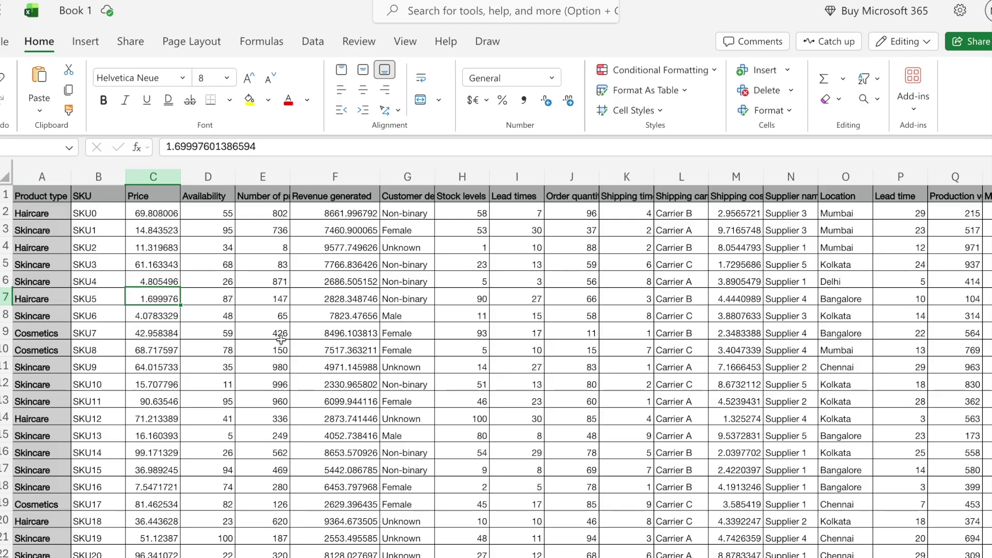
pyautogui.click(274, 367)
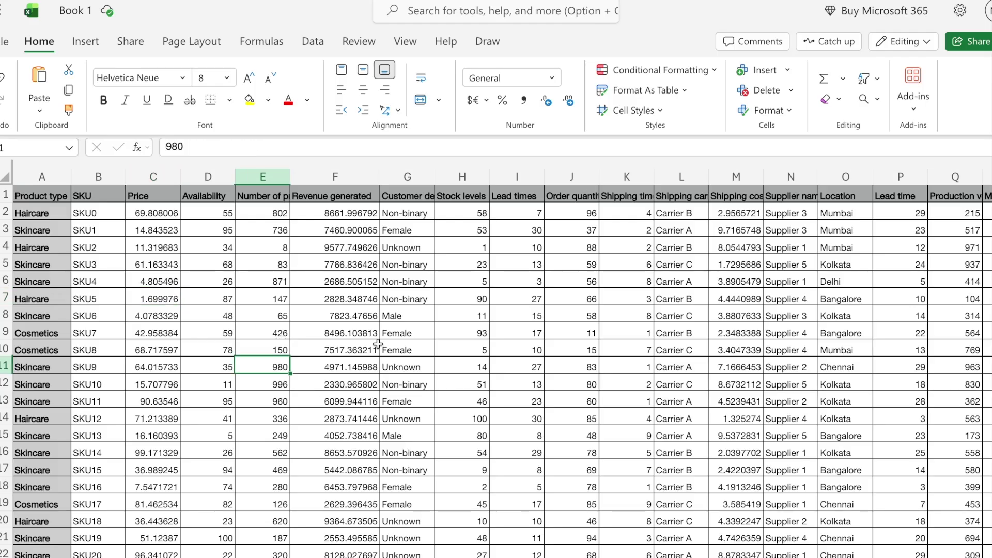
pyautogui.click(304, 313)
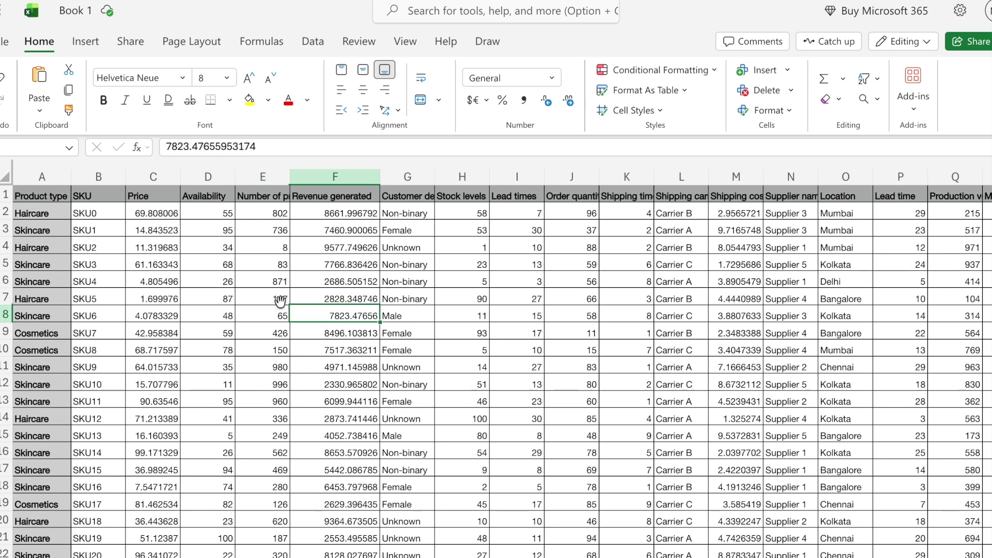
pyautogui.click(184, 297)
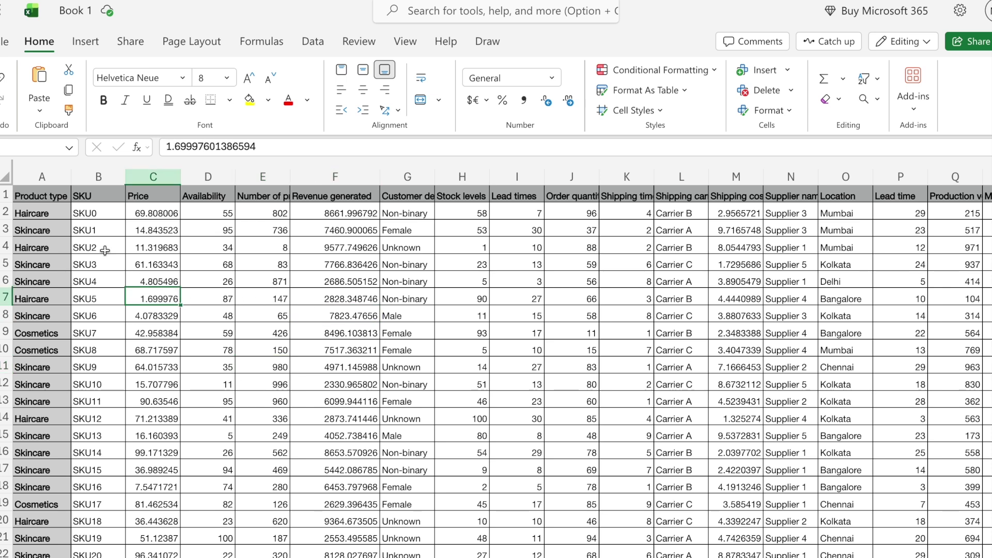
# - Convert the whole dataset A1:X101 into a table that has headers
pyautogui.click(62, 203)
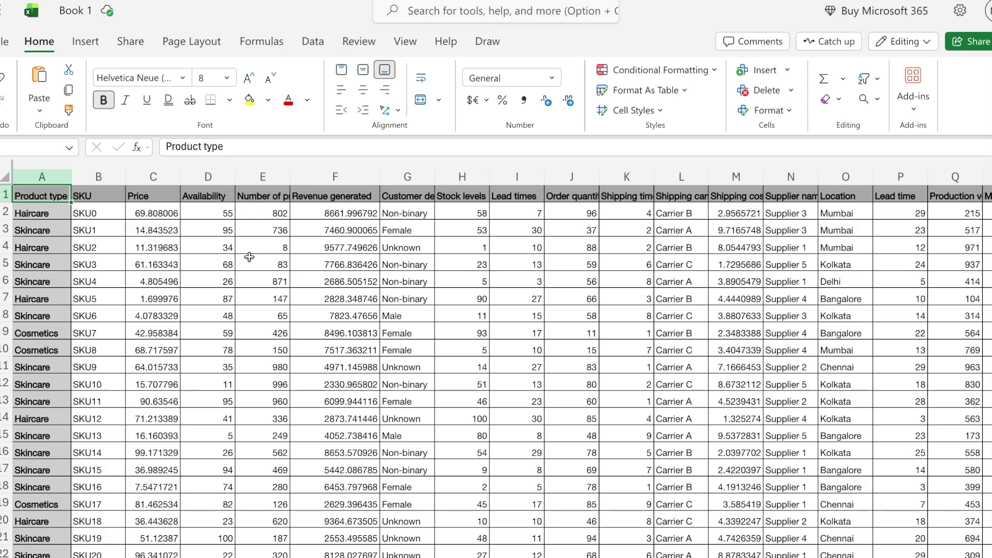
pyautogui.hotkey('ctrl', 'a')
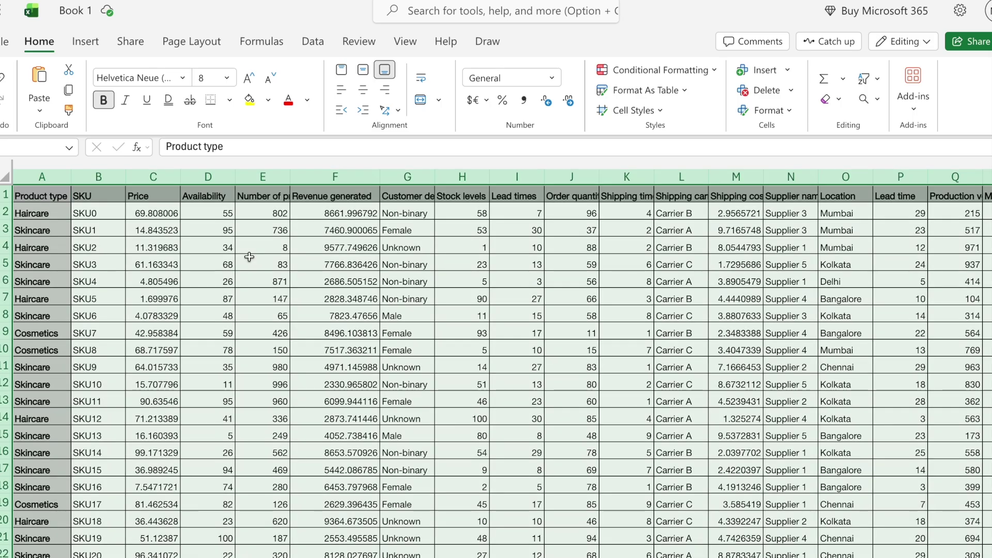
pyautogui.click(85, 41)
pyautogui.click(49, 82)
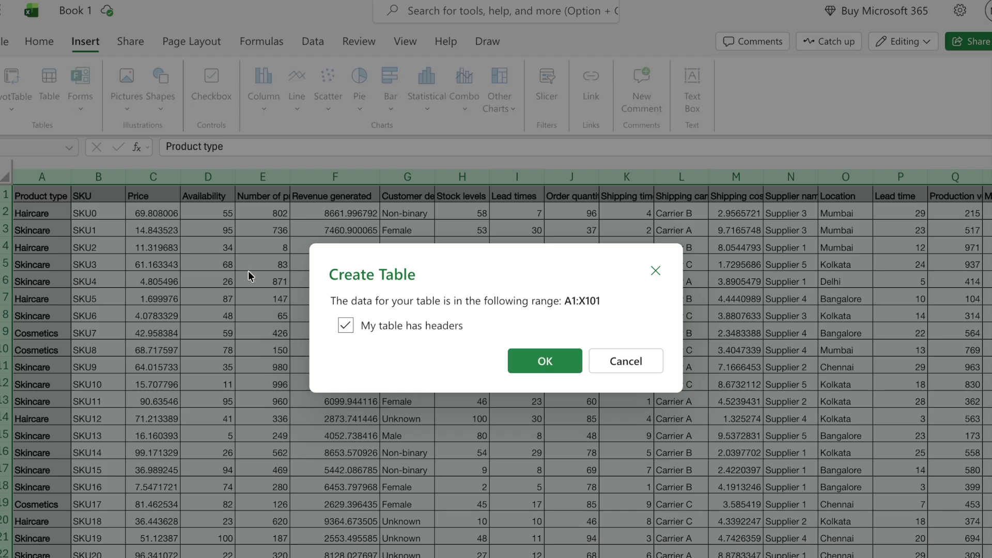
pyautogui.click(511, 364)
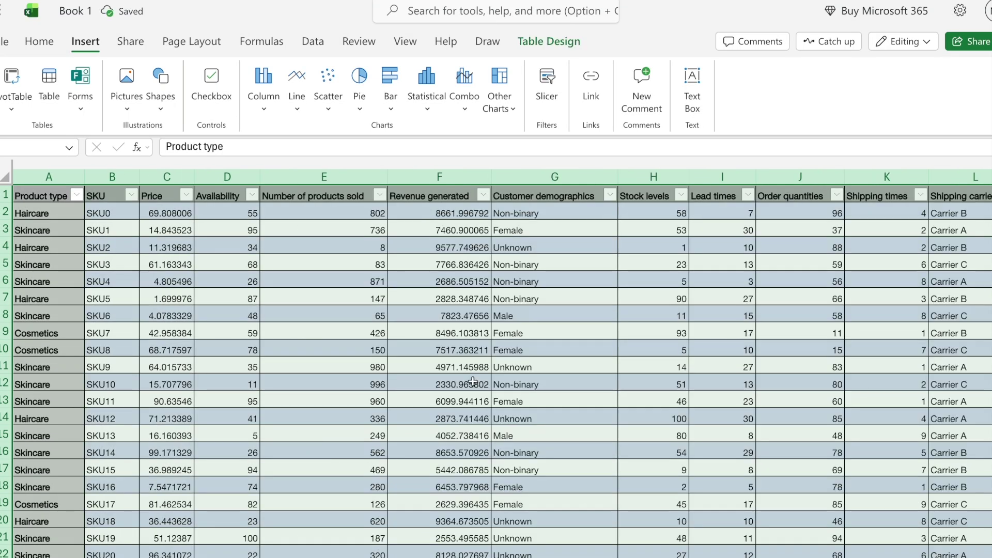
# - Examine the table's headers from Number of products sold across to Costs, including the Defect rates column
pyautogui.click(323, 196)
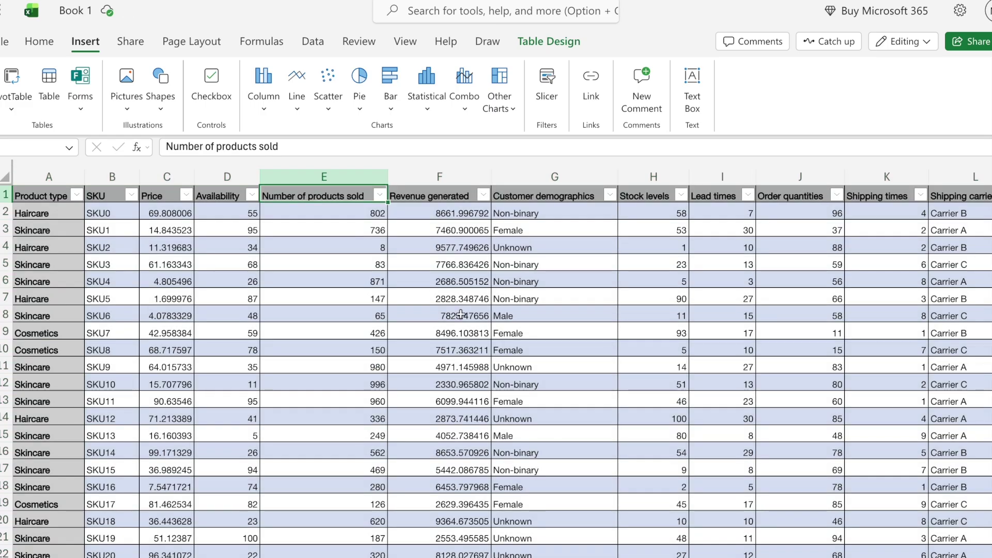
pyautogui.press('Right')
pyautogui.press('Right')
pyautogui.press('Right')
pyautogui.press('Right')
pyautogui.press('Right')
pyautogui.press('Right')
pyautogui.press('Right')
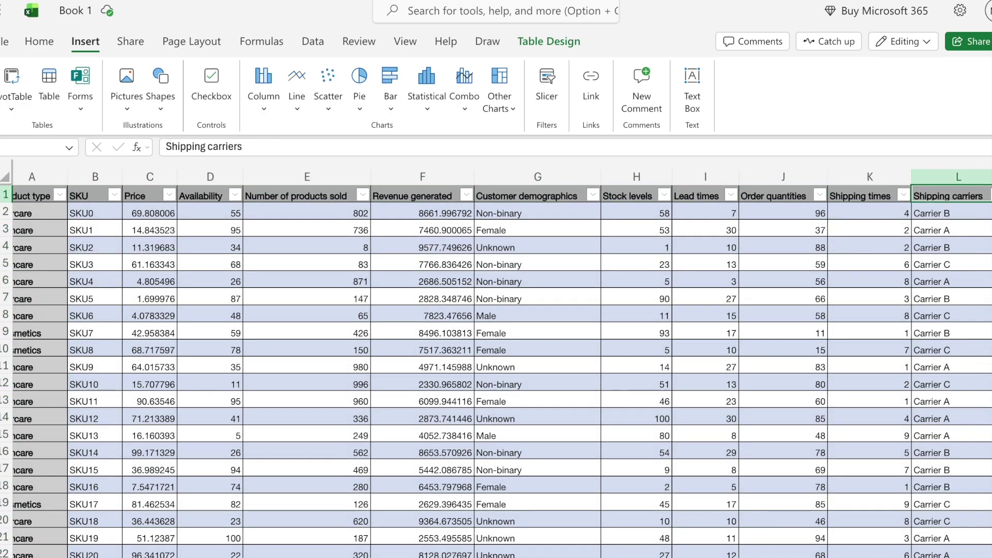
pyautogui.press('Right')
pyautogui.press('Right')
pyautogui.press('Right')
pyautogui.press('Right')
pyautogui.press('Right')
pyautogui.press('Right')
pyautogui.press('Right')
pyautogui.press('Right')
pyautogui.press('Right')
pyautogui.press('Right')
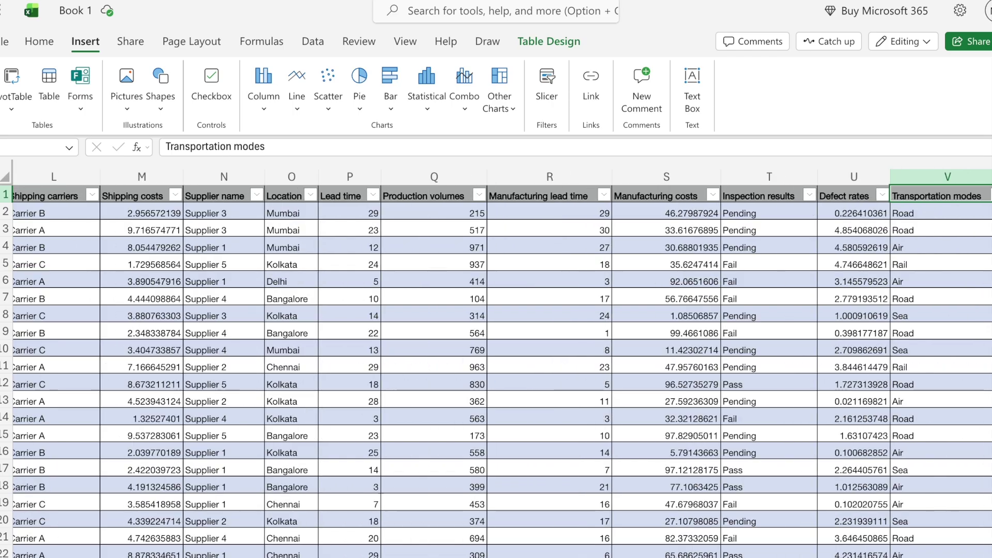
pyautogui.press('Right')
pyautogui.press('Right')
pyautogui.press('Right')
pyautogui.press('Right')
pyautogui.press('Right')
pyautogui.click(582, 187)
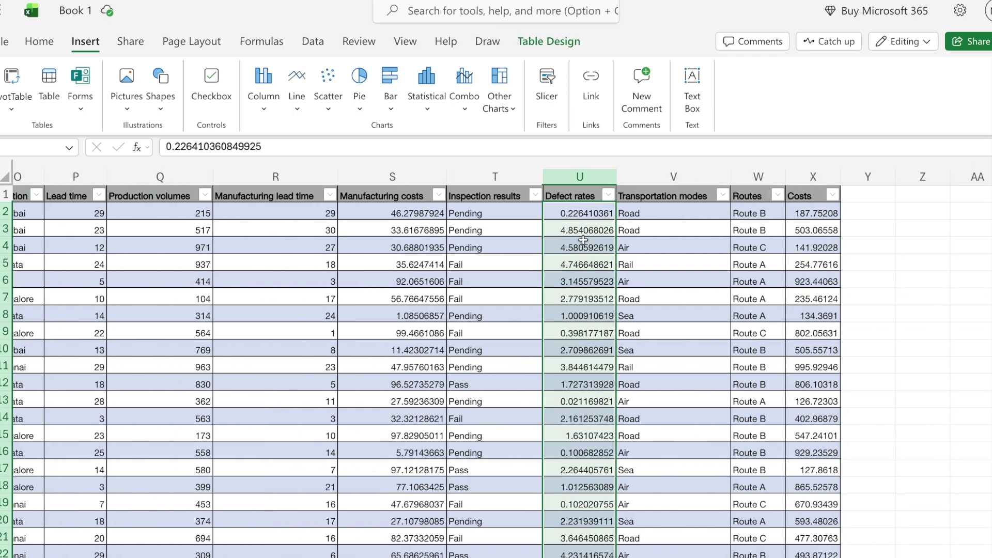
# - Add a column headed "Defect Rates Percentage" in Y1, directly after the Costs column
pyautogui.click(870, 196)
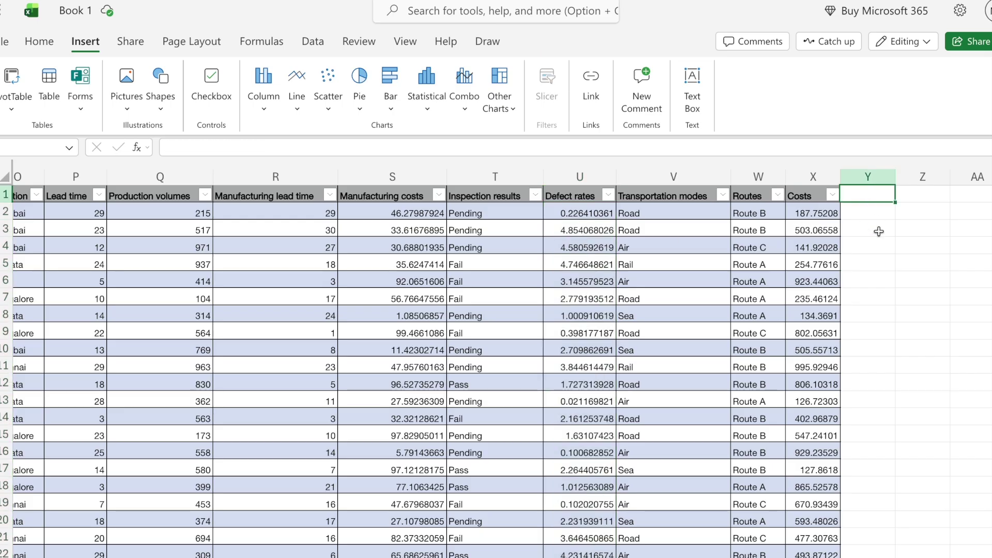
pyautogui.write('Defect ')
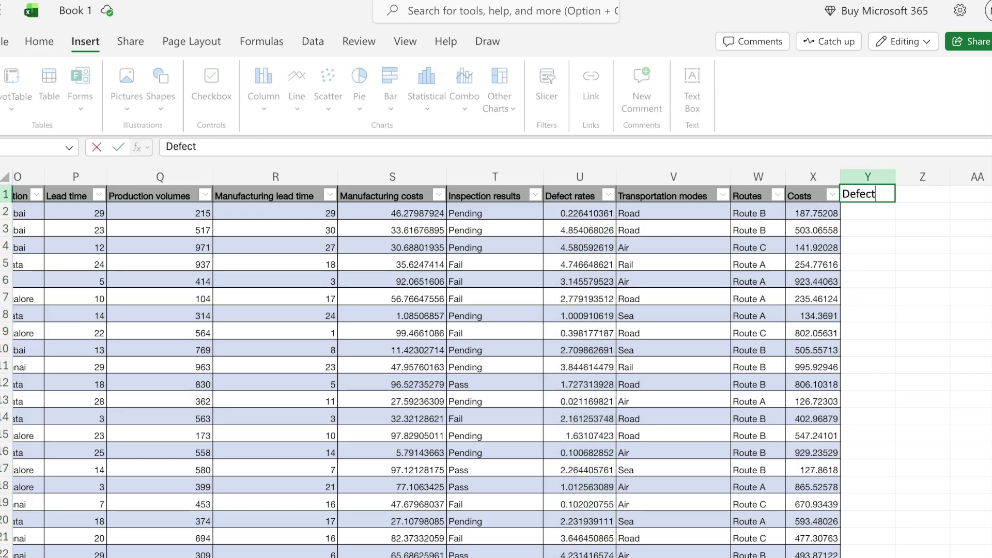
pyautogui.write('rate')
pyautogui.press('BackSpace')
pyautogui.press('BackSpace')
pyautogui.press('BackSpace')
pyautogui.press('BackSpace')
pyautogui.write('Rates')
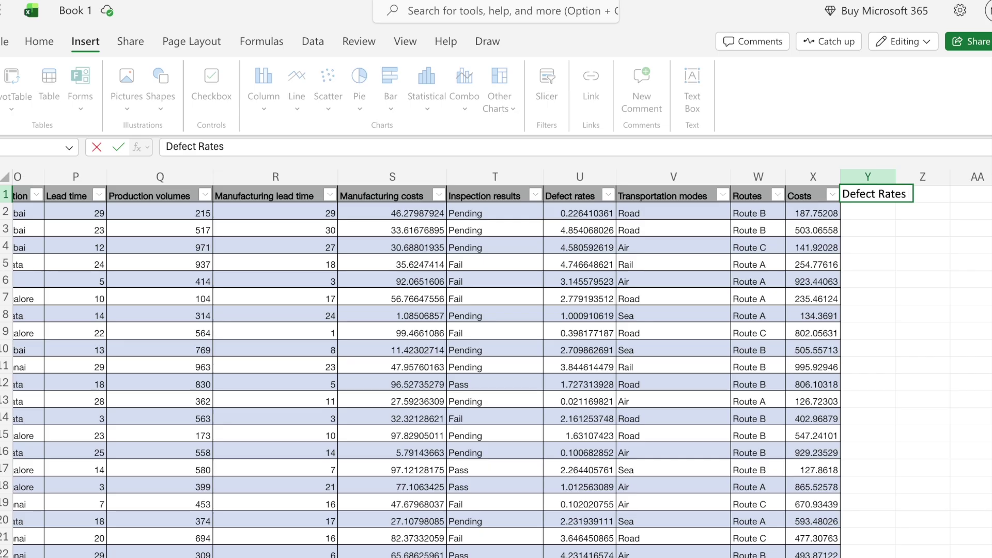
pyautogui.write(' Percentage')
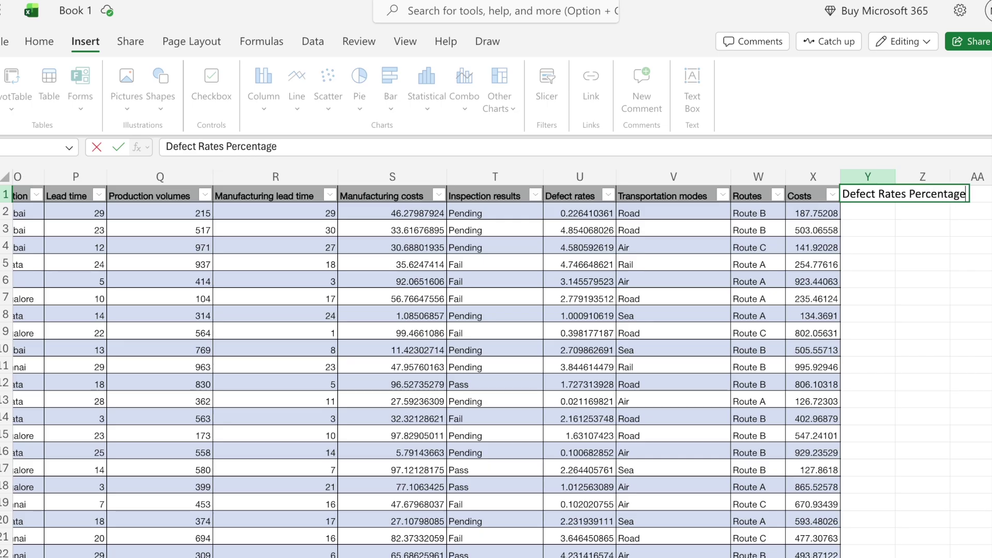
pyautogui.press('Return')
# - Try to calculate the defect percentage in Y2 with the formula =Table1[@[Defect rates]]/100)
pyautogui.write('=')
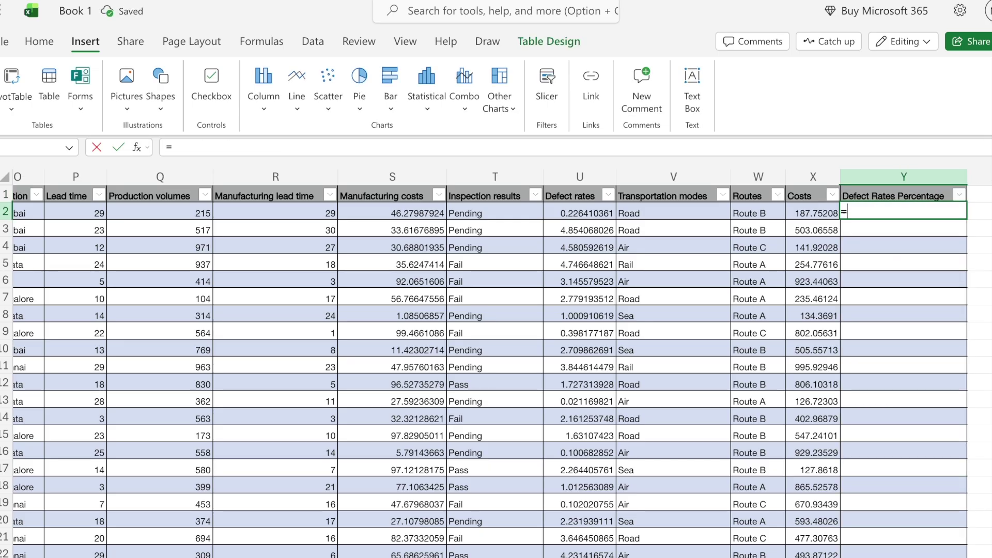
pyautogui.press('Left')
pyautogui.press('Left')
pyautogui.press('Left')
pyautogui.press('Left')
pyautogui.press('Left')
pyautogui.press('Left')
pyautogui.press('Left')
pyautogui.press('Right')
pyautogui.press('Right')
pyautogui.press('Right')
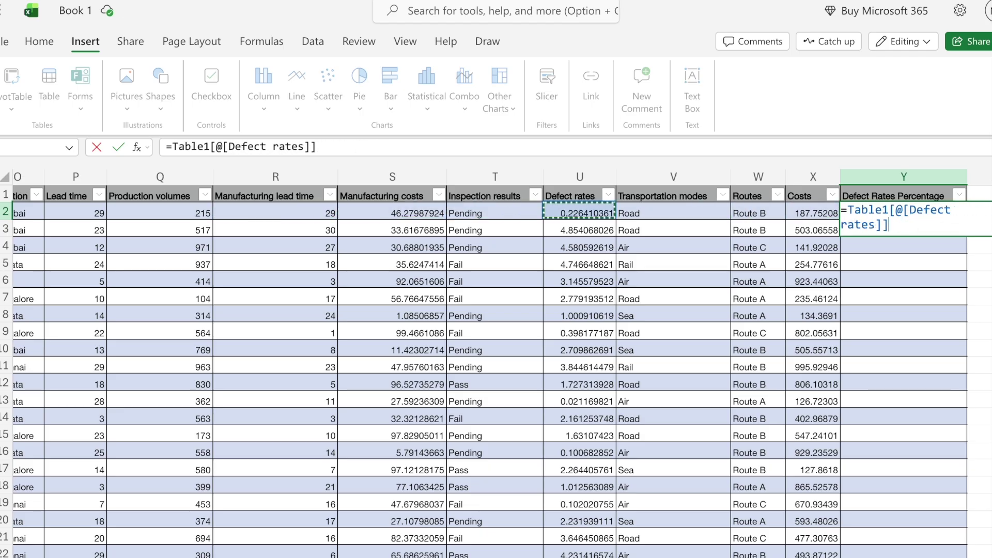
pyautogui.write('/10')
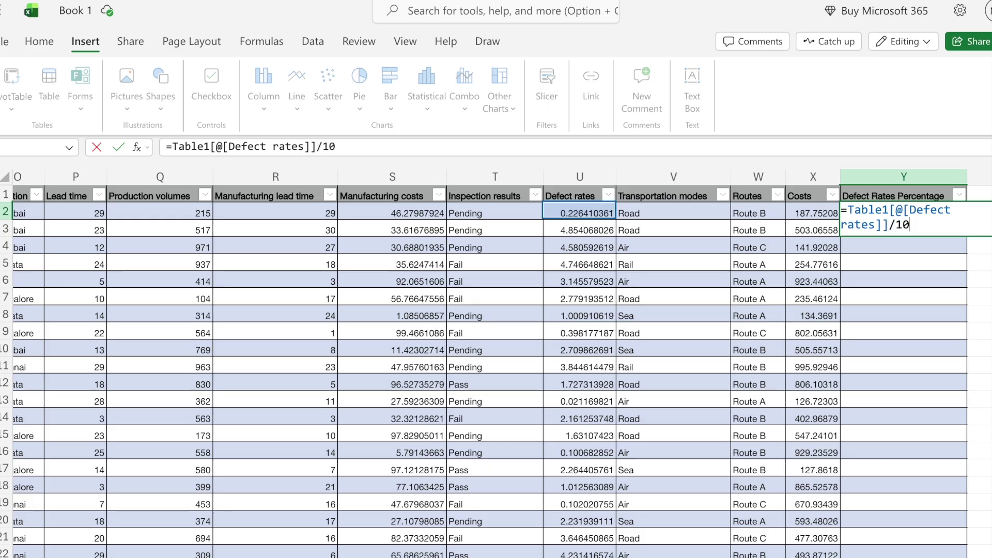
pyautogui.write('0)')
pyautogui.press('Return')
pyautogui.press('Return')
pyautogui.press('Up')
pyautogui.press('Up')
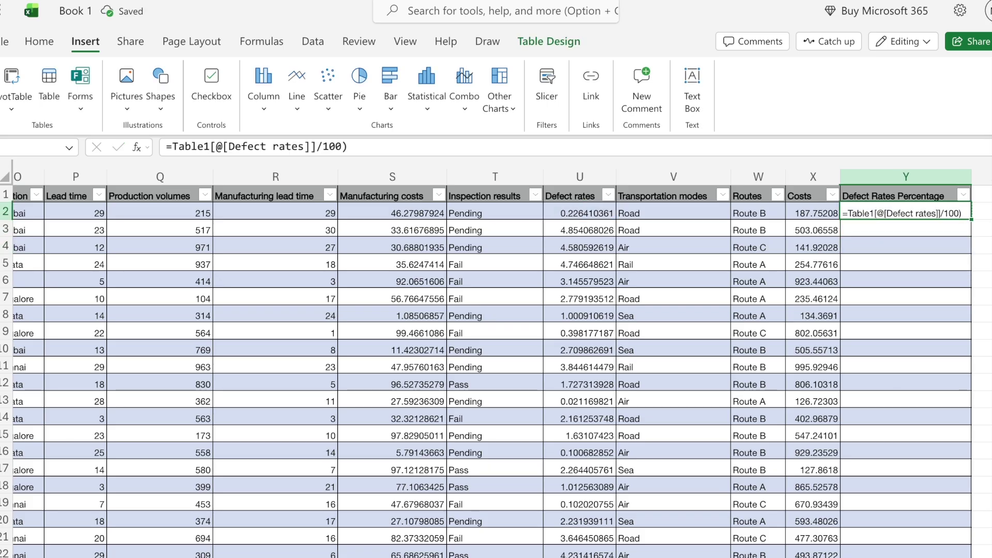
# - Recommit the Y2 formula and clear the cell
pyautogui.click(422, 146)
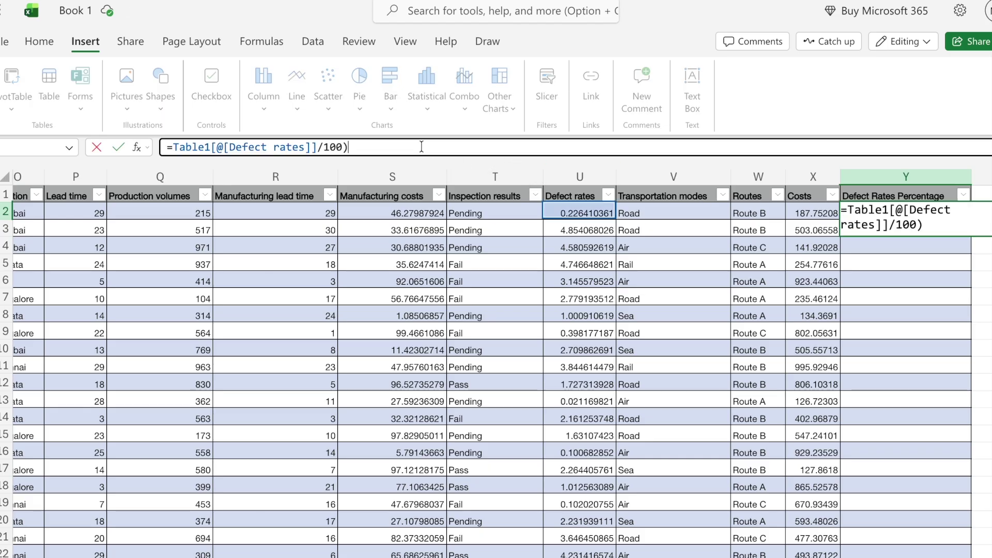
pyautogui.press('Return')
pyautogui.press('Return')
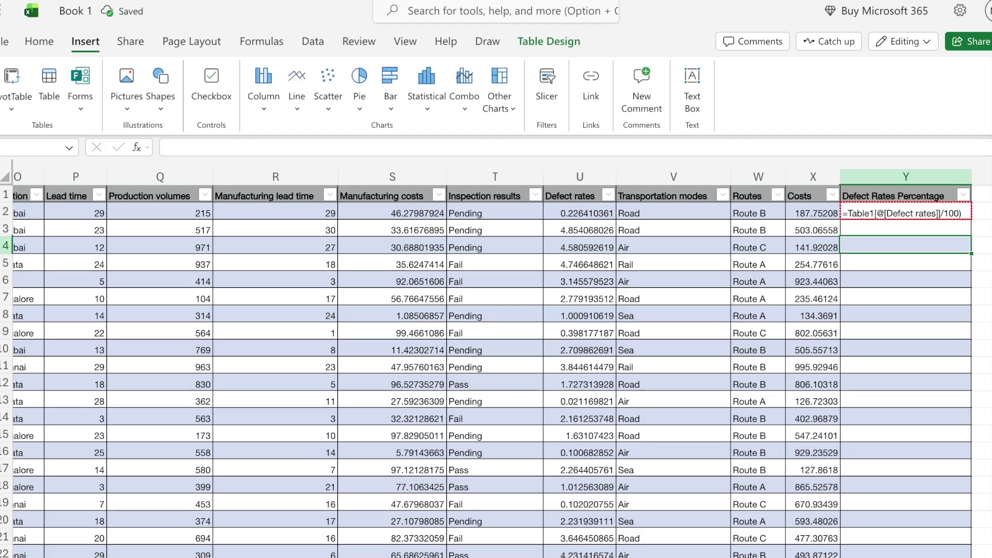
pyautogui.press('Up')
pyautogui.press('Up')
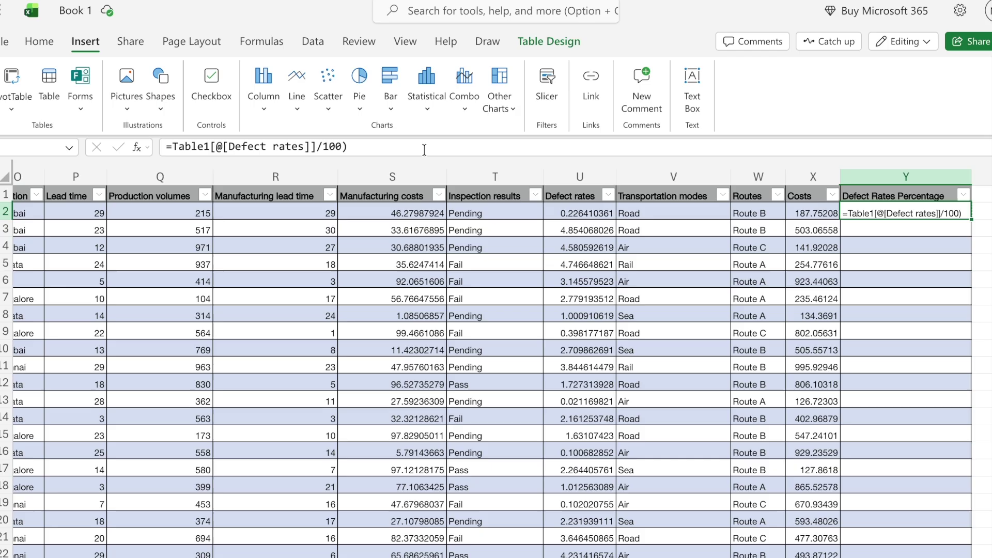
pyautogui.press('Delete')
# - Fill the Defect Rates Percentage column with each row's Defect rates value divided by 100, and autofit the column width
pyautogui.write('=')
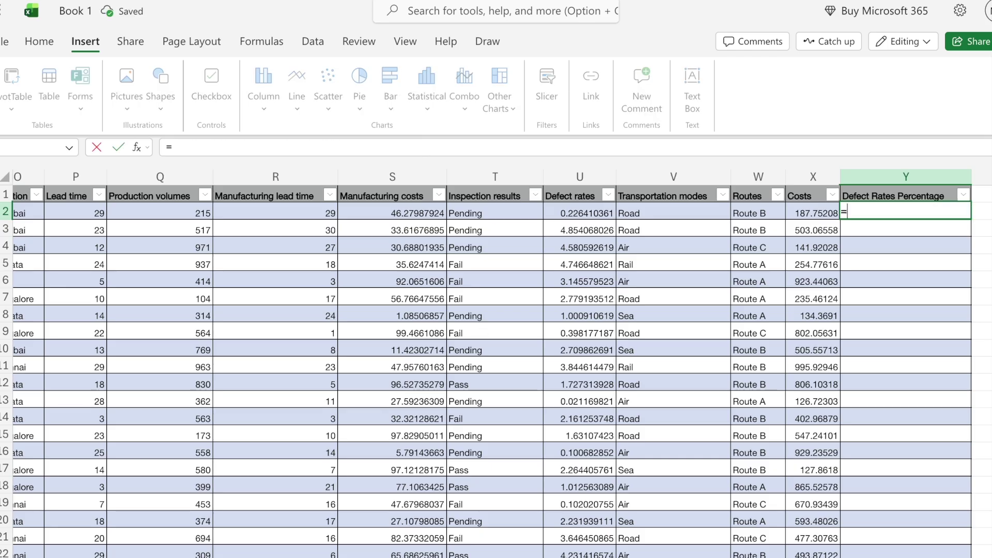
pyautogui.click(578, 213)
pyautogui.write('/')
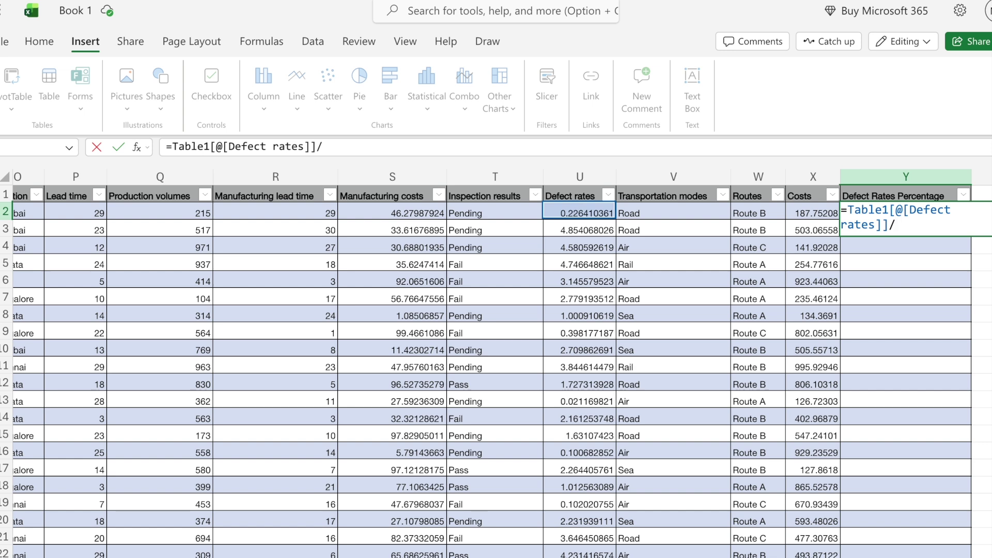
pyautogui.write('100')
pyautogui.press('Return')
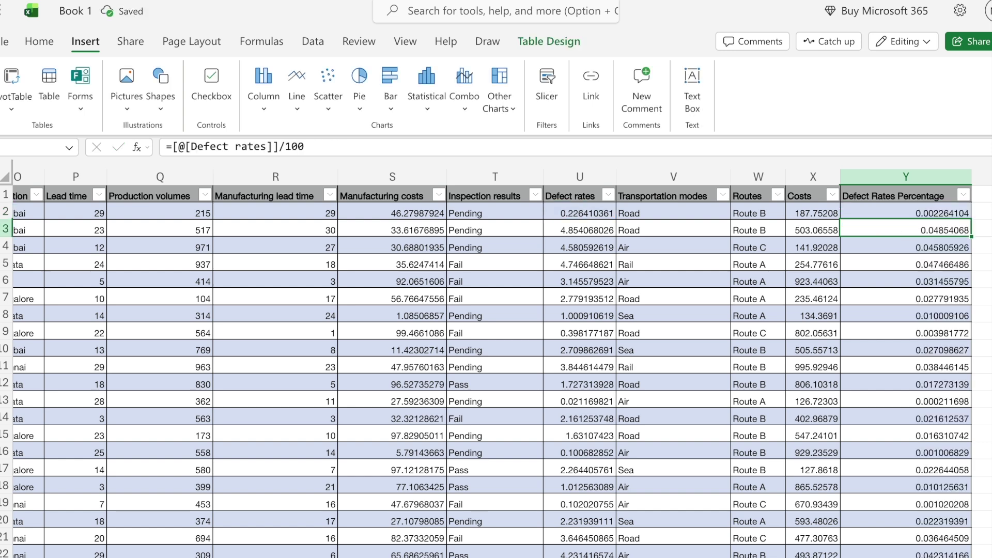
pyautogui.click(915, 215)
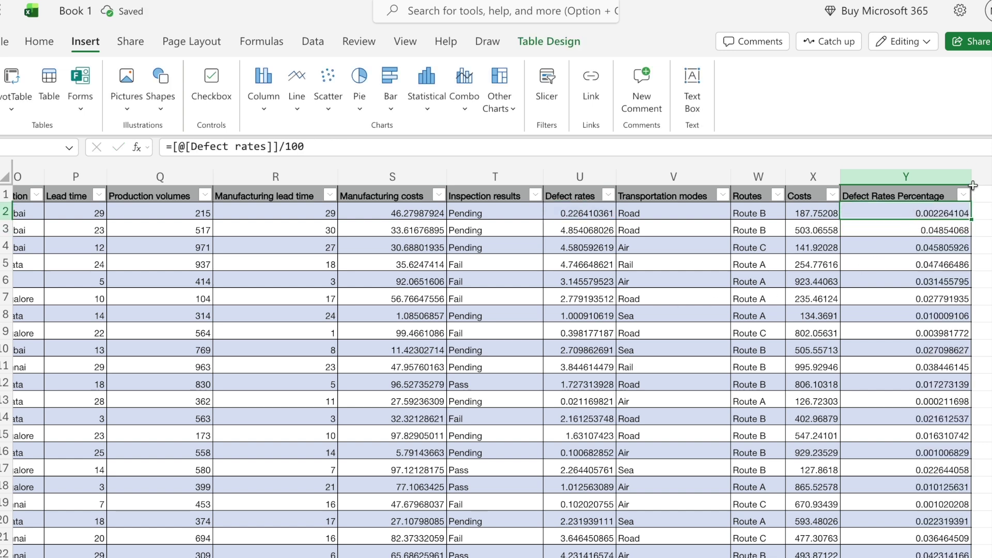
pyautogui.doubleClick(971, 181)
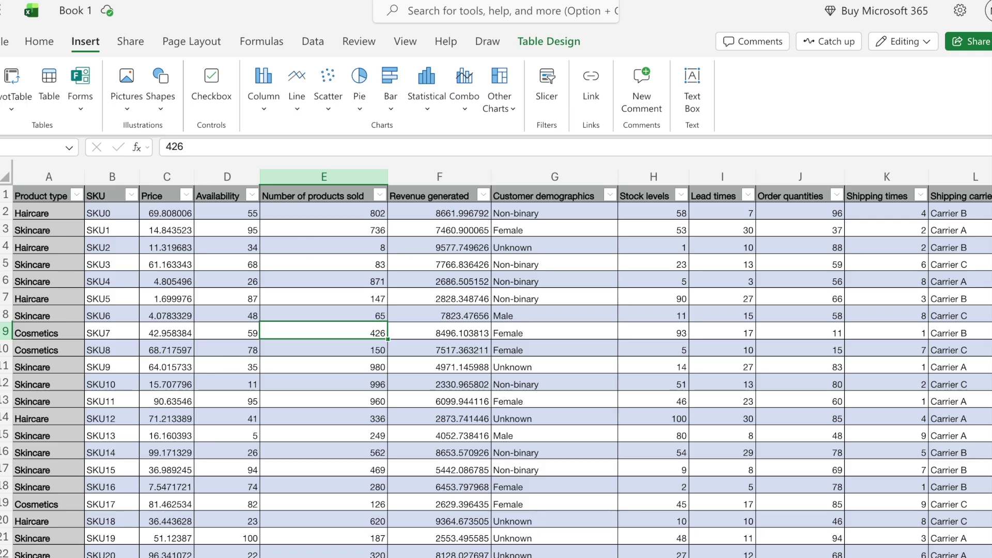
pyautogui.click(151, 557)
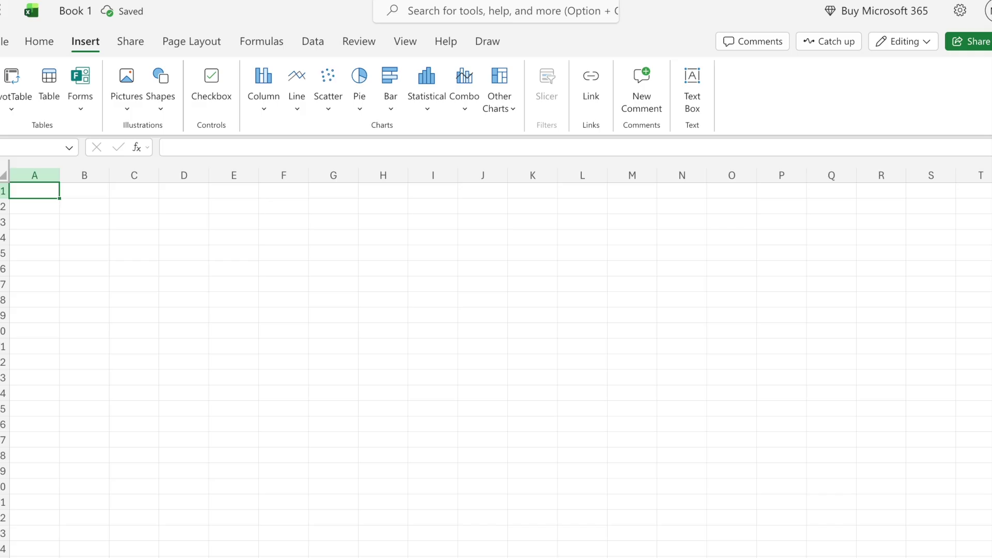
pyautogui.click(100, 557)
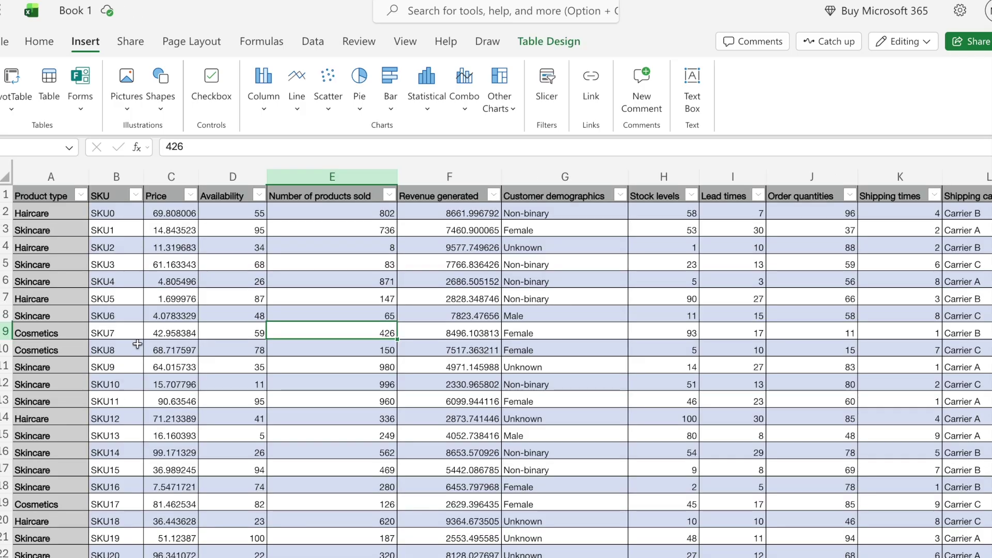
pyautogui.click(187, 334)
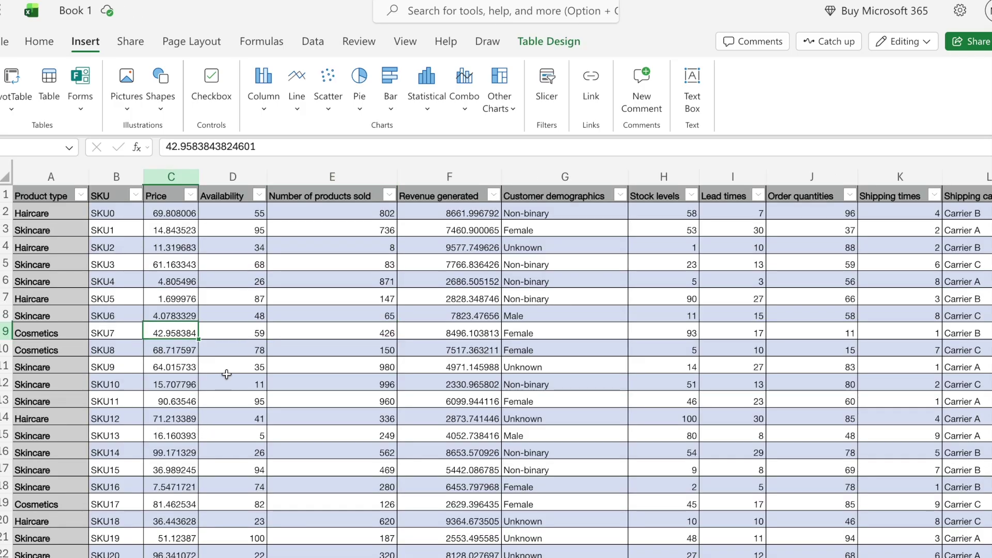
pyautogui.click(150, 557)
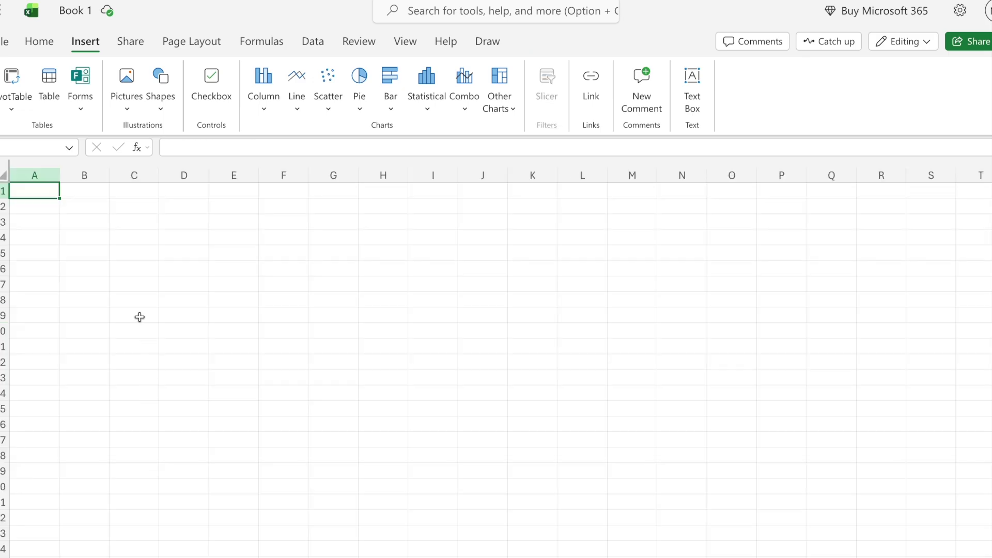
pyautogui.click(36, 284)
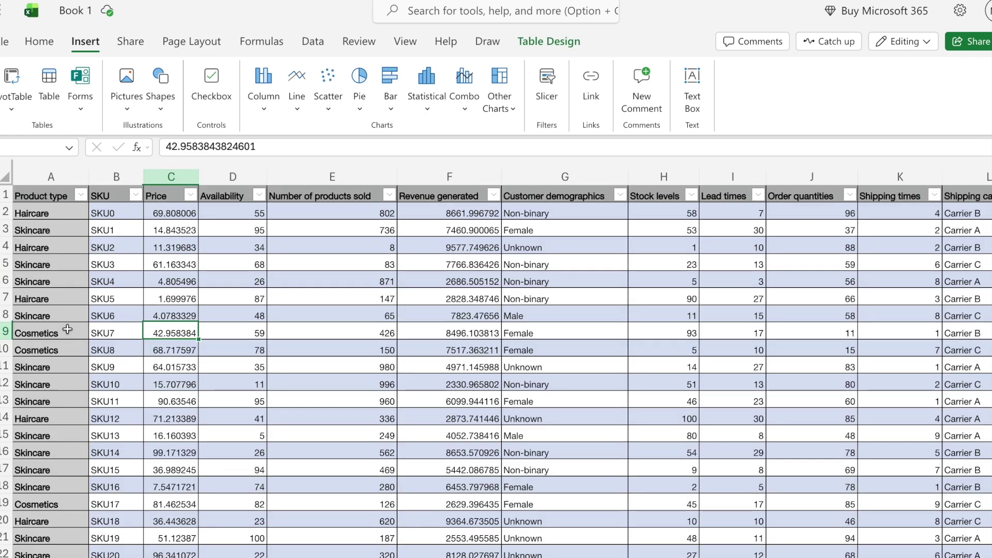
# - Insert a PivotTable based on the whole of Table1, placing it in cell A7 of the existing blank worksheet
pyautogui.click(67, 330)
pyautogui.click(52, 190)
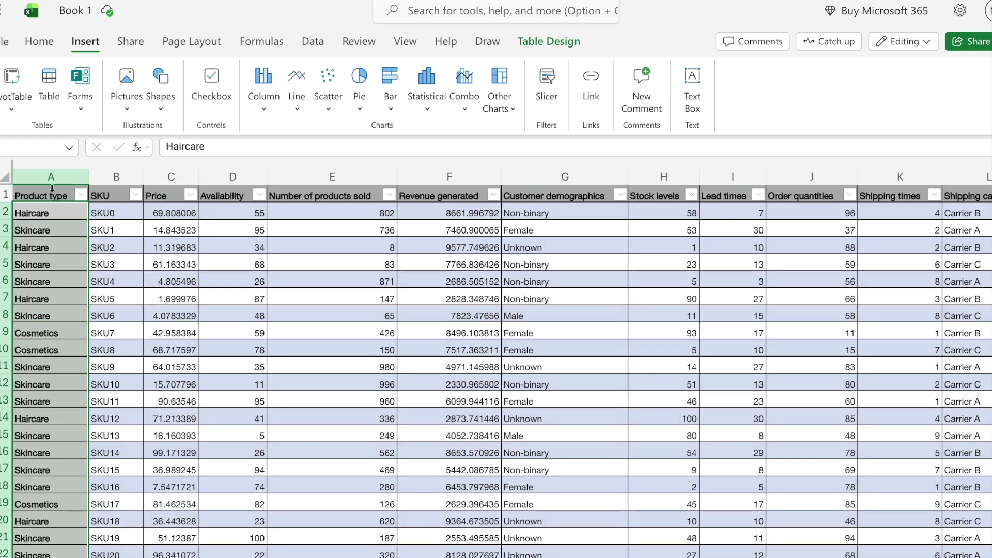
pyautogui.press('super+shift+Down')
pyautogui.press('super+shift+Right')
pyautogui.press('super+Up')
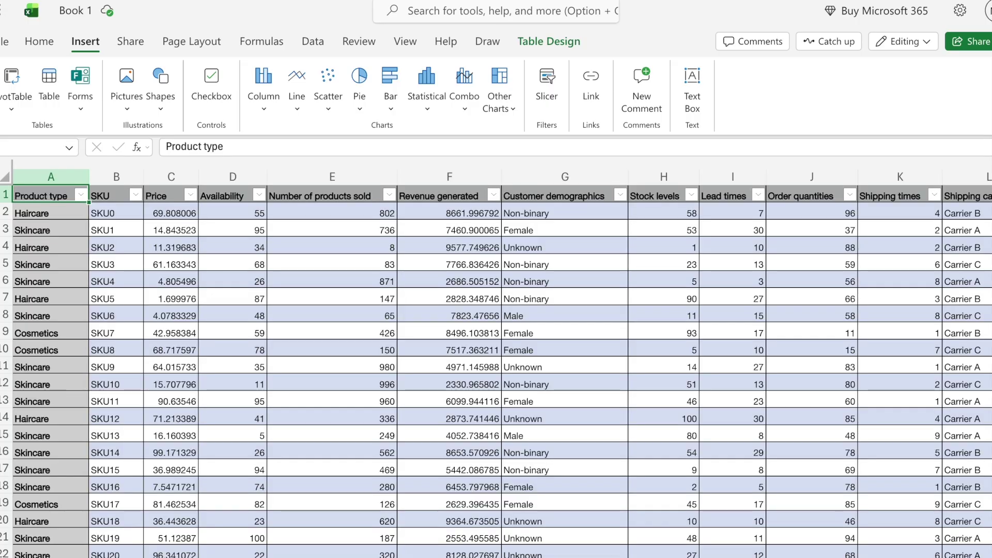
pyautogui.press('super+shift+Down')
pyautogui.press('super+shift+Right')
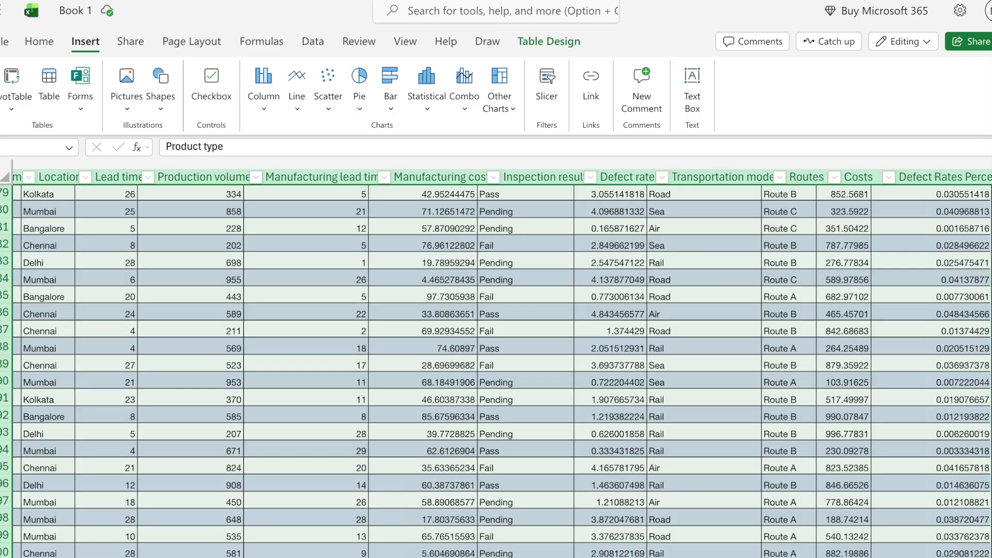
pyautogui.click(12, 83)
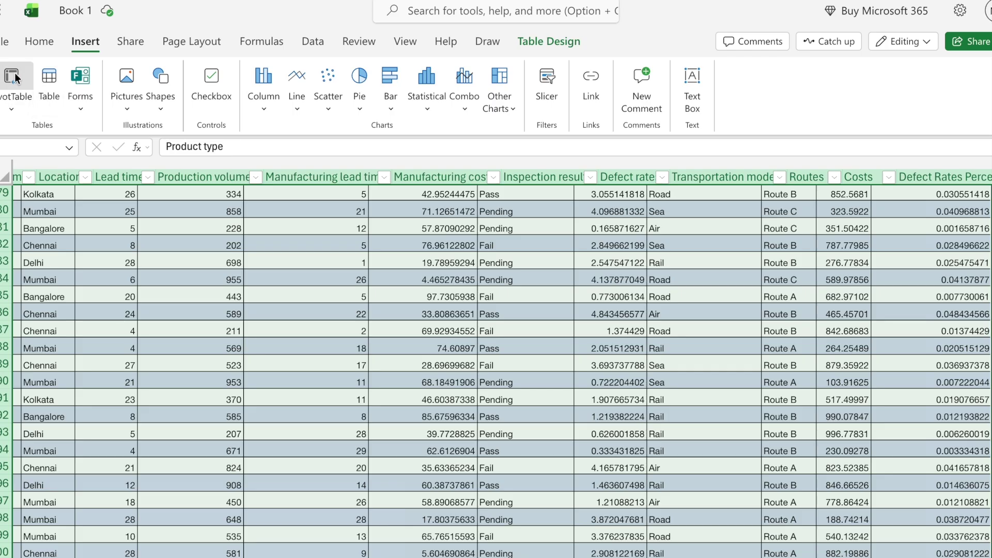
pyautogui.click(424, 356)
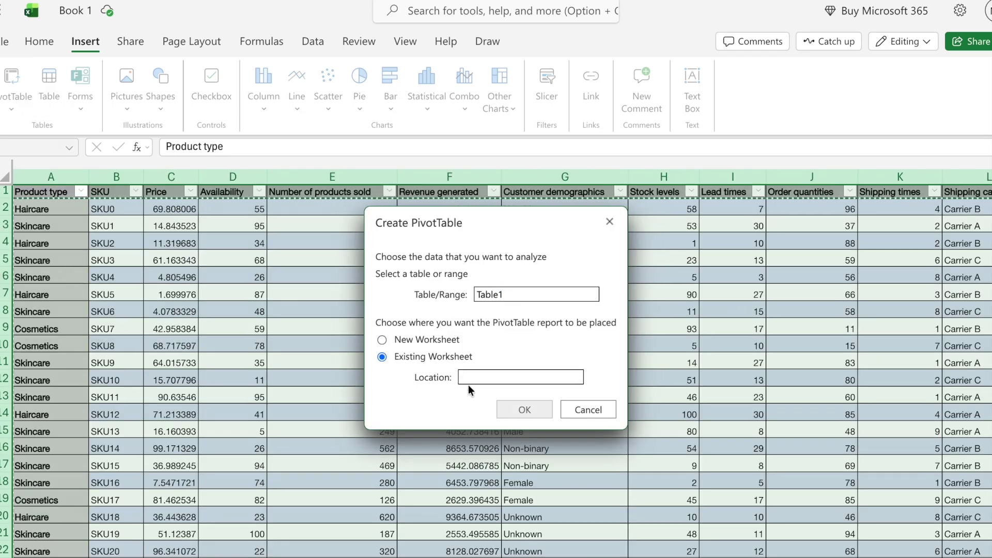
pyautogui.click(155, 557)
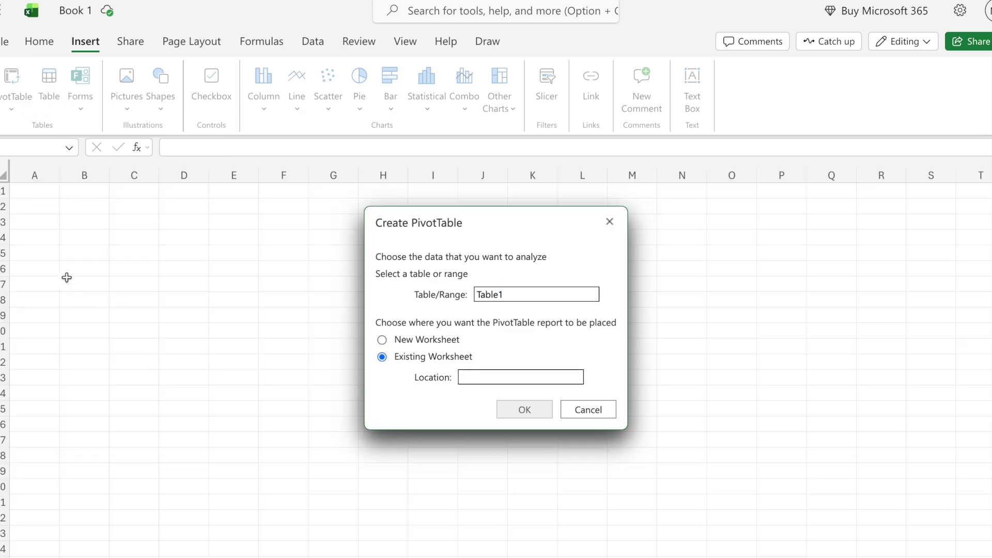
pyautogui.click(35, 282)
pyautogui.click(519, 409)
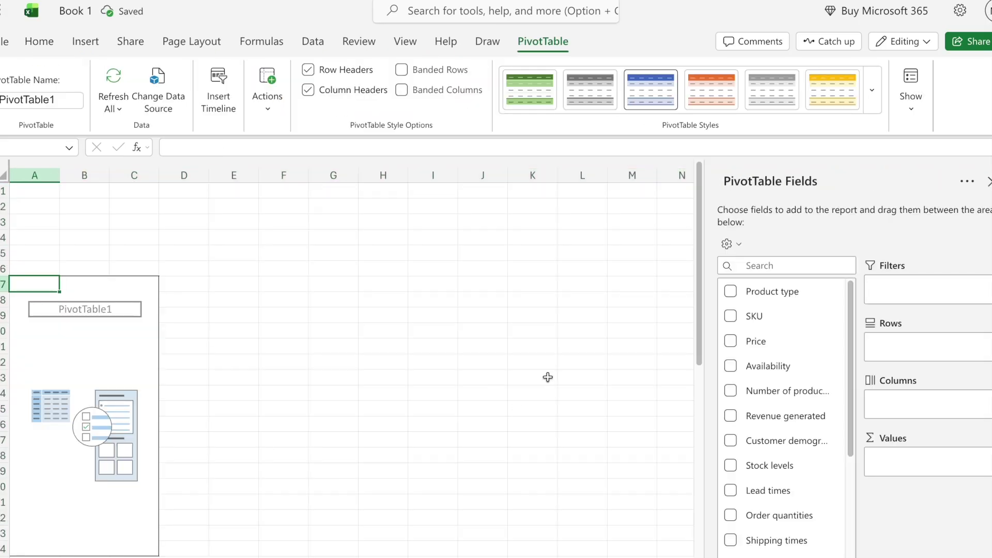
# - Set up the PivotTable with Product type as rows and the sum of Revenue generated as values
pyautogui.scroll(-1, 771, 374)
pyautogui.scroll(1, 768, 352)
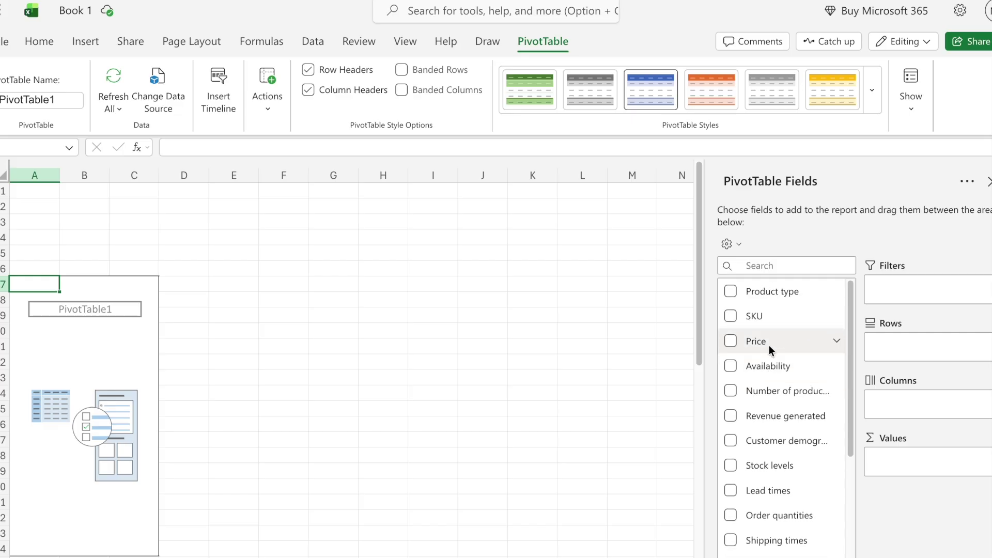
pyautogui.moveTo(773, 296); pyautogui.dragTo(914, 348)
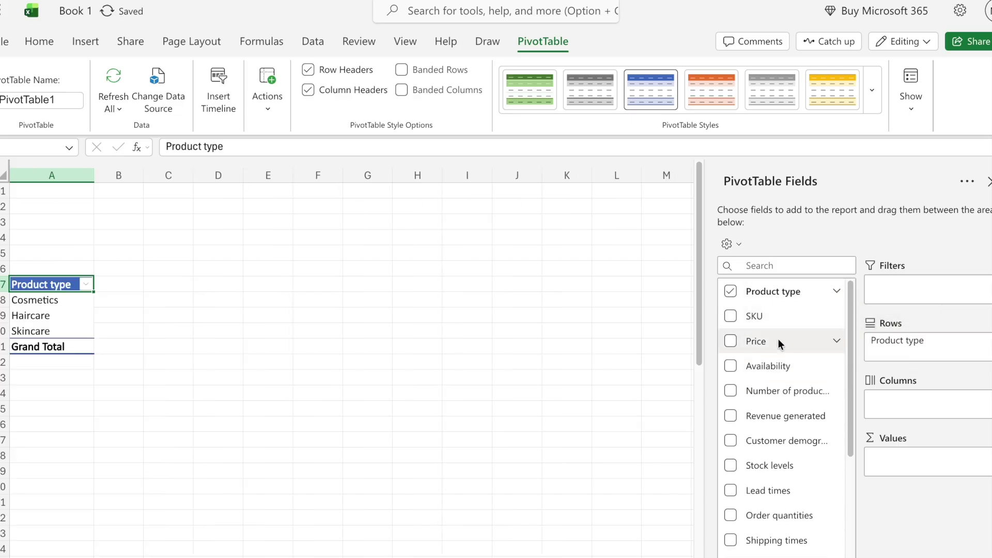
pyautogui.scroll(-1, 777, 339)
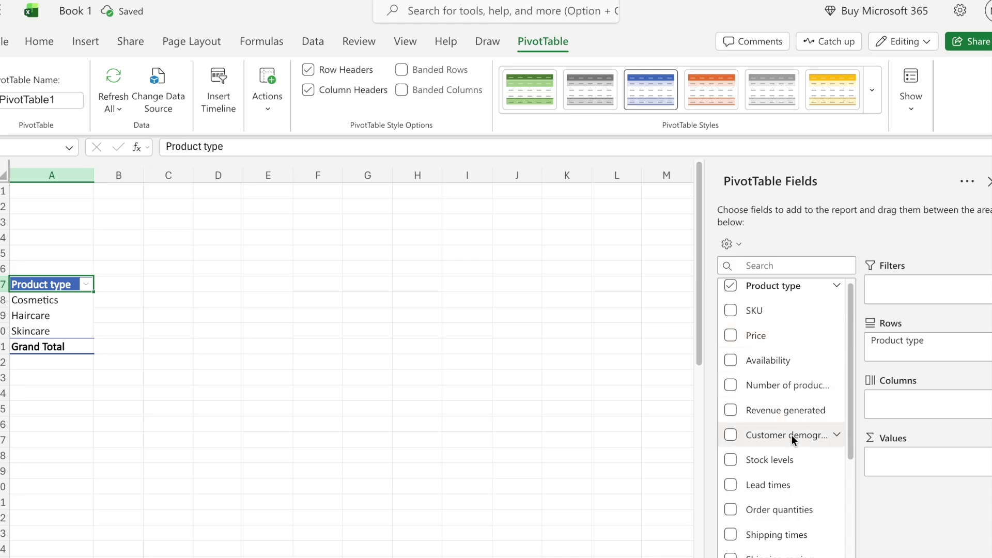
pyautogui.moveTo(786, 411); pyautogui.dragTo(919, 460)
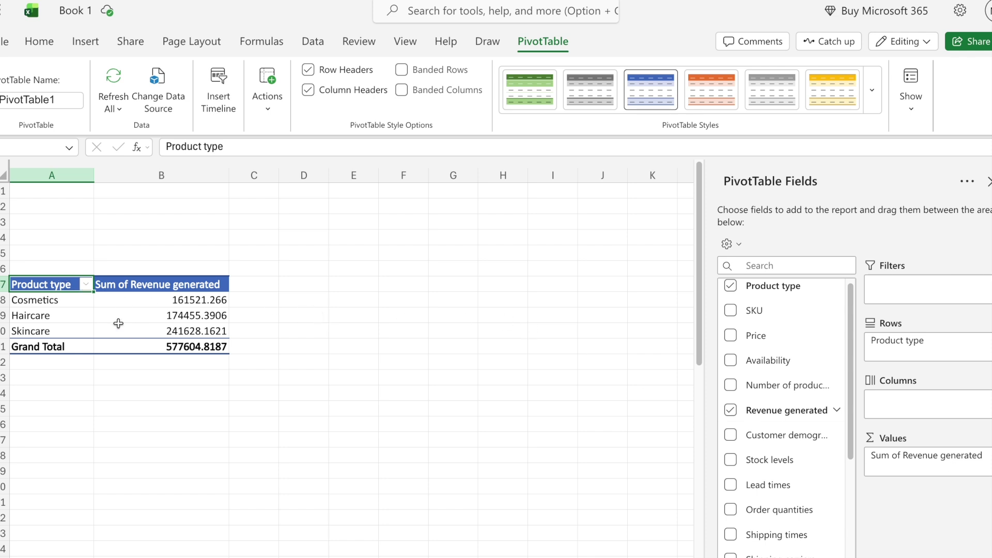
# - Enter the title "Revenue by Product" in cell A6, directly above the PivotTable
pyautogui.click(55, 271)
pyautogui.write('Revenue')
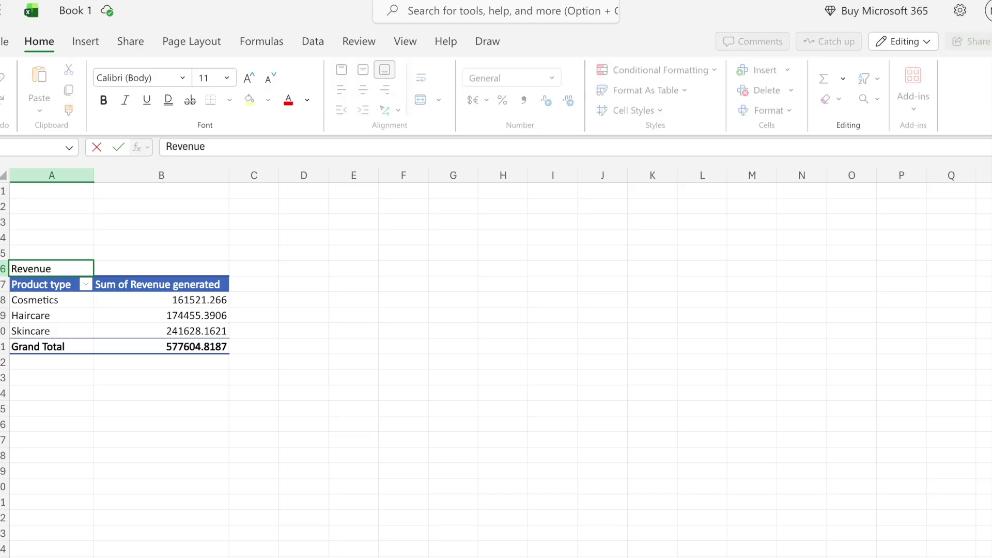
pyautogui.write(' by Product')
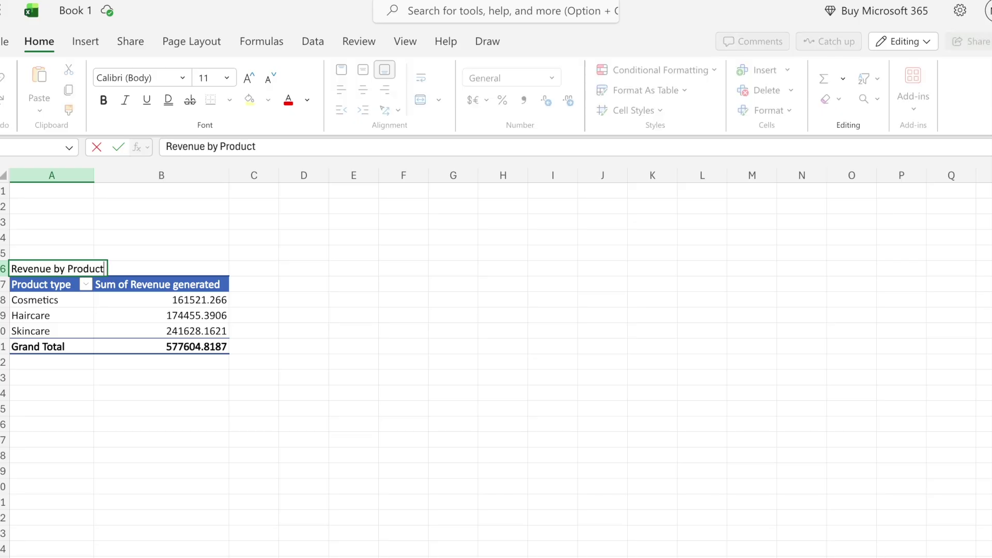
pyautogui.press('Tab')
pyautogui.click(75, 267)
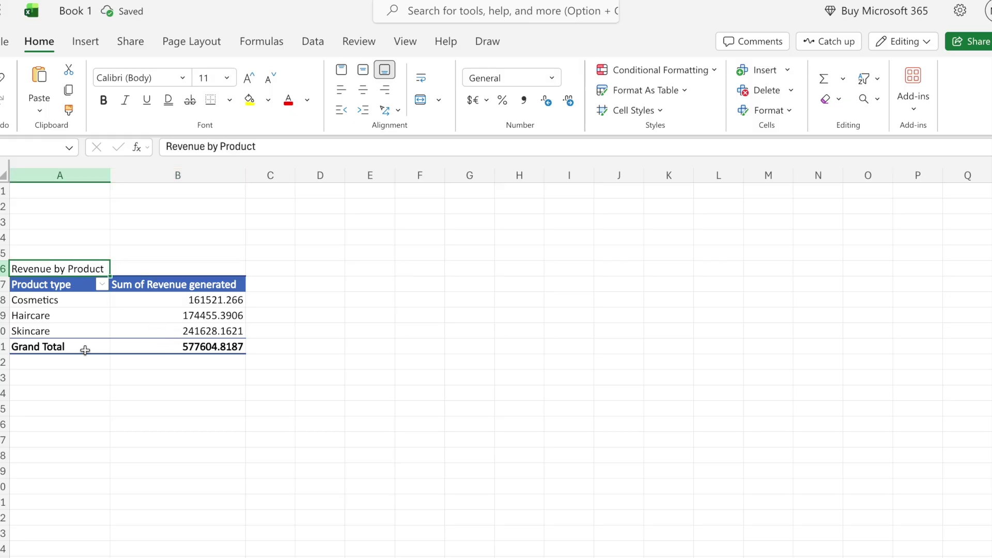
pyautogui.click(69, 382)
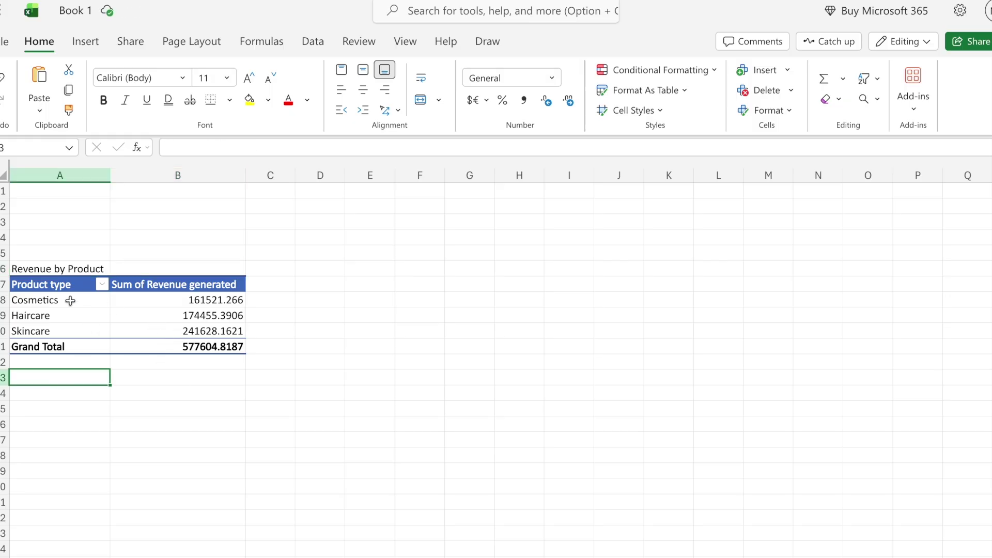
pyautogui.click(53, 317)
pyautogui.click(54, 330)
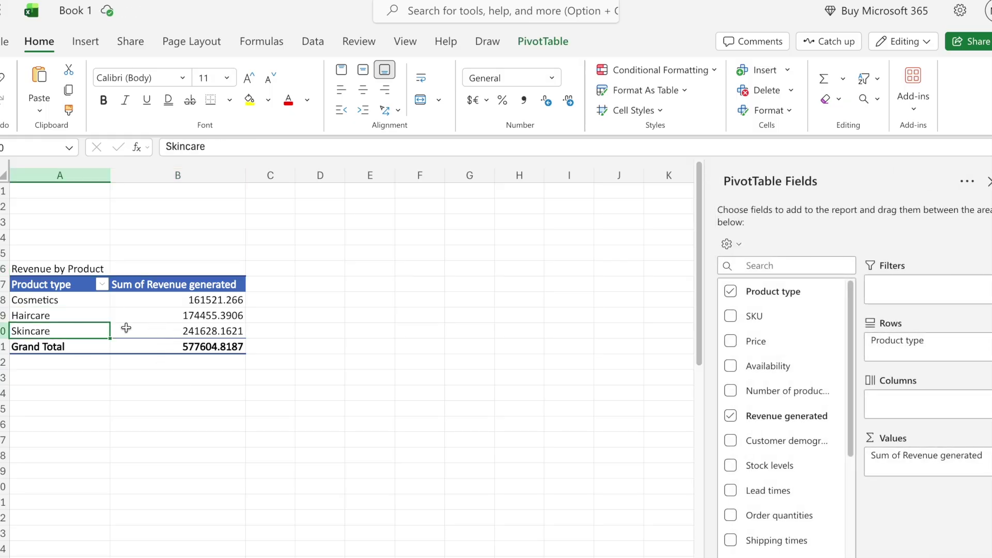
pyautogui.moveTo(168, 300); pyautogui.dragTo(174, 330)
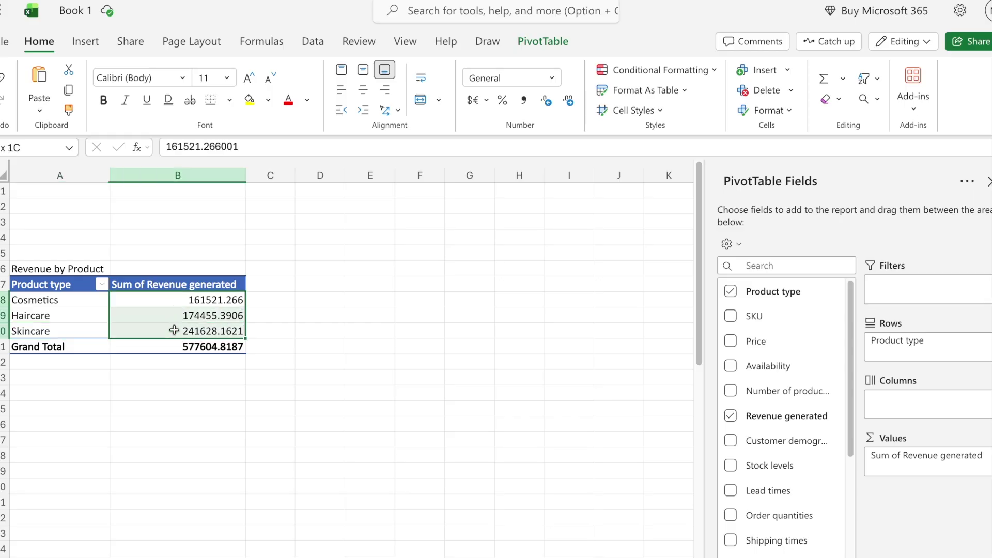
# - Enter the title "Lead Time by Location" in cell A14, below the revenue PivotTable
pyautogui.click(61, 382)
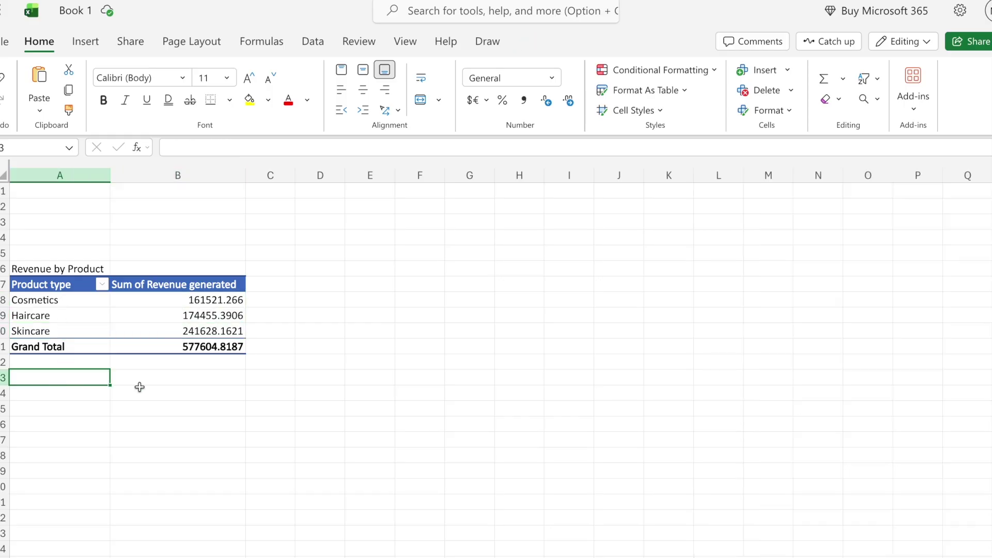
pyautogui.click(69, 391)
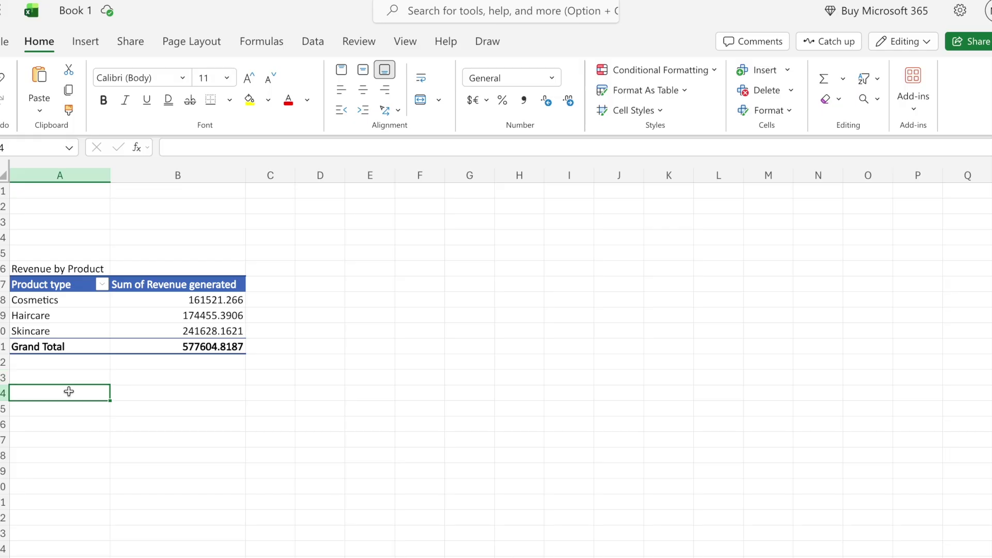
pyautogui.write('Lead Time by')
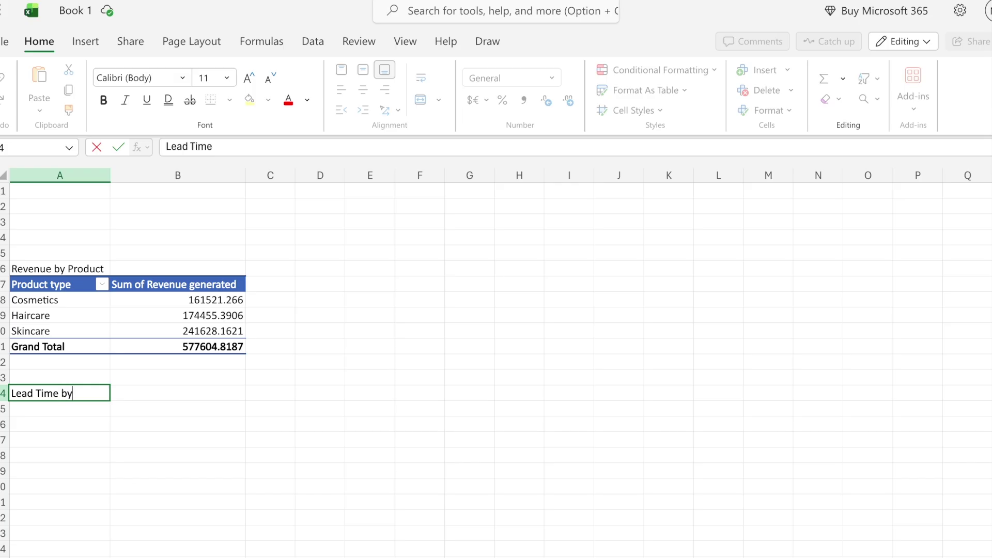
pyautogui.write(' Location')
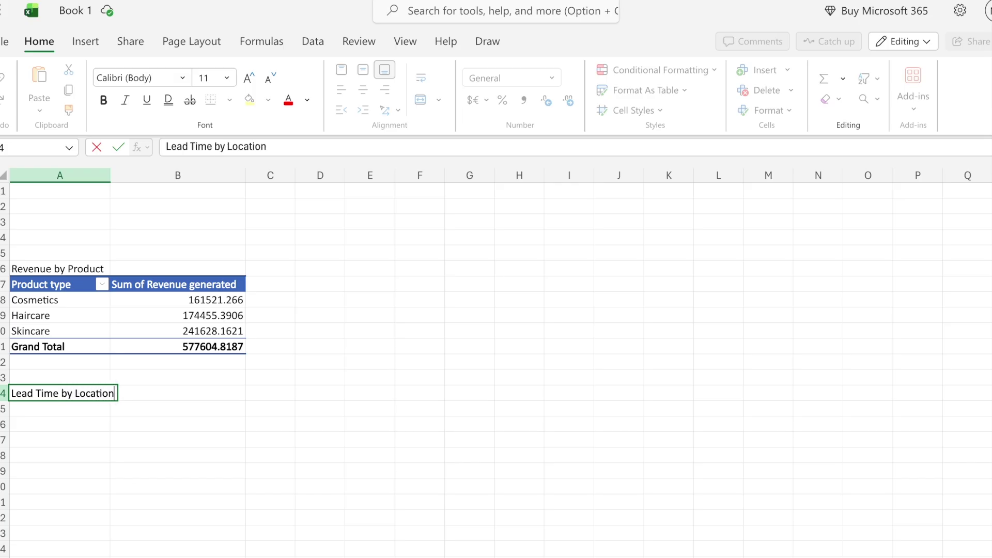
pyautogui.press('Return')
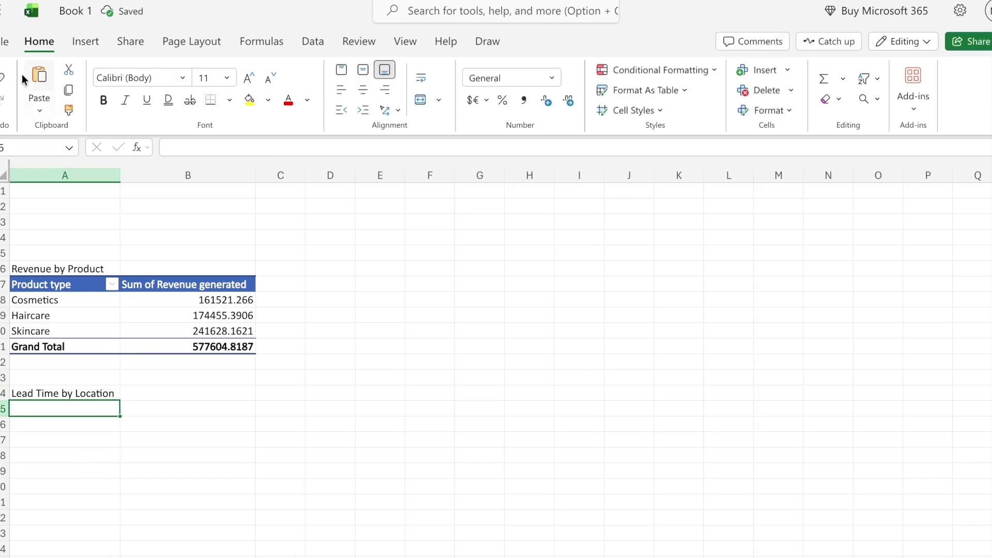
# - Insert a second PivotTable at A15 of the existing worksheet, replacing the suggested source range with Table1
pyautogui.click(96, 42)
pyautogui.click(16, 78)
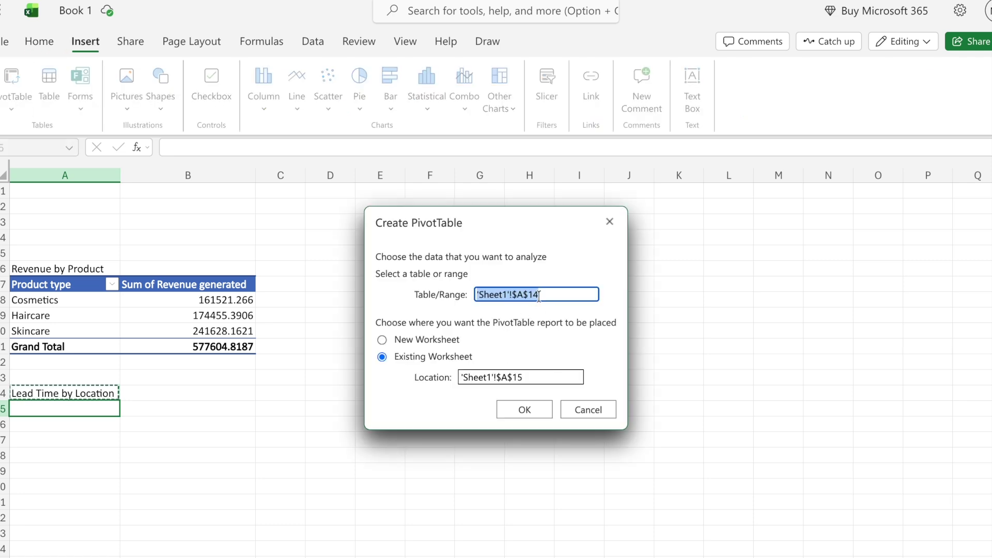
pyautogui.moveTo(561, 294); pyautogui.dragTo(475, 292)
pyautogui.press('BackSpace')
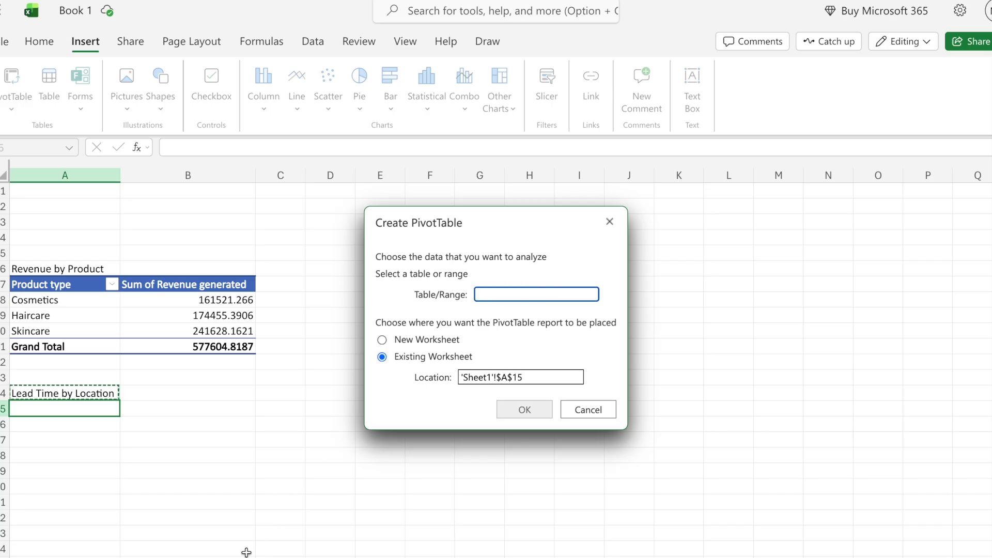
pyautogui.click(135, 557)
pyautogui.click(46, 189)
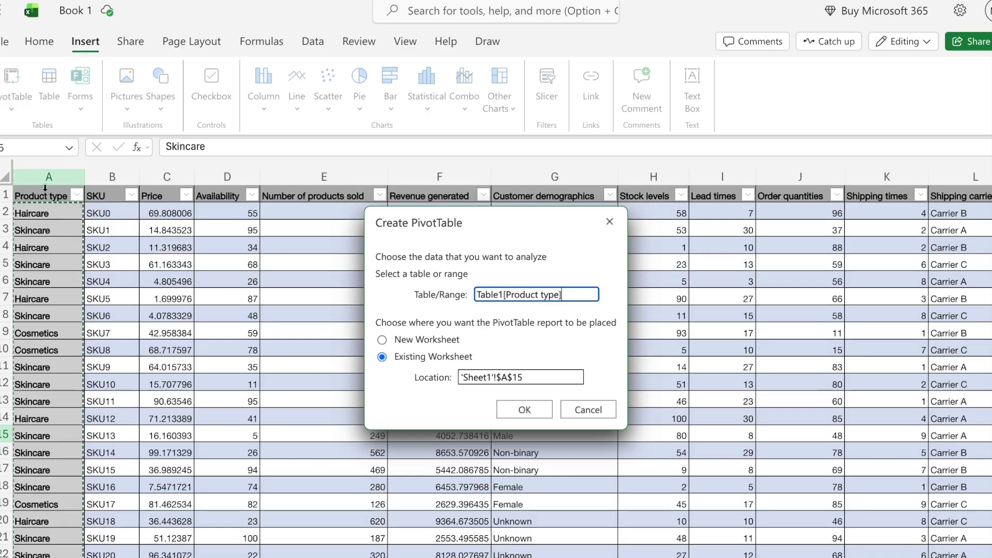
pyautogui.press('super+a')
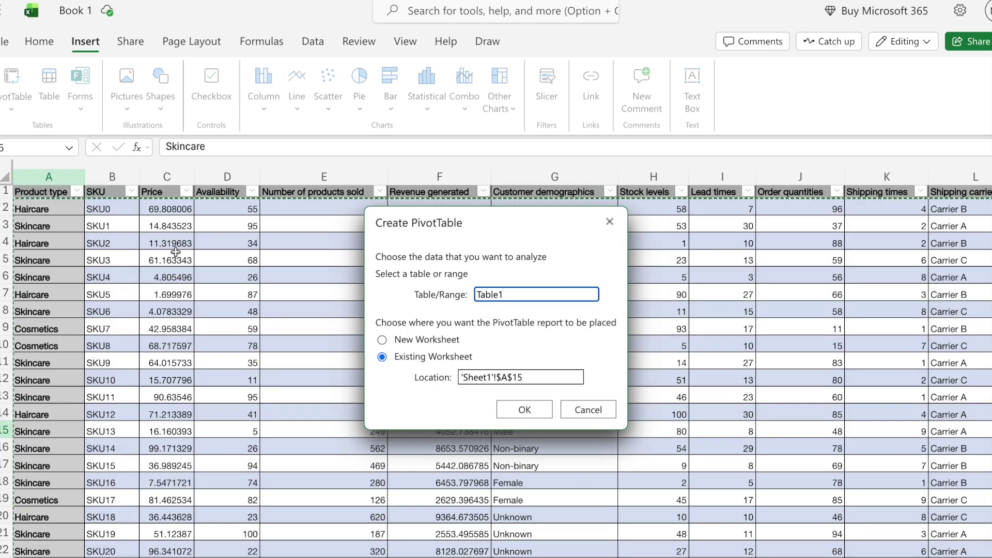
pyautogui.click(520, 411)
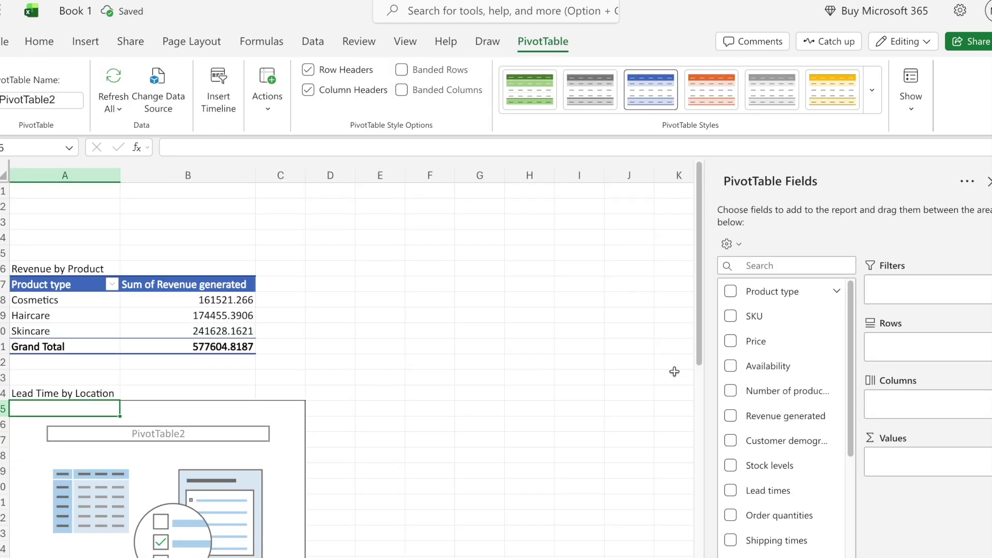
# - Set up the second PivotTable with Location as rows and the sum of Lead time as values
pyautogui.scroll(-3, 777, 445)
pyautogui.scroll(-6, 780, 443)
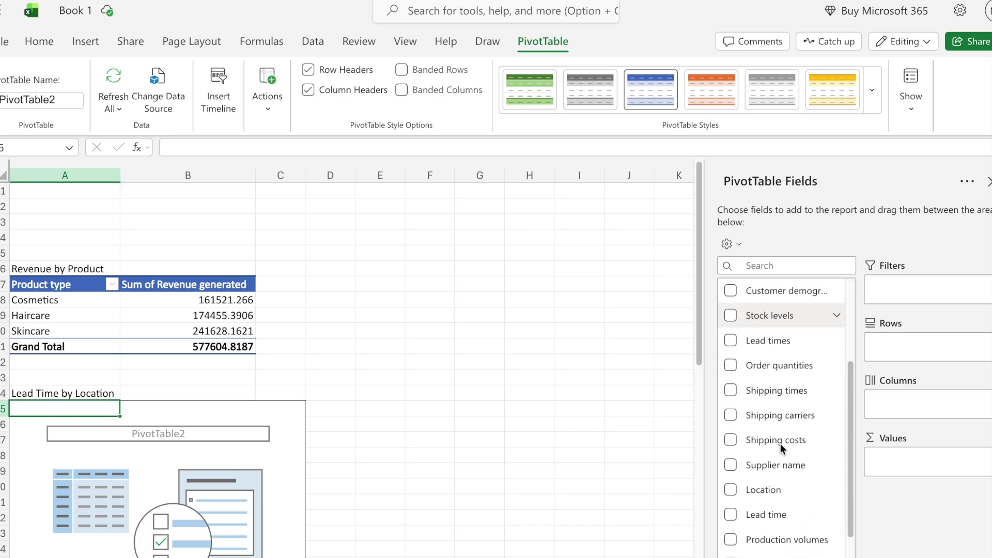
pyautogui.moveTo(751, 394); pyautogui.dragTo(910, 346)
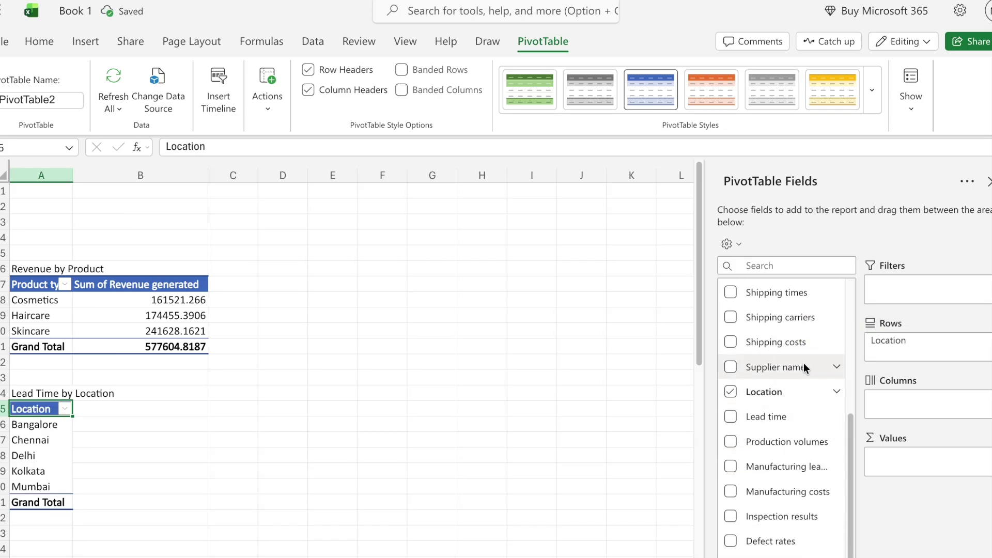
pyautogui.moveTo(761, 416); pyautogui.dragTo(912, 464)
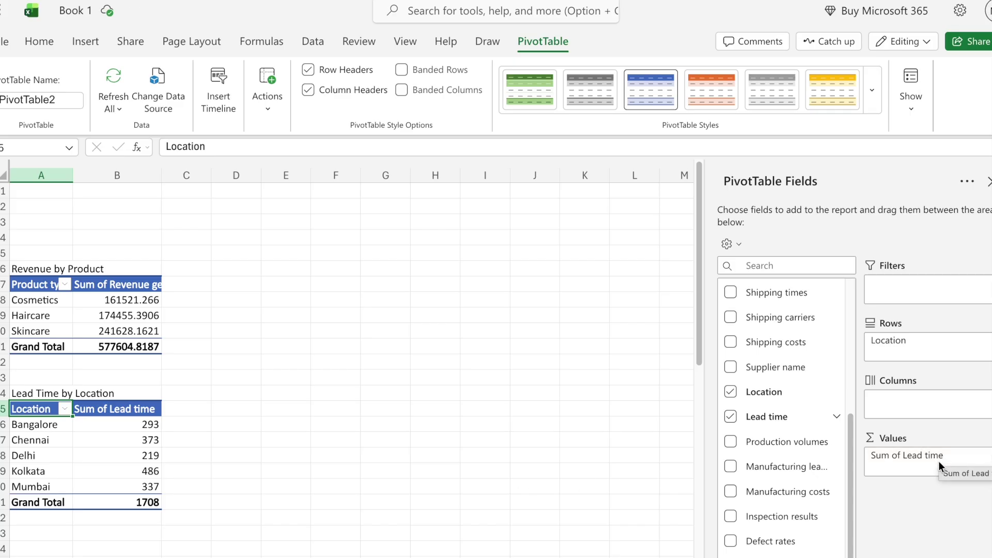
# - Change the Lead time value field in the Lead Time by Location PivotTable to summarize by Average
pyautogui.click(988, 457)
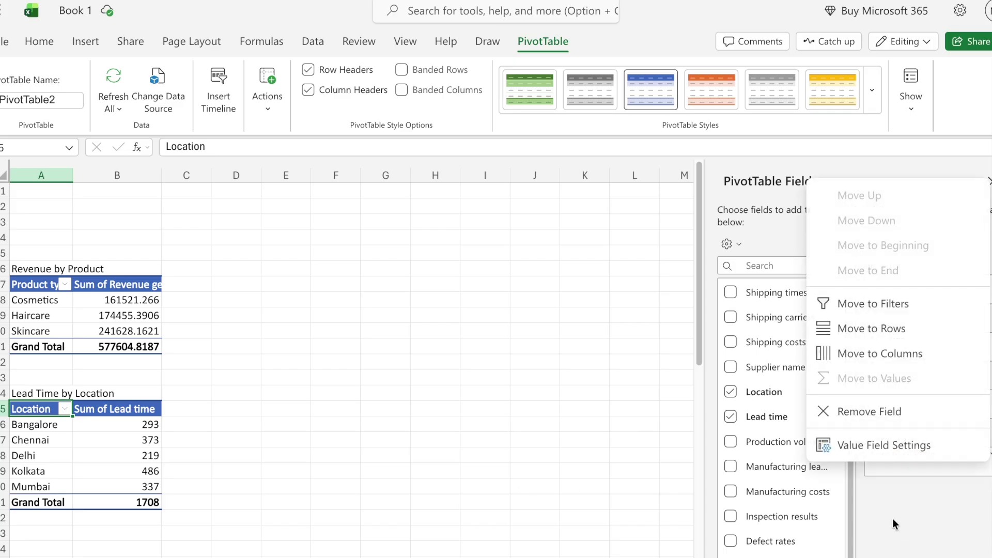
pyautogui.click(878, 445)
pyautogui.click(405, 388)
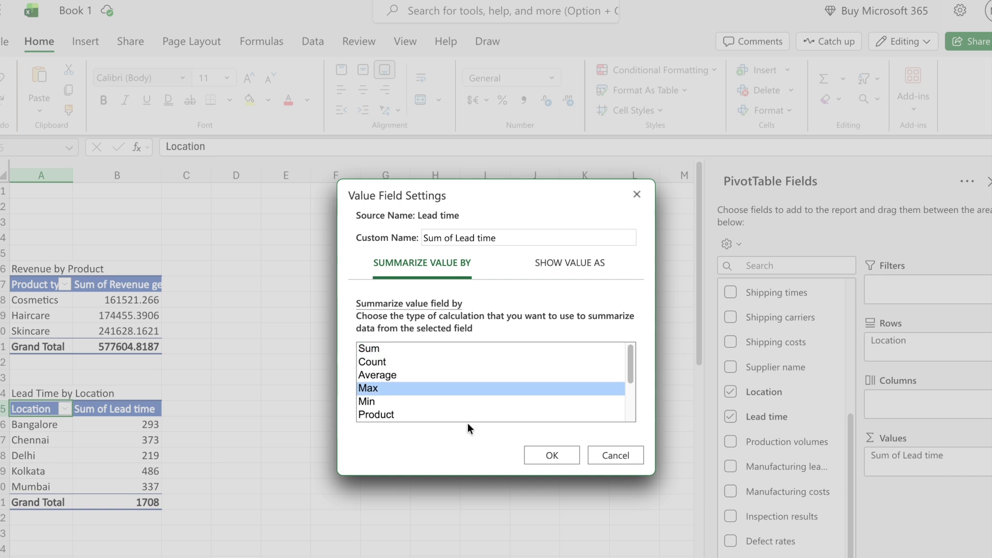
pyautogui.click(388, 377)
pyautogui.click(532, 455)
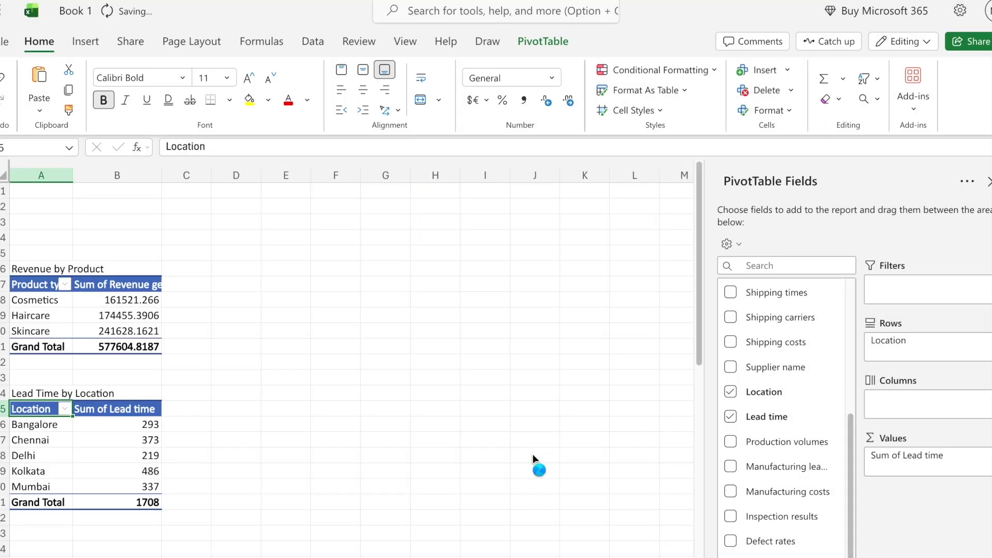
# - Format the Average of Lead time column, including its grand total, as Number with no decimal places
pyautogui.click(138, 422)
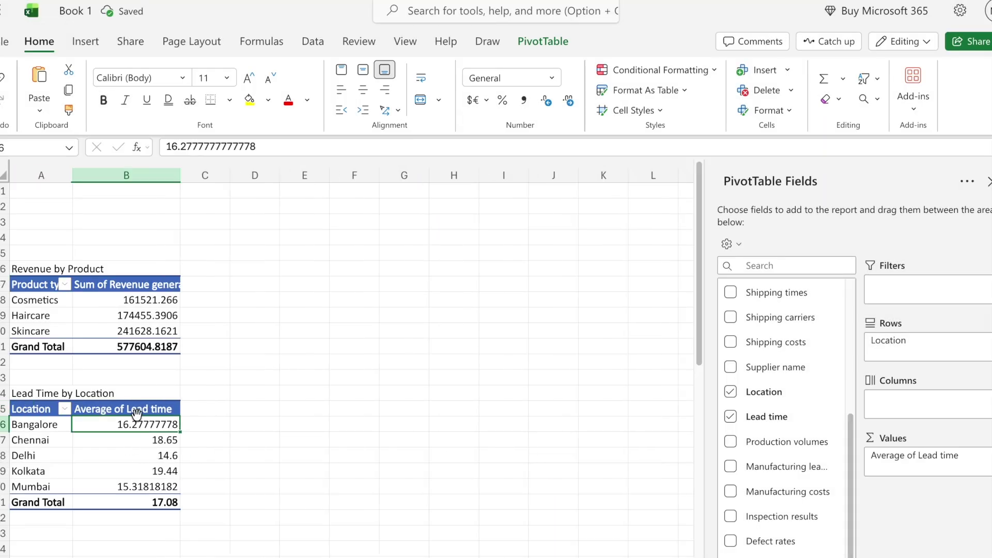
pyautogui.moveTo(136, 412); pyautogui.dragTo(141, 502)
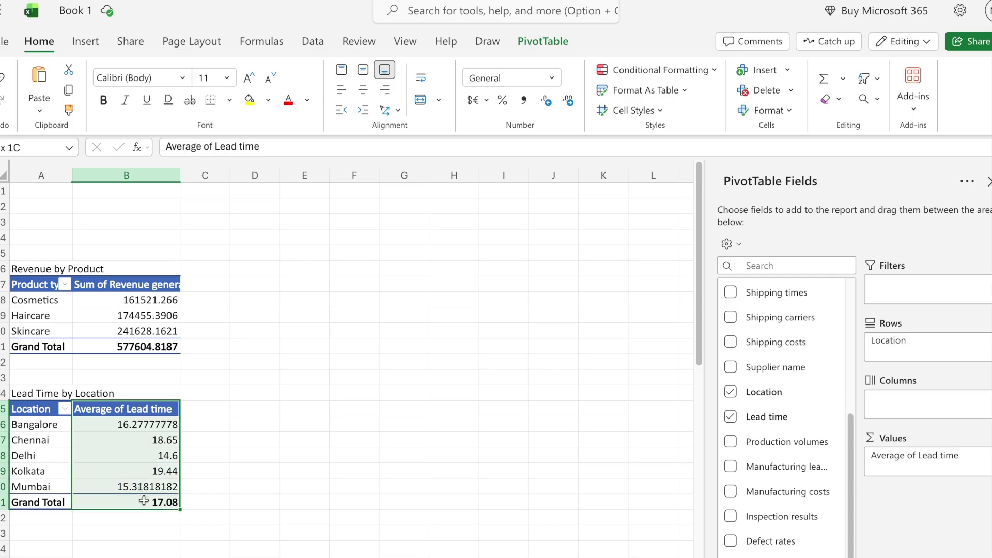
pyautogui.click(552, 78)
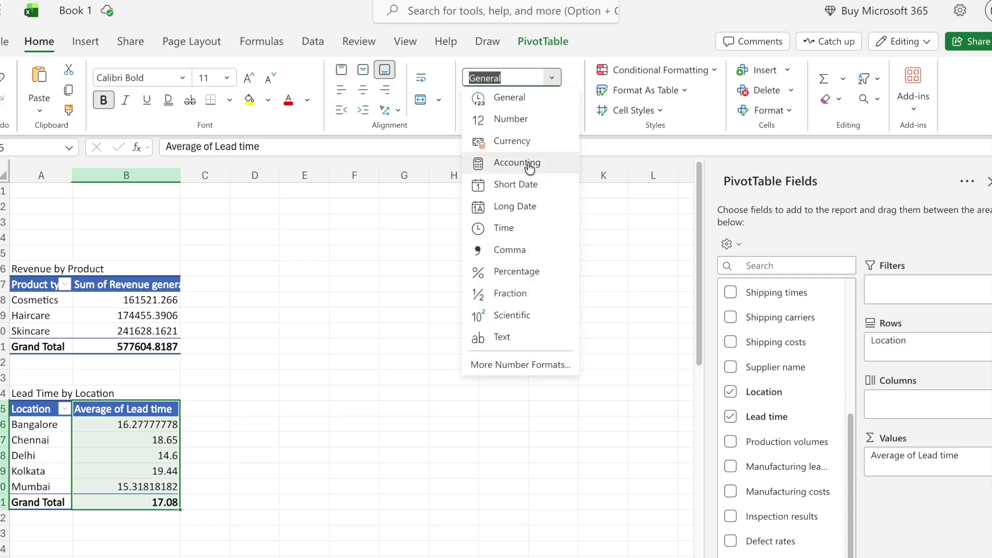
pyautogui.click(518, 115)
pyautogui.click(573, 106)
pyautogui.click(571, 105)
pyautogui.click(548, 103)
pyautogui.click(548, 105)
pyautogui.click(548, 105)
pyautogui.click(548, 105)
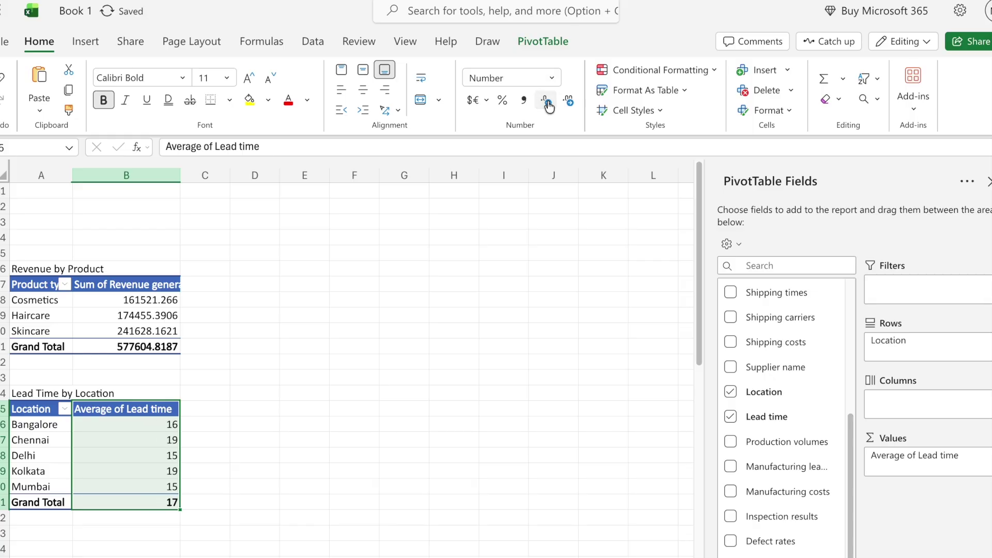
pyautogui.click(266, 392)
# - Enter the title "Supplier Performance" in cell A24, below the lead time PivotTable
pyautogui.scroll(-3, 195, 450)
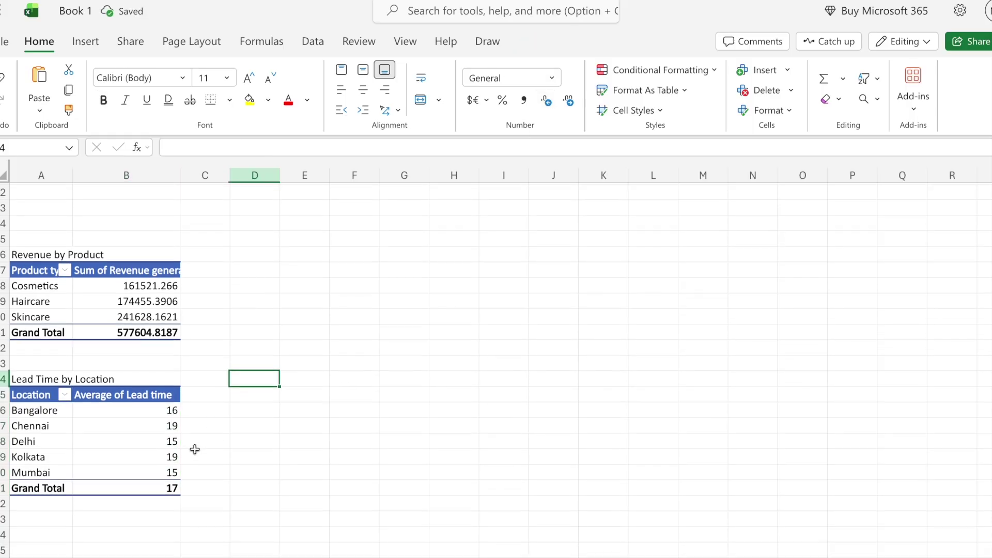
pyautogui.scroll(1, 195, 450)
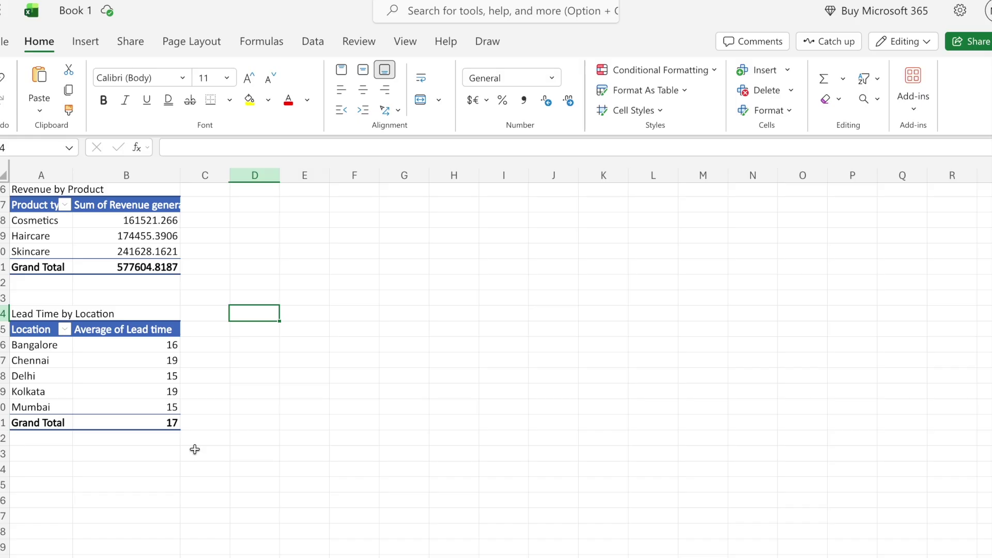
pyautogui.scroll(1, 195, 450)
pyautogui.click(39, 470)
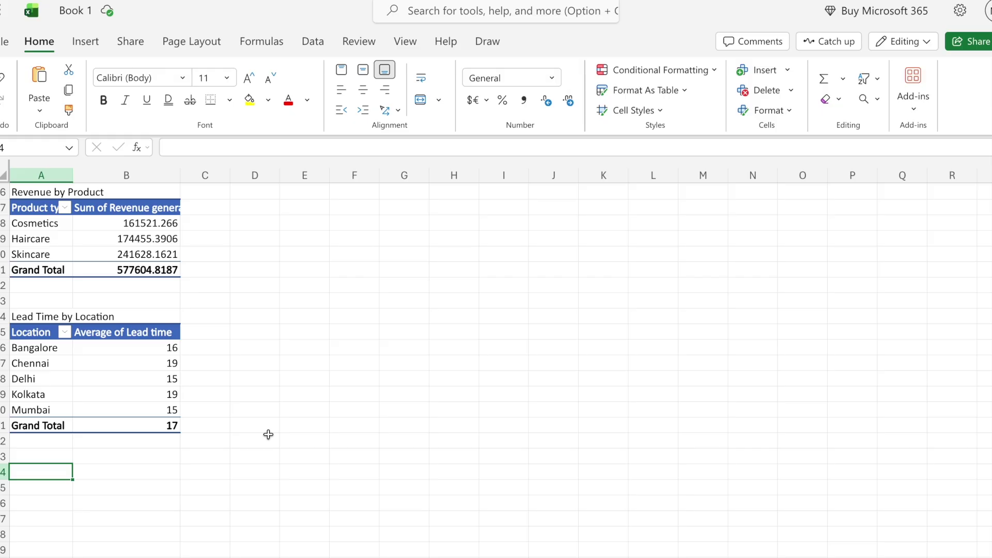
pyautogui.write('Supplier Performance')
pyautogui.hotkey('ctrl', 'Return')
pyautogui.press('Return')
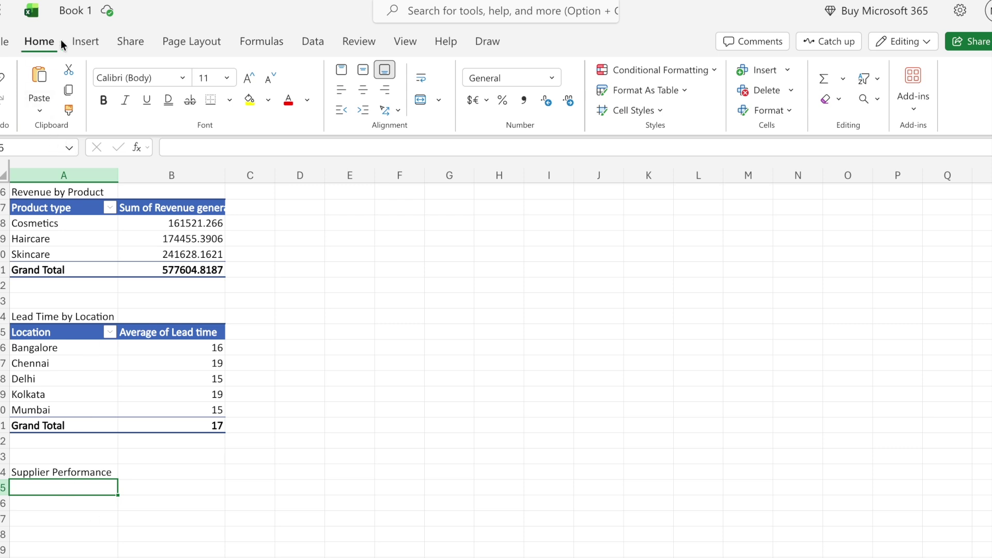
# - Insert a third PivotTable at A25 of the existing worksheet, replacing the suggested source range with the full Table1 data on Raw Data
pyautogui.click(85, 42)
pyautogui.click(11, 78)
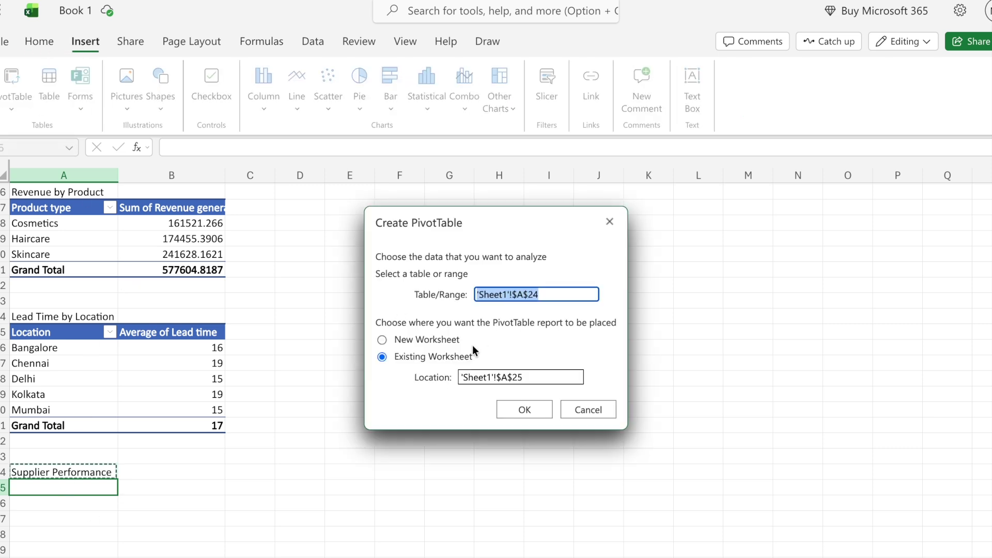
pyautogui.click(564, 292)
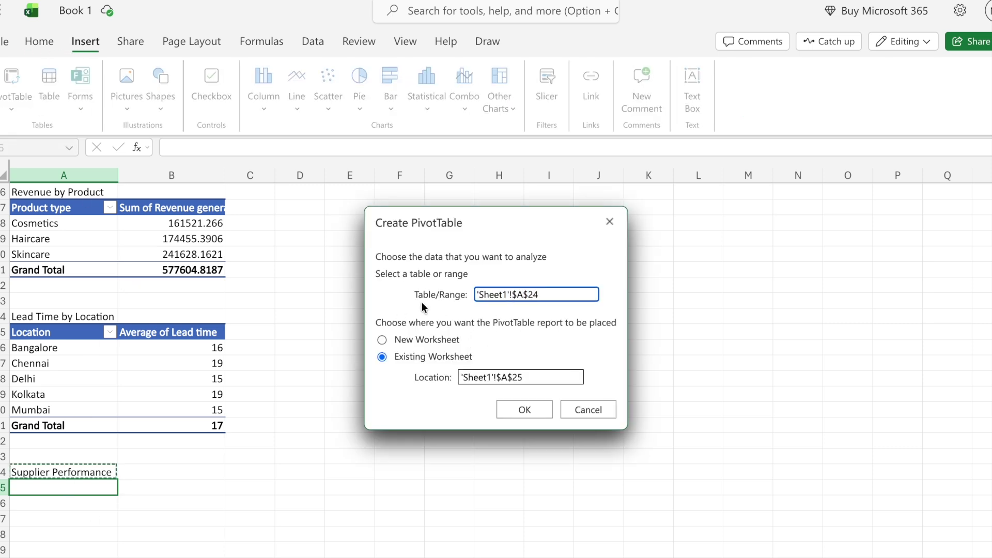
pyautogui.moveTo(539, 293); pyautogui.dragTo(402, 296)
pyautogui.press('BackSpace')
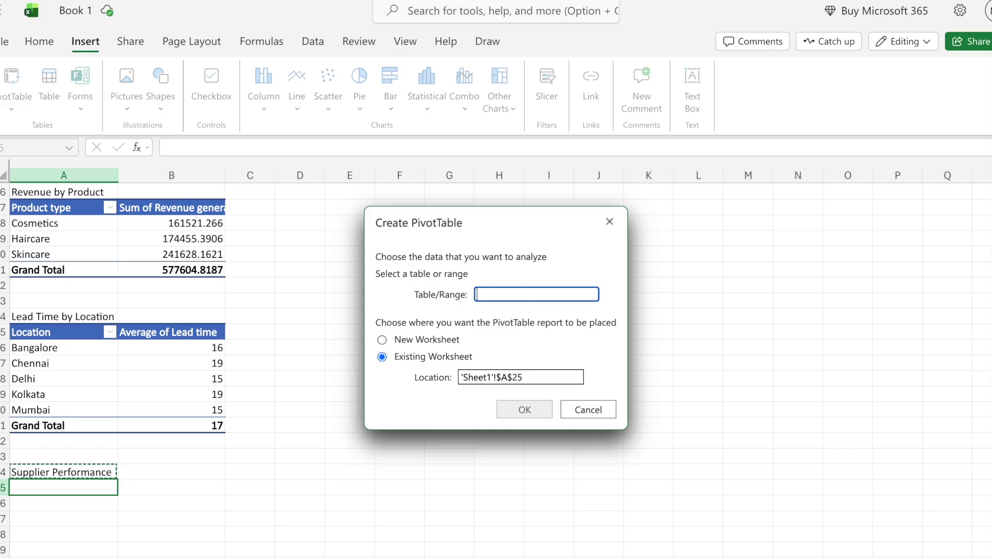
pyautogui.click(98, 557)
pyautogui.click(48, 193)
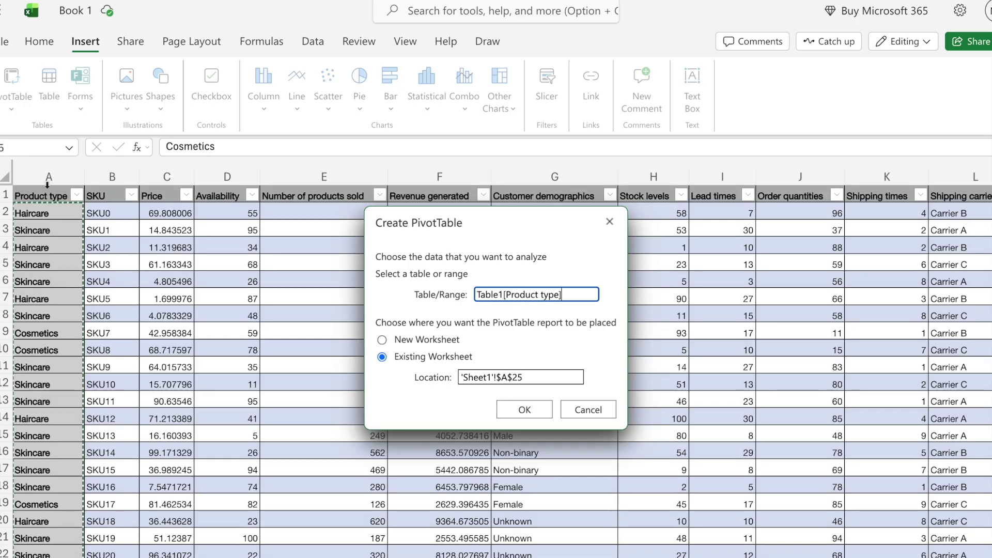
pyautogui.click(48, 194)
pyautogui.press('super+shift+Down')
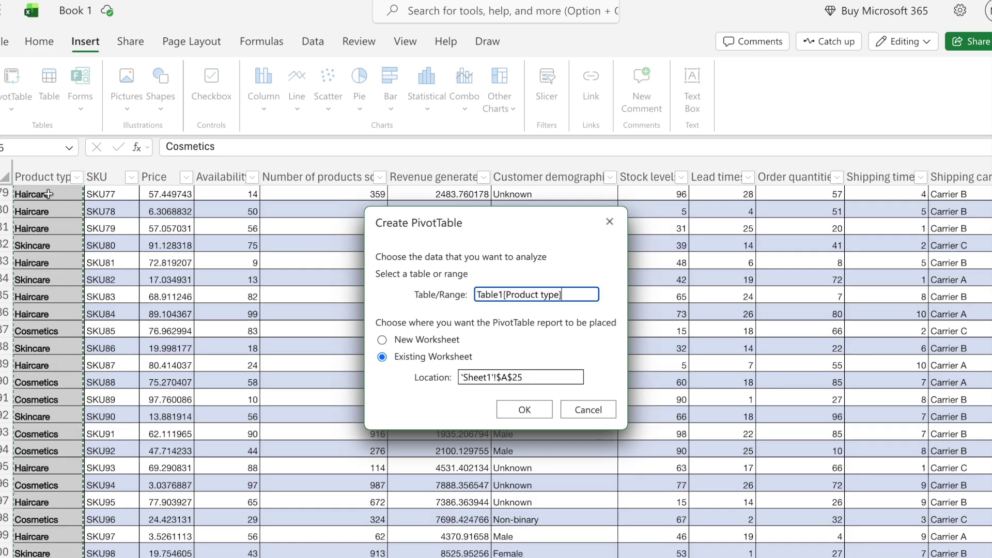
pyautogui.press('super+shift+Right')
pyautogui.click(499, 412)
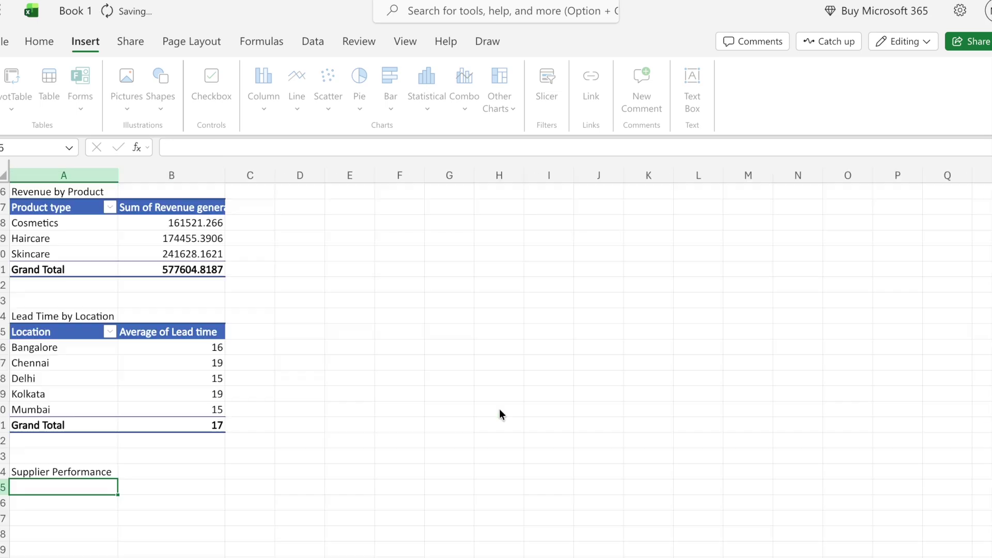
# - Set up the third PivotTable with Supplier name as rows and the sums of Revenue generated and Defect Rates Percentage as values
pyautogui.scroll(-1, 405, 420)
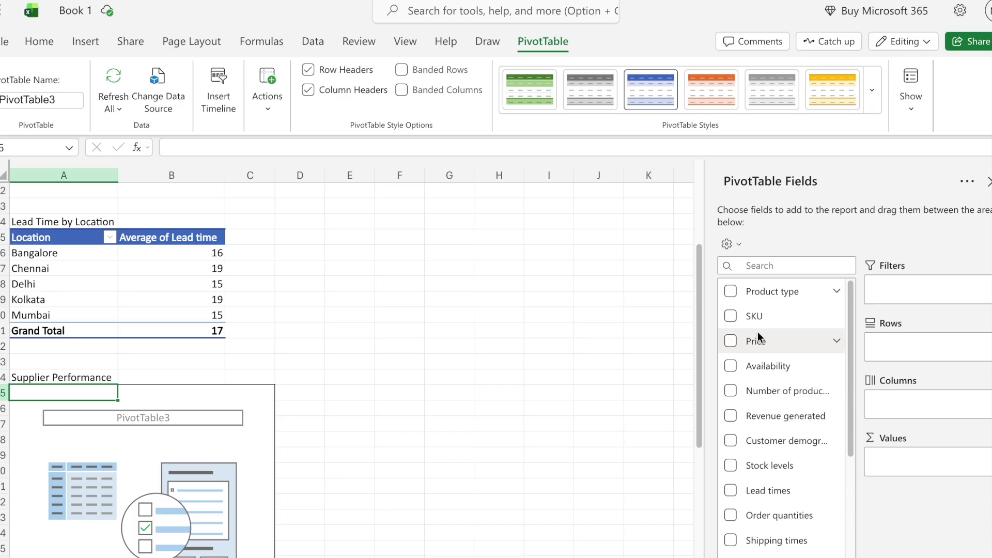
pyautogui.scroll(-3, 787, 417)
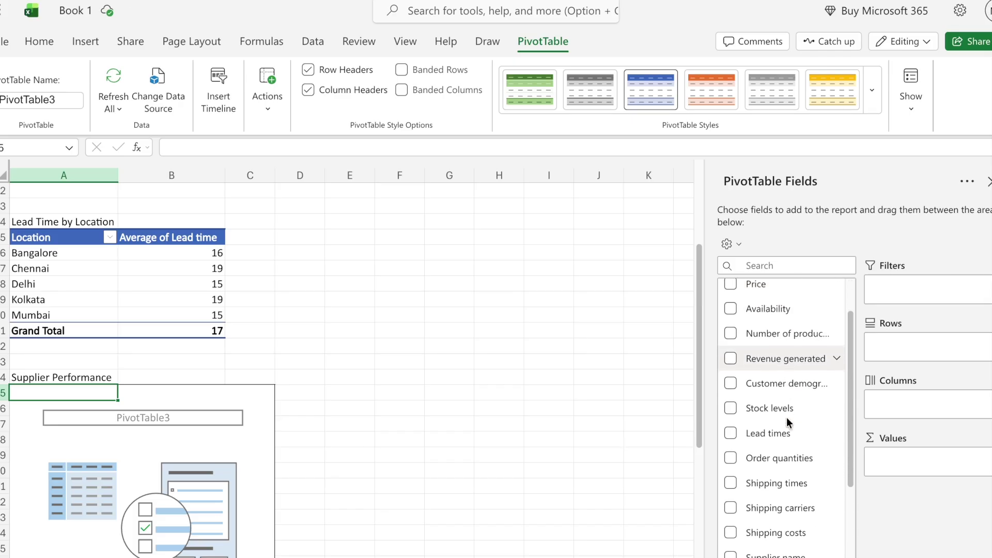
pyautogui.moveTo(776, 530); pyautogui.dragTo(929, 339)
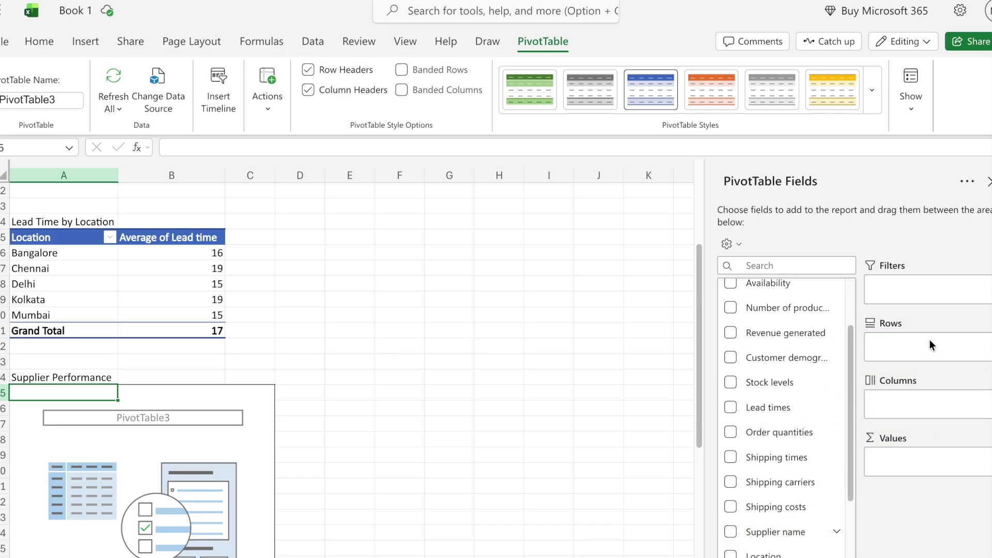
pyautogui.scroll(-6, 756, 400)
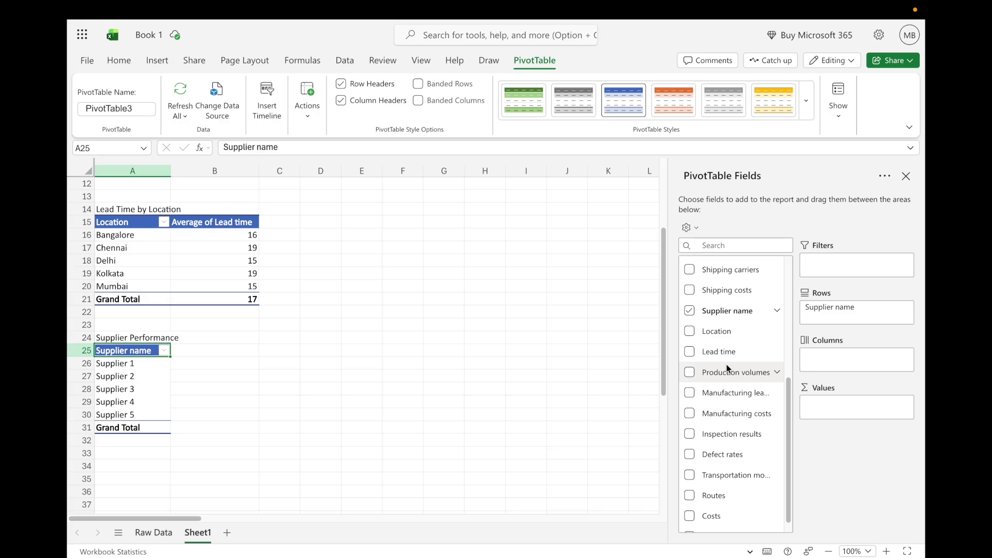
pyautogui.scroll(6, 727, 368)
pyautogui.moveTo(719, 373); pyautogui.dragTo(841, 411)
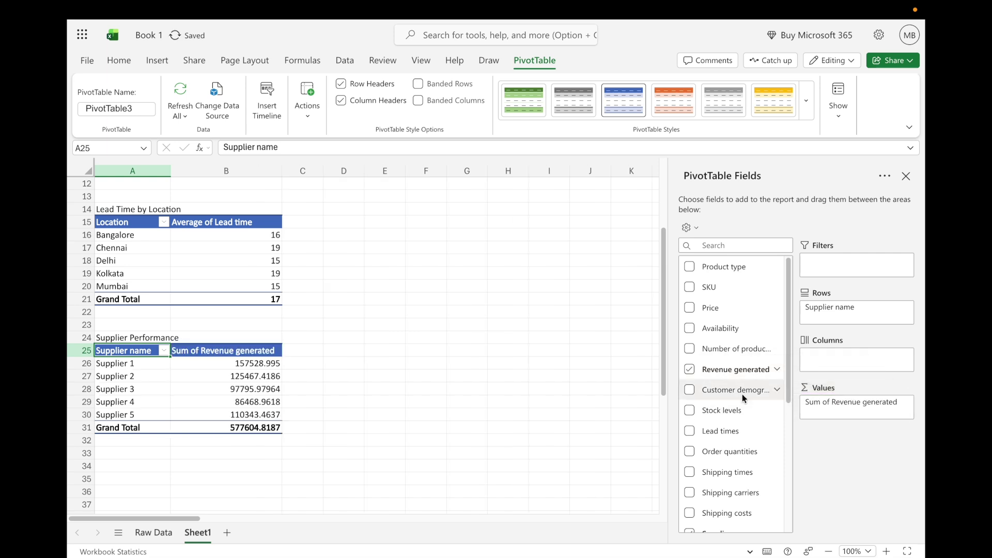
pyautogui.scroll(-5, 742, 393)
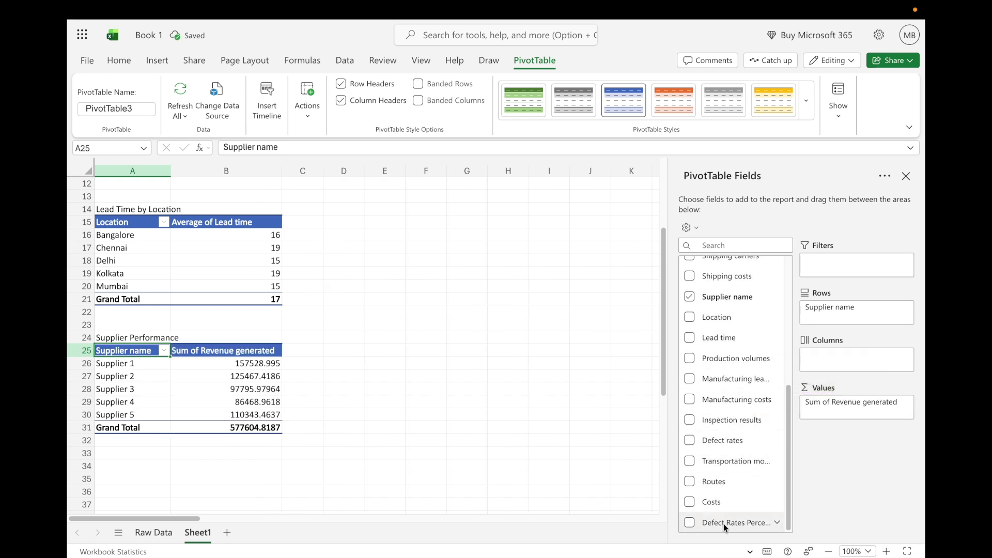
pyautogui.moveTo(718, 526); pyautogui.dragTo(841, 421)
pyautogui.moveTo(719, 519); pyautogui.dragTo(842, 415)
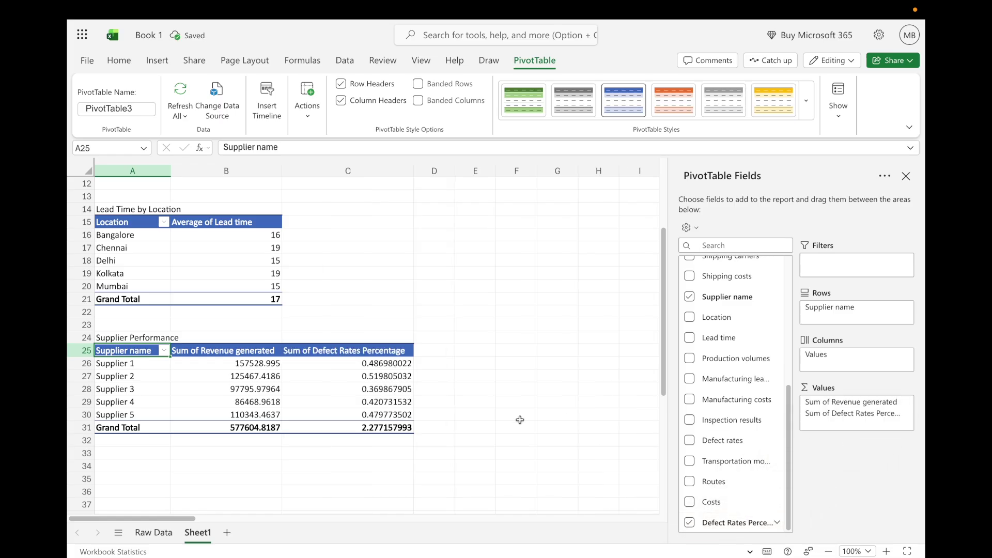
# - Change the Defect Rates Percentage value field in the Supplier Performance PivotTable to summarize by Average
pyautogui.click(351, 353)
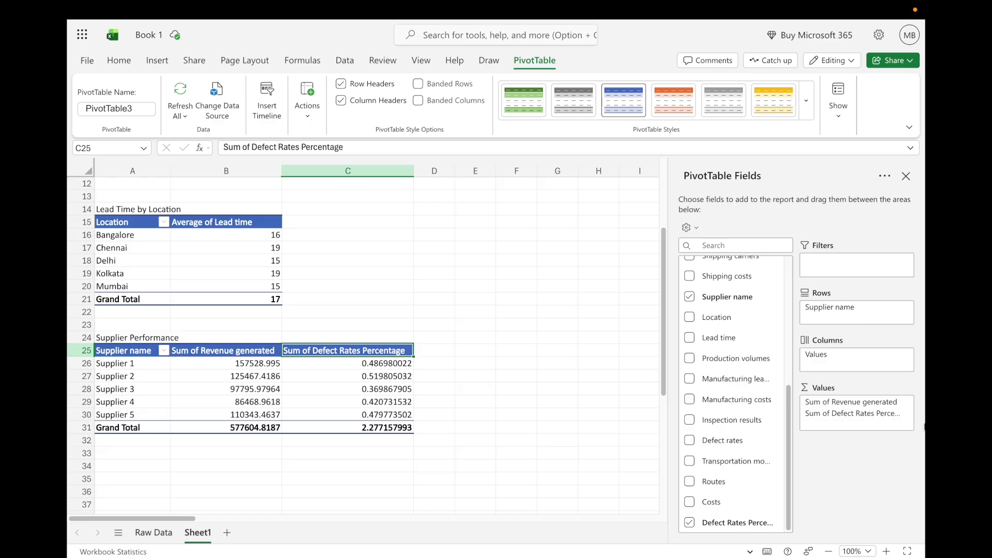
pyautogui.click(906, 414)
pyautogui.click(828, 402)
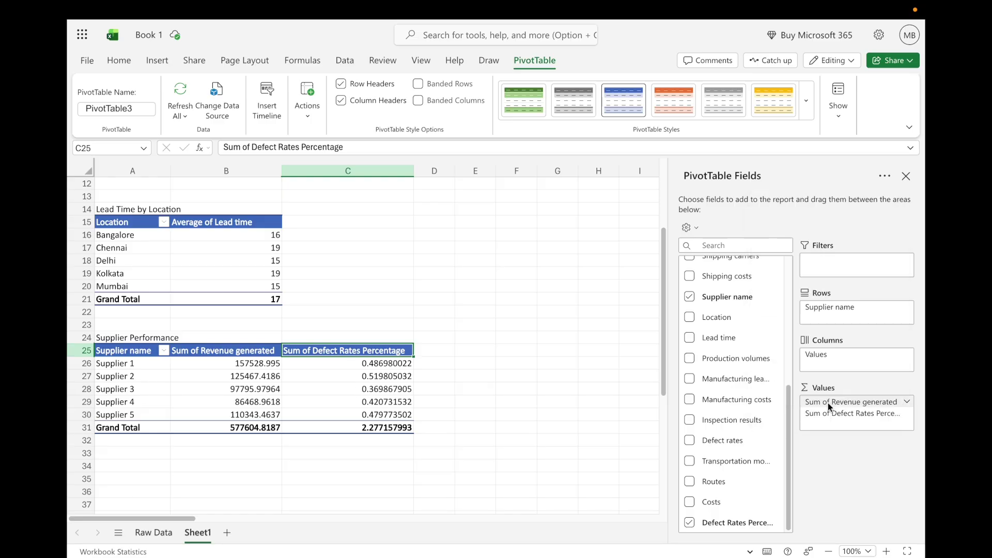
pyautogui.click(404, 336)
pyautogui.click(537, 400)
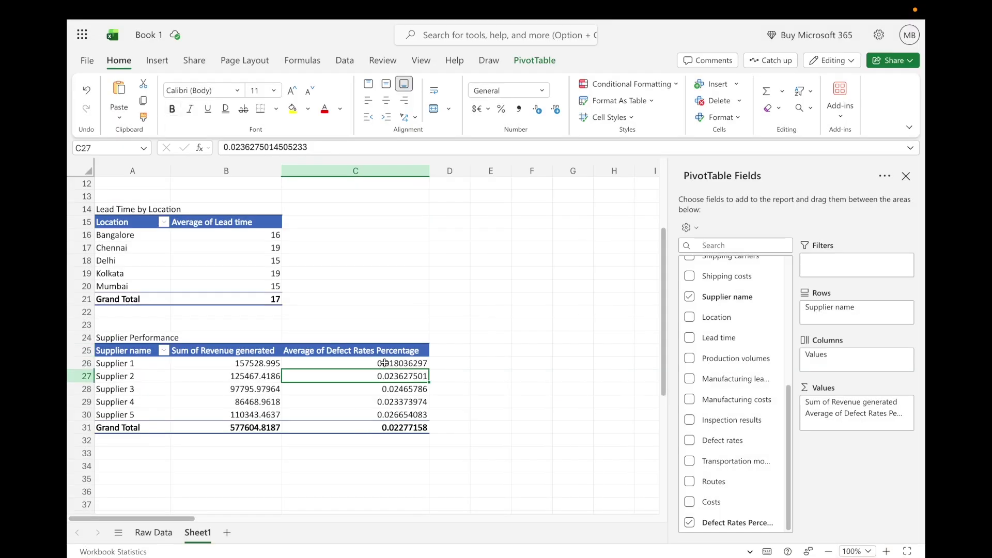
# - Format the average defect rates of Supplier 1 to Supplier 5 as Percentage
pyautogui.moveTo(382, 351); pyautogui.dragTo(387, 415)
pyautogui.click(542, 91)
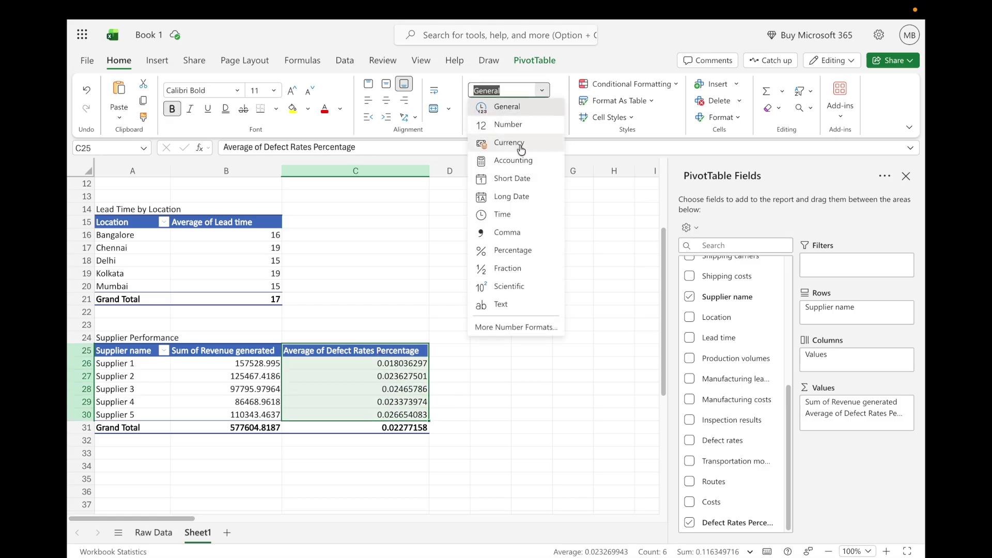
pyautogui.click(512, 250)
pyautogui.click(331, 376)
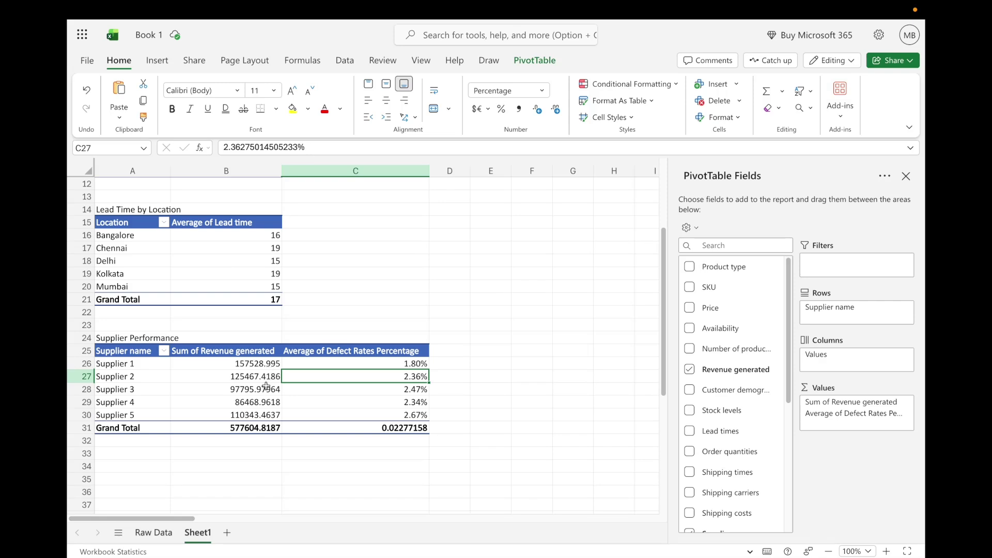
pyautogui.click(231, 480)
# - Add a "Revenue (Lakhs)" column header in cell Z1 of the Raw Data sheet, beside Defect Rates Percentage
pyautogui.click(153, 532)
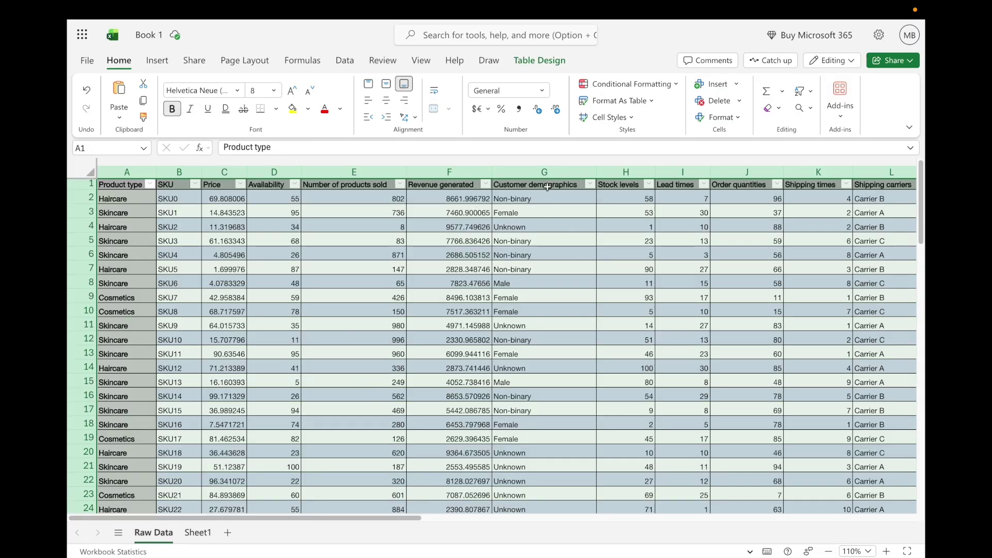
pyautogui.click(547, 187)
pyautogui.hotkey('ctrl', 'Right')
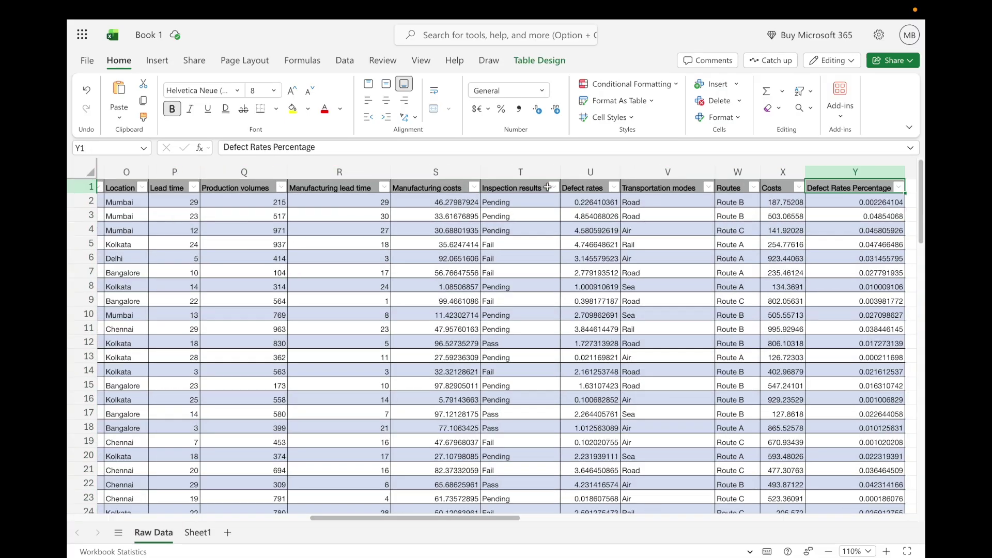
pyautogui.press('Right')
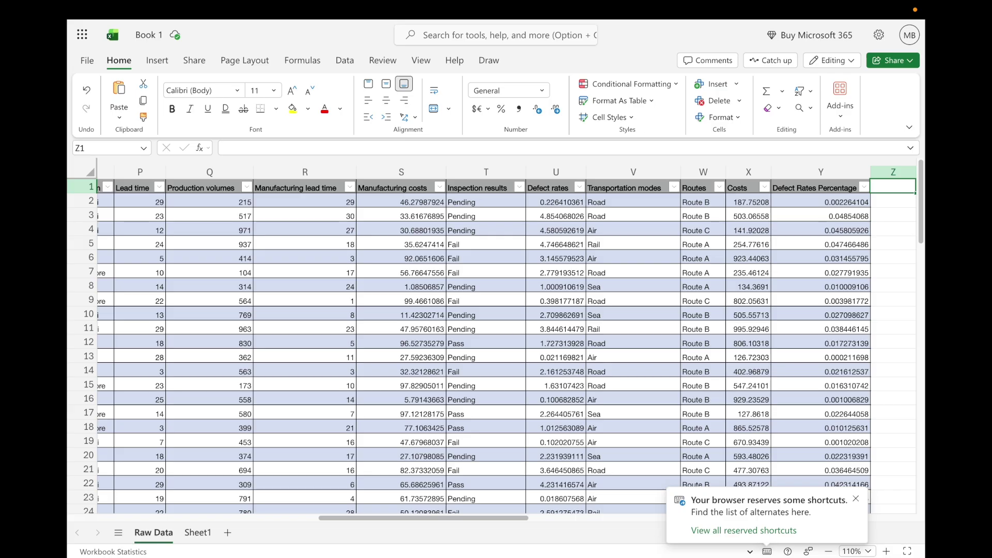
pyautogui.click(825, 217)
pyautogui.click(893, 186)
pyautogui.write('Reve')
pyautogui.write('nuw')
pyautogui.write(' (Lak')
pyautogui.write('hs')
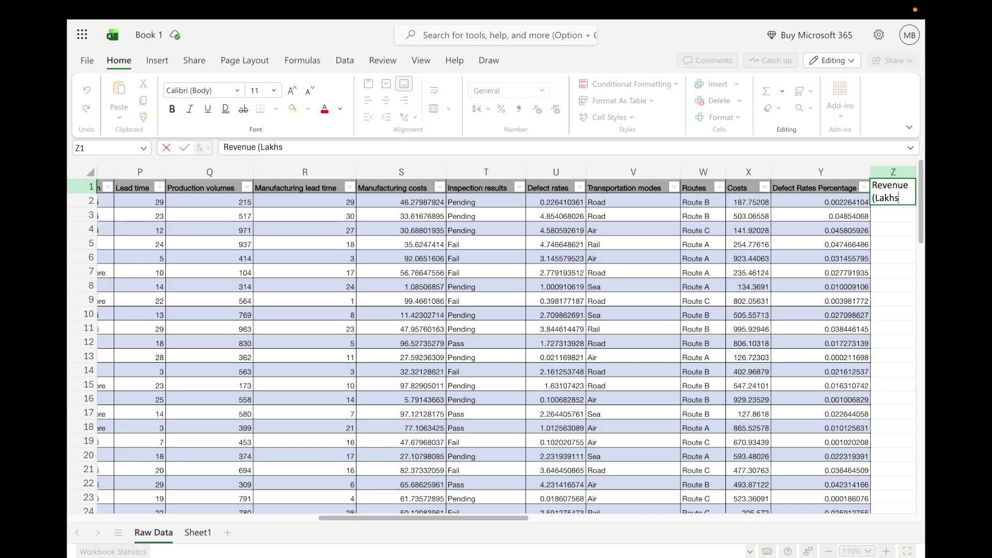
pyautogui.write(')')
# - Review the table's column headers back to Supplier name and return to cell Z2, under the Revenue (Lakhs) header
pyautogui.press('Left')
pyautogui.press('Left')
pyautogui.press('Left')
pyautogui.press('Left')
pyautogui.press('Left')
pyautogui.press('Left')
pyautogui.press('Left')
pyautogui.press('Left')
pyautogui.press('Left')
pyautogui.press('Left')
pyautogui.press('Left')
pyautogui.press('Left')
pyautogui.press('Left')
pyautogui.press('Right')
pyautogui.press('Right')
pyautogui.press('Right')
pyautogui.press('Right')
pyautogui.press('Right')
pyautogui.press('Right')
pyautogui.press('Right')
pyautogui.press('Right')
pyautogui.press('Right')
pyautogui.press('Right')
pyautogui.press('Right')
pyautogui.press('Right')
pyautogui.press('Right')
pyautogui.press('Right')
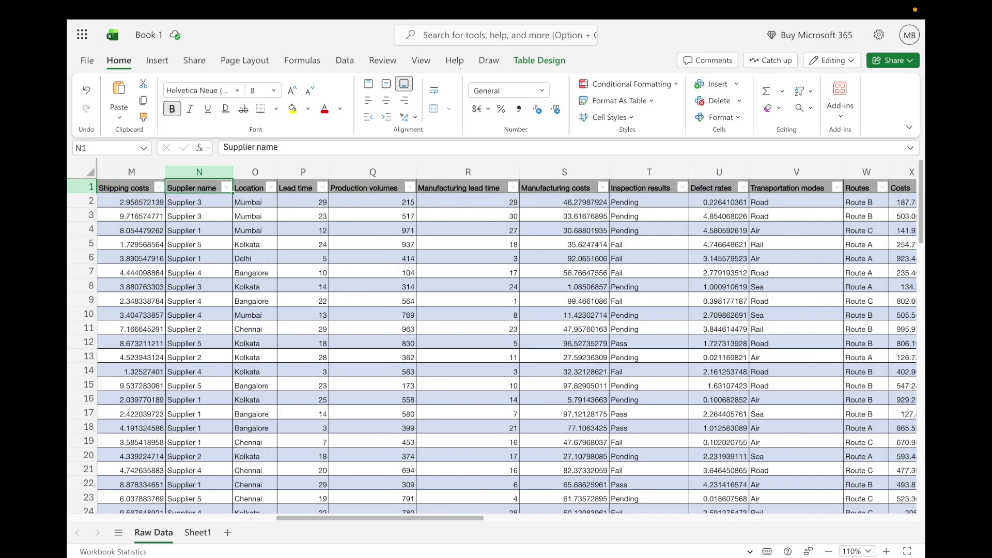
pyautogui.press('Left')
pyautogui.press('Down')
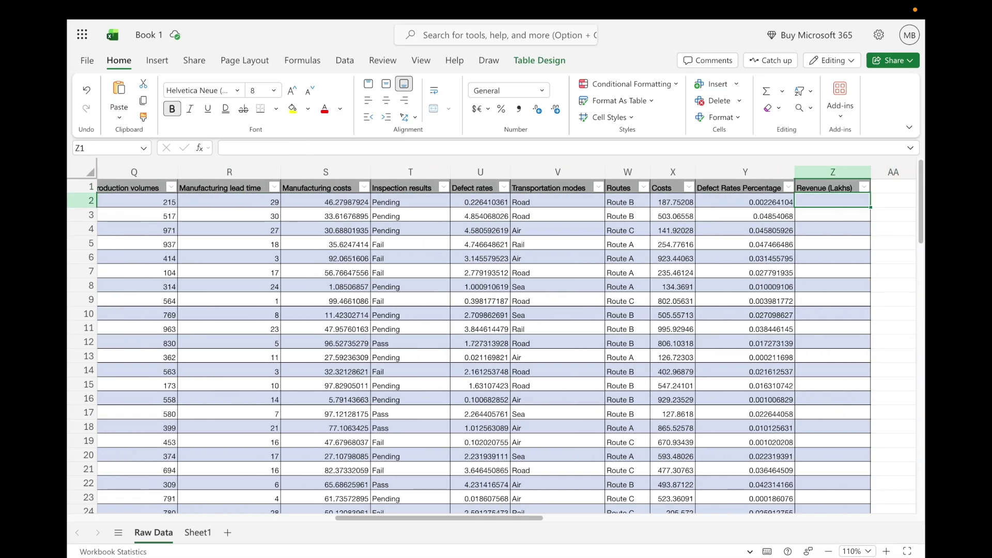
# - Fill the Revenue (Lakhs) column from cell Z2 with a formula dividing each row's Revenue generated by 100000
pyautogui.write('=')
pyautogui.press('Left')
pyautogui.press('Left')
pyautogui.press('Left')
pyautogui.press('Left')
pyautogui.press('Left')
pyautogui.press('Left')
pyautogui.press('Left')
pyautogui.press('Left')
pyautogui.press('Left')
pyautogui.press('Left')
pyautogui.press('Left')
pyautogui.press('Left')
pyautogui.press('Left')
pyautogui.press('Left')
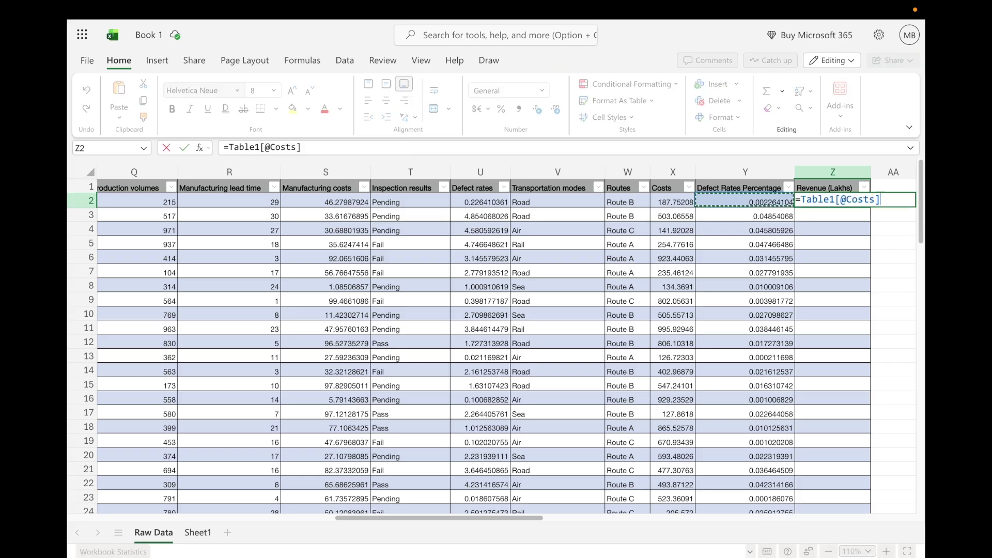
pyautogui.press('Left')
pyautogui.press('Left')
pyautogui.press('Left')
pyautogui.press('Left')
pyautogui.press('Right')
pyautogui.press('Right')
pyautogui.press('Right')
pyautogui.press('Right')
pyautogui.press('Right')
pyautogui.press('Left')
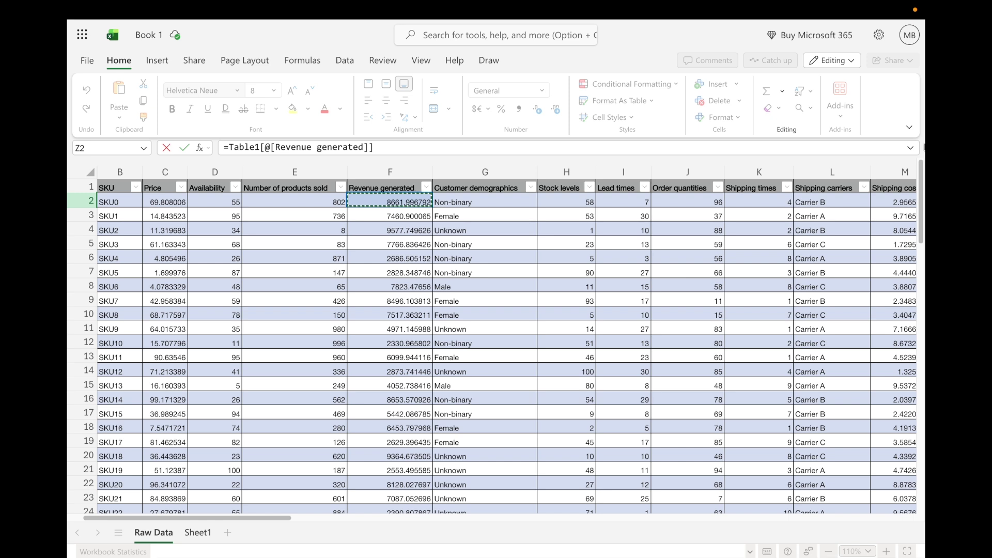
pyautogui.click(429, 147)
pyautogui.write('/100000')
pyautogui.hotkey('ctrl', 'Return')
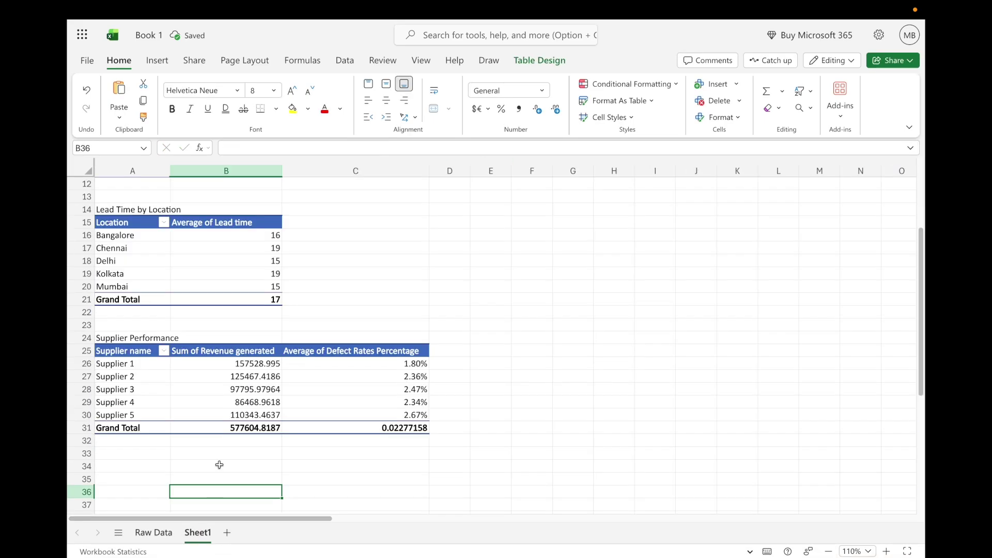
# - Refresh the Supplier Performance PivotTable on Sheet1 to load the Revenue (Lakhs) field
pyautogui.click(198, 532)
pyautogui.click(212, 401)
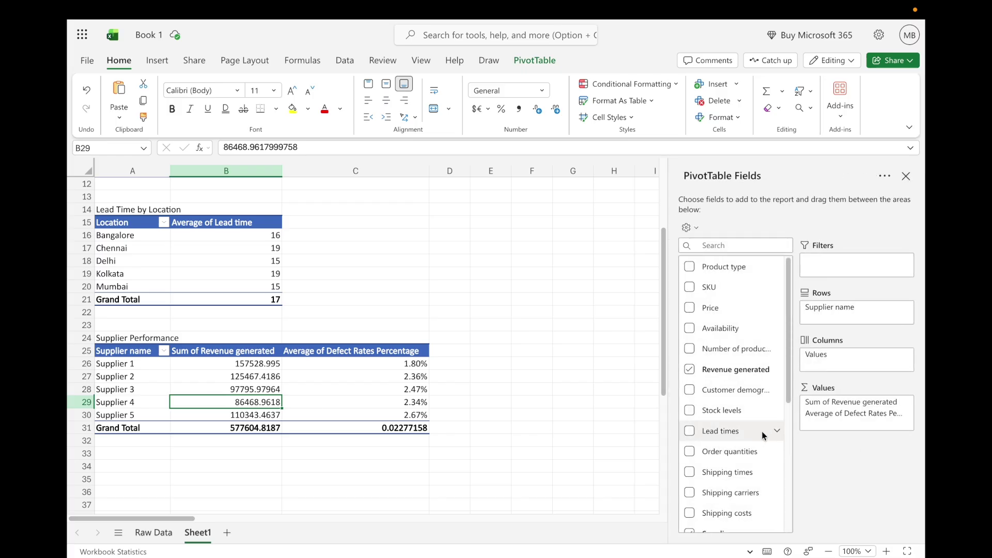
pyautogui.rightClick(362, 402)
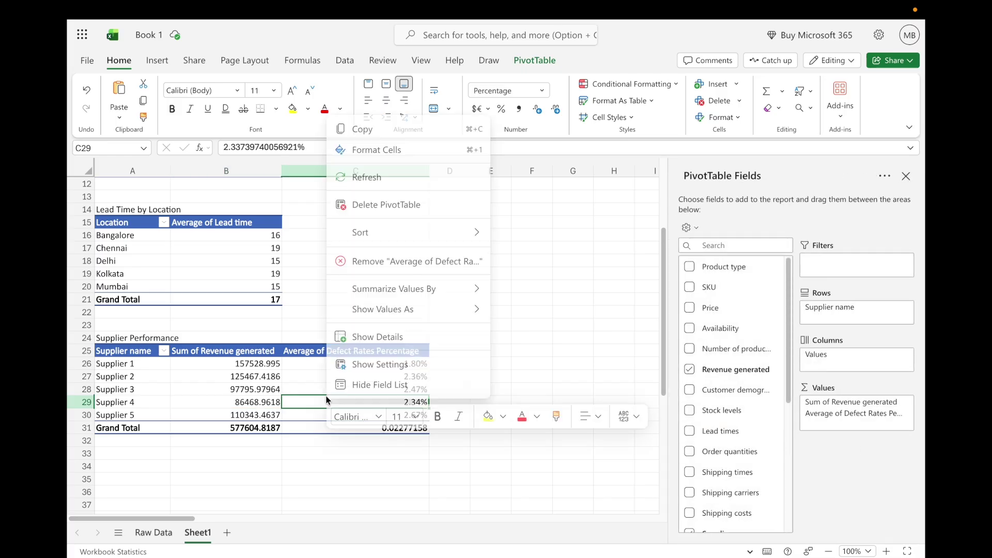
pyautogui.click(365, 175)
# - Replace Revenue generated with Revenue (Lakhs) in the Supplier Performance PivotTable's values, placed before the average Defect Rates Percentage
pyautogui.moveTo(787, 295); pyautogui.dragTo(803, 451)
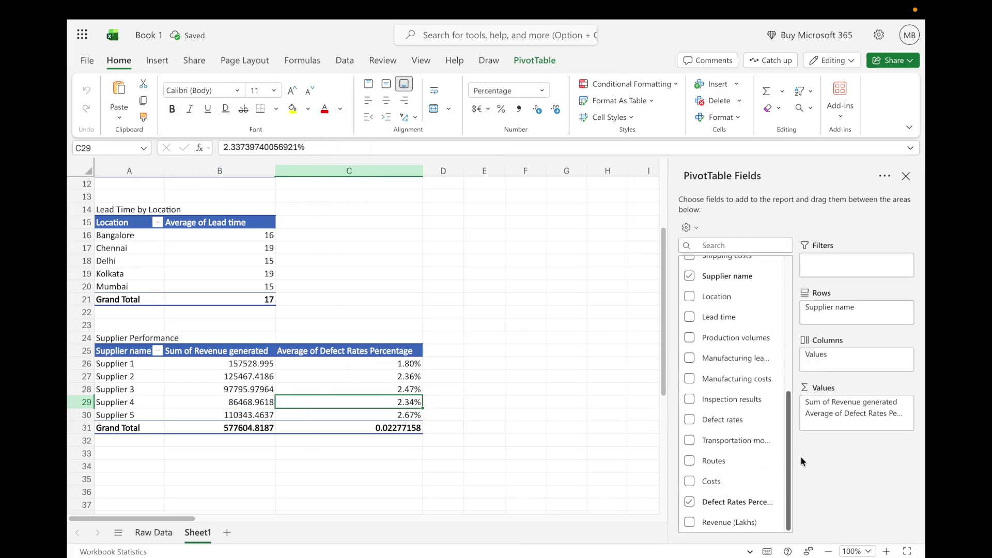
pyautogui.click(906, 406)
pyautogui.click(819, 366)
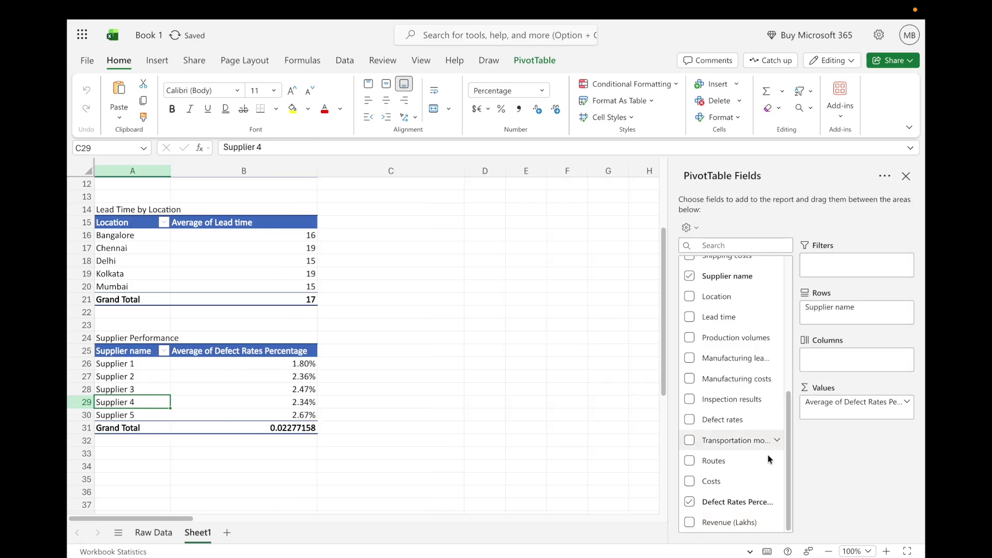
pyautogui.click(689, 522)
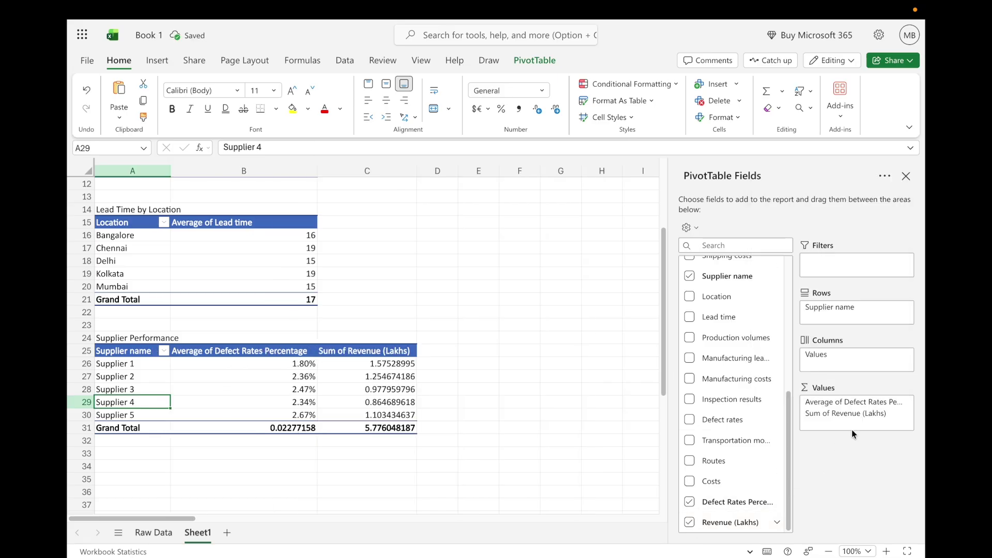
pyautogui.moveTo(857, 414); pyautogui.dragTo(876, 407)
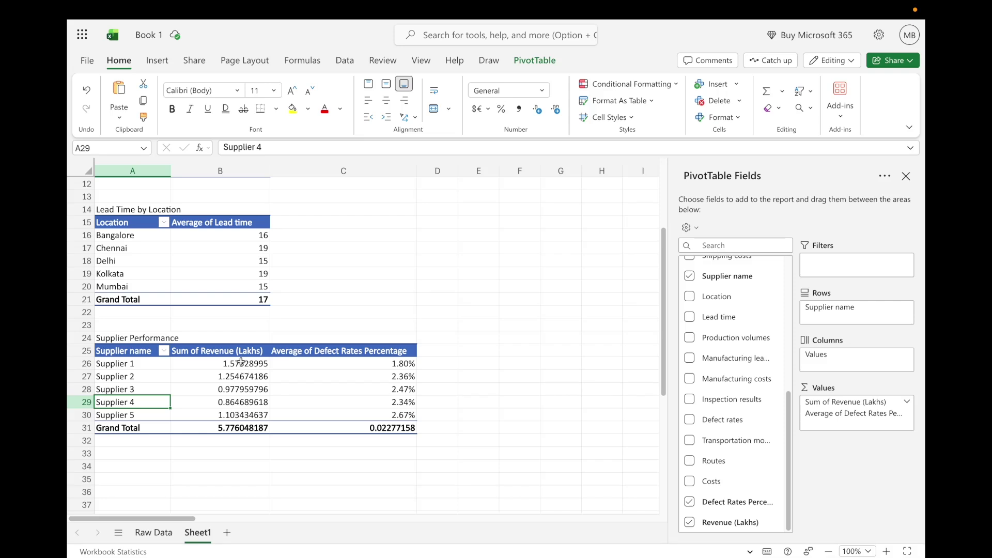
# - Format the Sum of Revenue (Lakhs) column in B25:B31 of the Supplier Performance PivotTable as Number
pyautogui.moveTo(241, 352); pyautogui.dragTo(241, 428)
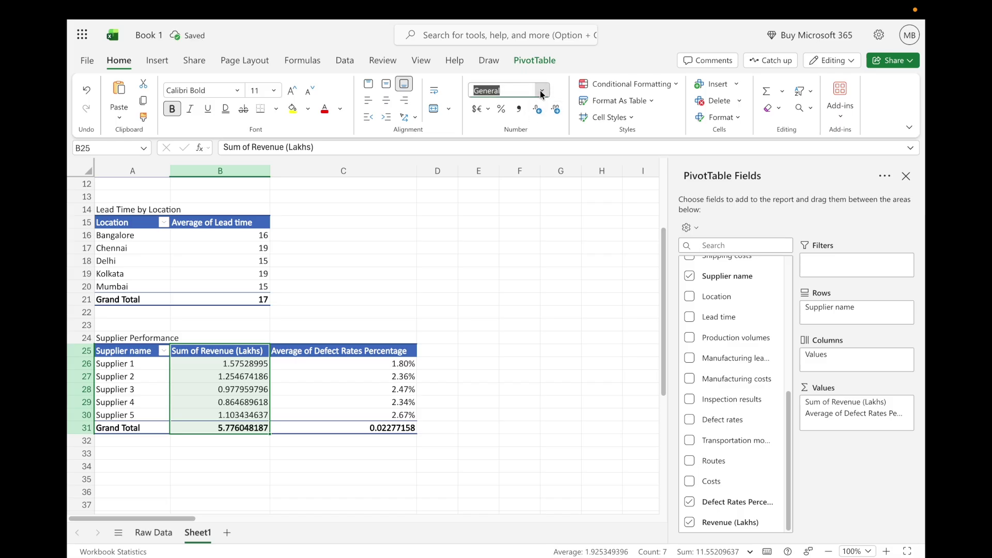
pyautogui.click(541, 91)
pyautogui.click(513, 126)
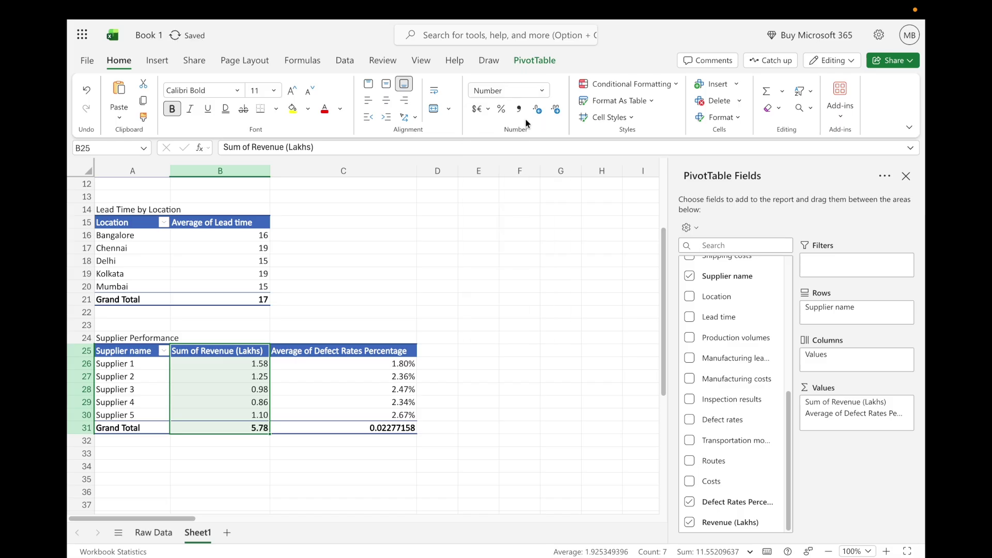
pyautogui.click(460, 423)
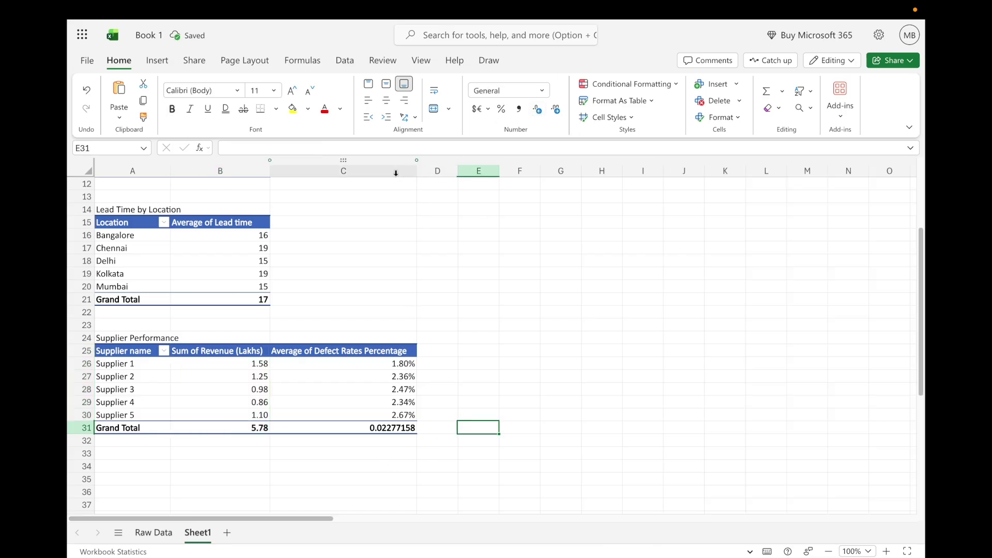
# - Enter the title "Logistics Cost Breakdown" in cell A34, below the Supplier Performance PivotTable
pyautogui.click(167, 464)
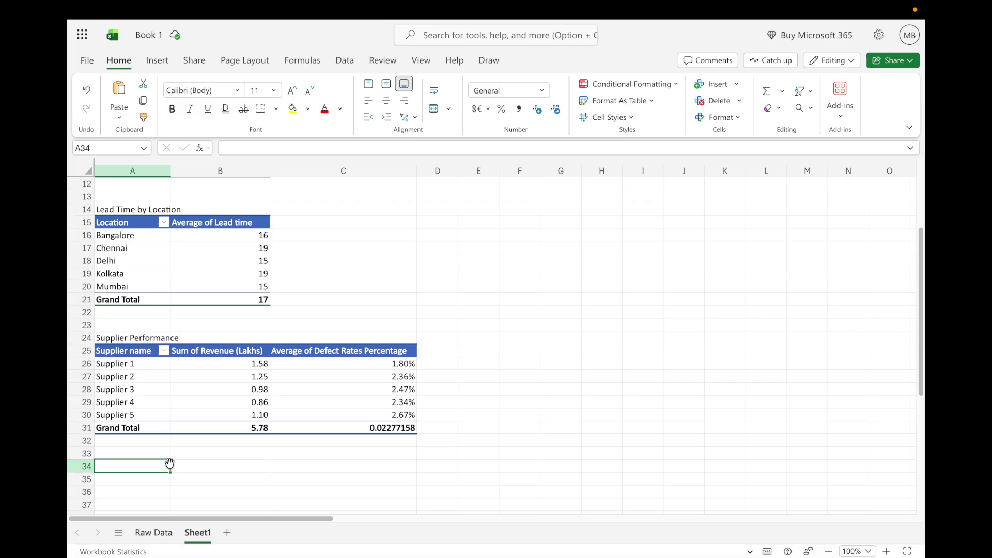
pyautogui.write('Log')
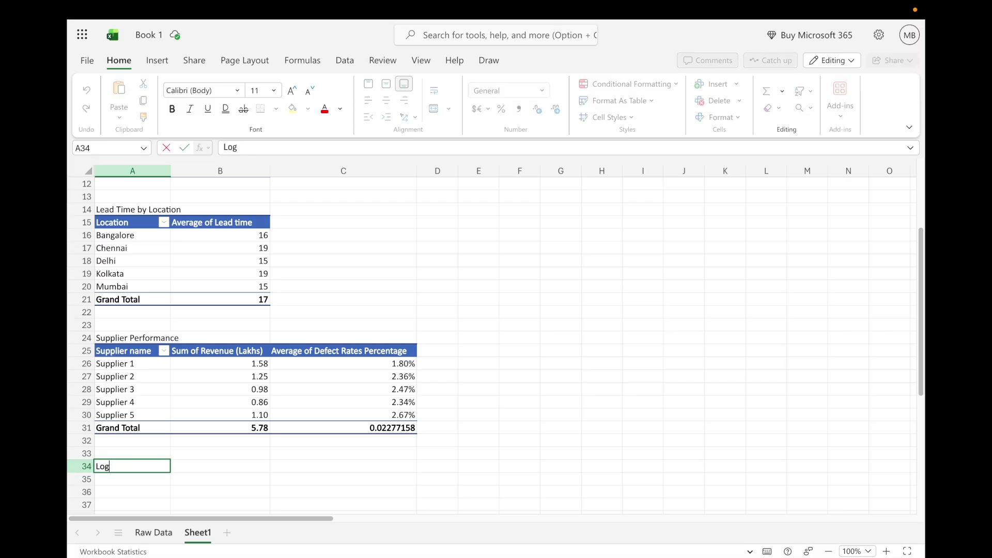
pyautogui.write('istics Cost Breakdown')
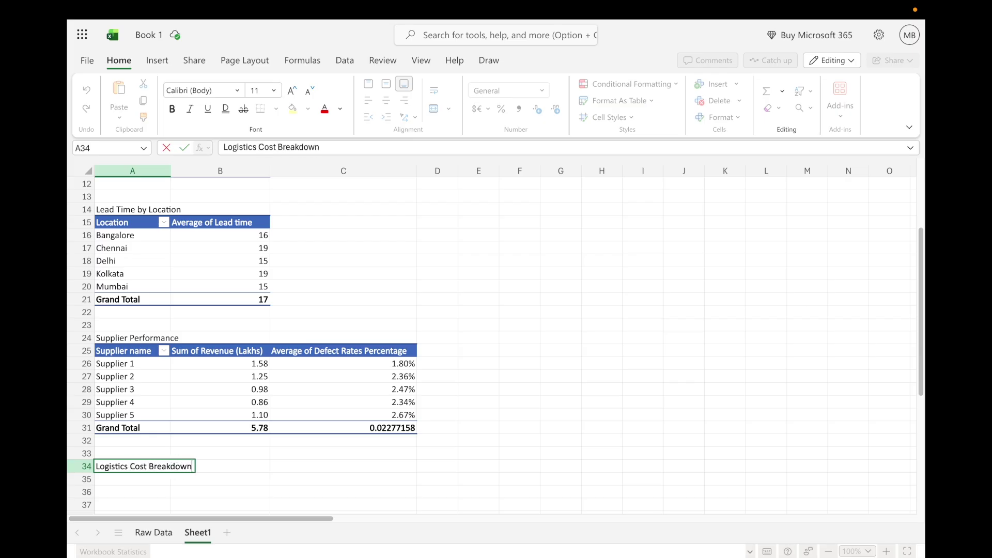
pyautogui.press('Return')
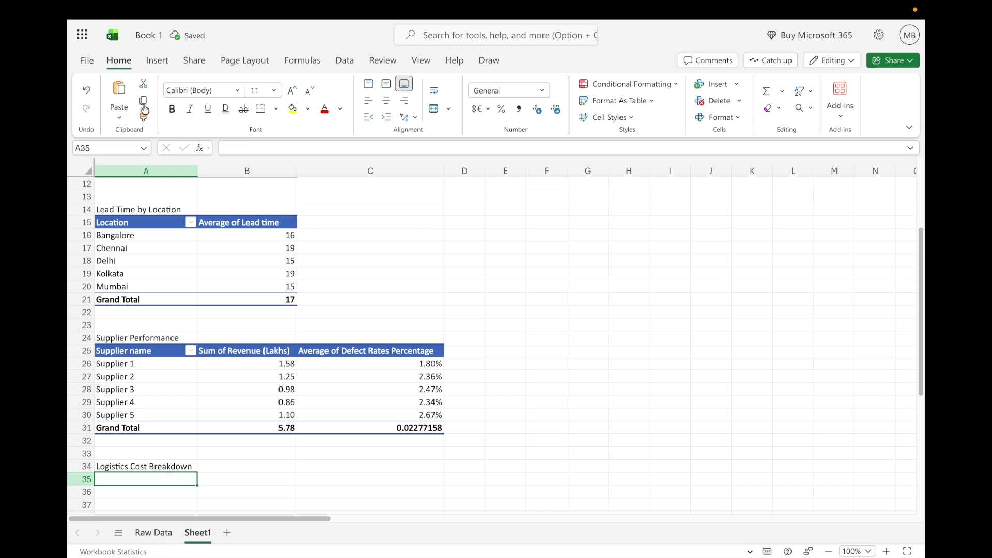
# - Insert a PivotTable at cell A35 of Sheet1, using all of Table1 on the Raw Data sheet as its source
pyautogui.click(157, 61)
pyautogui.click(107, 92)
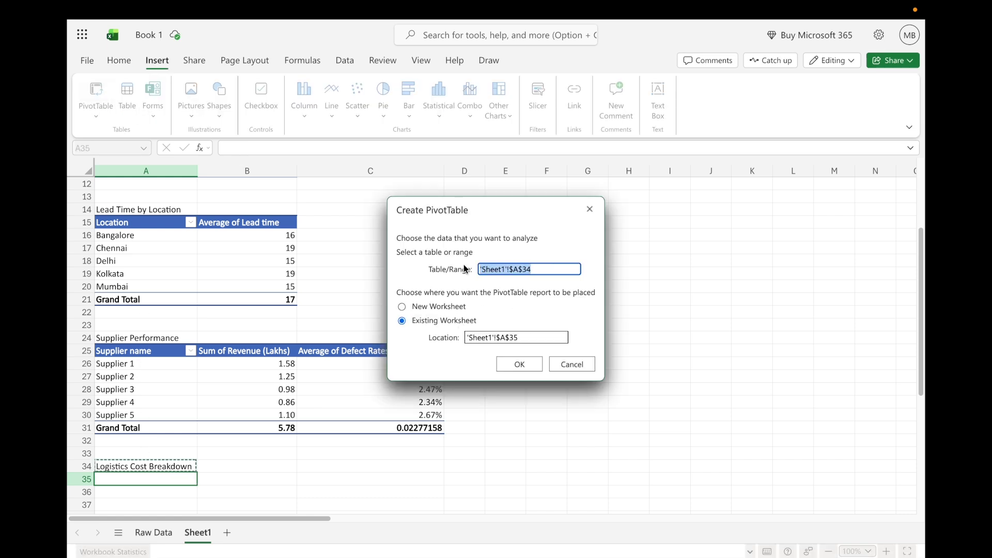
pyautogui.press('BackSpace')
pyautogui.click(153, 533)
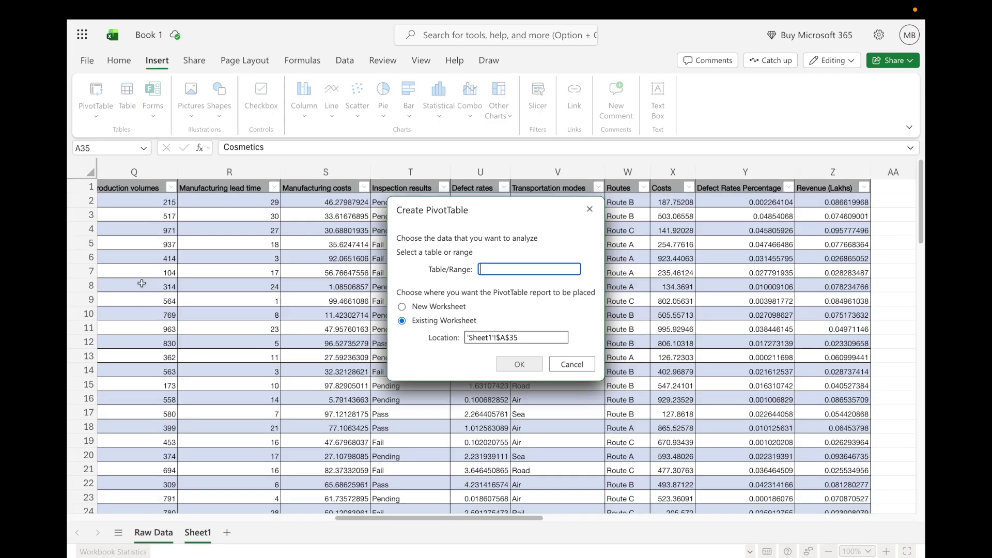
pyautogui.click(134, 181)
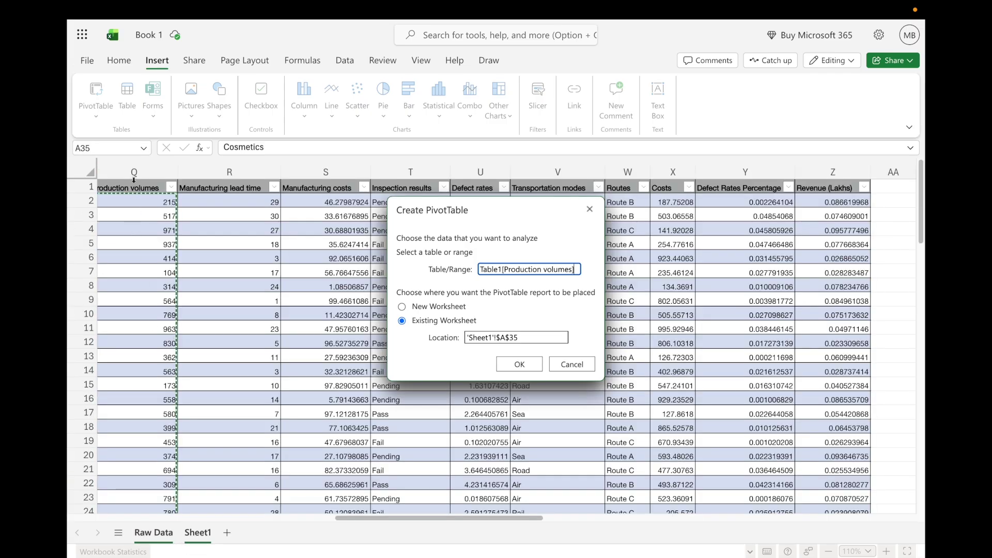
pyautogui.press('super+Left')
pyautogui.press('super+shift+Right')
pyautogui.press('super+shift+Down')
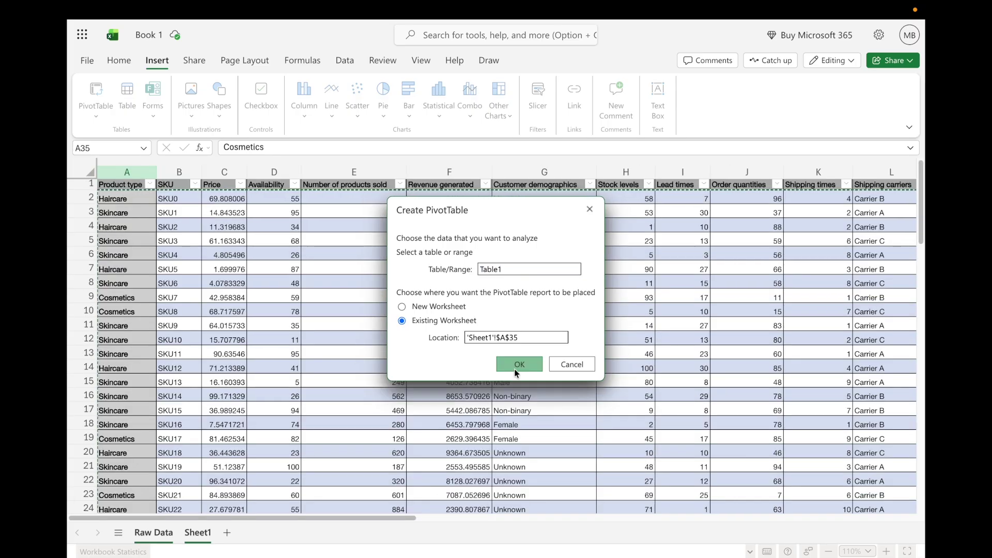
pyautogui.click(515, 366)
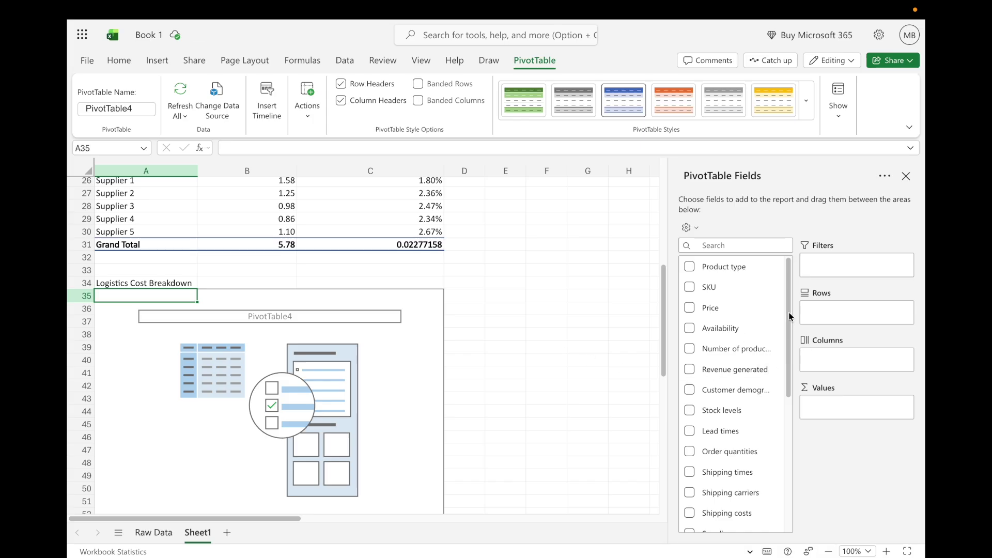
# - Set Transportation modes as rows and the sum of Shipping costs as values in the Logistics Cost Breakdown PivotTable
pyautogui.moveTo(788, 334); pyautogui.dragTo(801, 485)
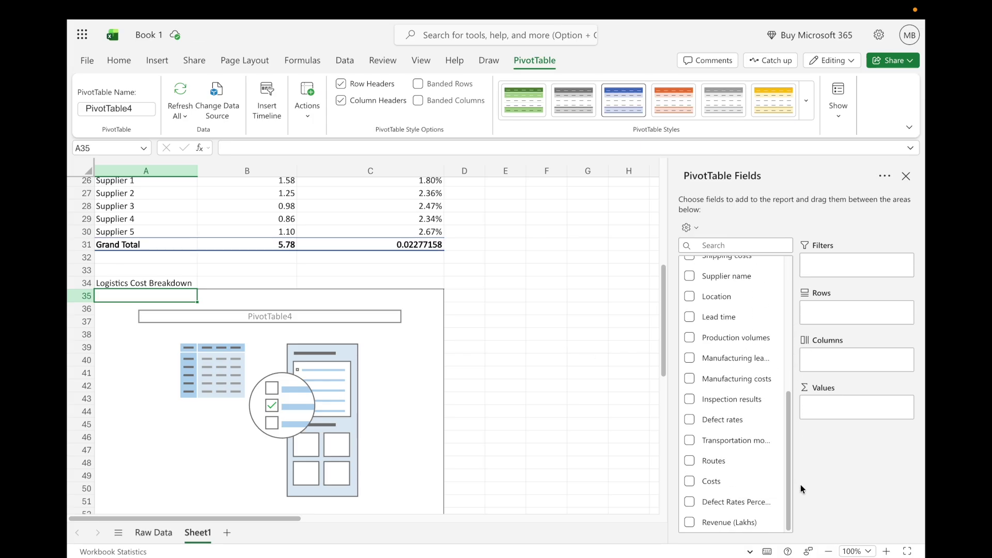
pyautogui.moveTo(719, 441); pyautogui.dragTo(838, 315)
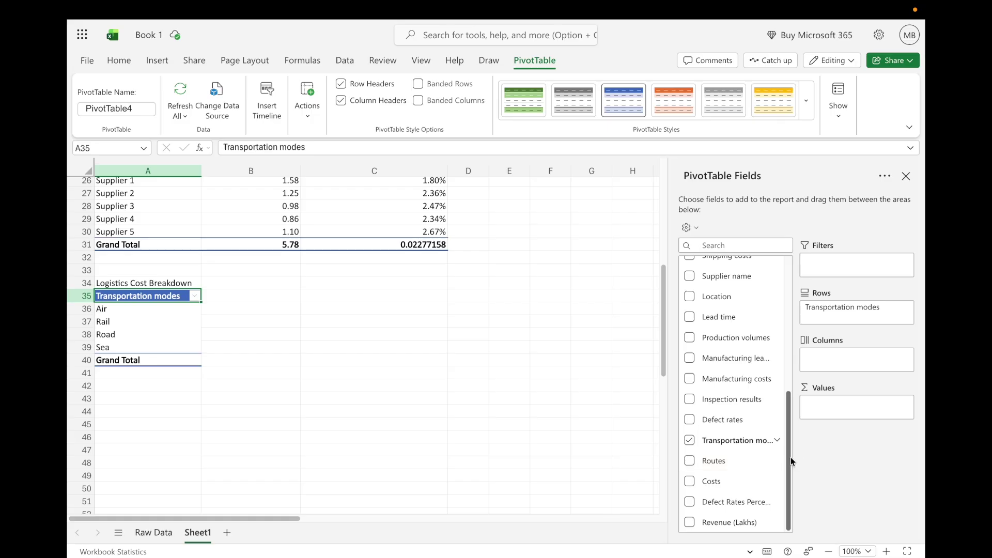
pyautogui.moveTo(789, 461); pyautogui.dragTo(792, 376)
pyautogui.moveTo(724, 406); pyautogui.dragTo(858, 406)
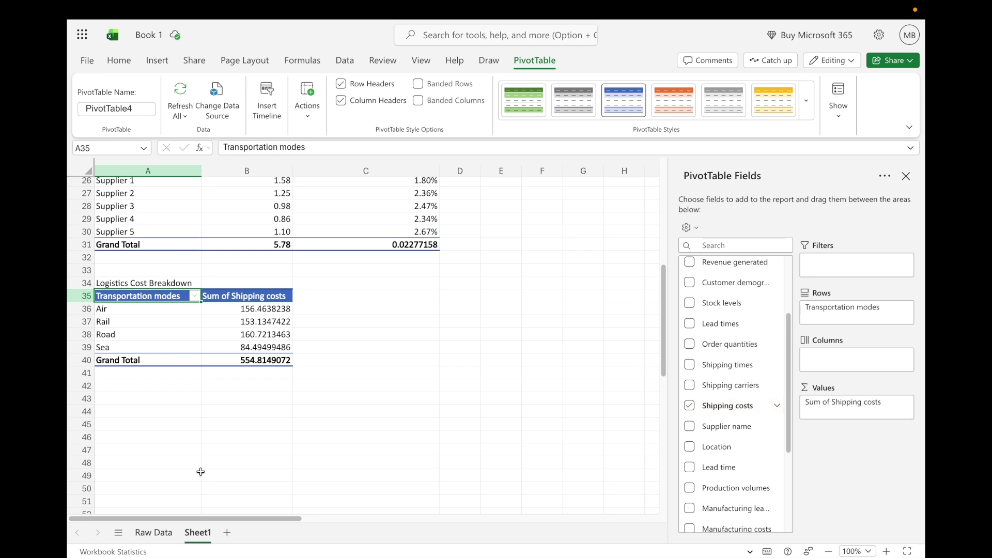
pyautogui.click(176, 423)
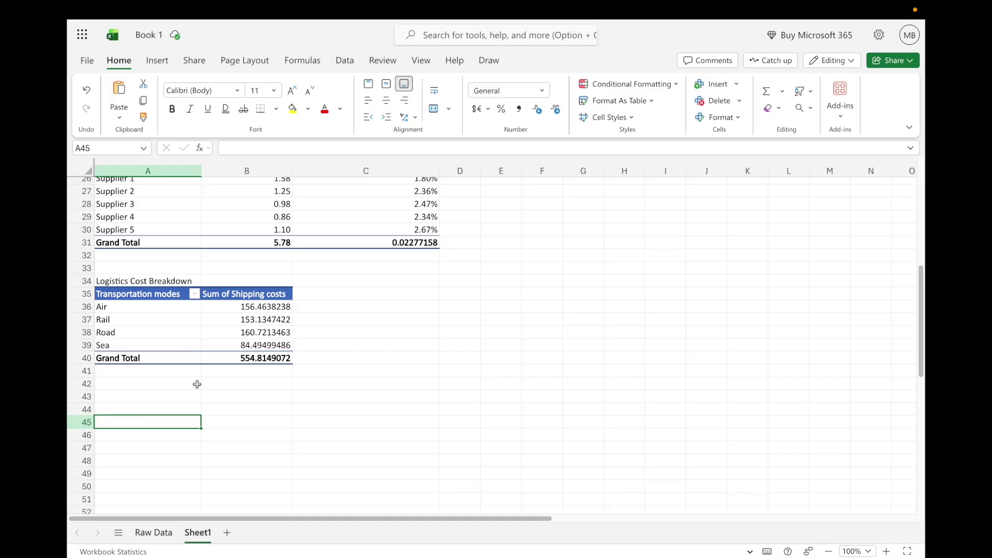
# - Enter the title "Top SKUs" in cell A43, below the Logistics Cost Breakdown PivotTable
pyautogui.click(156, 407)
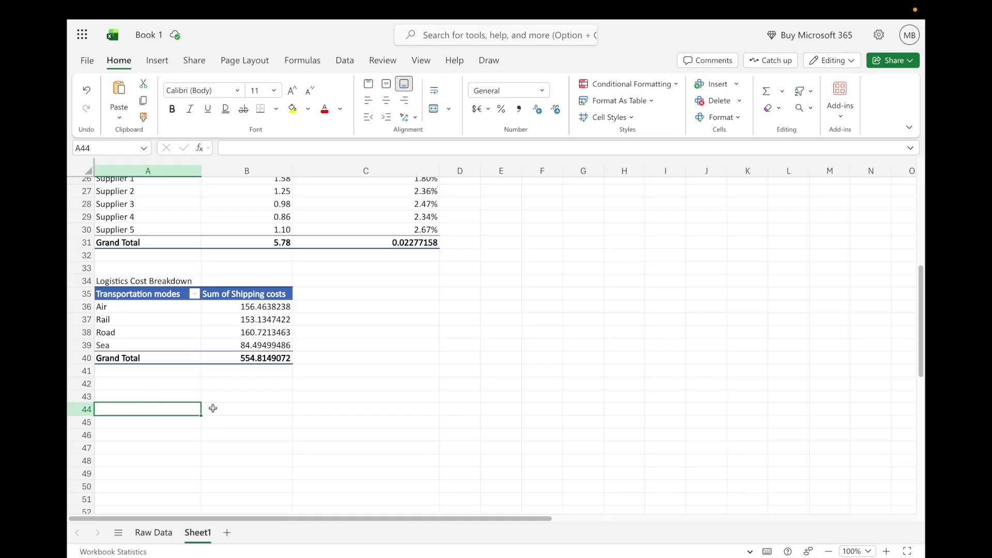
pyautogui.press('Up')
pyautogui.write('Top')
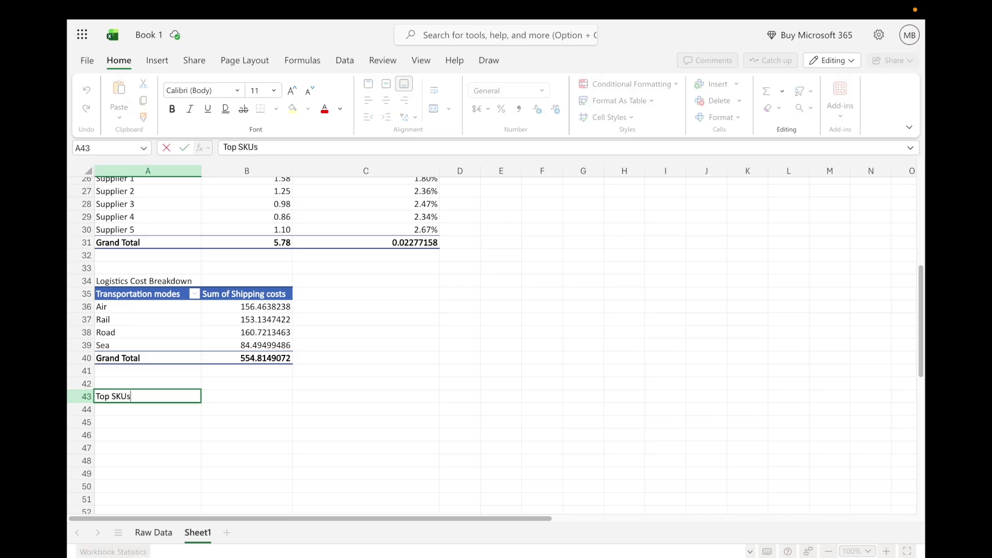
pyautogui.press('Return')
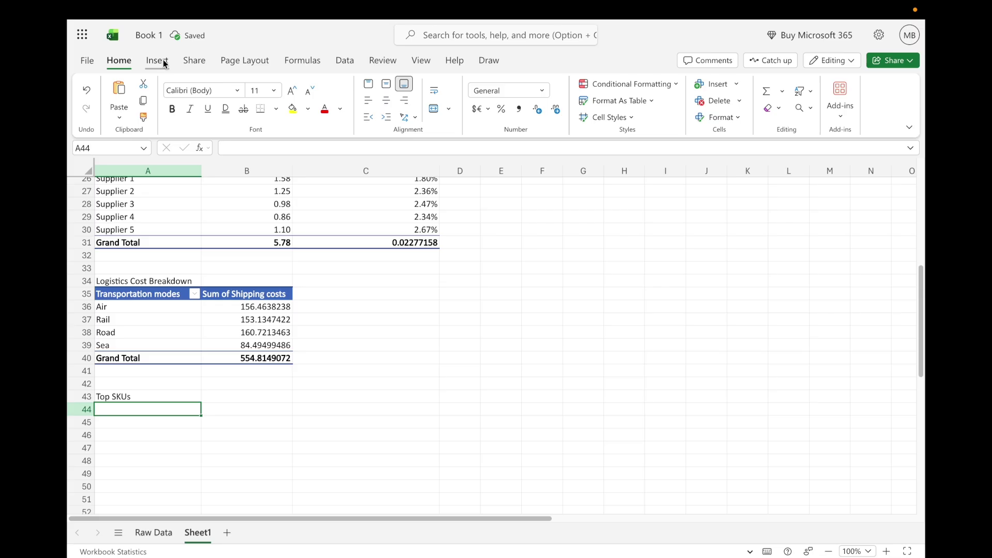
# - Insert a PivotTable at cell A44 of Sheet1, using the whole Raw Data table as its source
pyautogui.click(164, 62)
pyautogui.click(96, 93)
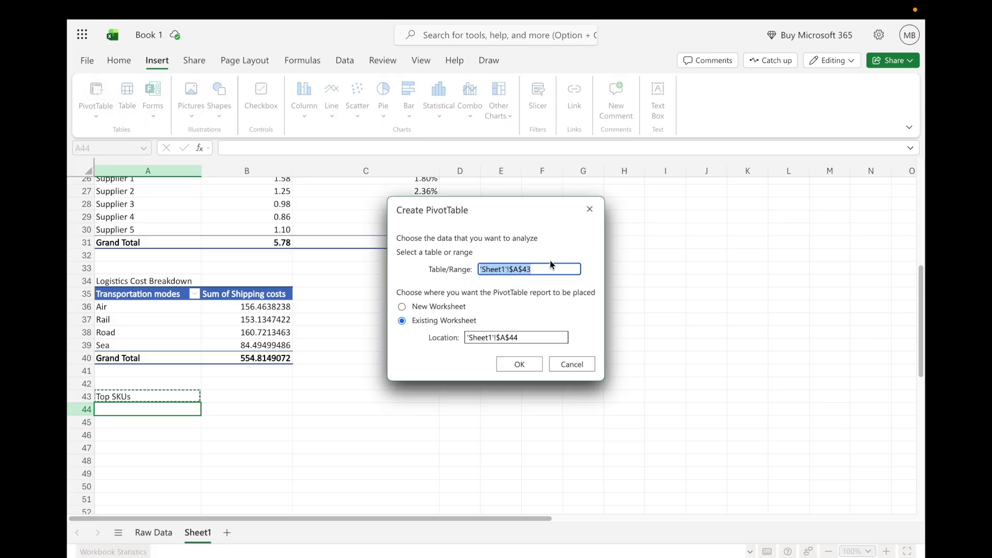
pyautogui.press('BackSpace')
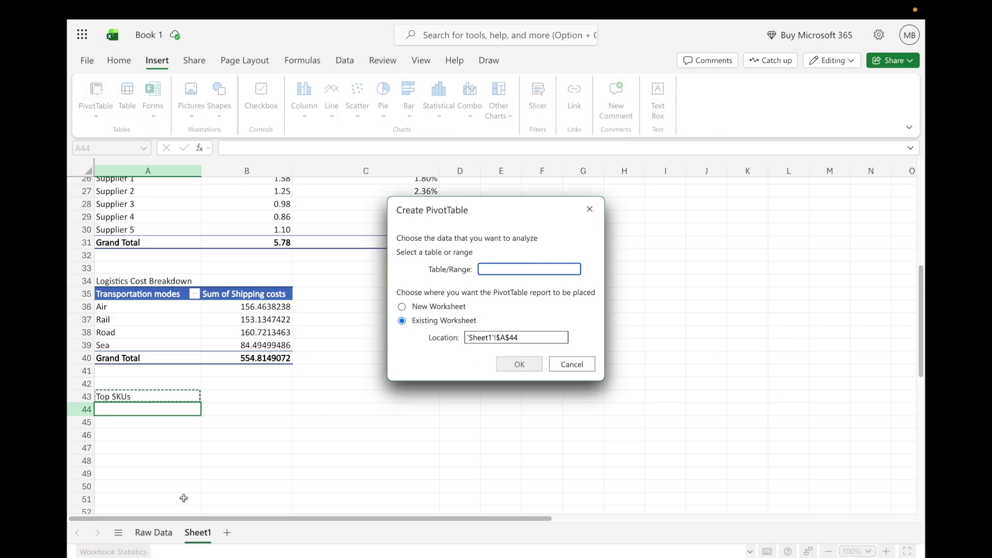
pyautogui.click(152, 532)
pyautogui.click(132, 188)
pyautogui.press('super+shift+Down')
pyautogui.press('super+shift+Right')
pyautogui.click(512, 363)
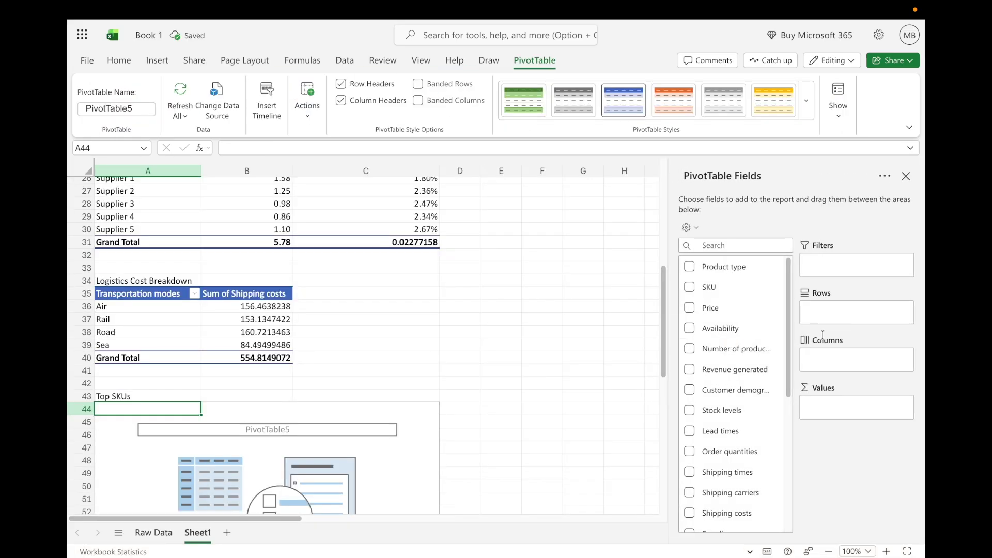
# - Set SKU as rows and the sum of Revenue generated as values in the Top SKUs PivotTable
pyautogui.moveTo(772, 287); pyautogui.dragTo(855, 316)
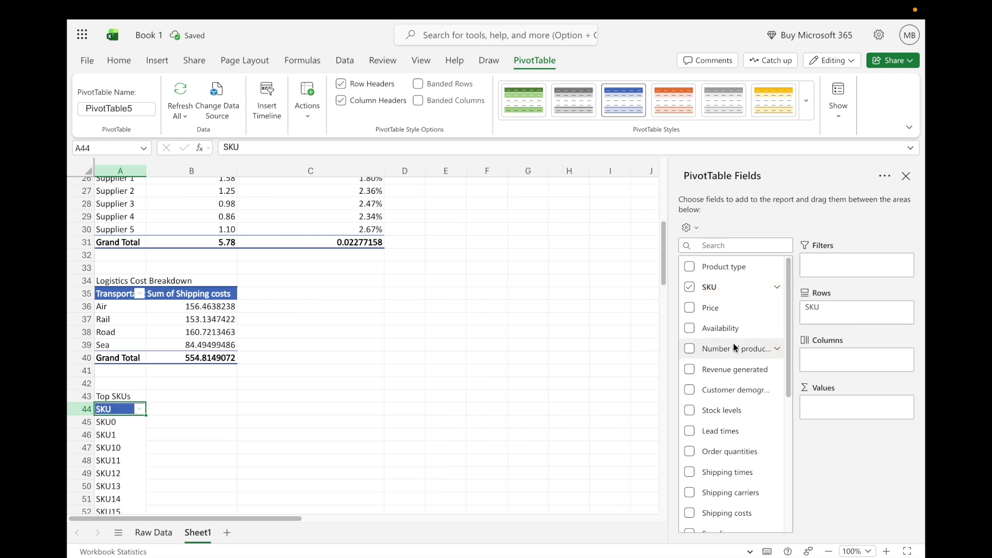
pyautogui.scroll(-2, 733, 336)
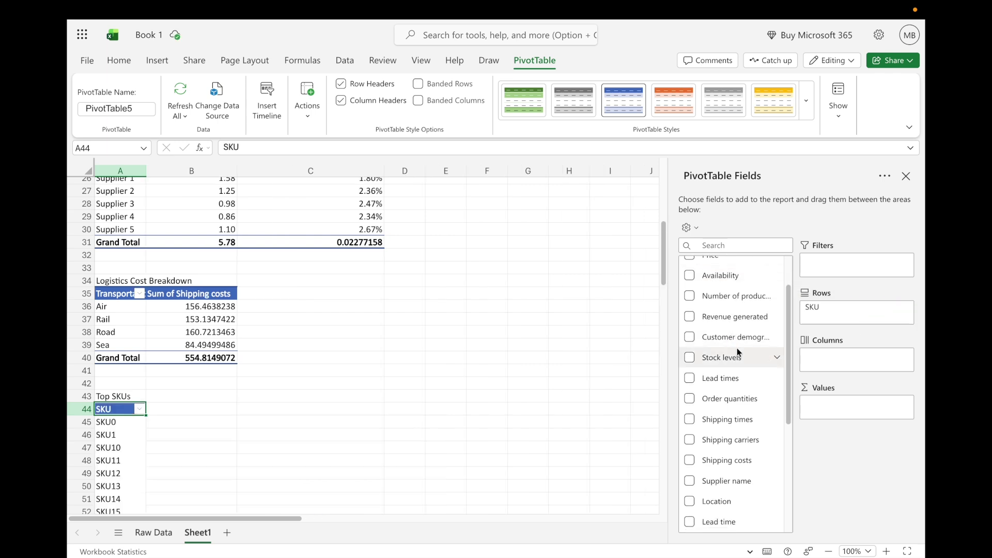
pyautogui.moveTo(731, 314); pyautogui.dragTo(836, 408)
pyautogui.click(332, 409)
# - Look through the Top SKUs PivotTable's list of SKUs and their revenue sums
pyautogui.scroll(2, 332, 408)
pyautogui.scroll(-4, 333, 408)
pyautogui.scroll(-1, 333, 410)
pyautogui.click(370, 397)
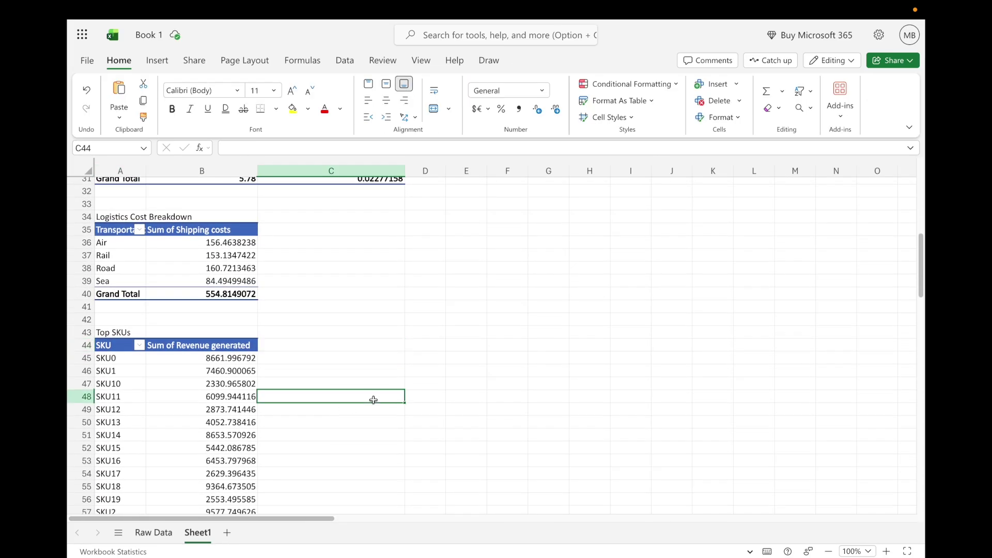
pyautogui.scroll(-10, 338, 368)
pyautogui.scroll(10, 338, 368)
pyautogui.scroll(1, 339, 368)
pyautogui.scroll(-3, 338, 368)
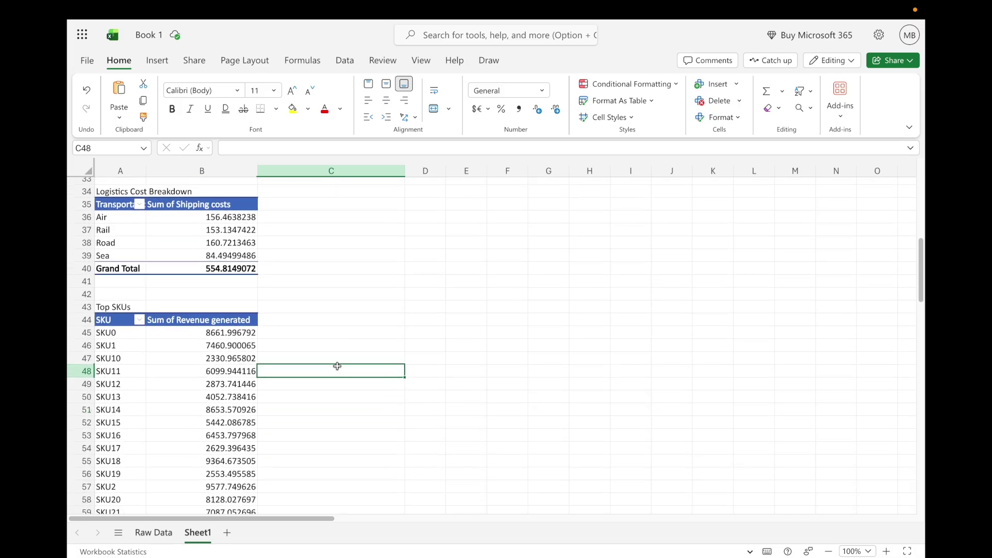
# - Filter the Top SKUs PivotTable to show the top 5 items by Sum of Revenue generated
pyautogui.click(223, 322)
pyautogui.click(118, 320)
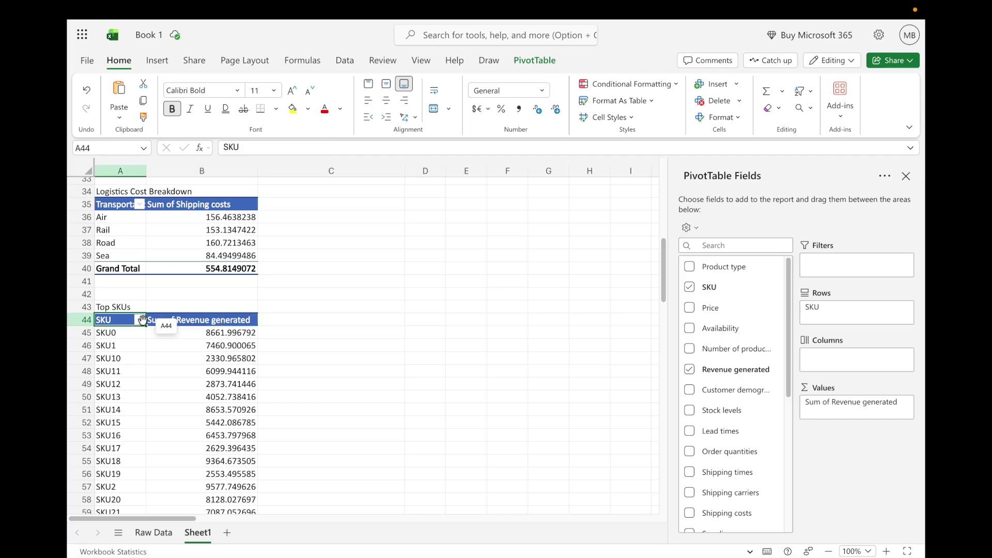
pyautogui.click(140, 320)
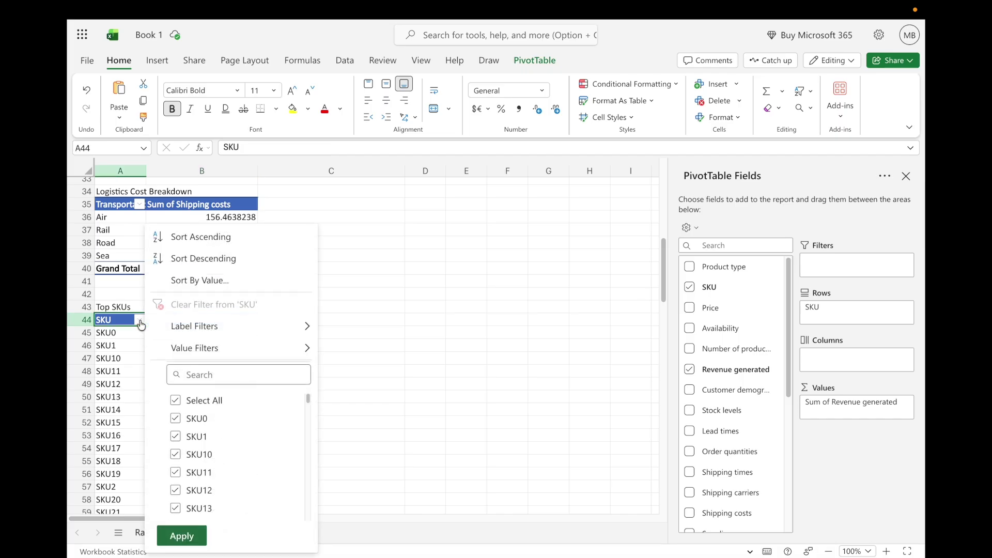
pyautogui.moveTo(197, 347)
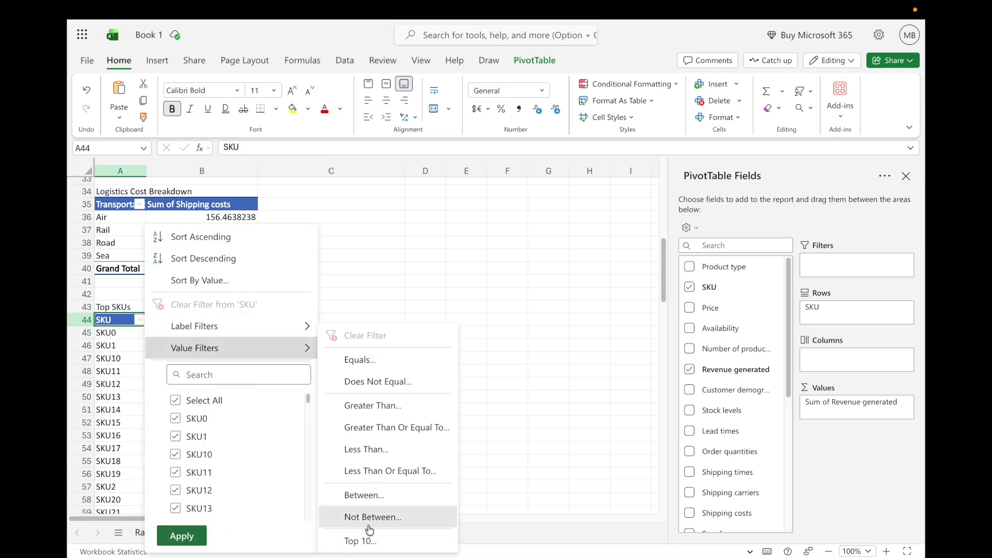
pyautogui.click(362, 541)
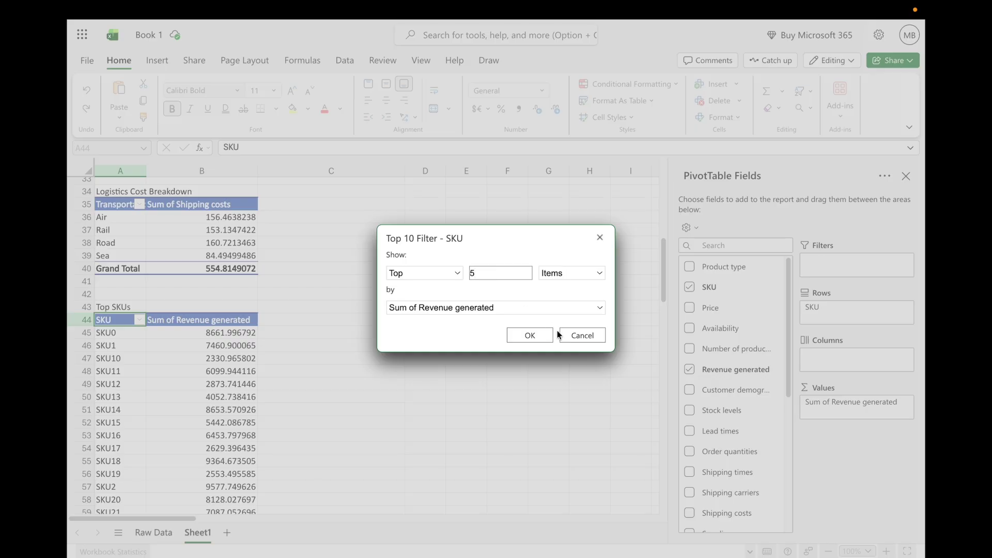
pyautogui.write('5')
pyautogui.click(542, 334)
pyautogui.click(303, 344)
# - Format the Sum of Revenue generated column in the Top SKUs PivotTable, B44:B50, as Number with two decimals
pyautogui.moveTo(208, 321); pyautogui.dragTo(215, 384)
pyautogui.click(233, 346)
pyautogui.moveTo(233, 333); pyautogui.dragTo(233, 383)
pyautogui.click(231, 317)
pyautogui.moveTo(230, 317); pyautogui.dragTo(232, 397)
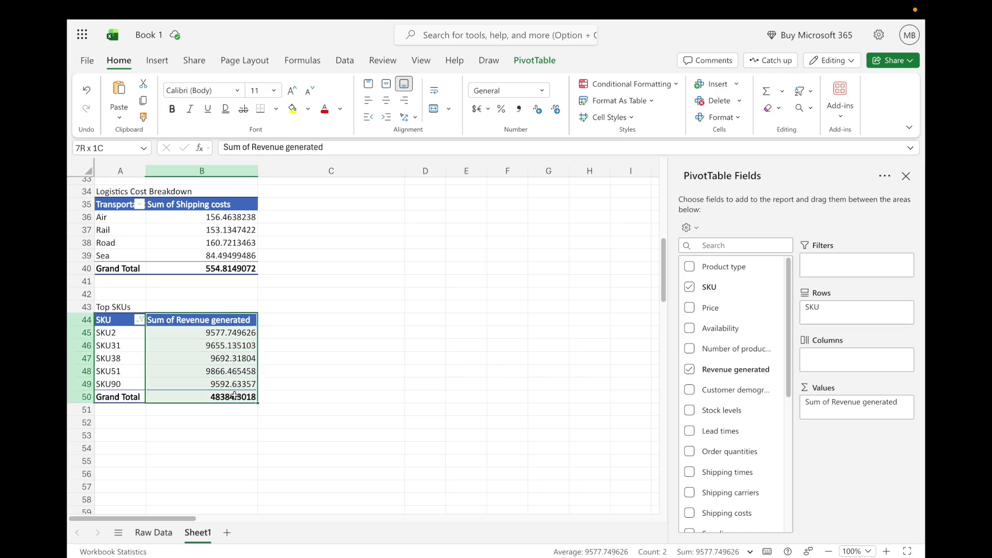
pyautogui.click(543, 96)
pyautogui.click(519, 127)
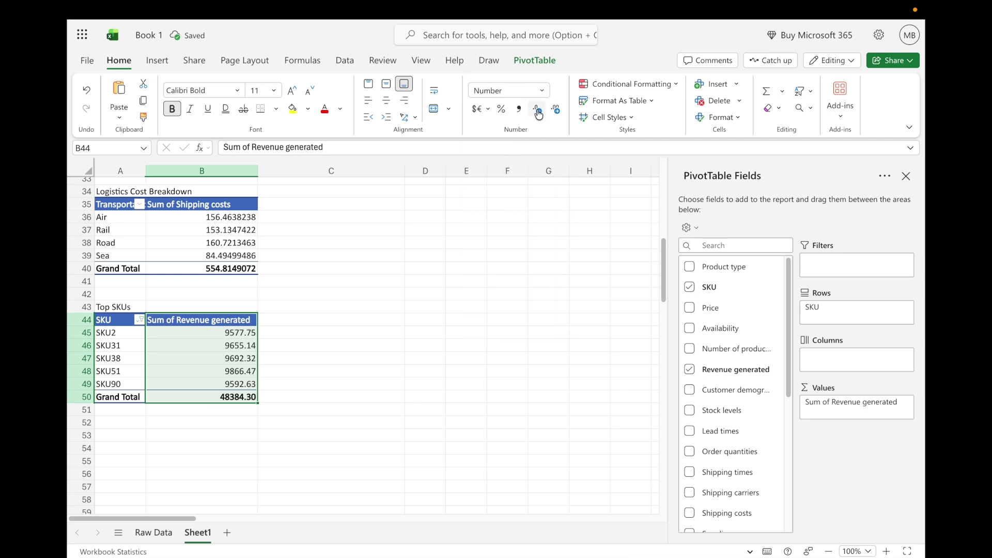
pyautogui.click(384, 282)
# - Review the revenue of the listed top SKUs, then look over the other PivotTables on the sheet
pyautogui.click(233, 357)
pyautogui.click(233, 334)
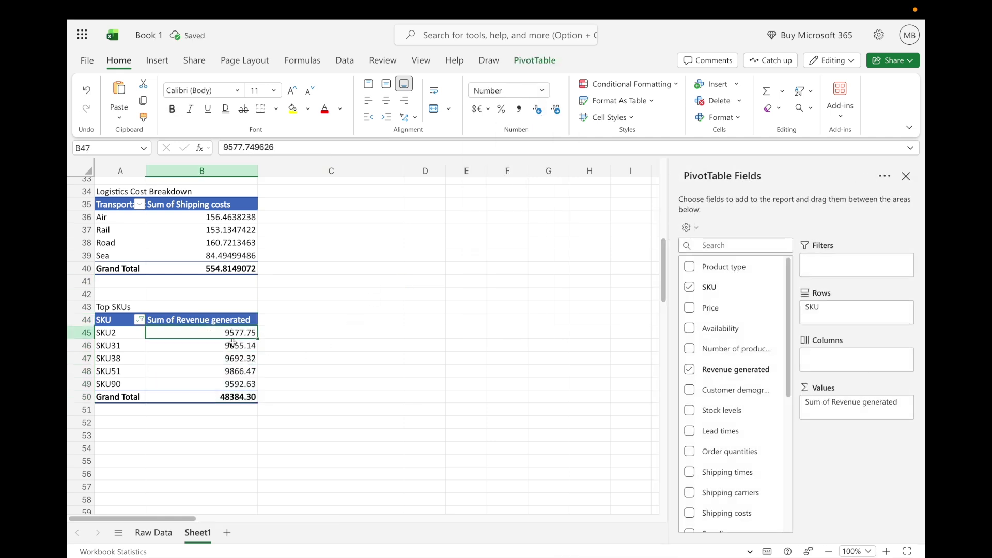
pyautogui.moveTo(233, 344); pyautogui.dragTo(231, 384)
pyautogui.click(227, 371)
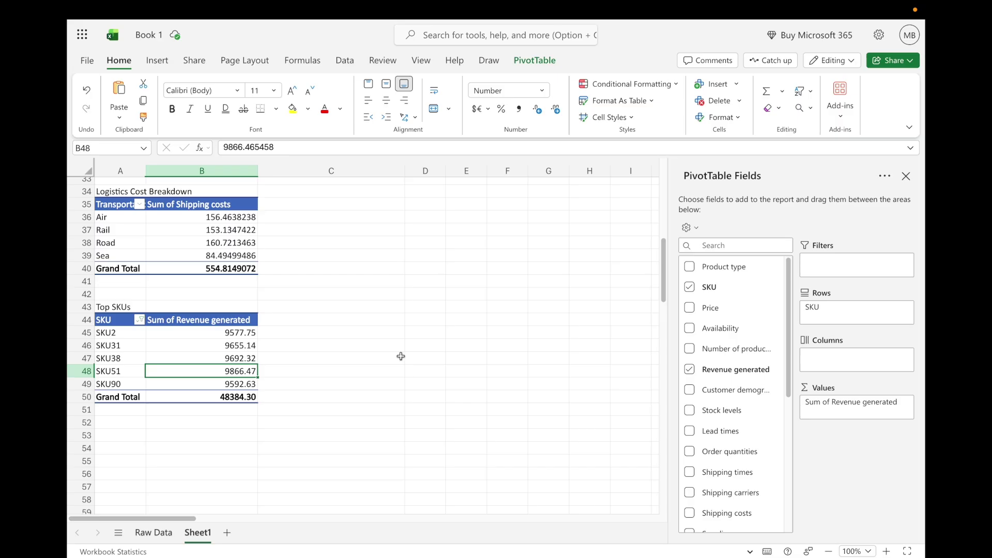
pyautogui.click(308, 370)
pyautogui.scroll(10, 325, 374)
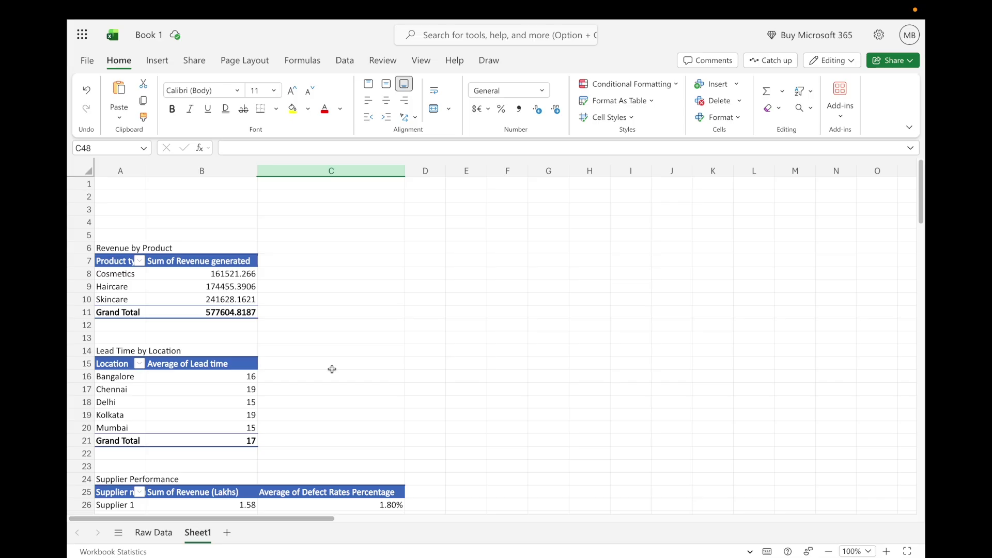
pyautogui.scroll(-3, 332, 368)
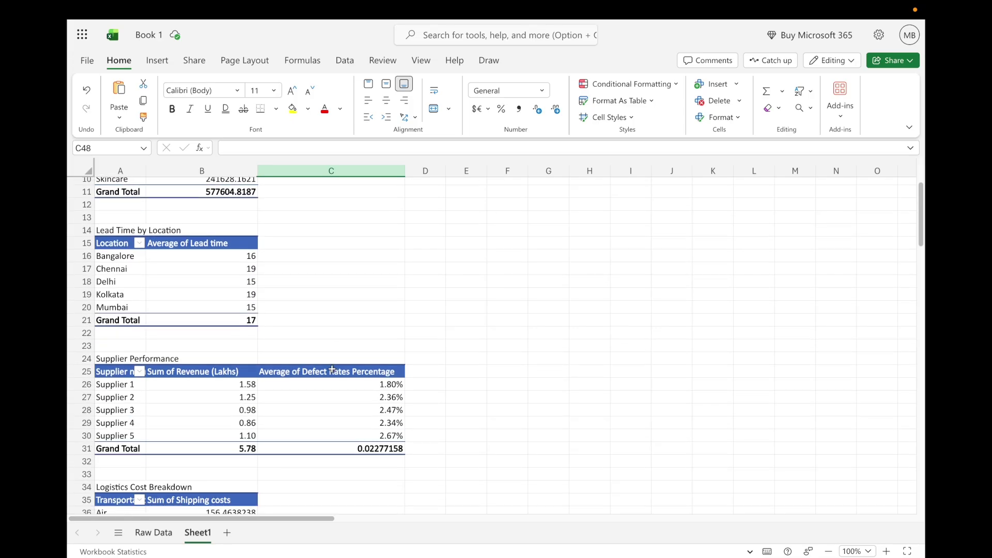
pyautogui.scroll(3, 349, 312)
# - Insert a column PivotChart from the Revenue by Product PivotTable, A7:B11, and place it beside the table
pyautogui.click(206, 274)
pyautogui.moveTo(123, 261); pyautogui.dragTo(220, 314)
pyautogui.click(163, 67)
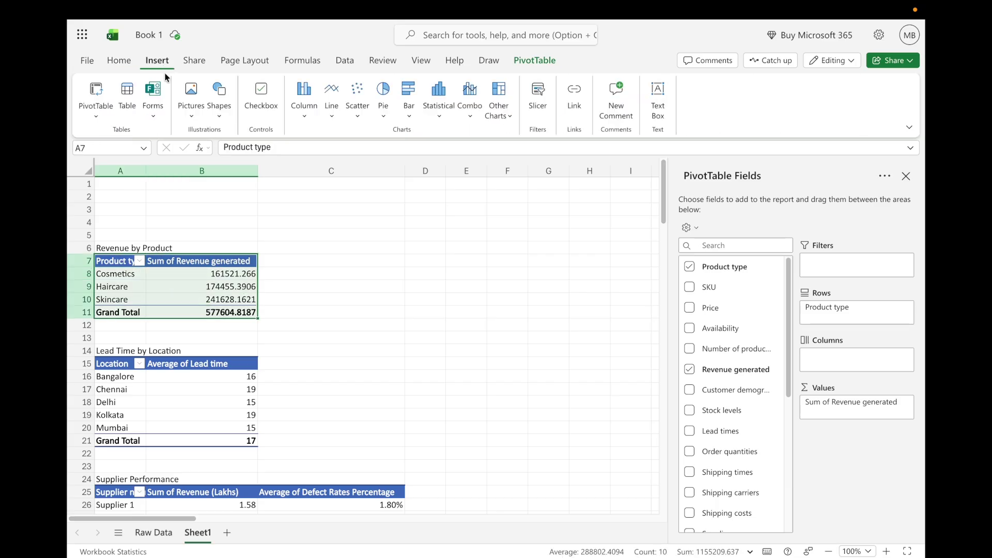
pyautogui.click(269, 259)
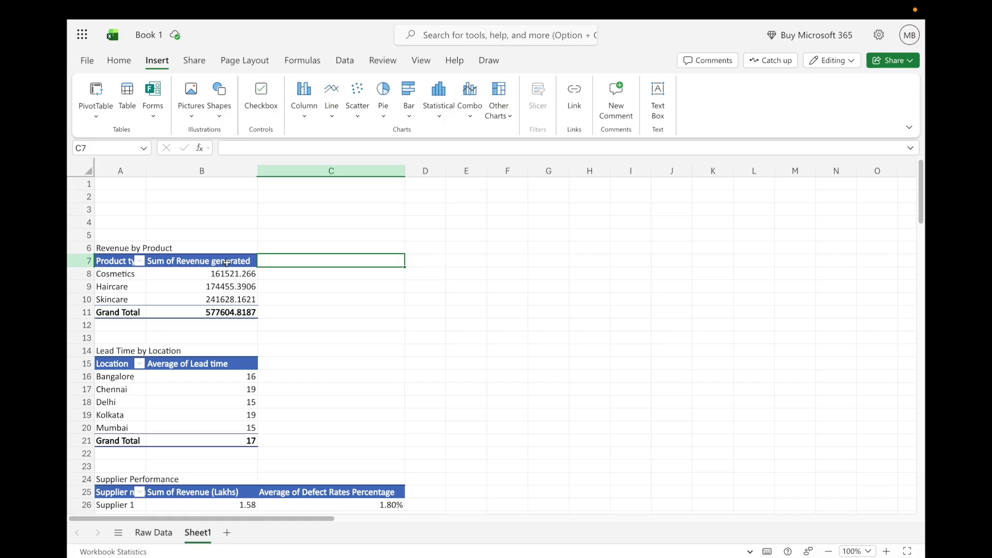
pyautogui.click(169, 276)
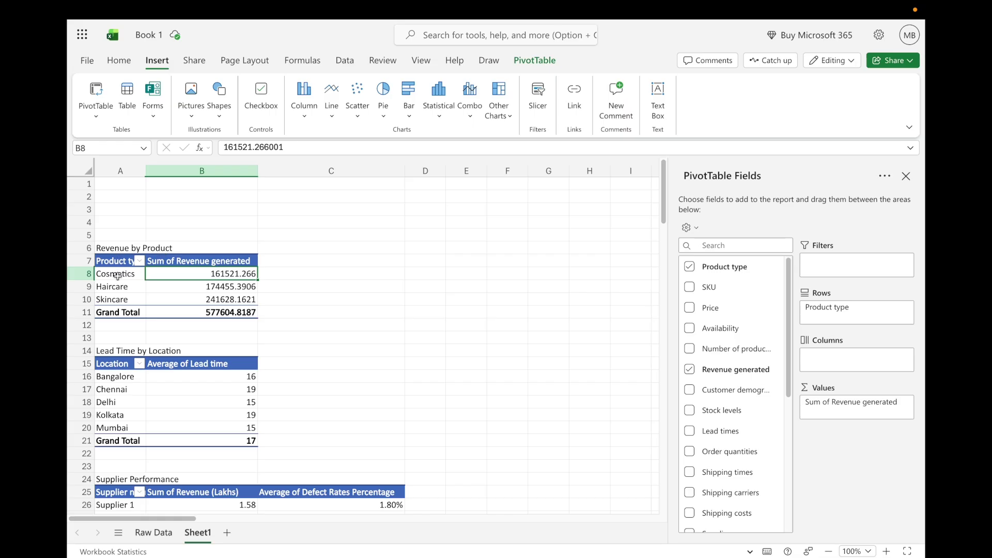
pyautogui.moveTo(111, 263); pyautogui.dragTo(243, 313)
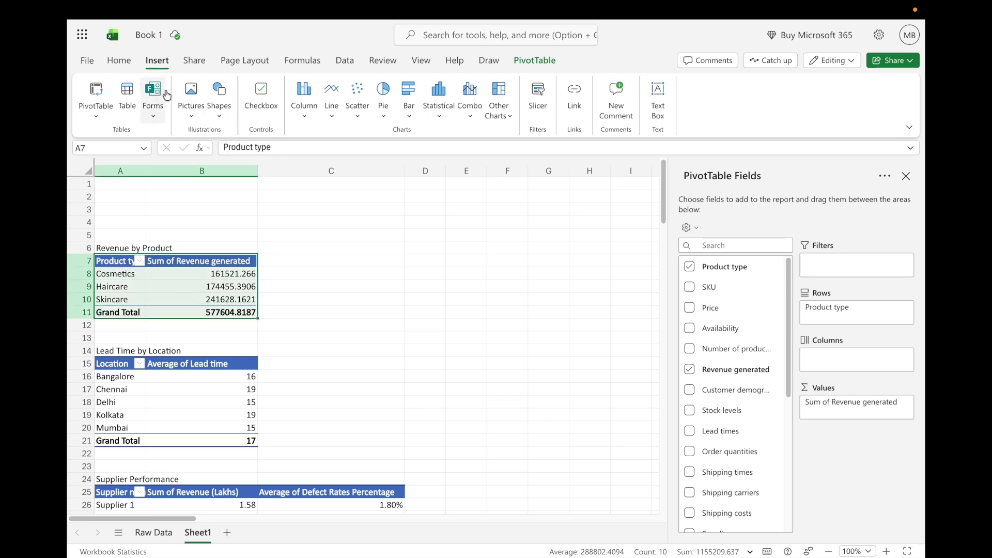
pyautogui.click(306, 121)
pyautogui.click(315, 163)
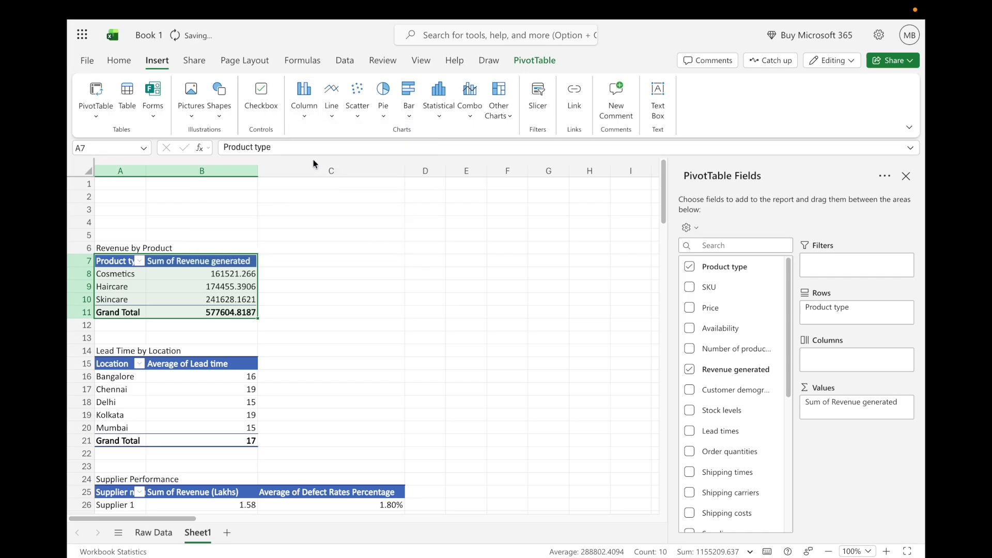
pyautogui.moveTo(326, 268); pyautogui.dragTo(411, 208)
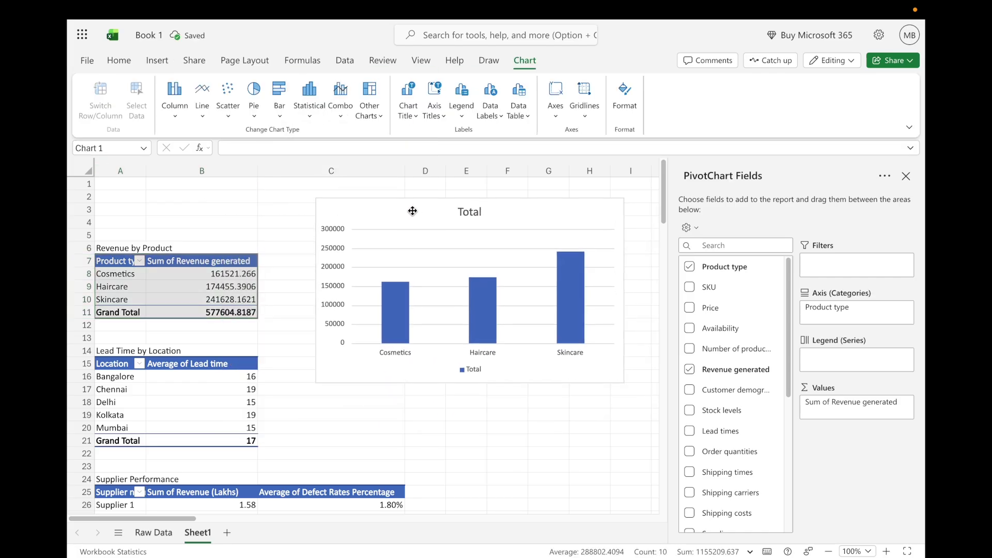
pyautogui.click(907, 176)
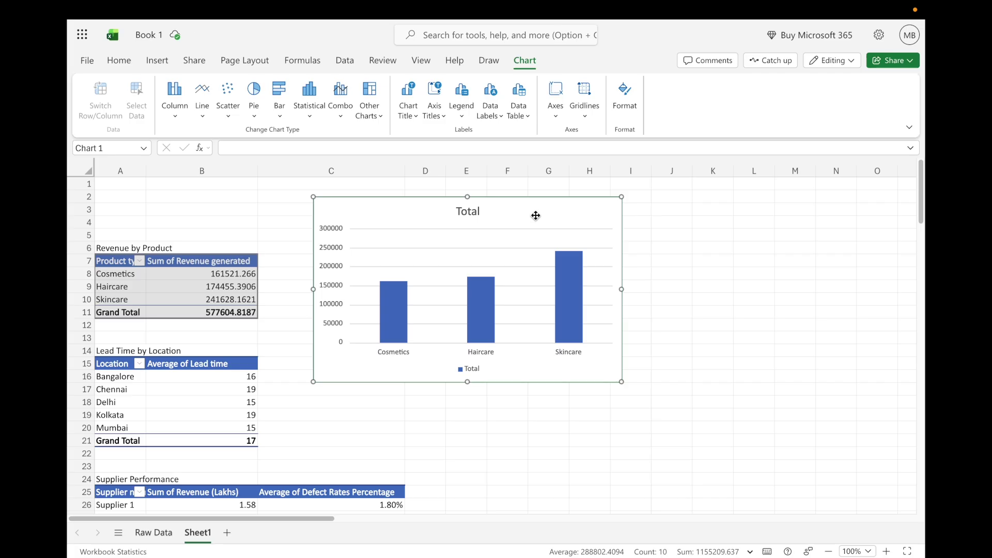
# - Change the chart title to "Revenue by Product Category" and move the chart slightly up beside the table
pyautogui.click(465, 216)
pyautogui.doubleClick(466, 212)
pyautogui.doubleClick(468, 214)
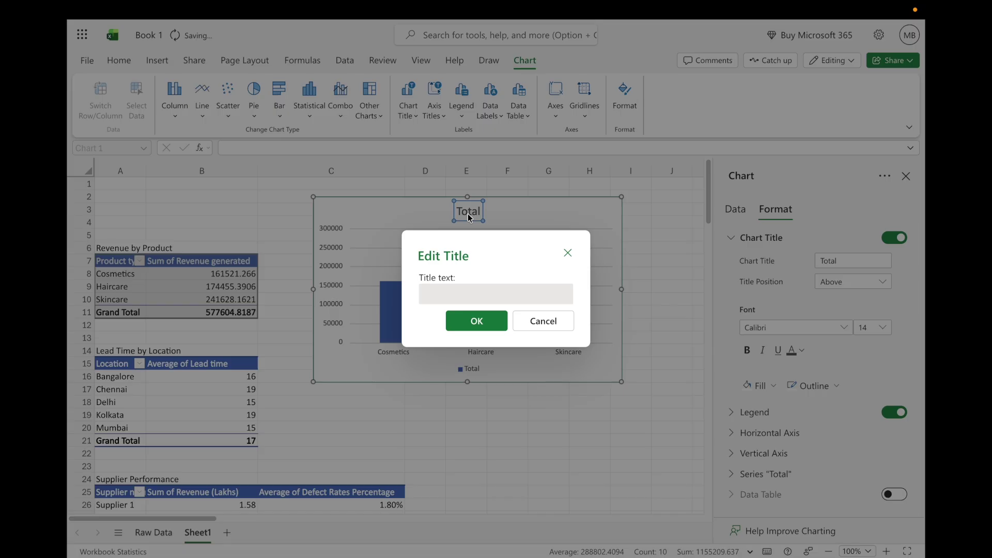
pyautogui.moveTo(469, 292); pyautogui.dragTo(403, 298)
pyautogui.write('Reve')
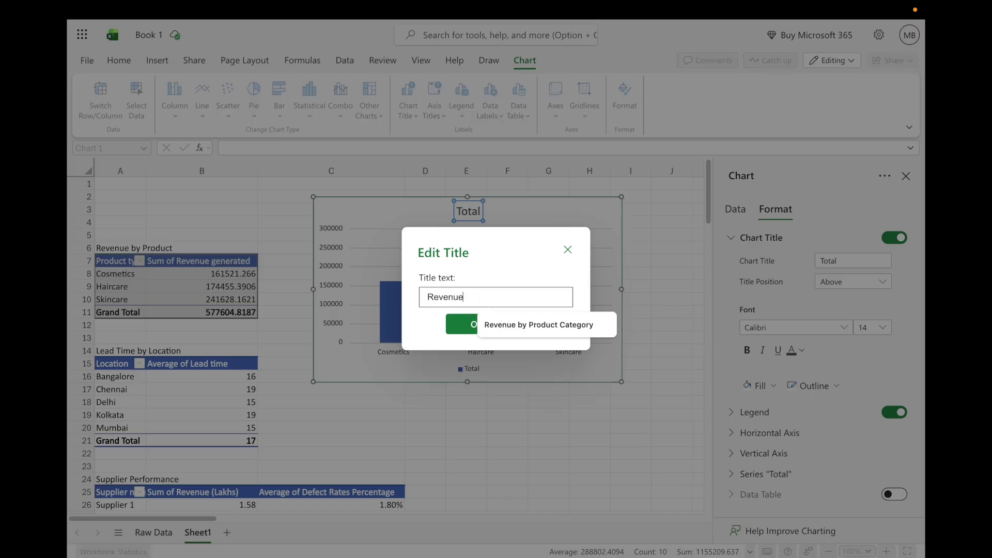
pyautogui.write('nue')
pyautogui.click(486, 326)
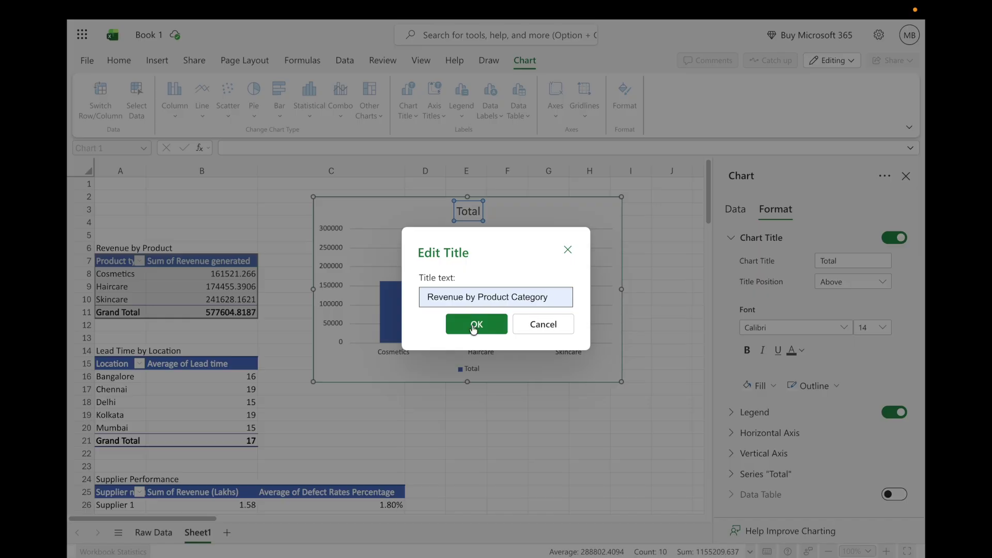
pyautogui.click(473, 327)
pyautogui.moveTo(492, 214); pyautogui.dragTo(514, 197)
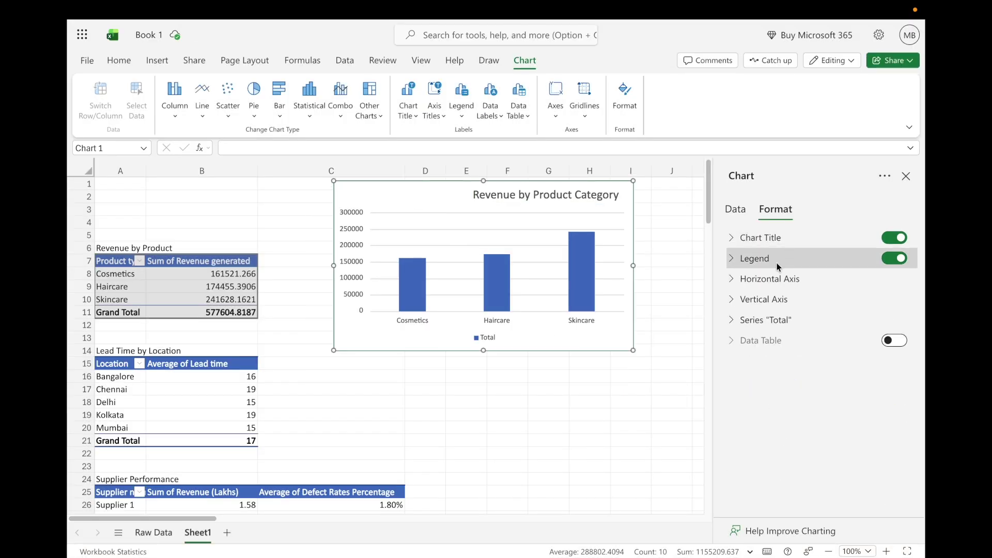
# - Hide the chart's legend and widen the chart so it reaches into column J, keeping the title position as Above
pyautogui.click(900, 259)
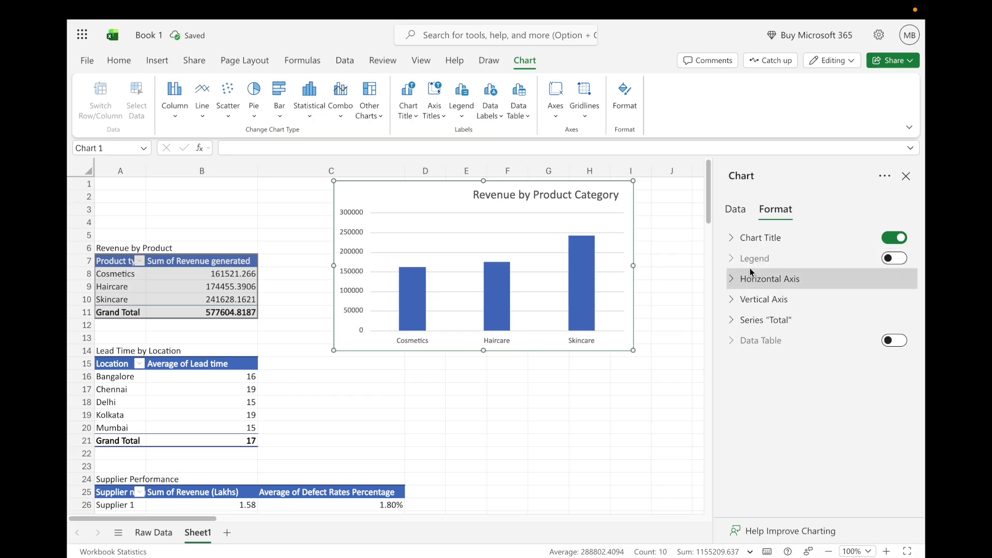
pyautogui.click(751, 241)
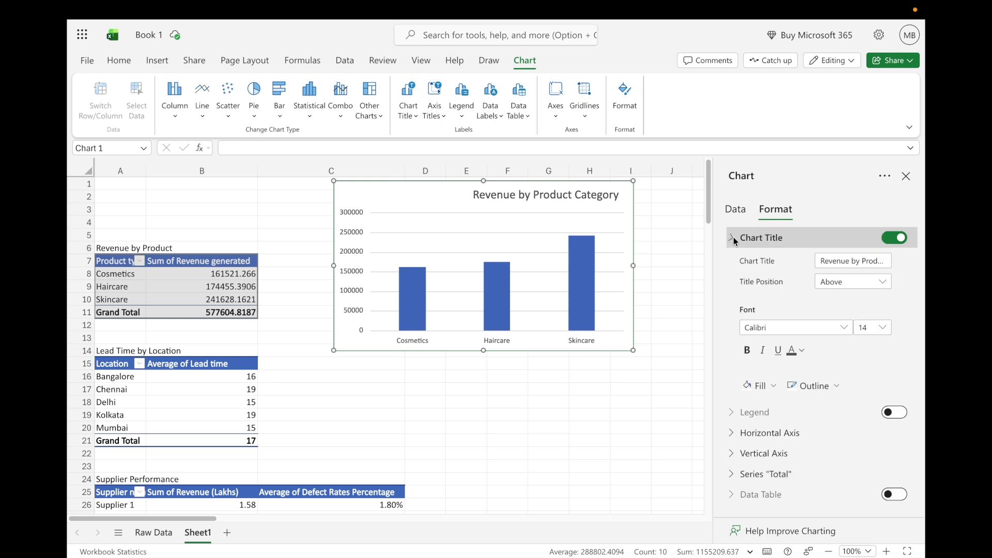
pyautogui.click(881, 283)
pyautogui.click(845, 298)
pyautogui.click(563, 199)
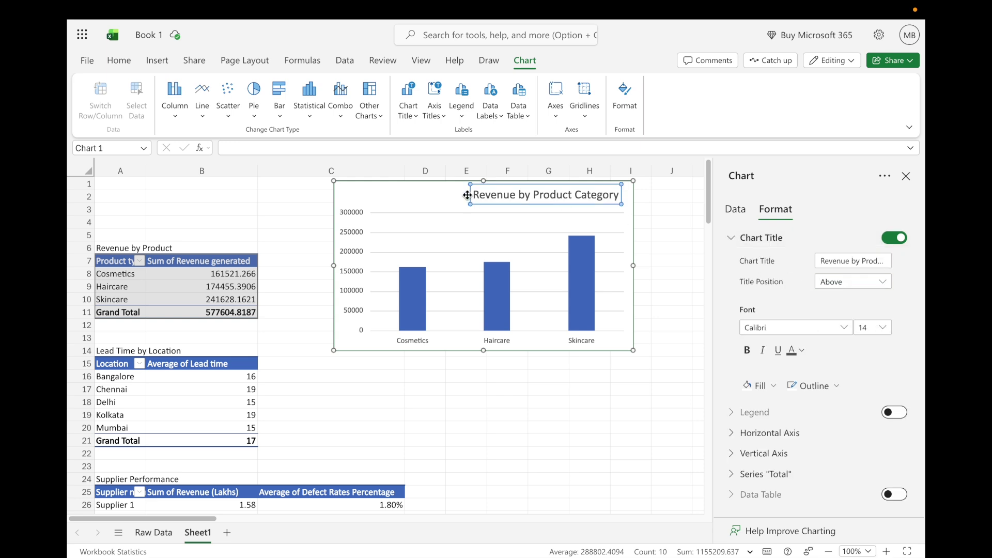
pyautogui.click(755, 238)
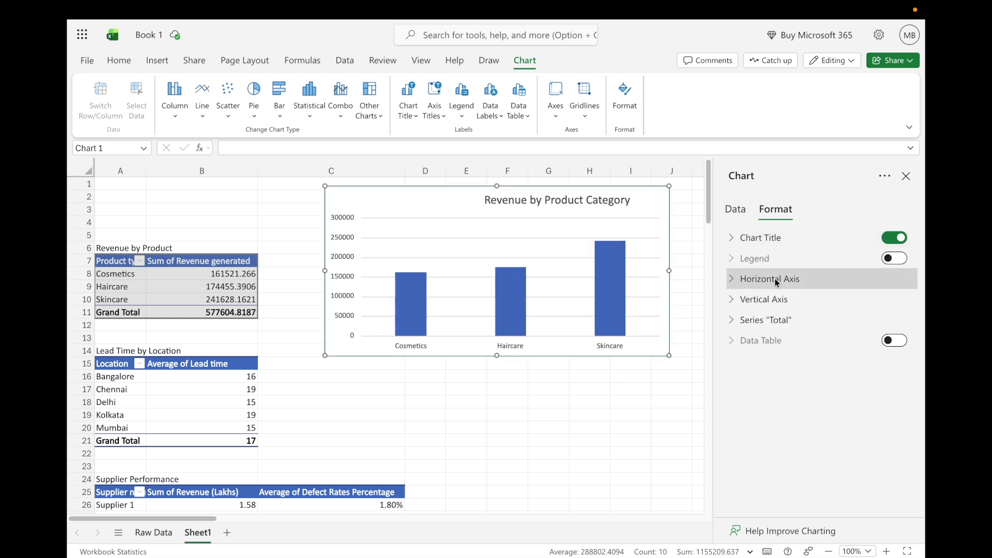
# - Set the horizontal axis gap width to 121 and turn off the display of the chart's vertical axis
pyautogui.click(733, 282)
pyautogui.moveTo(782, 339); pyautogui.dragTo(769, 337)
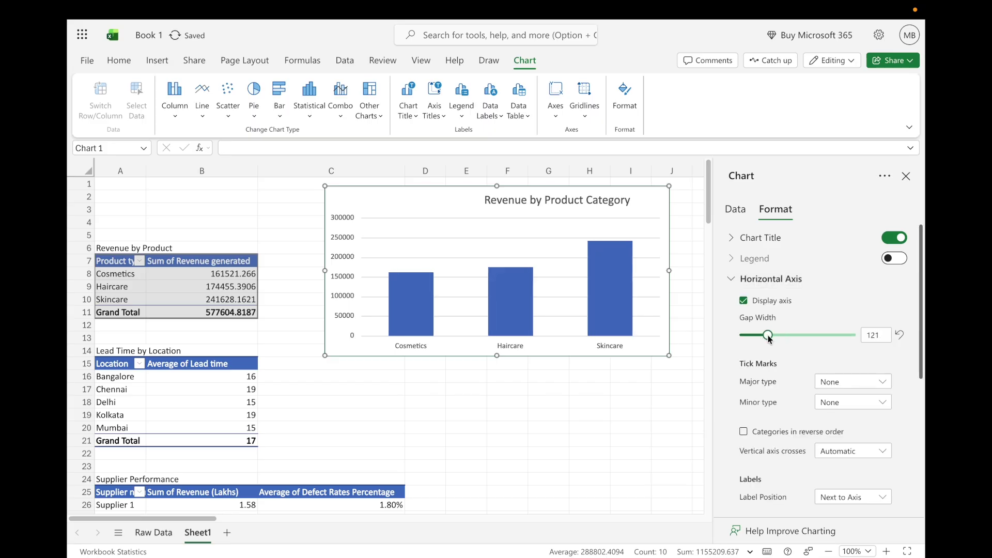
pyautogui.scroll(-5, 789, 327)
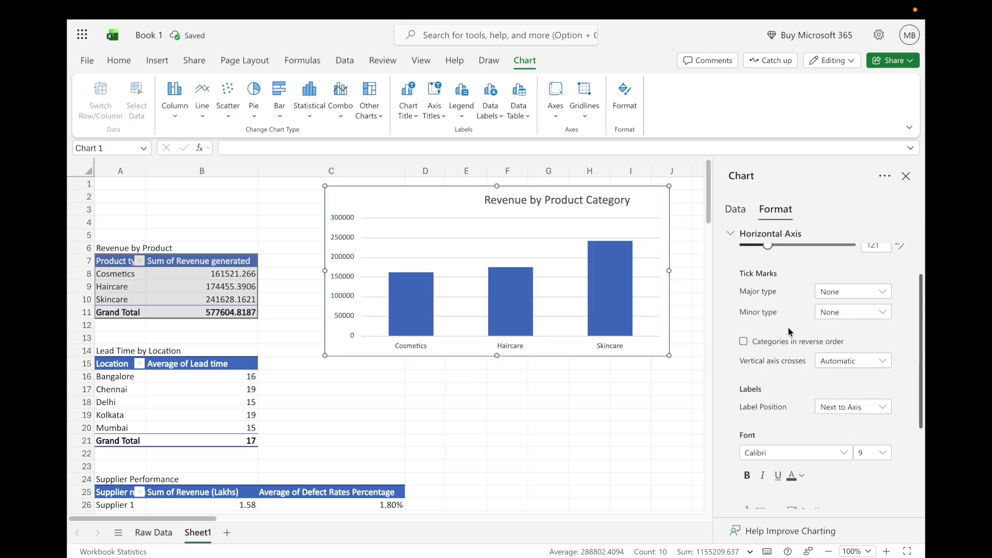
pyautogui.scroll(-1, 789, 331)
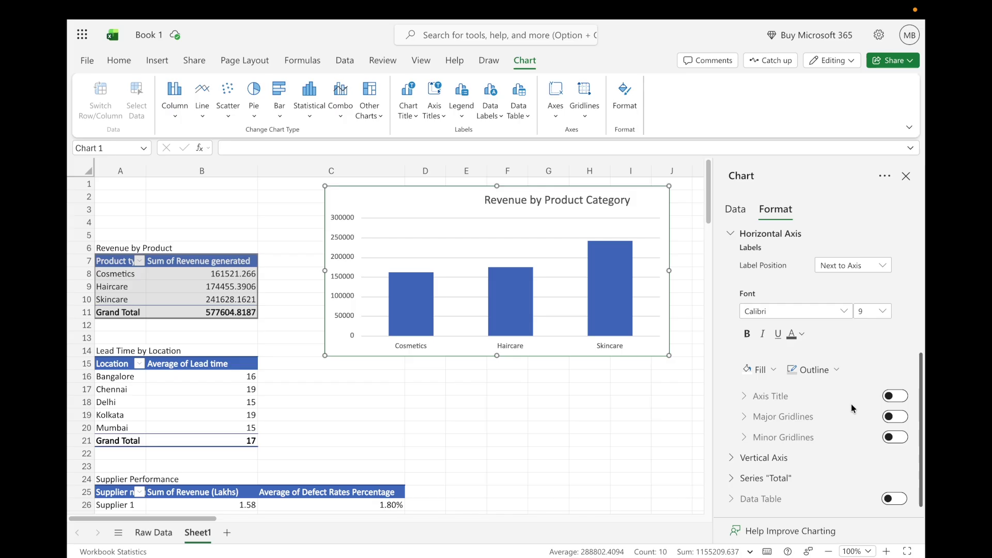
pyautogui.click(744, 456)
pyautogui.scroll(-3, 775, 387)
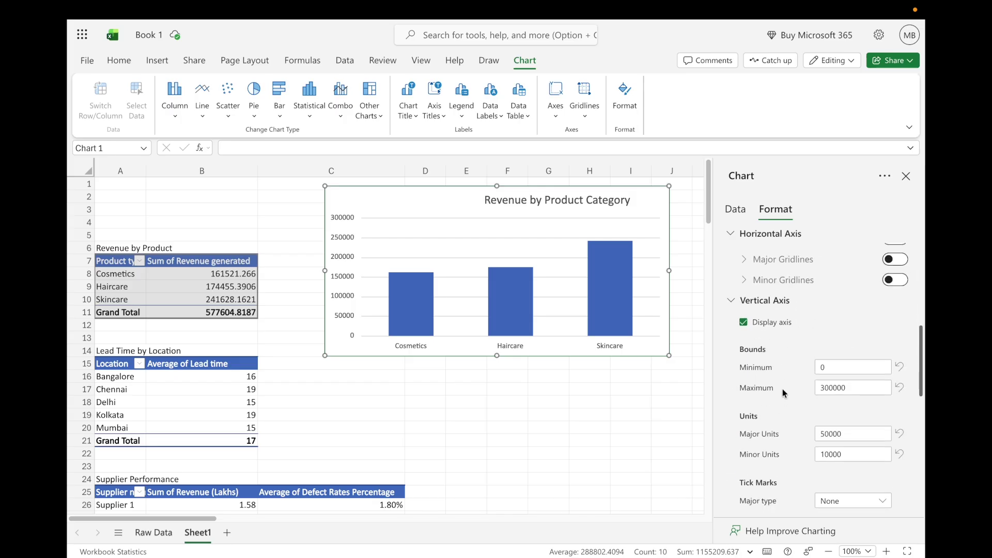
pyautogui.click(744, 309)
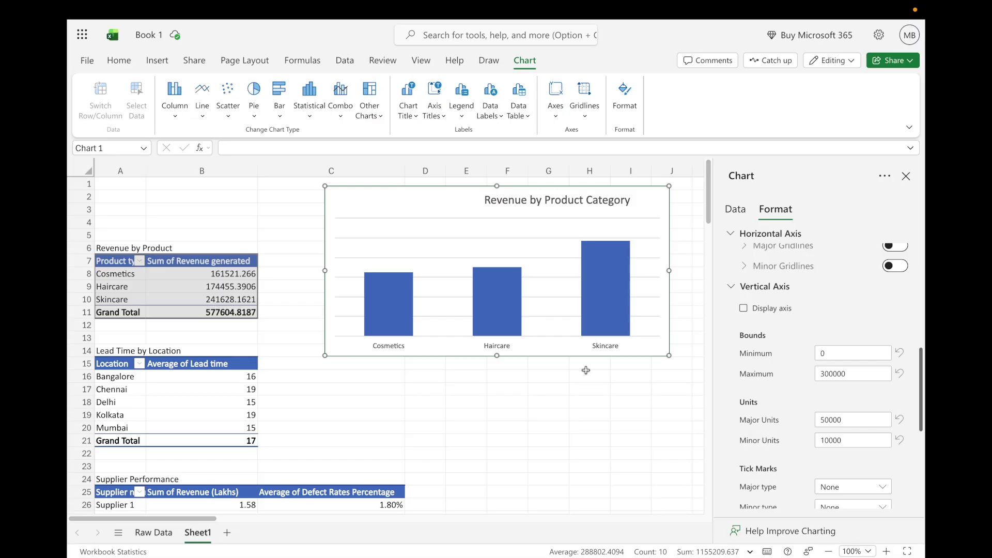
# - Set the minimum bound of the chart's vertical axis to 130000
pyautogui.click(843, 353)
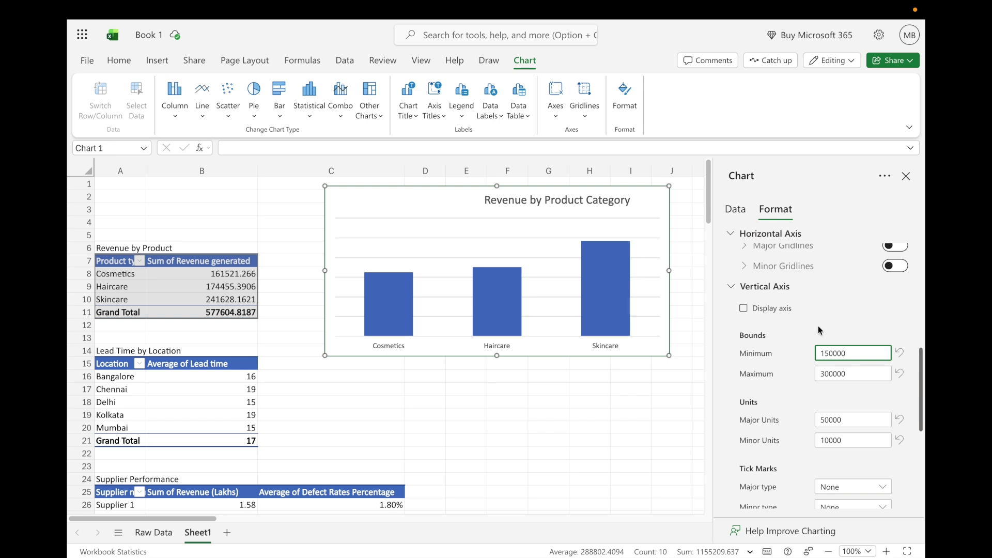
pyautogui.click(834, 310)
pyautogui.click(828, 352)
pyautogui.click(854, 298)
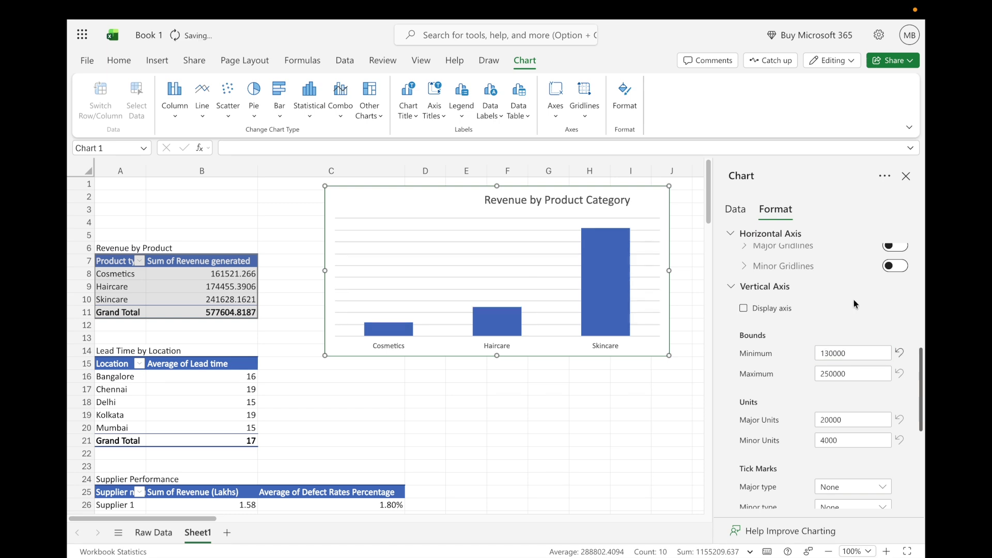
# - Turn off the major gridlines of the chart's vertical axis
pyautogui.scroll(-5, 803, 342)
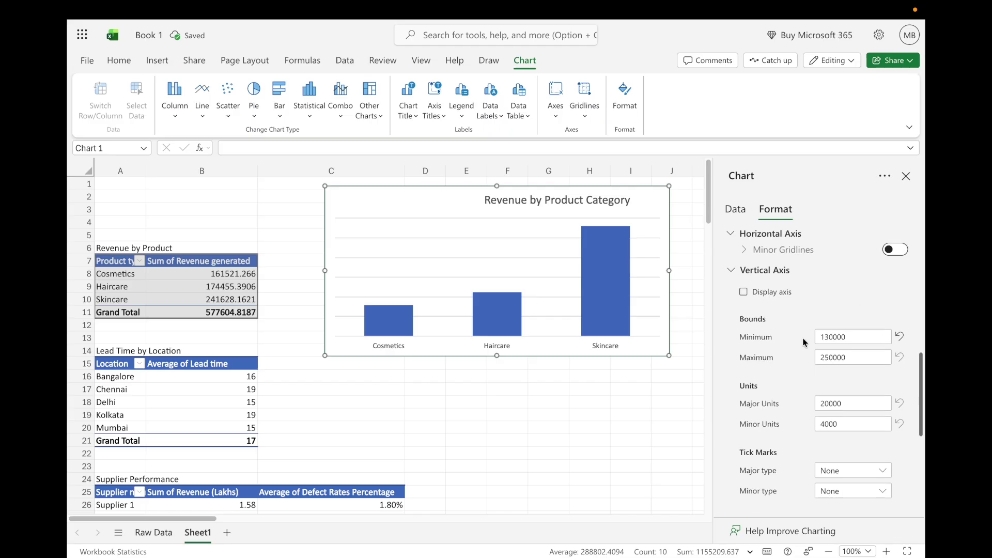
pyautogui.scroll(-1, 803, 342)
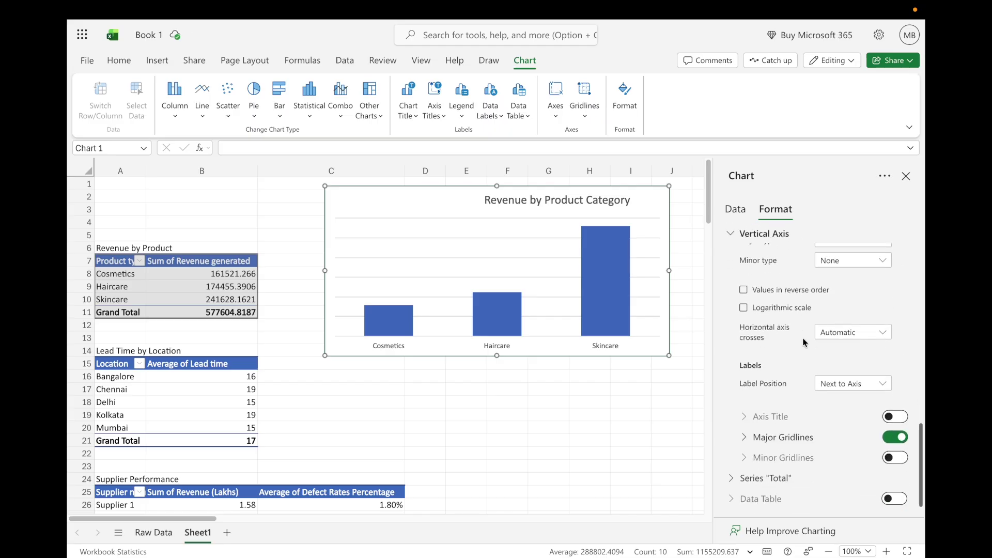
pyautogui.click(896, 437)
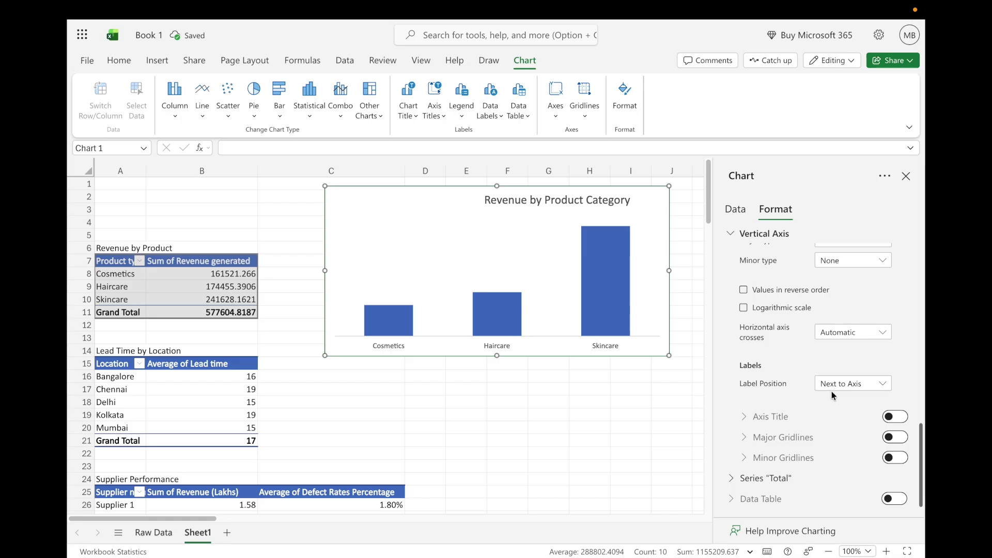
# - Turn on data labels for the revenue chart's "Total" series, keeping the Outside End position, and close the format settings
pyautogui.click(763, 478)
pyautogui.scroll(-3, 769, 416)
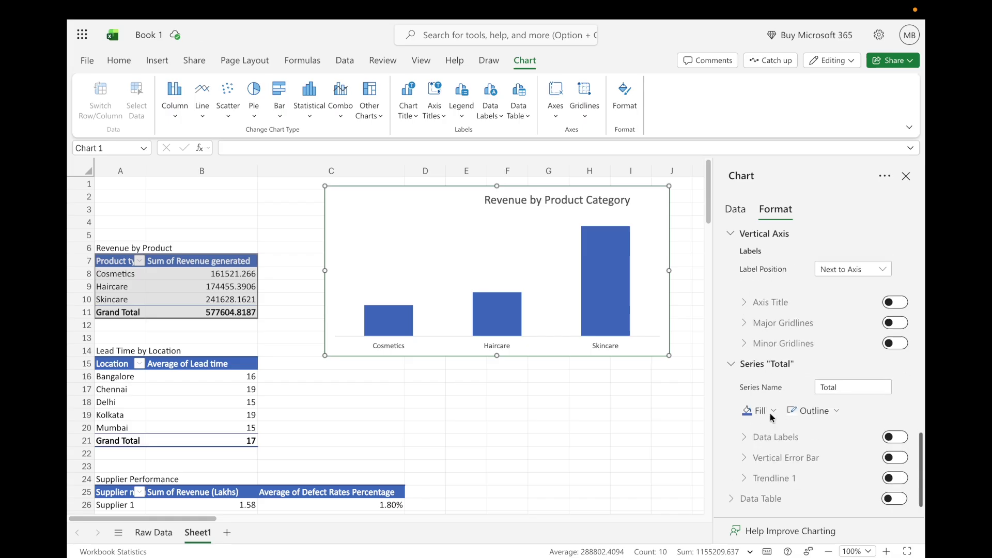
pyautogui.click(890, 441)
pyautogui.scroll(-3, 858, 383)
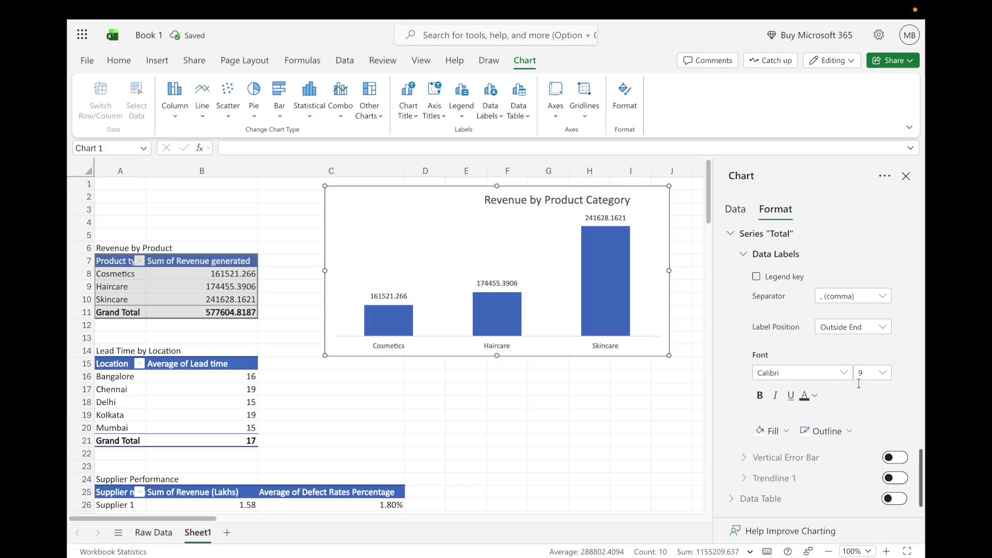
pyautogui.scroll(-3, 859, 383)
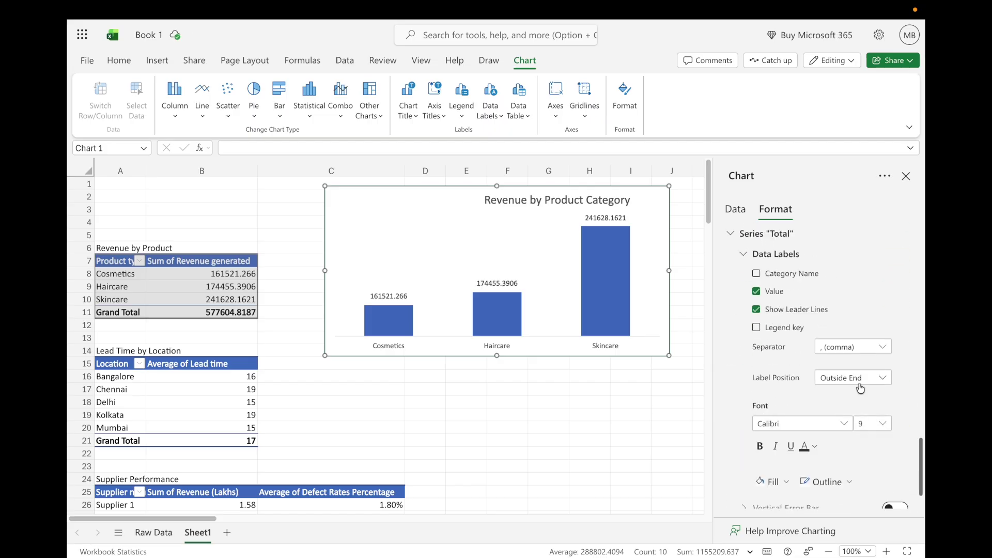
pyautogui.scroll(-1, 861, 388)
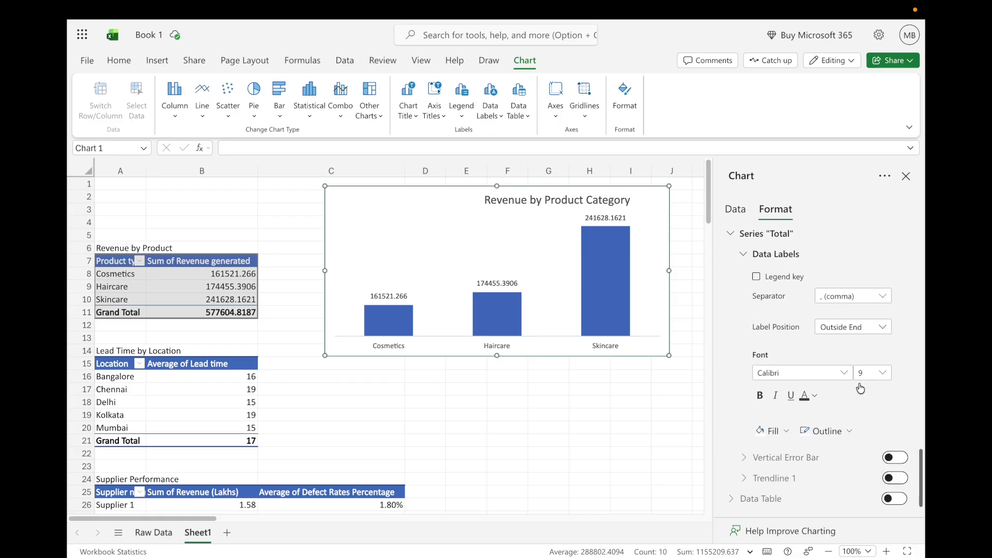
pyautogui.click(905, 176)
# - Apply the Currency number format to the revenue values column (B7:B11) of the Revenue by Product PivotTable
pyautogui.click(395, 300)
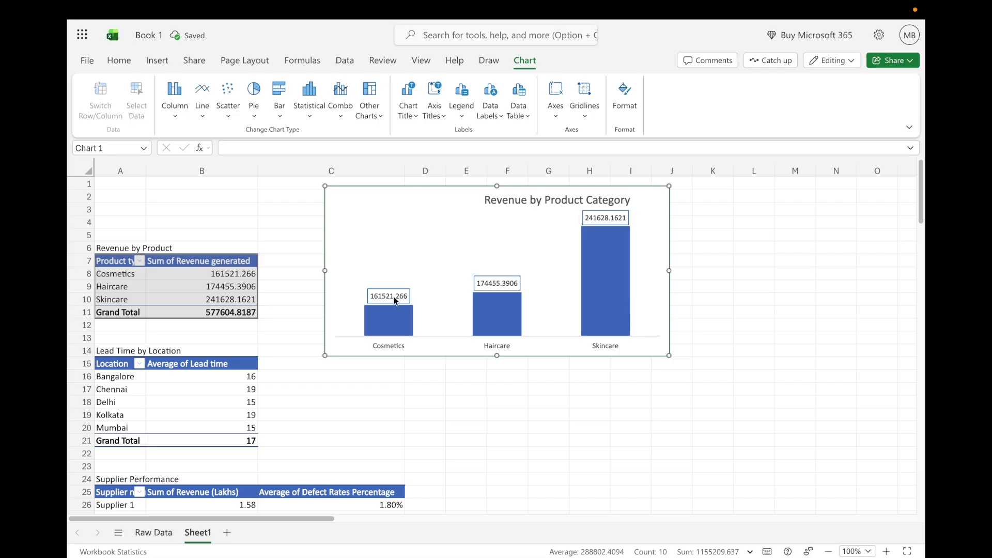
pyautogui.click(229, 256)
pyautogui.click(543, 91)
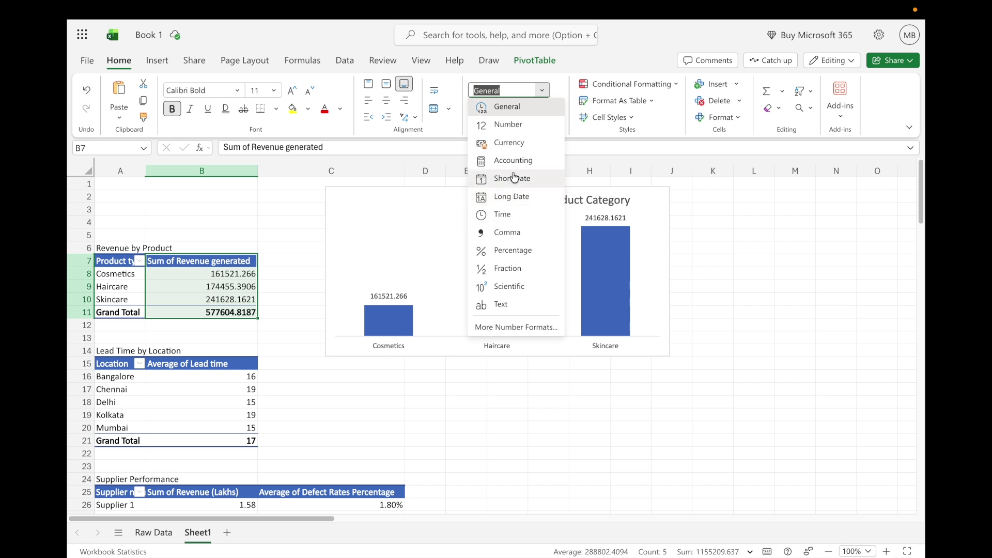
pyautogui.click(510, 143)
# - Refresh the revenue PivotChart so its data labels pick up the currency format, and shift the chart slightly beside its PivotTable
pyautogui.click(383, 239)
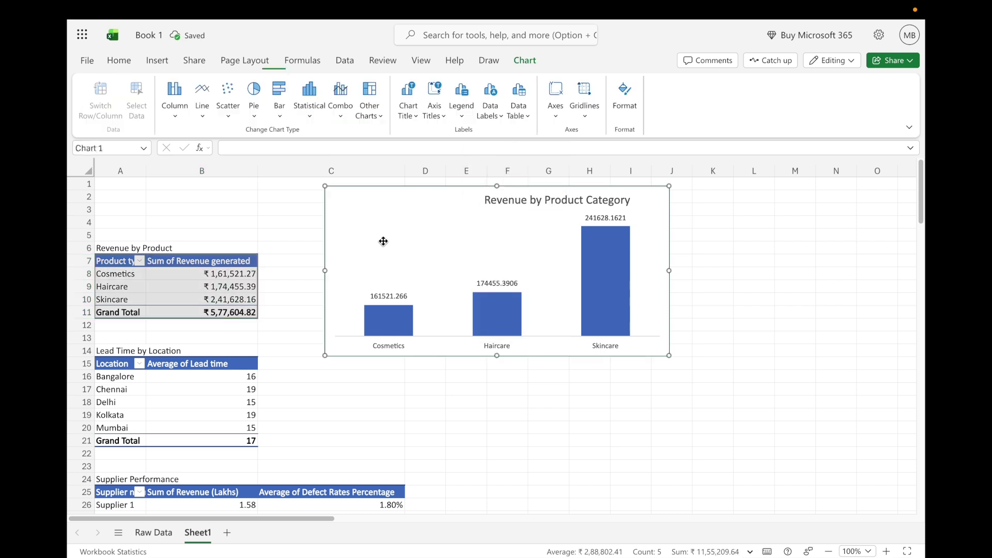
pyautogui.rightClick(365, 221)
pyautogui.moveTo(320, 280); pyautogui.dragTo(373, 212)
pyautogui.click(394, 350)
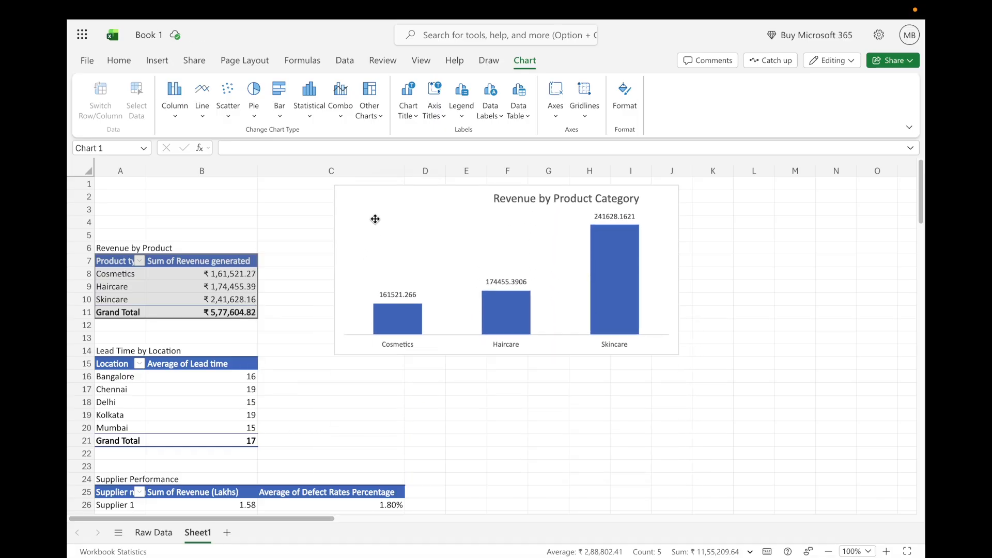
pyautogui.rightClick(377, 198)
pyautogui.click(416, 331)
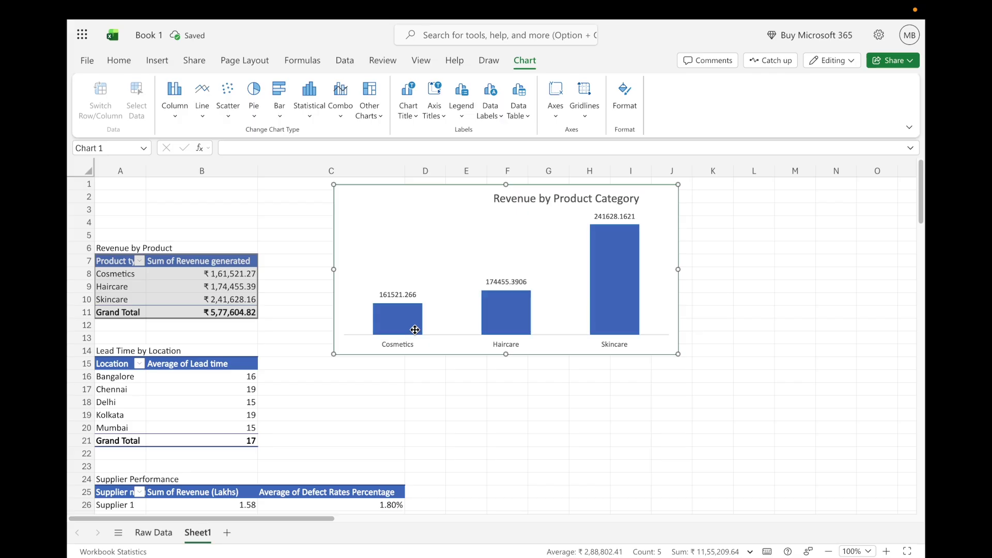
pyautogui.moveTo(379, 185); pyautogui.dragTo(403, 211)
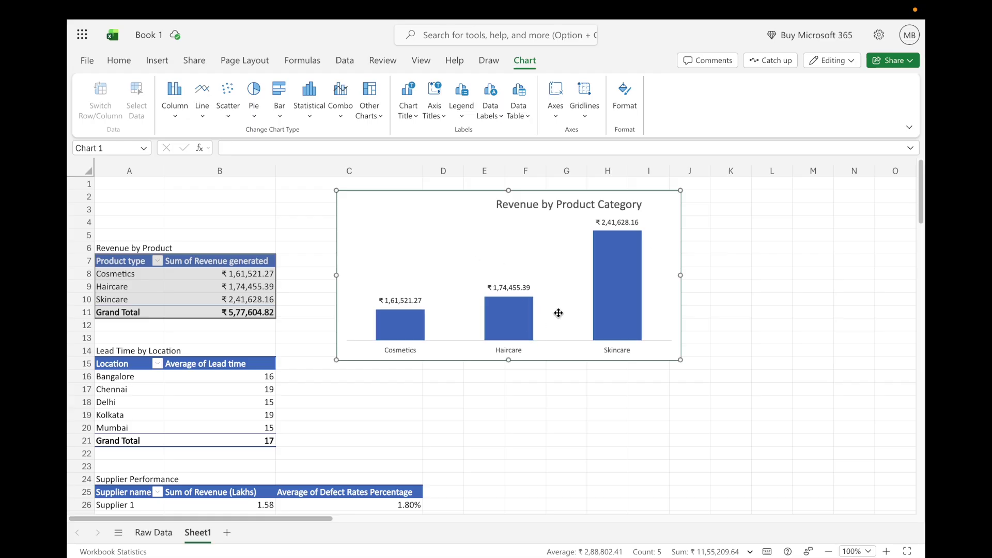
# - Resize the revenue chart so it extends into column J and ends at row 11, and deselect it
pyautogui.moveTo(680, 275); pyautogui.dragTo(749, 274)
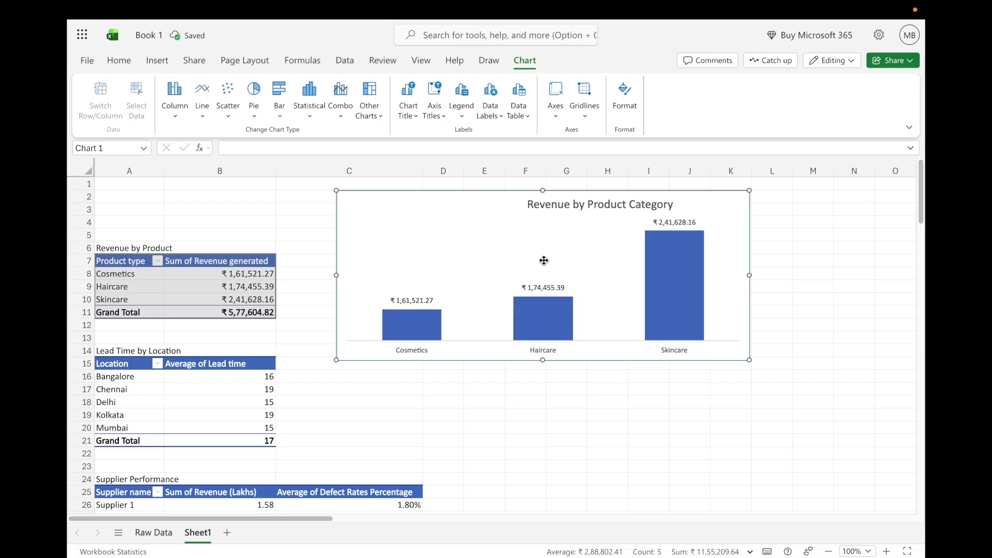
pyautogui.click(513, 398)
pyautogui.click(633, 246)
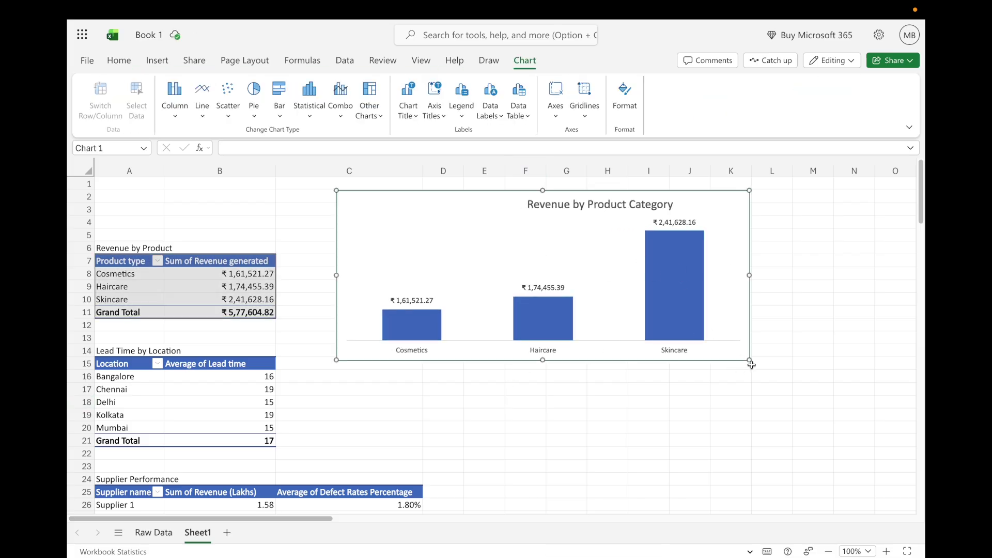
pyautogui.moveTo(749, 360); pyautogui.dragTo(704, 317)
pyautogui.click(464, 401)
# - Insert a basic 2-D line chart from the Lead Time by Location PivotTable (A15:B21)
pyautogui.scroll(-1, 464, 403)
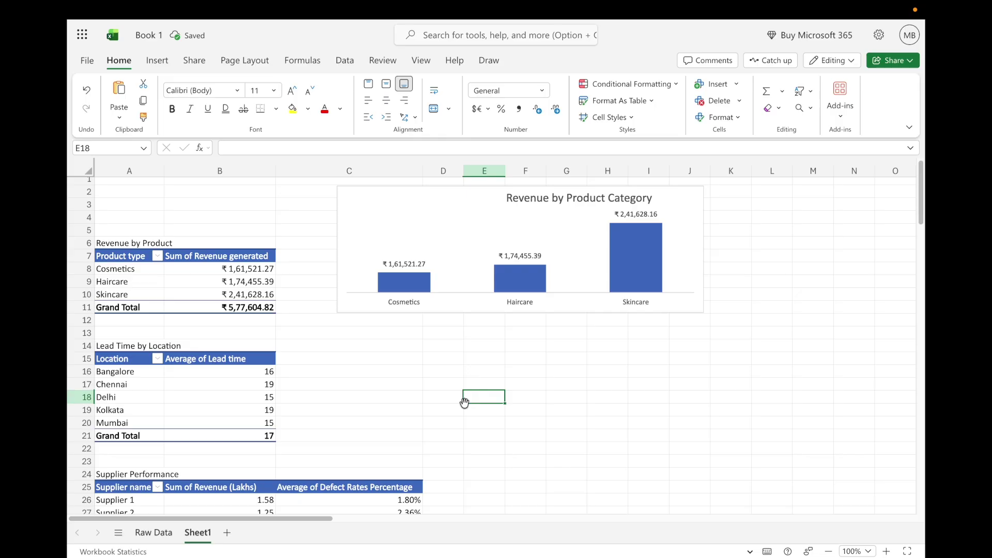
pyautogui.scroll(-2, 464, 402)
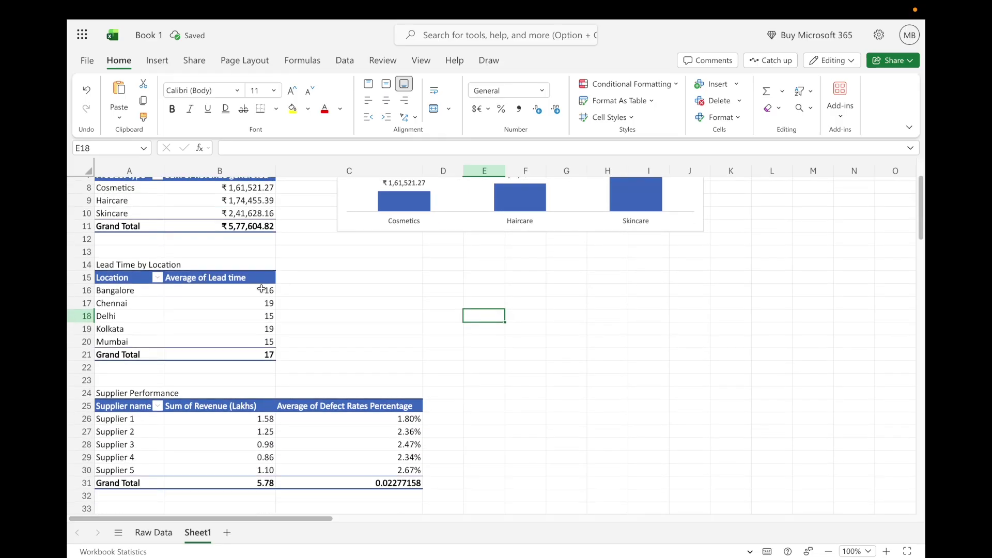
pyautogui.click(337, 305)
pyautogui.moveTo(239, 290); pyautogui.dragTo(243, 336)
pyautogui.moveTo(129, 290); pyautogui.dragTo(131, 332)
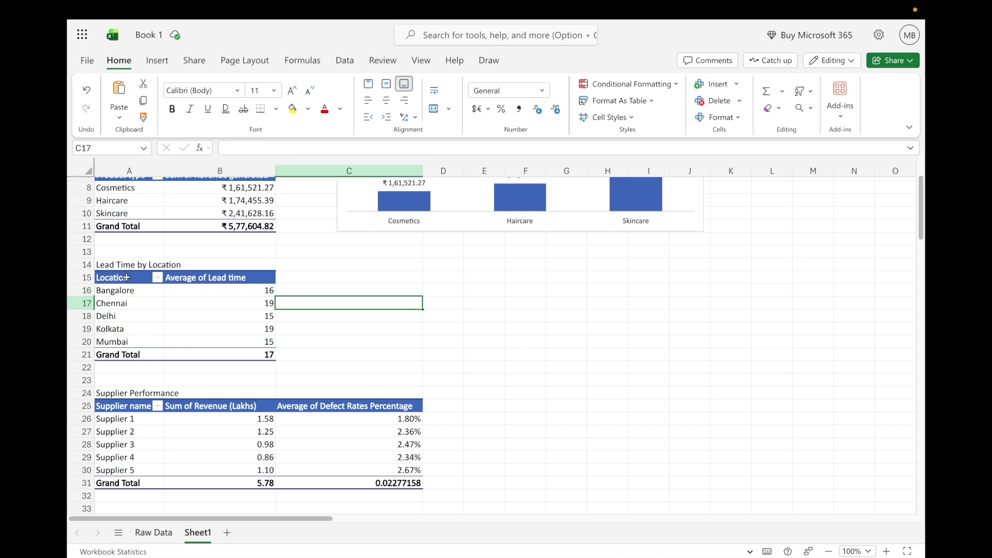
pyautogui.moveTo(127, 277); pyautogui.dragTo(222, 356)
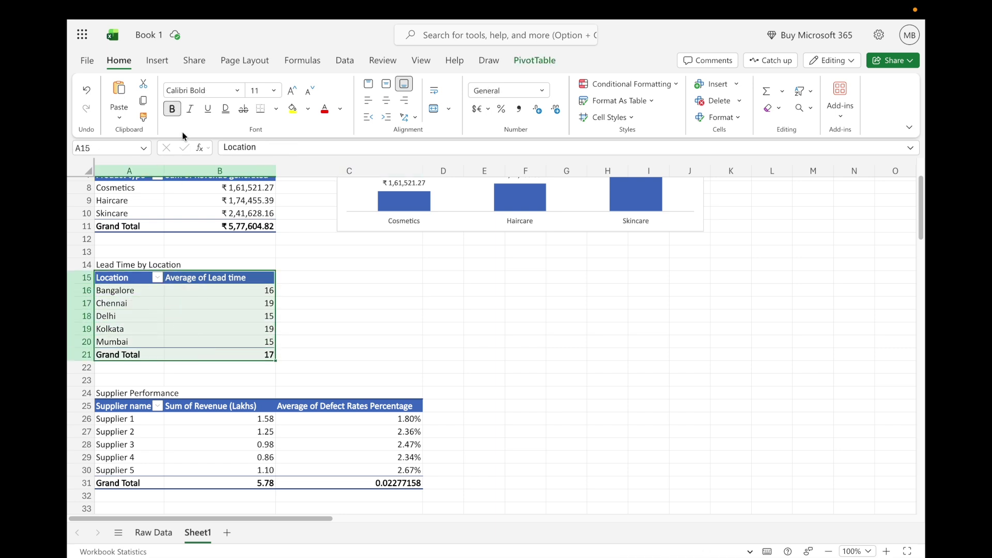
pyautogui.click(154, 64)
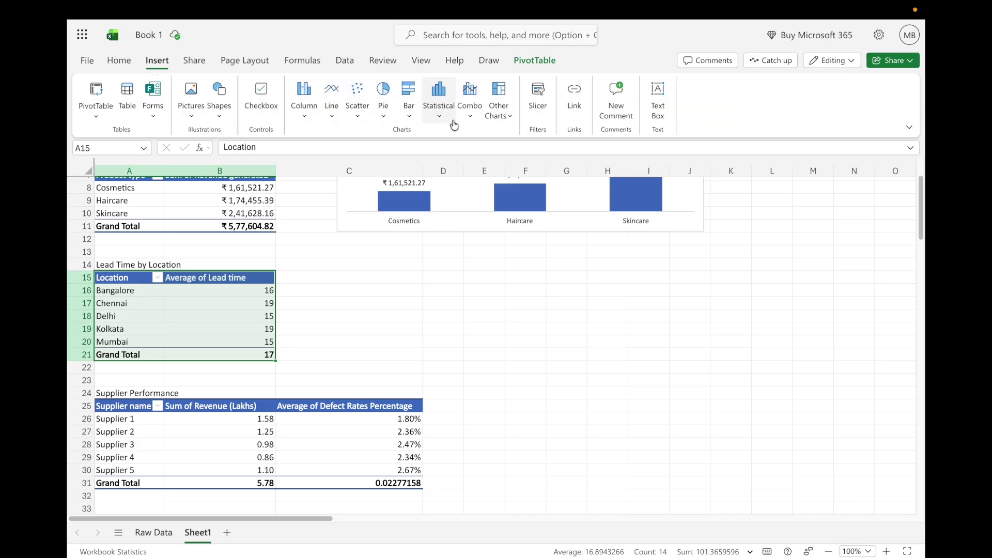
pyautogui.click(332, 111)
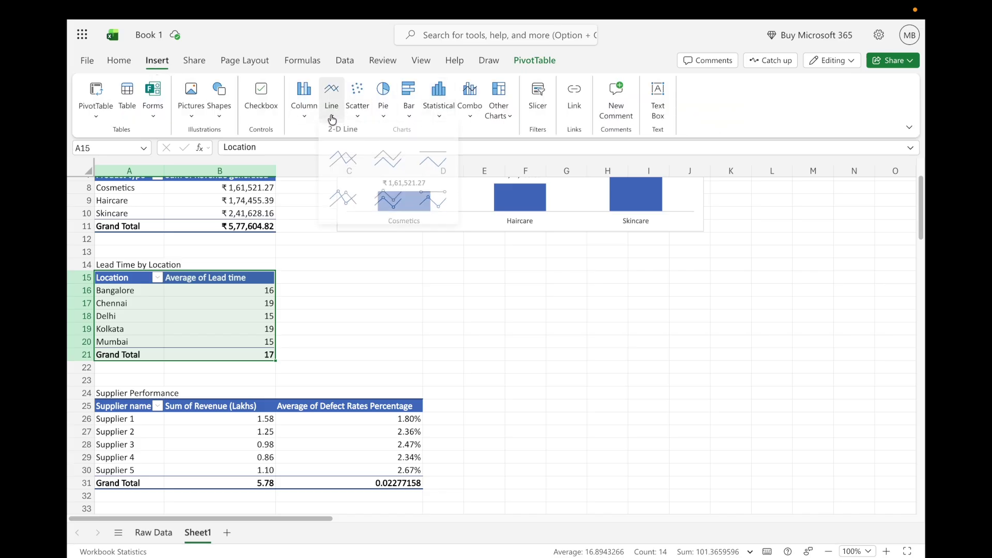
pyautogui.click(344, 160)
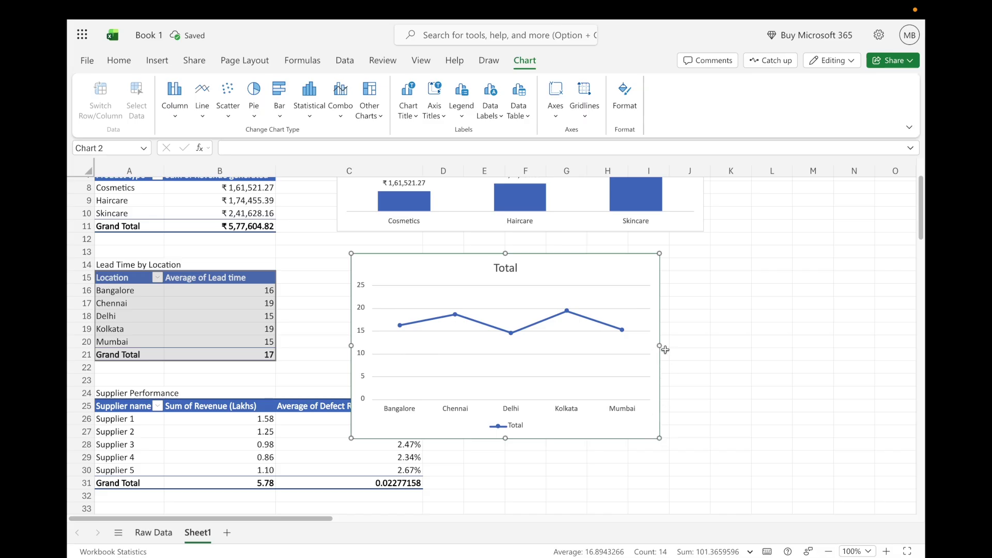
# - Widen the lead time line chart and change its title to "Lead Time Trend by Location"
pyautogui.moveTo(660, 345); pyautogui.dragTo(716, 339)
pyautogui.click(540, 272)
pyautogui.doubleClick(535, 269)
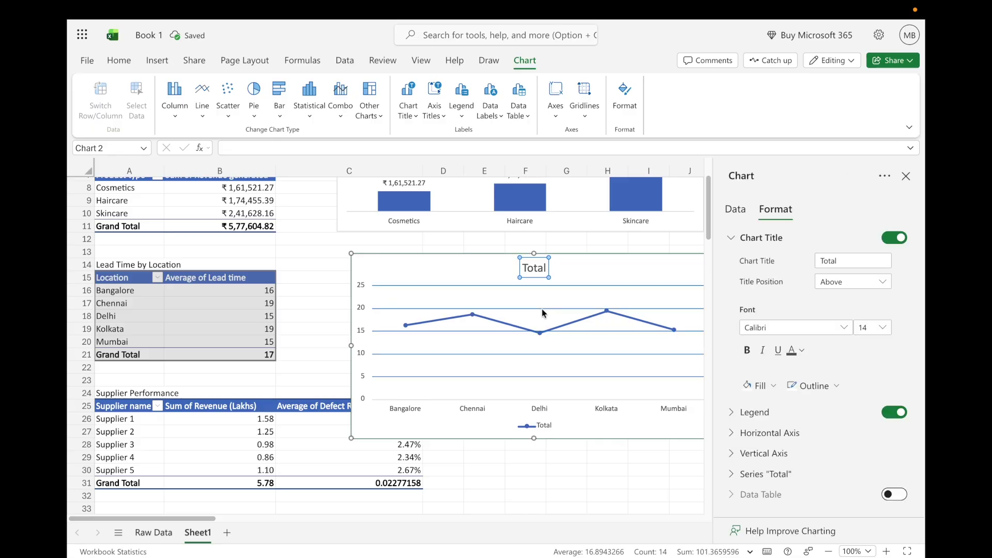
pyautogui.doubleClick(534, 269)
pyautogui.moveTo(471, 299); pyautogui.dragTo(419, 293)
pyautogui.press('BackSpace')
pyautogui.write('Lead Time')
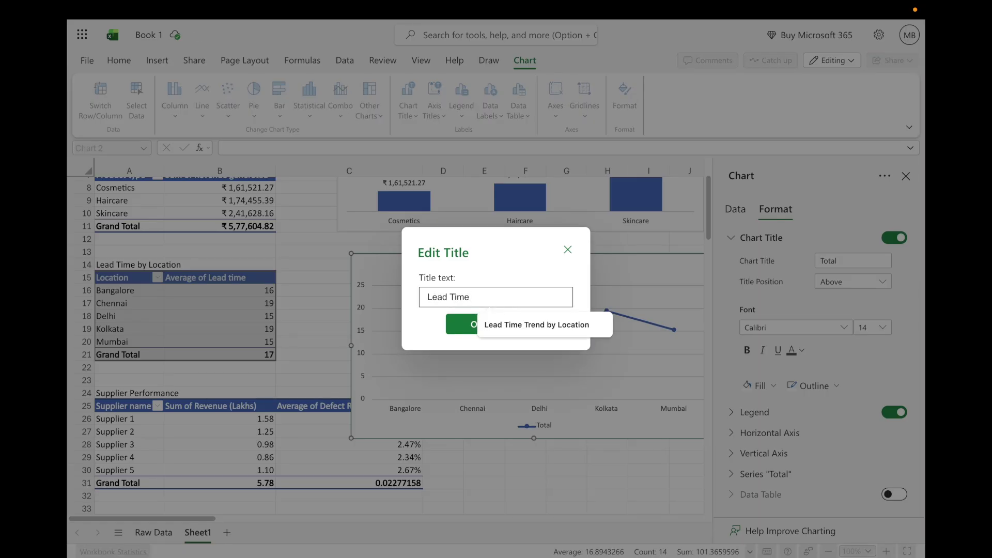
pyautogui.click(509, 323)
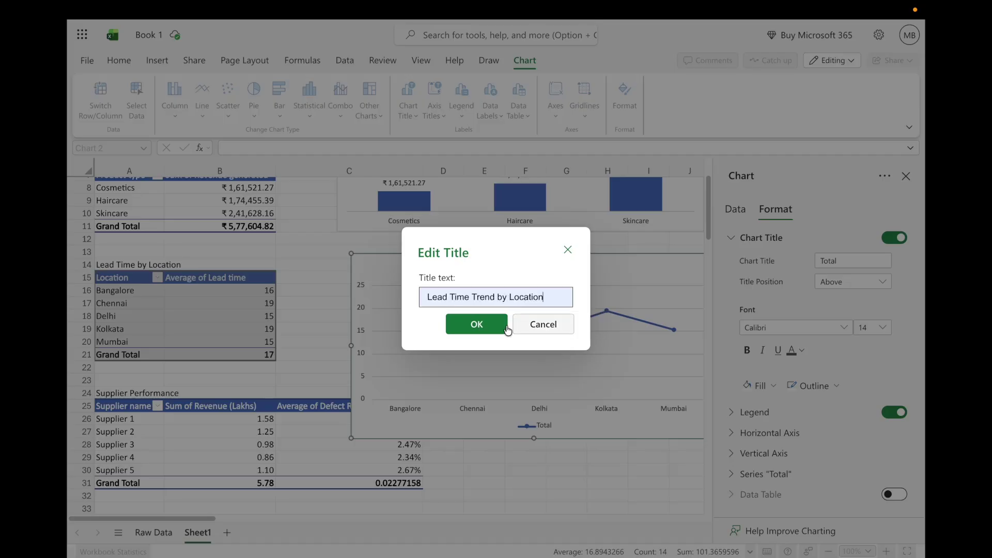
pyautogui.click(478, 324)
pyautogui.click(454, 310)
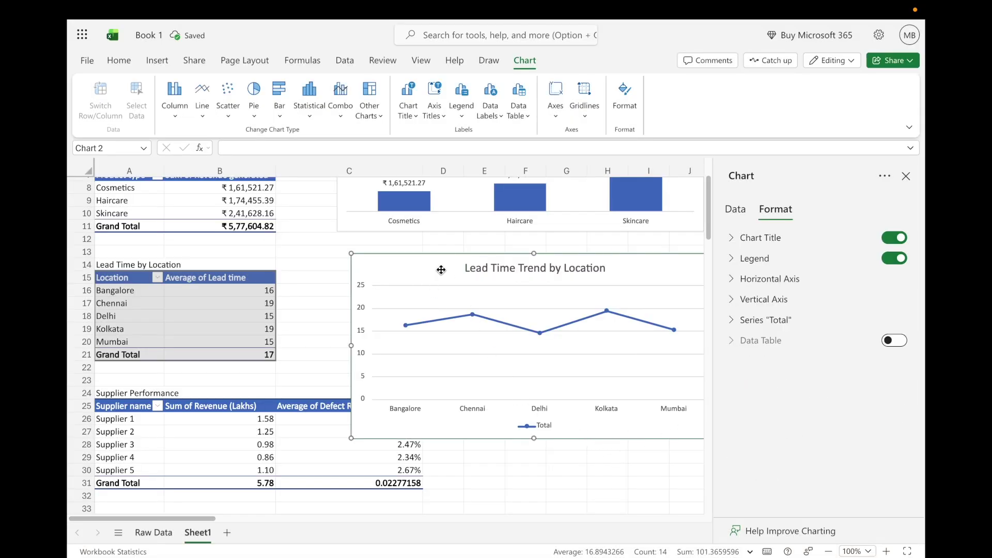
# - Move the lead time chart to just below the revenue chart, shorten it to end at row 24, and hide its legend
pyautogui.moveTo(441, 272); pyautogui.dragTo(410, 256)
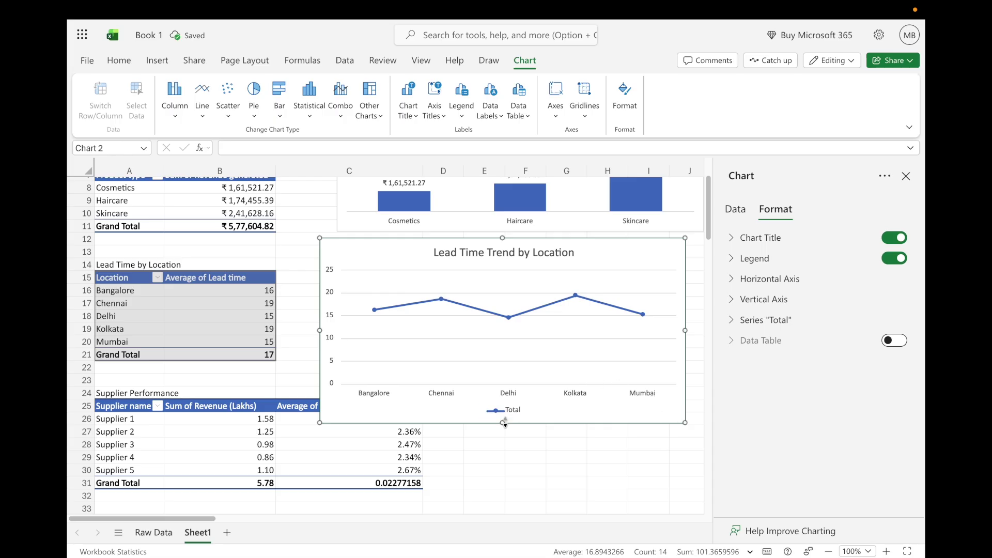
pyautogui.moveTo(502, 422); pyautogui.dragTo(503, 396)
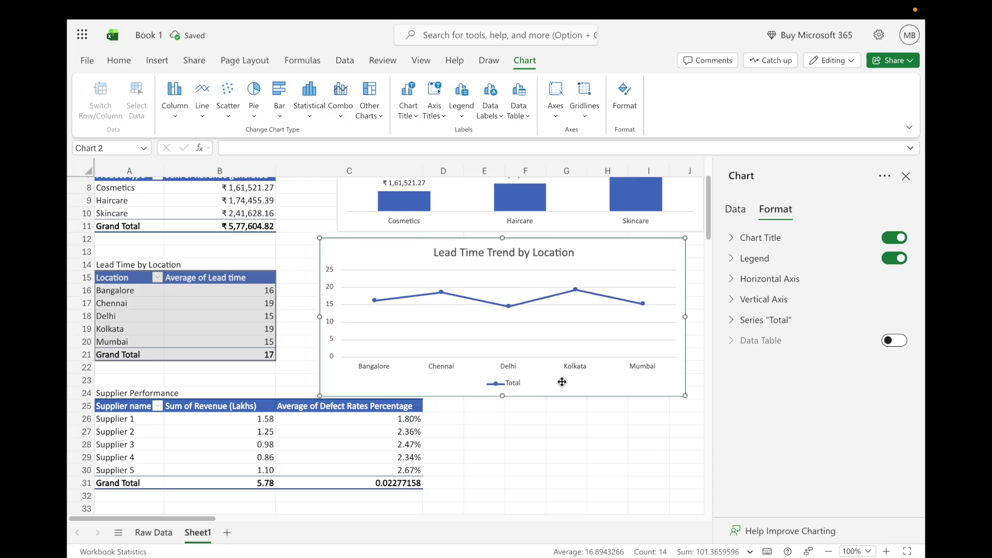
pyautogui.click(897, 260)
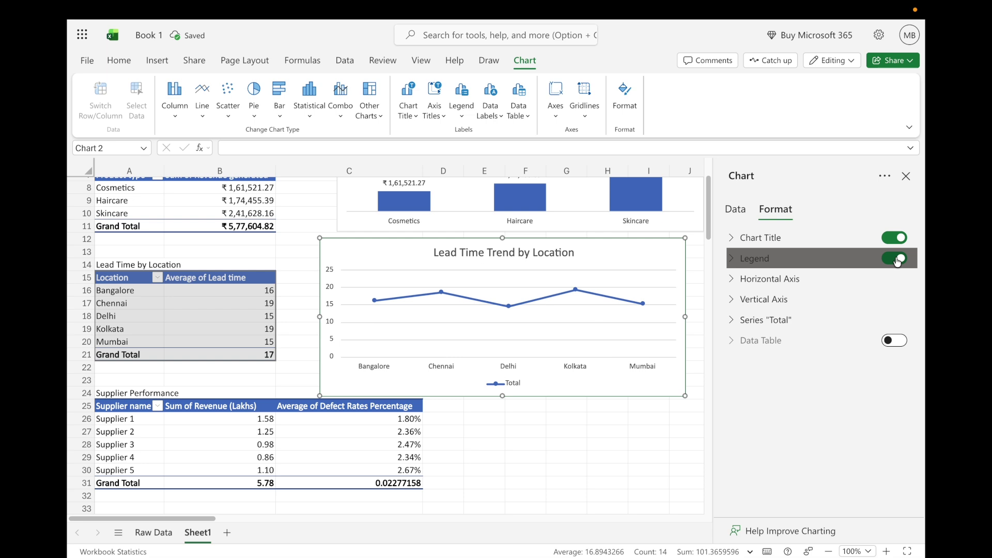
# - Turn off the display of the lead time chart's vertical axis, keeping the horizontal axis displayed
pyautogui.click(732, 280)
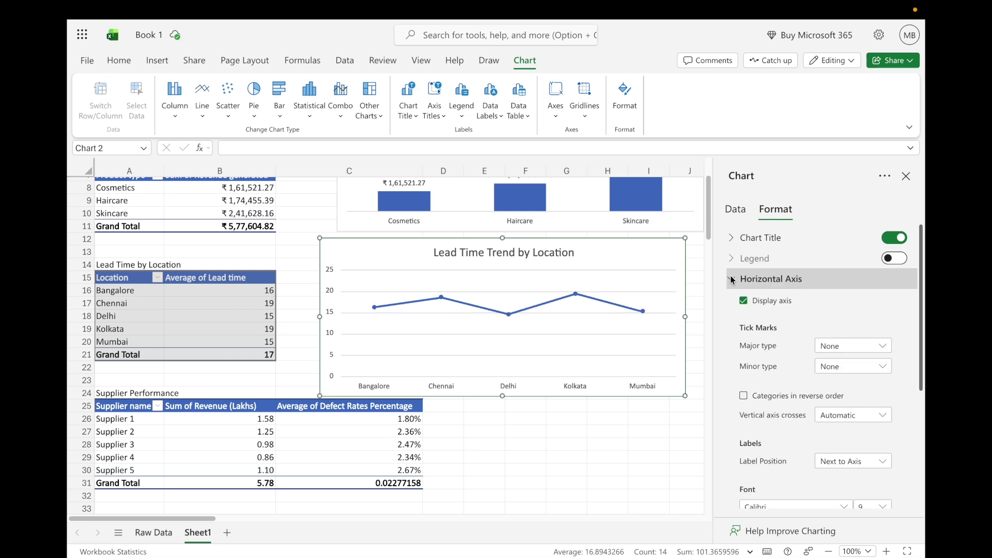
pyautogui.click(744, 301)
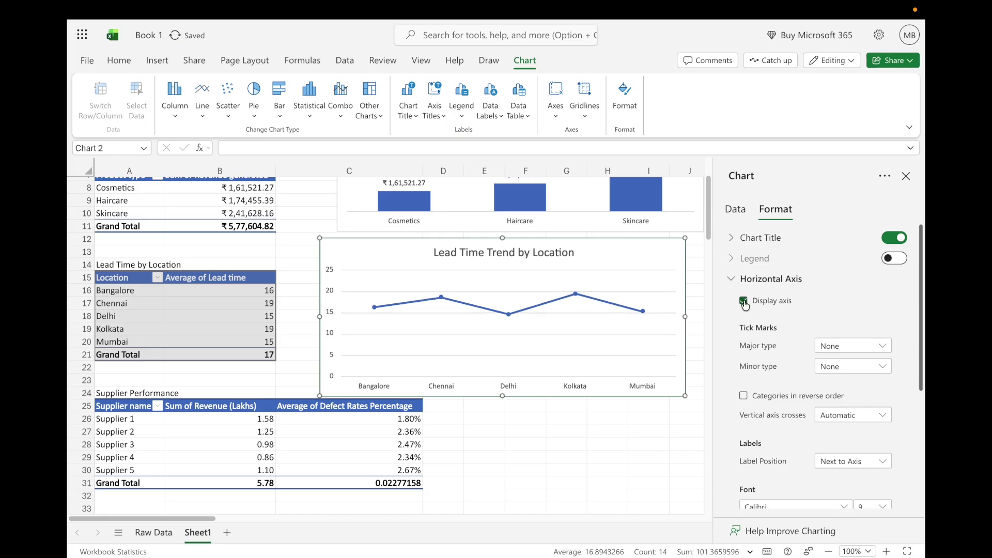
pyautogui.scroll(-4, 830, 326)
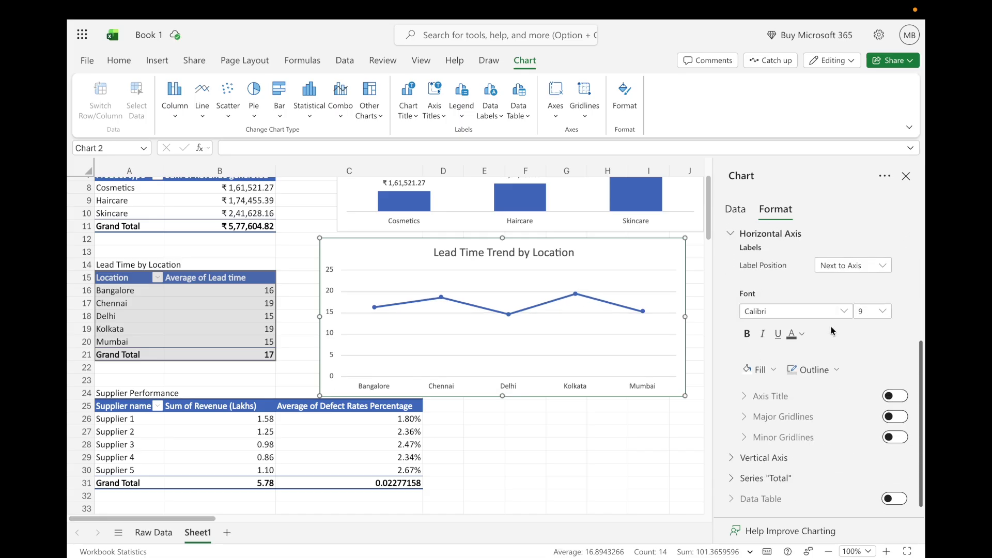
pyautogui.click(739, 460)
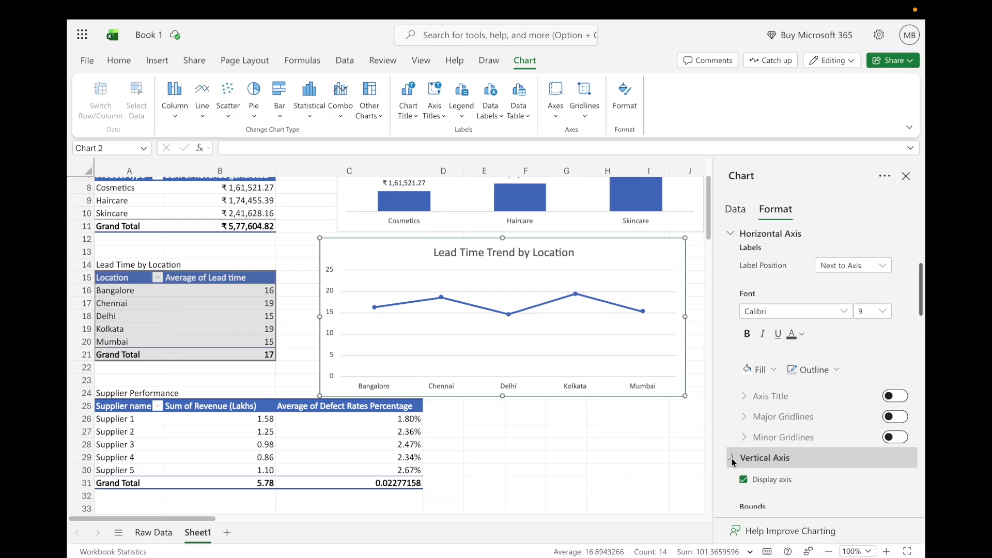
pyautogui.click(743, 405)
# - Set the minimum bound of the lead time chart's vertical axis to 12 and turn off its major gridlines
pyautogui.scroll(-3, 837, 402)
pyautogui.scroll(1, 808, 331)
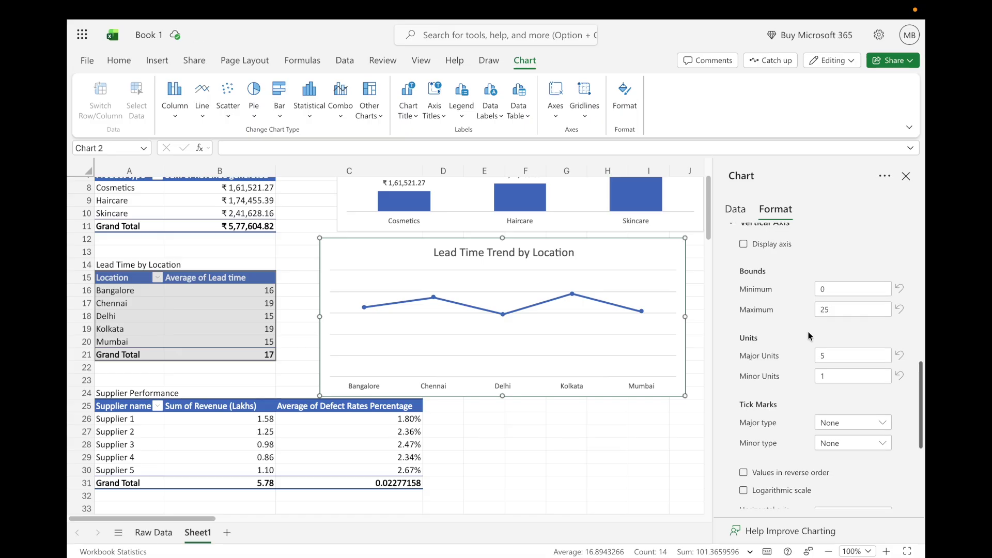
pyautogui.click(837, 287)
pyautogui.write('12')
pyautogui.press('Return')
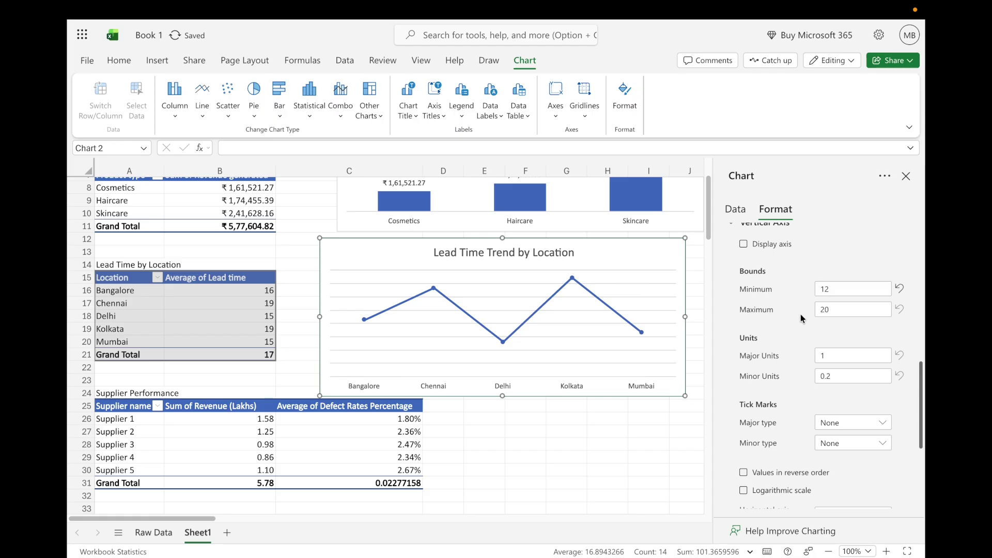
pyautogui.scroll(-5, 794, 327)
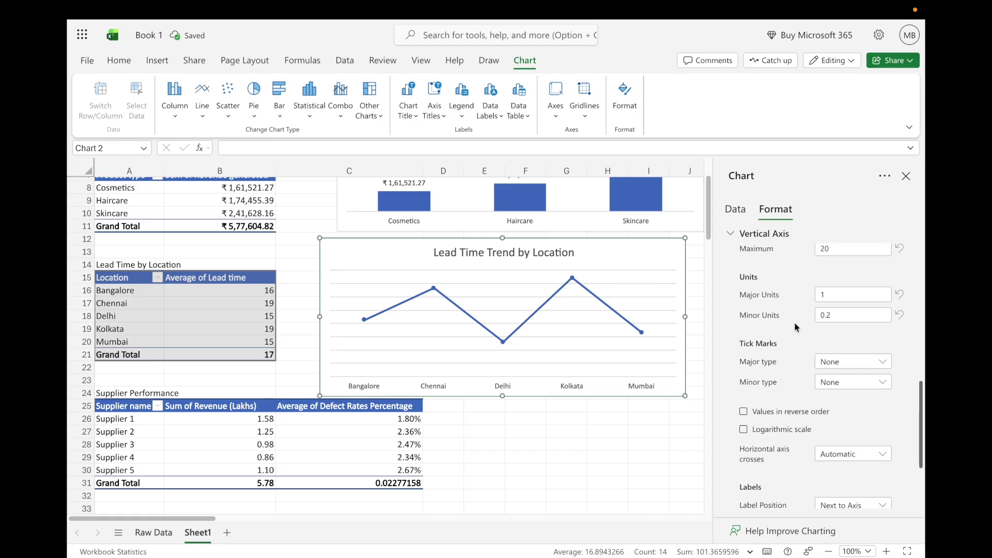
pyautogui.click(895, 437)
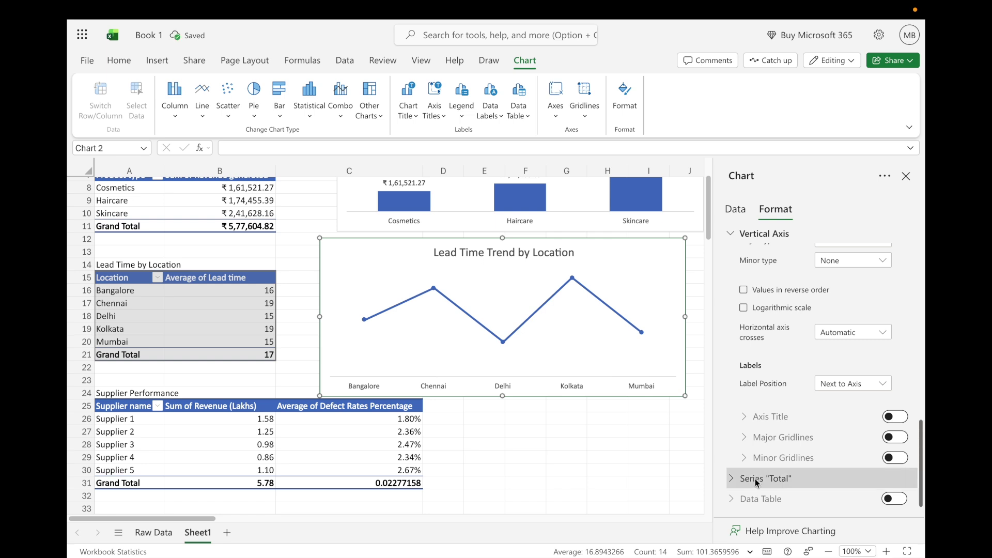
# - Turn on value data labels for the "Total" series of the lead time line chart
pyautogui.click(734, 483)
pyautogui.scroll(-3, 764, 360)
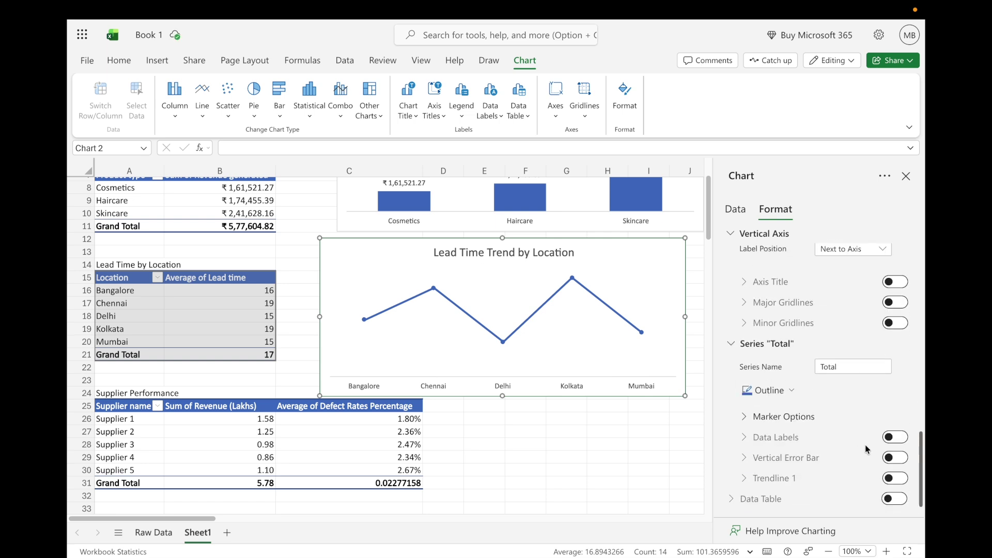
pyautogui.click(892, 438)
pyautogui.scroll(-3, 823, 368)
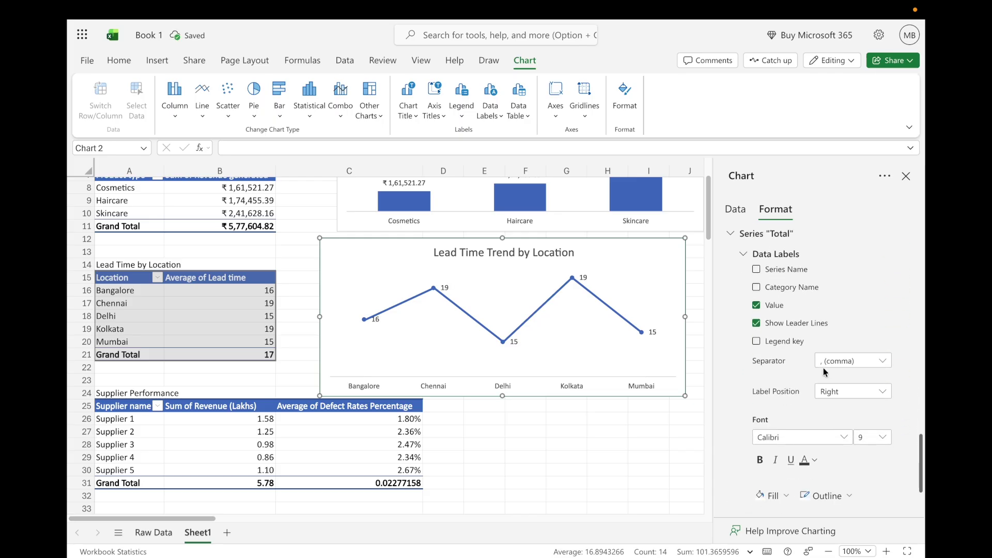
pyautogui.click(803, 344)
pyautogui.scroll(-2, 801, 419)
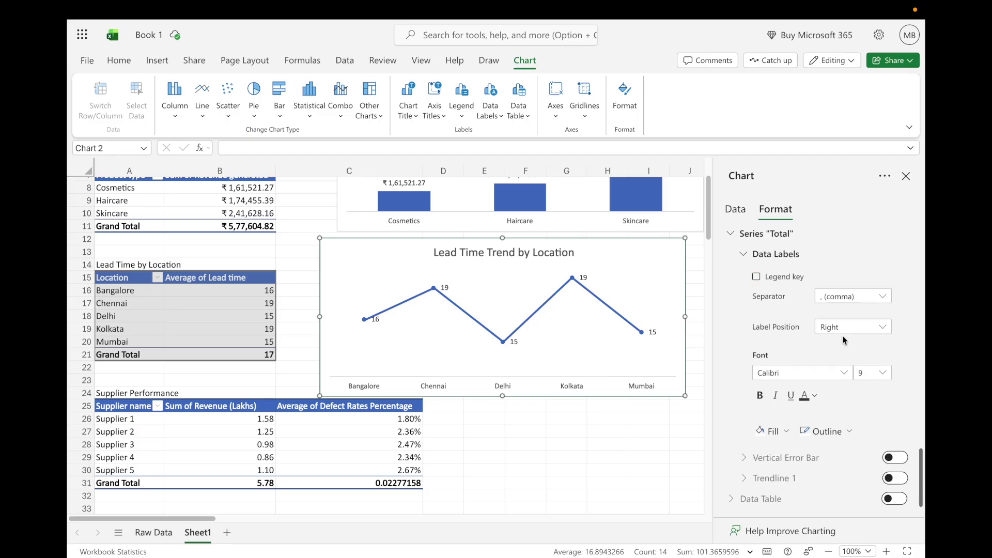
pyautogui.scroll(5, 806, 346)
pyautogui.scroll(3, 804, 348)
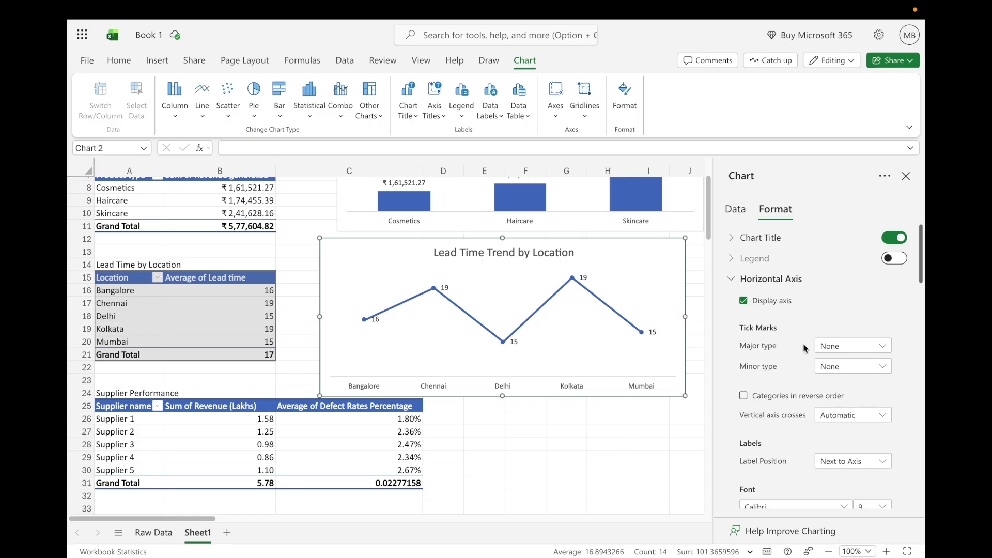
# - Align the lead time chart's edges with the revenue chart above it and turn its major gridlines on
pyautogui.click(906, 176)
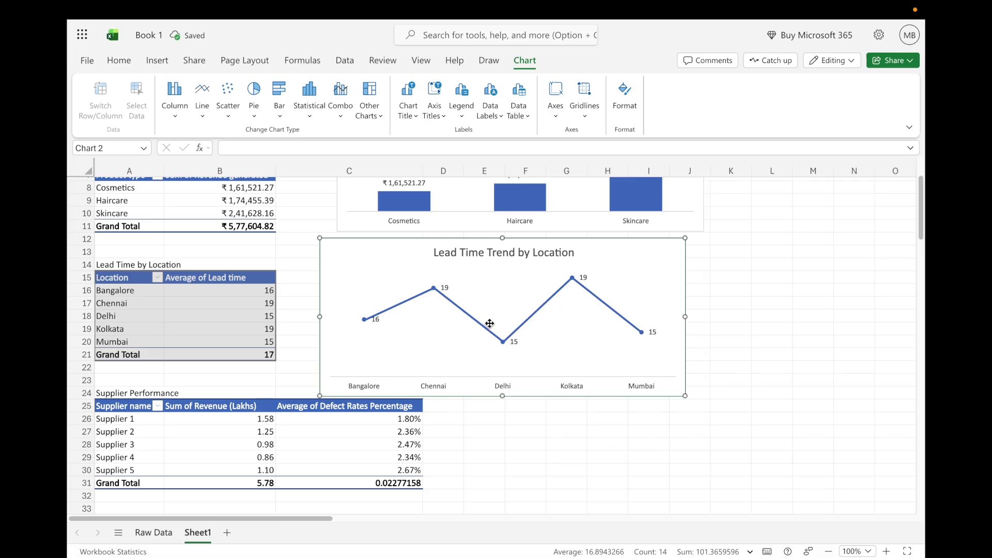
pyautogui.doubleClick(454, 285)
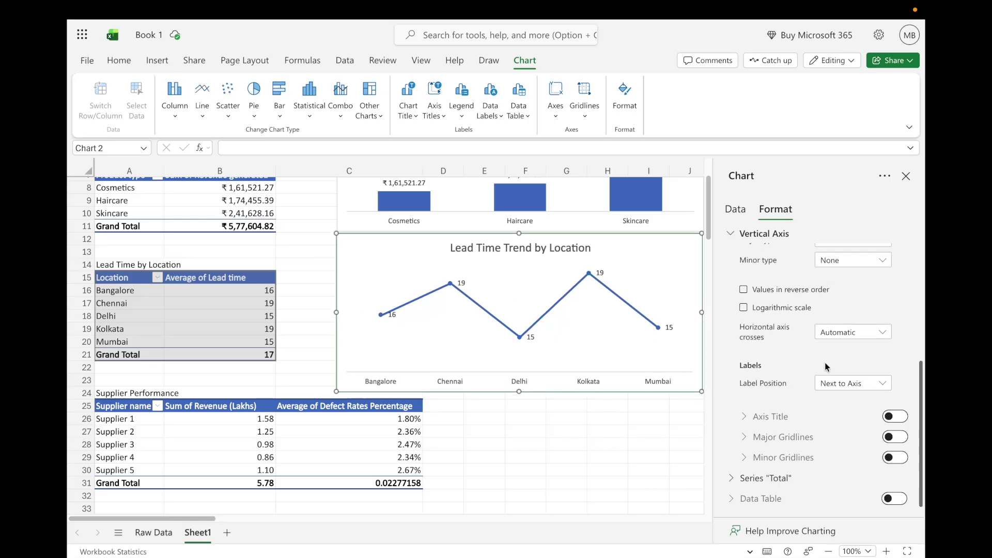
pyautogui.click(892, 438)
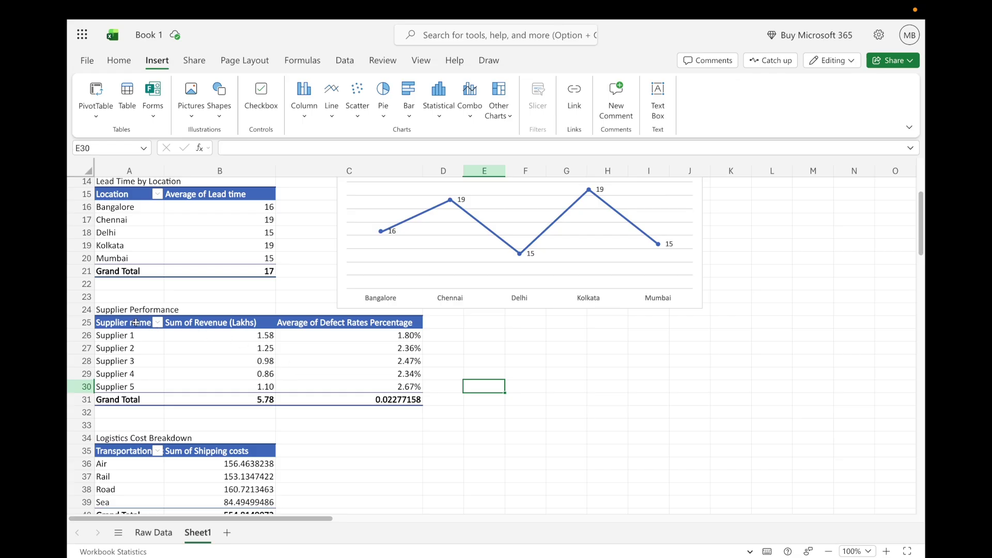
# - Insert a 2-D stacked bar chart from the Supplier Performance PivotTable (A25:C31) and place it beside the table, below the lead time chart
pyautogui.moveTo(136, 323); pyautogui.dragTo(385, 401)
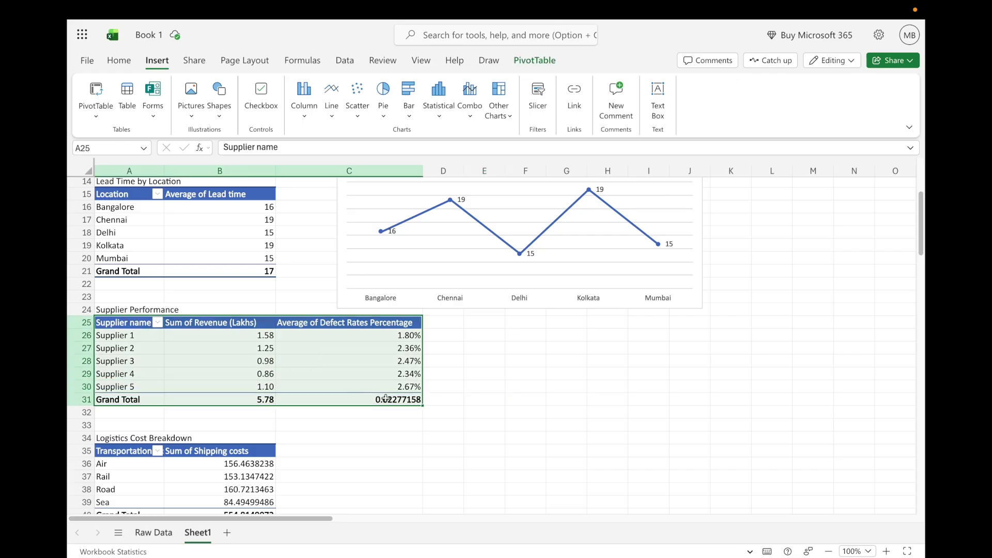
pyautogui.click(410, 120)
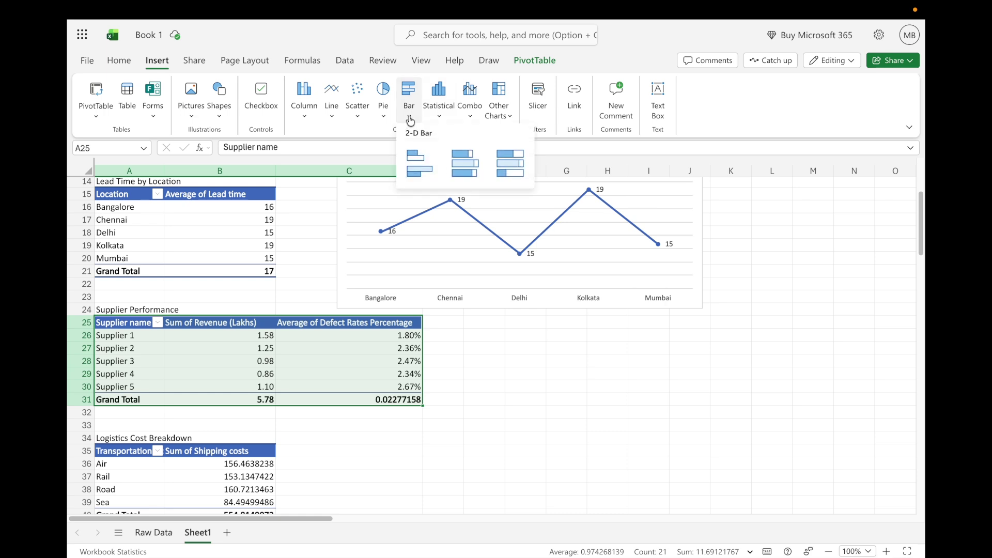
pyautogui.click(460, 168)
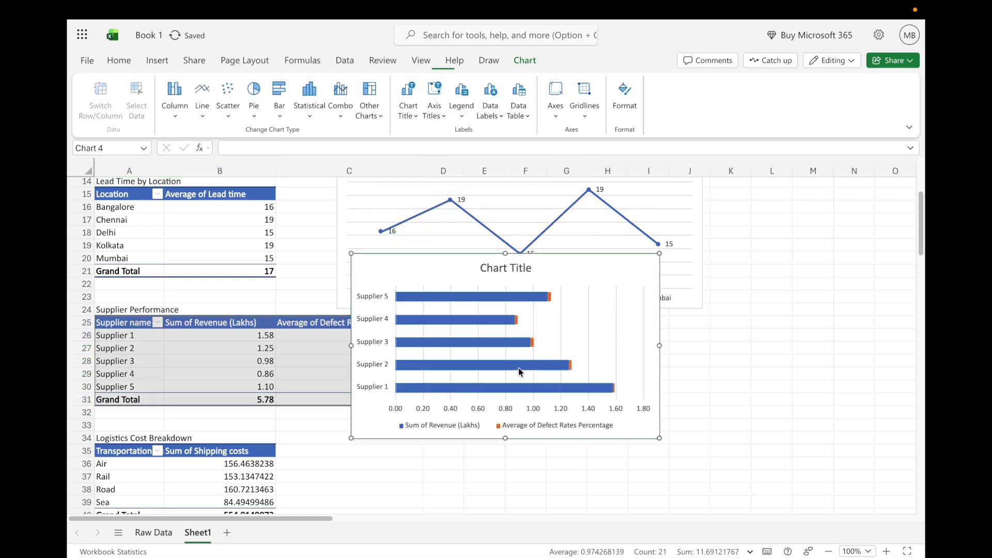
pyautogui.moveTo(510, 326)
pyautogui.mouseDown()
pyautogui.moveTo(551, 334)
pyautogui.moveTo(505, 332)
pyautogui.mouseUp()
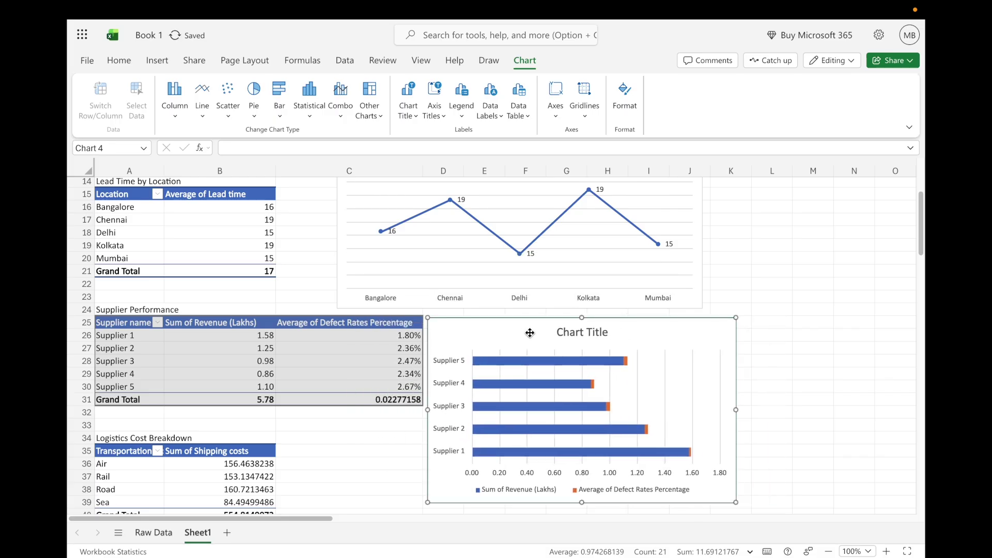
# - Change the bar chart's title to "Supplier Performance" and shift the chart left so it starts over column C
pyautogui.click(569, 331)
pyautogui.doubleClick(583, 331)
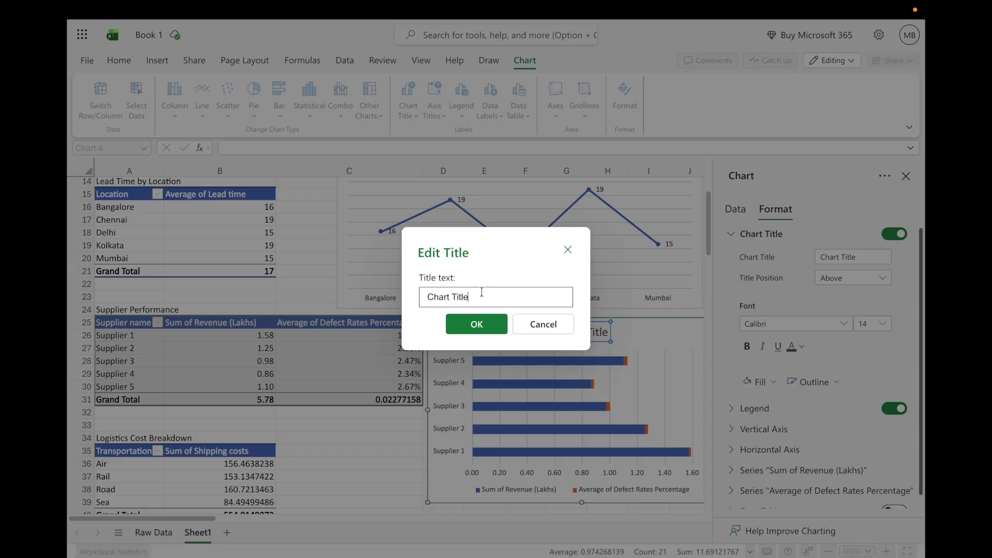
pyautogui.moveTo(481, 292); pyautogui.dragTo(419, 295)
pyautogui.press('BackSpace')
pyautogui.write('Supplier Performance')
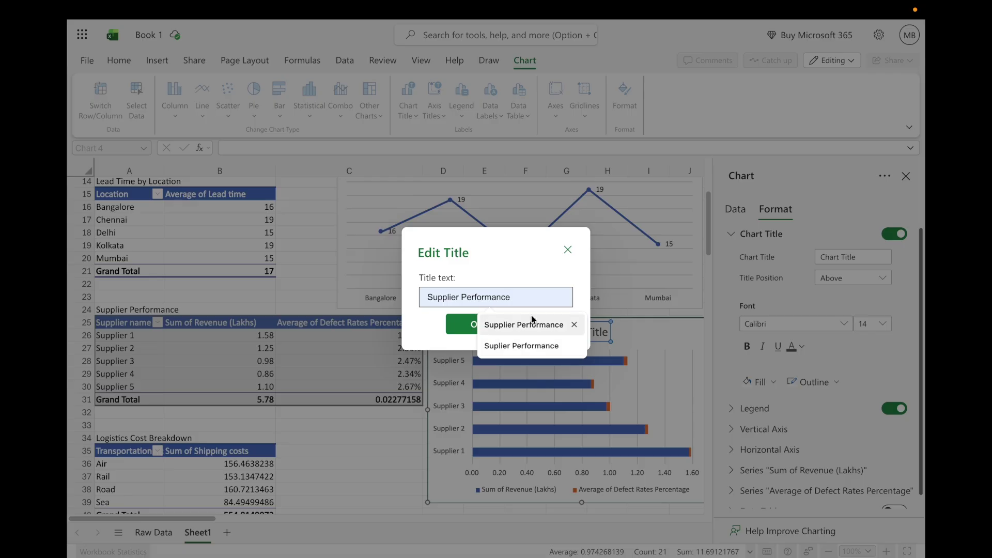
pyautogui.click(527, 325)
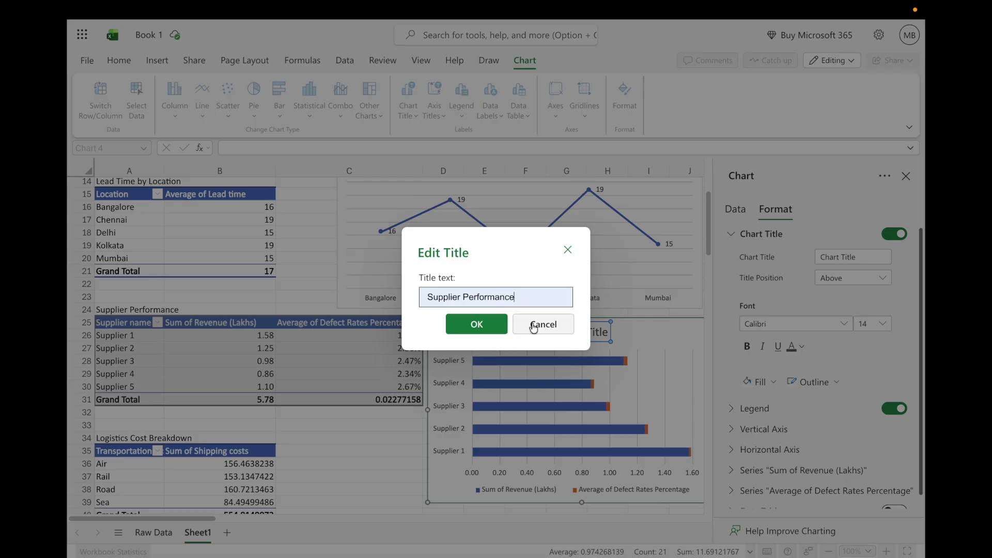
pyautogui.click(476, 325)
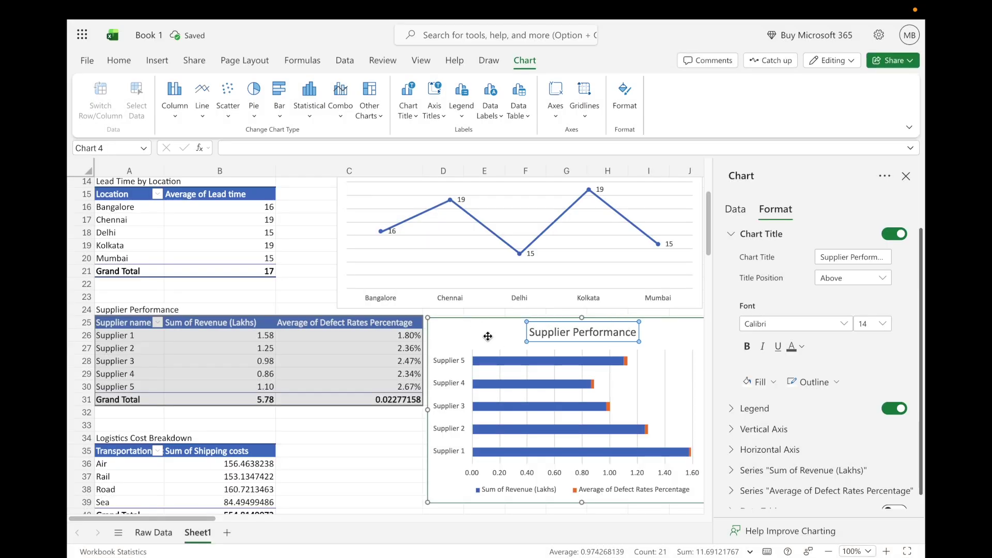
pyautogui.moveTo(495, 333); pyautogui.dragTo(427, 333)
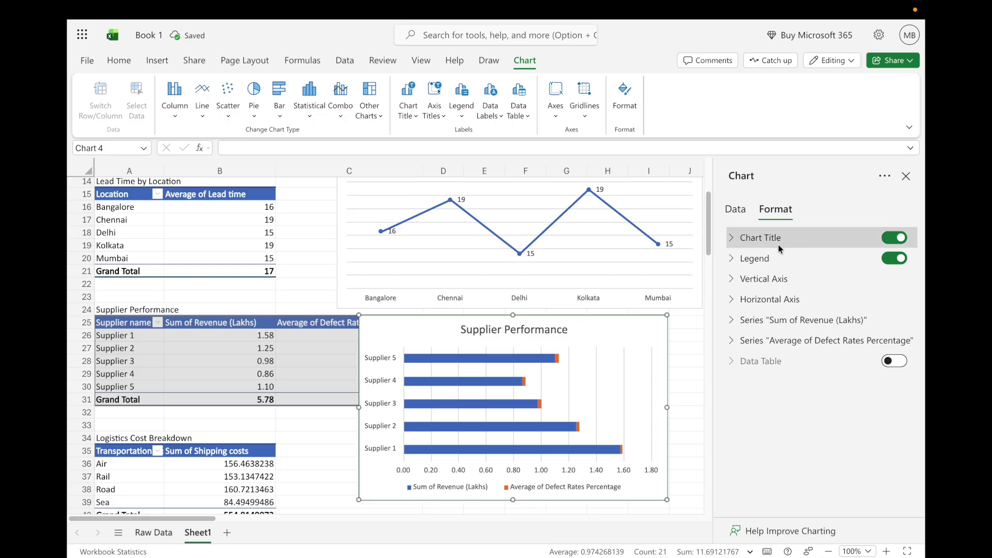
# - Hide the supplier chart's legend and set the gap width of its vertical axis to 99
pyautogui.click(899, 260)
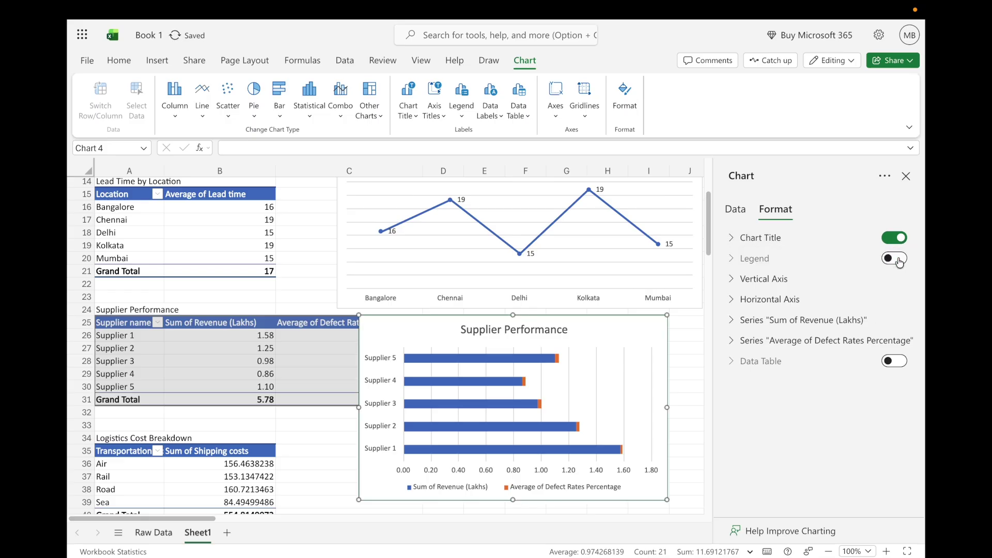
pyautogui.click(765, 279)
pyautogui.scroll(-1, 821, 311)
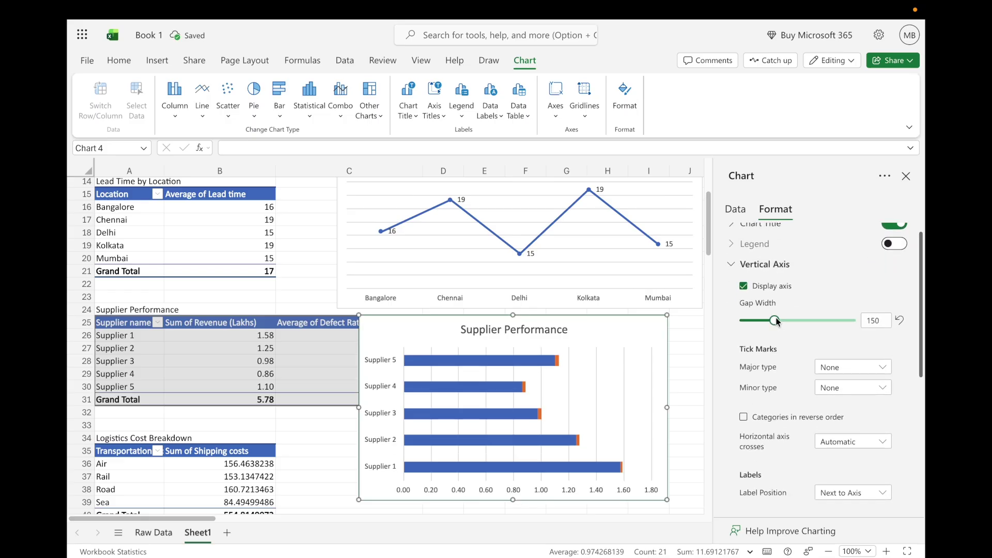
pyautogui.click(763, 321)
pyautogui.scroll(-6, 823, 316)
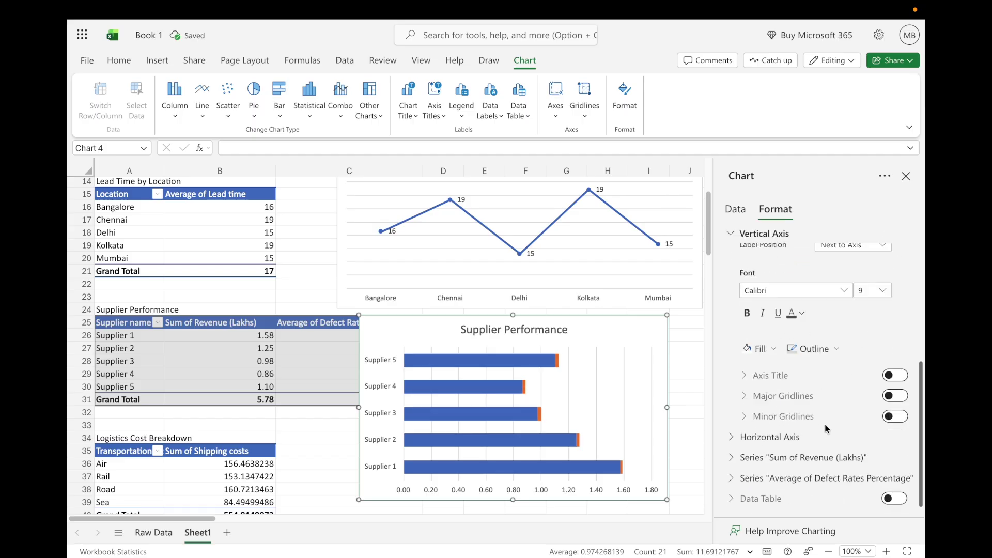
# - Turn off the display of the supplier chart's horizontal axis and remove that axis's major gridlines
pyautogui.click(740, 438)
pyautogui.click(743, 300)
pyautogui.scroll(-1, 768, 331)
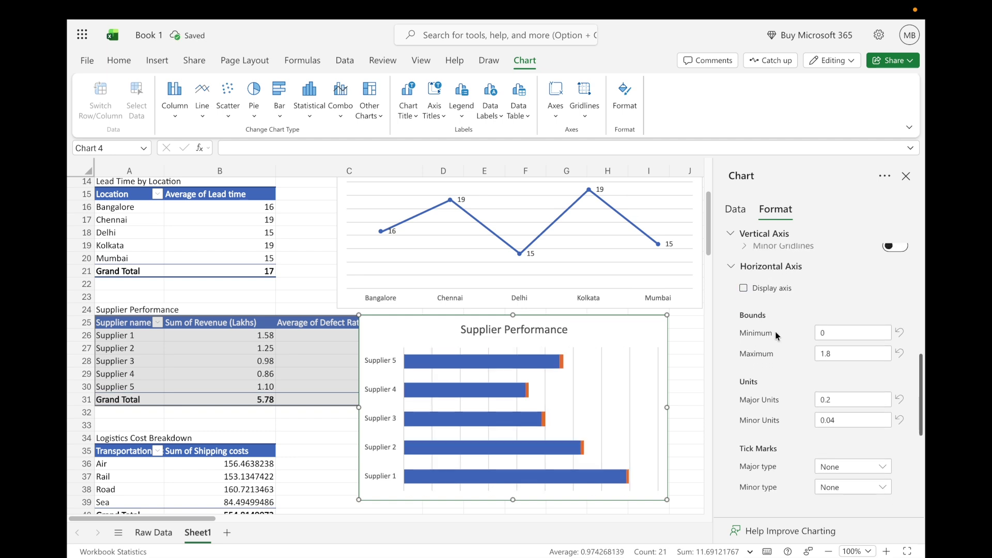
pyautogui.scroll(1, 777, 335)
pyautogui.scroll(-4, 791, 325)
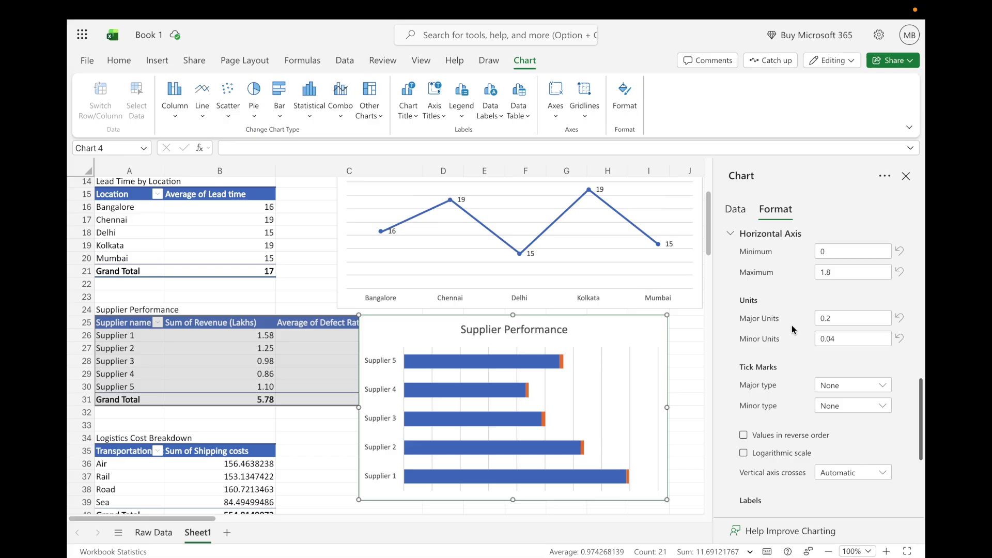
pyautogui.scroll(-9, 792, 326)
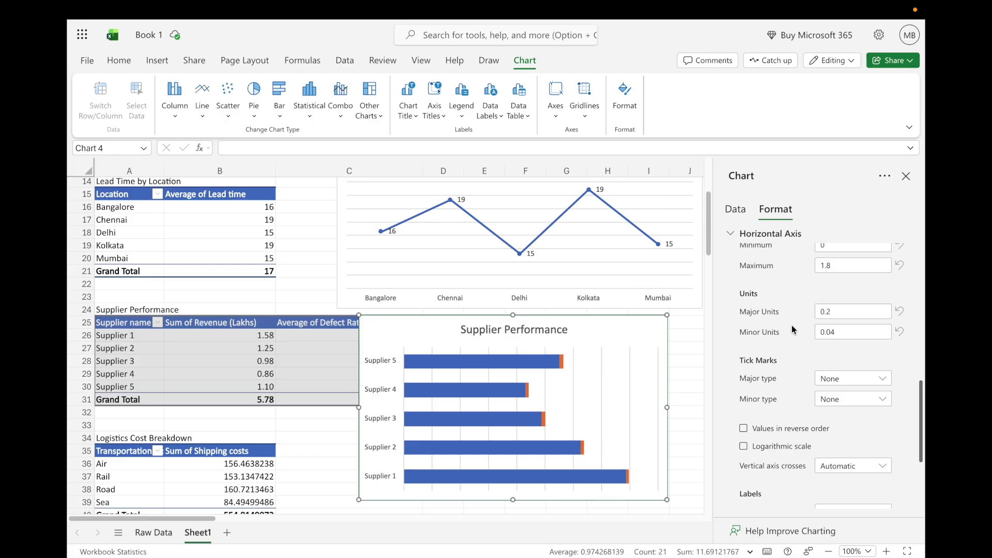
pyautogui.click(896, 434)
pyautogui.scroll(-1, 809, 382)
pyautogui.scroll(-1, 809, 381)
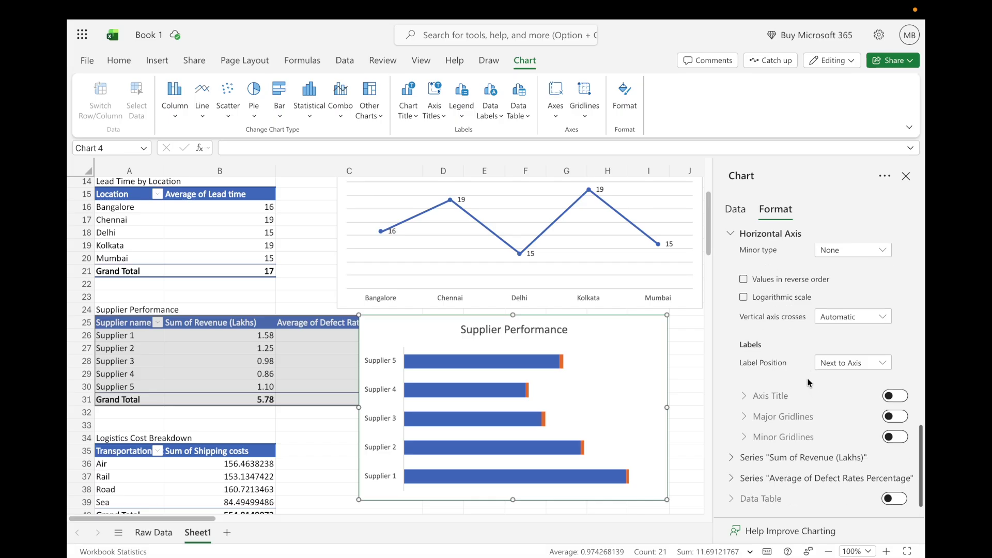
# - Turn on data labels for the "Sum of Revenue (Lakhs)" series in the supplier chart
pyautogui.click(737, 459)
pyautogui.scroll(-3, 810, 403)
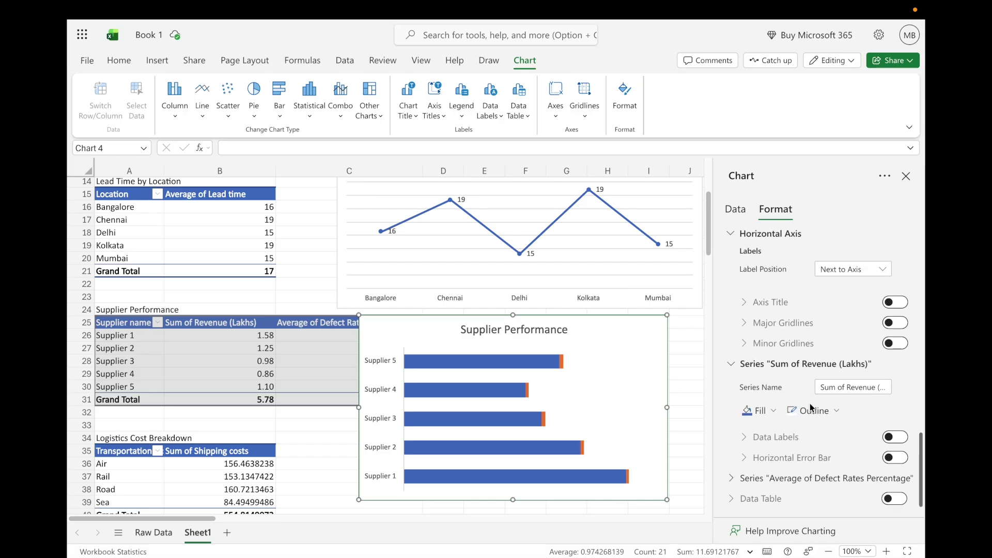
pyautogui.click(894, 439)
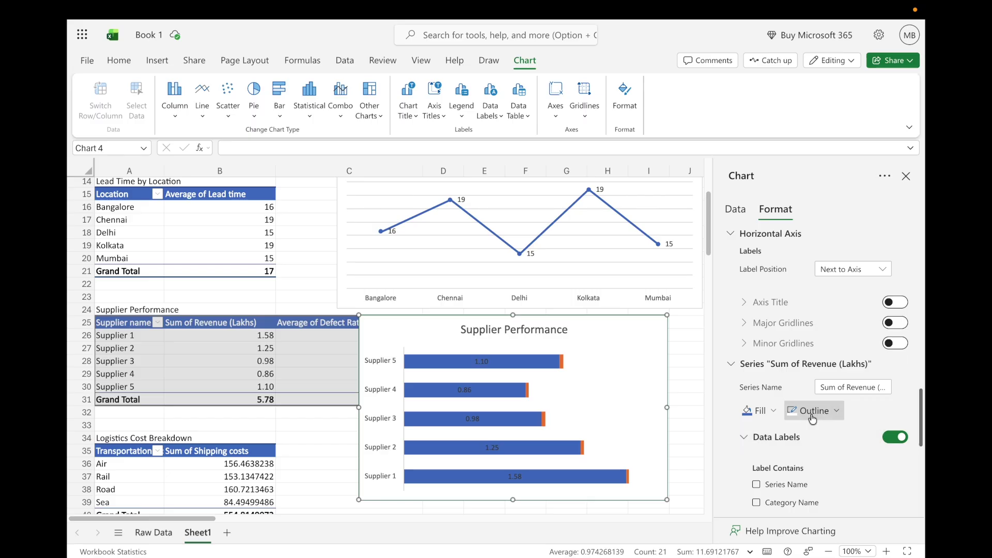
pyautogui.scroll(-5, 859, 415)
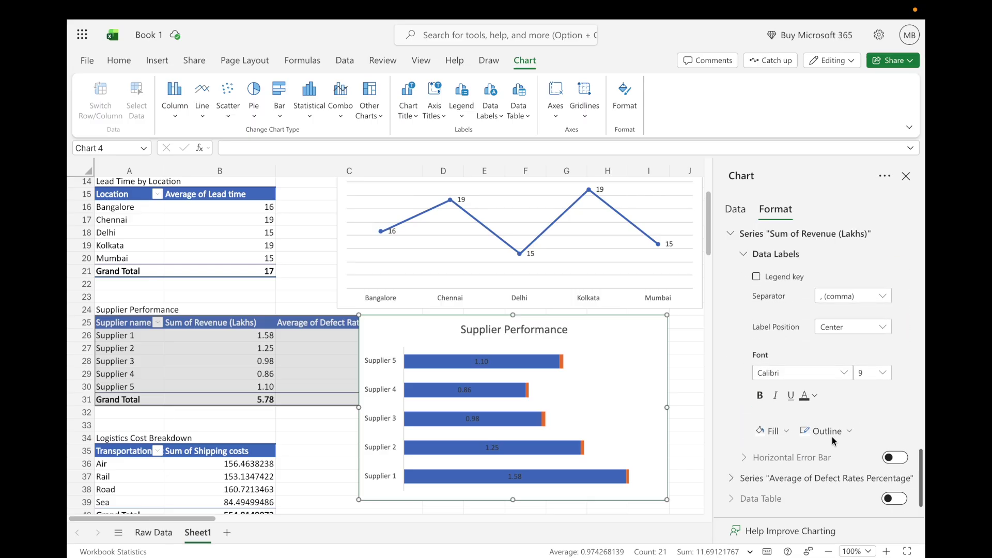
# - Turn on data labels for the "Average of Defect Rates Percentage" series and set their label position to Inside Base
pyautogui.click(737, 480)
pyautogui.click(894, 458)
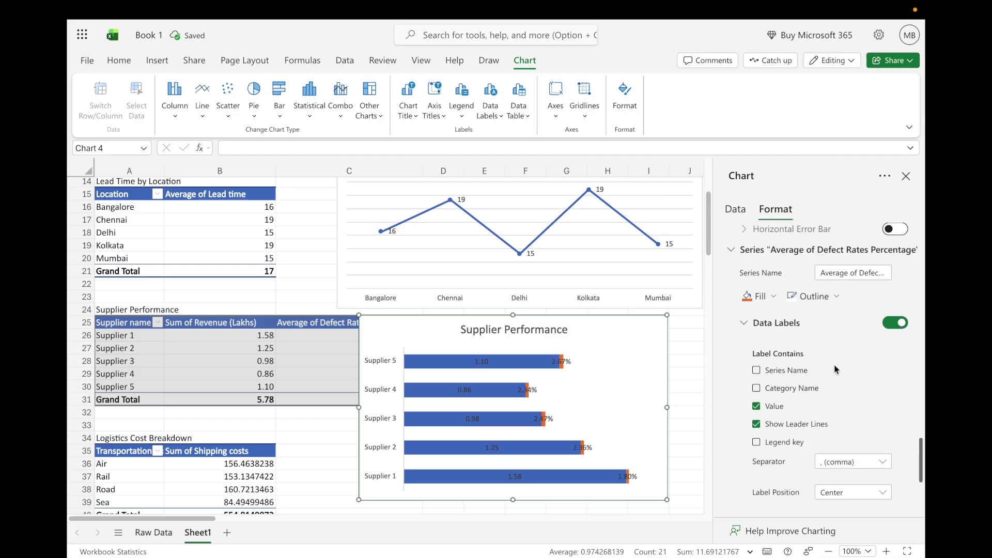
pyautogui.scroll(-2, 851, 377)
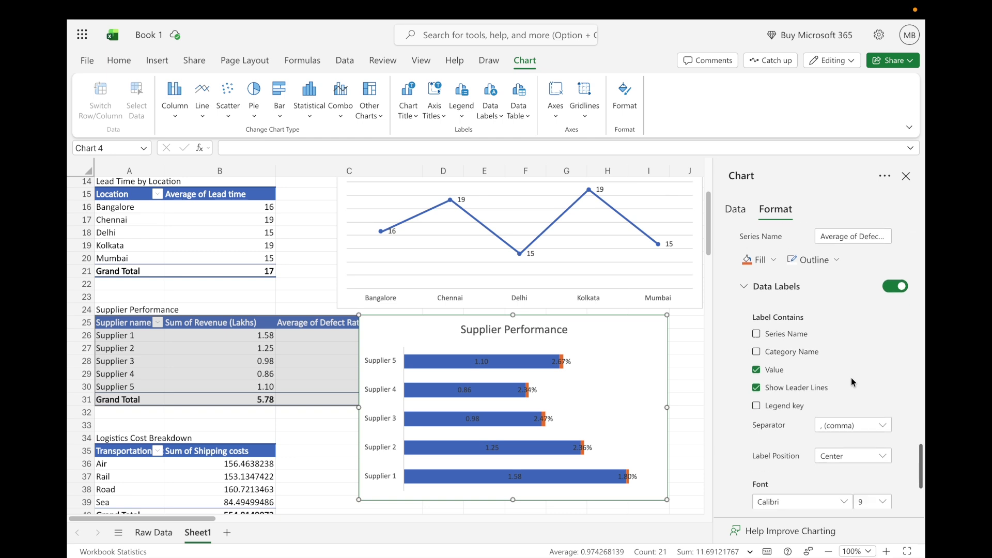
pyautogui.click(872, 422)
pyautogui.click(842, 472)
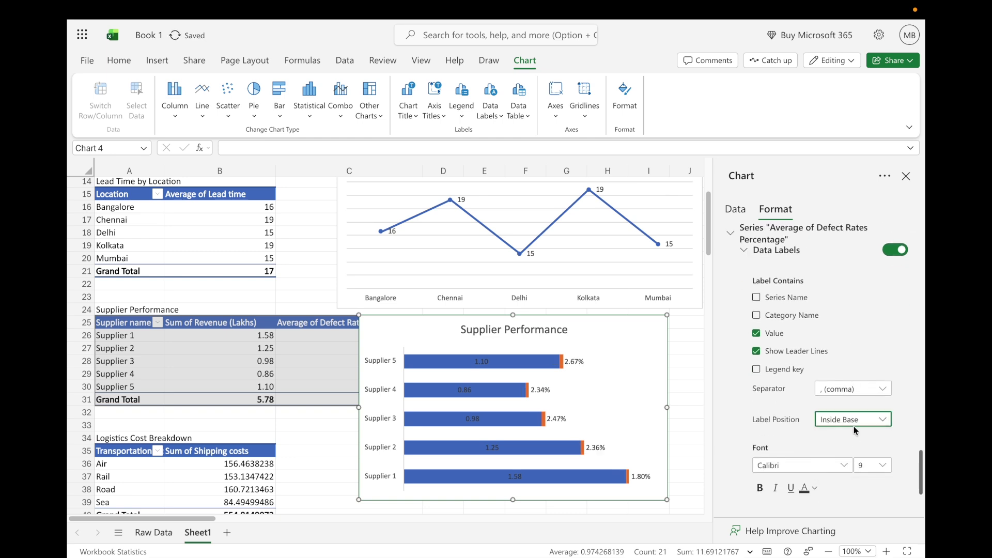
pyautogui.scroll(-3, 853, 423)
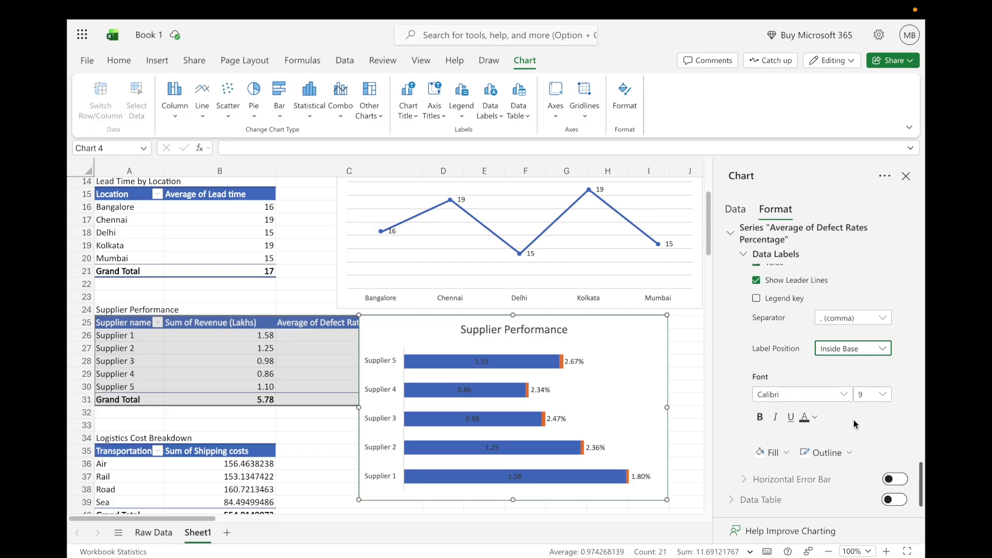
# - Show the supplier chart's legend and set its position to Bottom
pyautogui.scroll(8, 854, 419)
pyautogui.scroll(5, 854, 420)
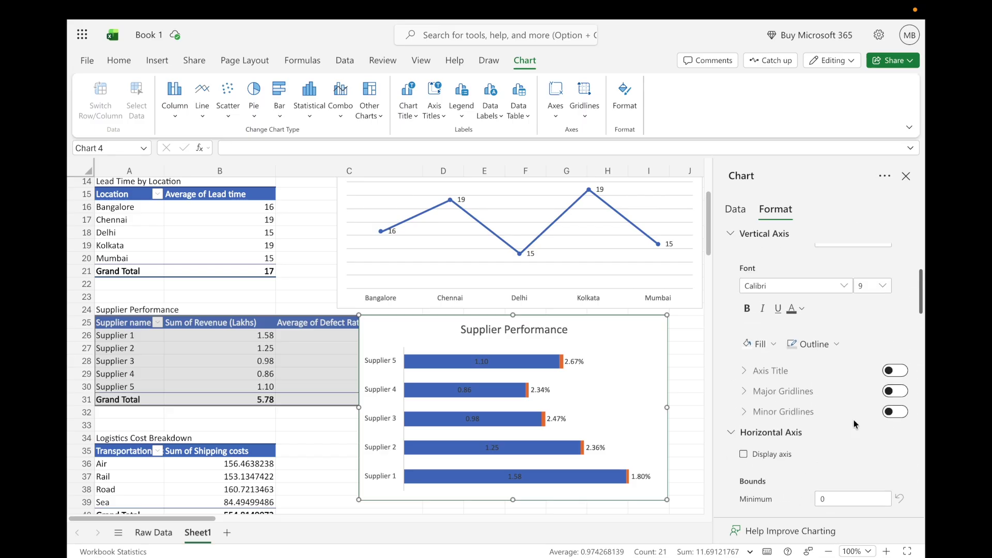
pyautogui.scroll(5, 854, 420)
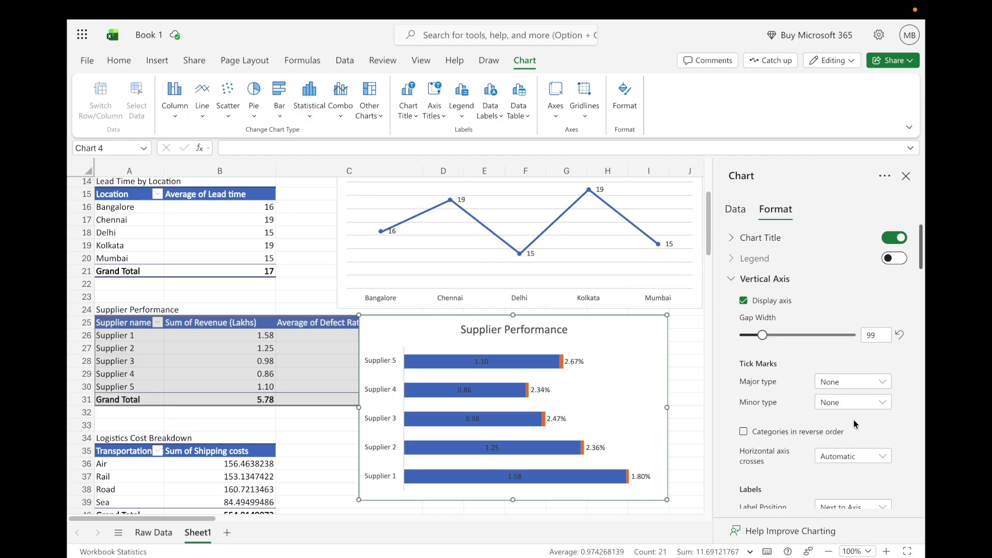
pyautogui.click(892, 258)
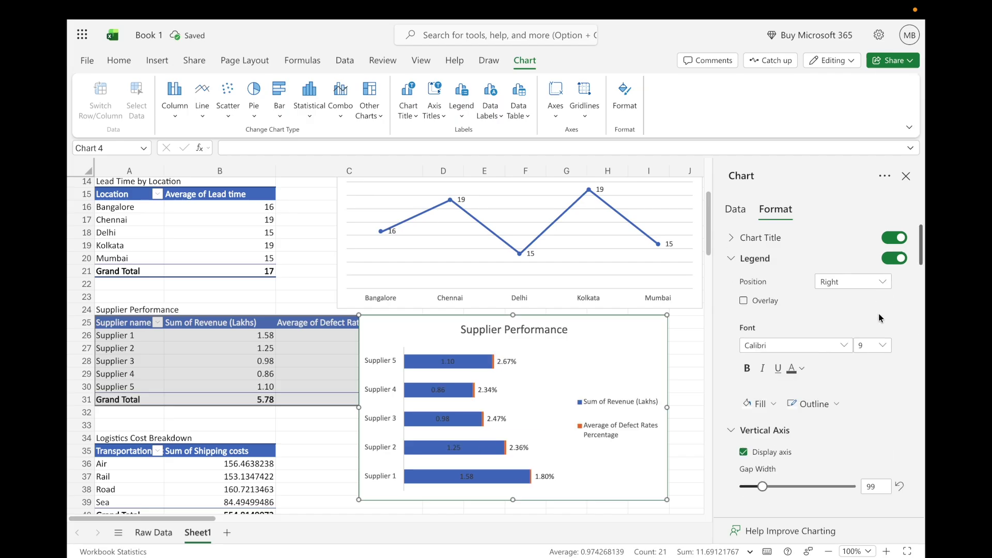
pyautogui.click(873, 282)
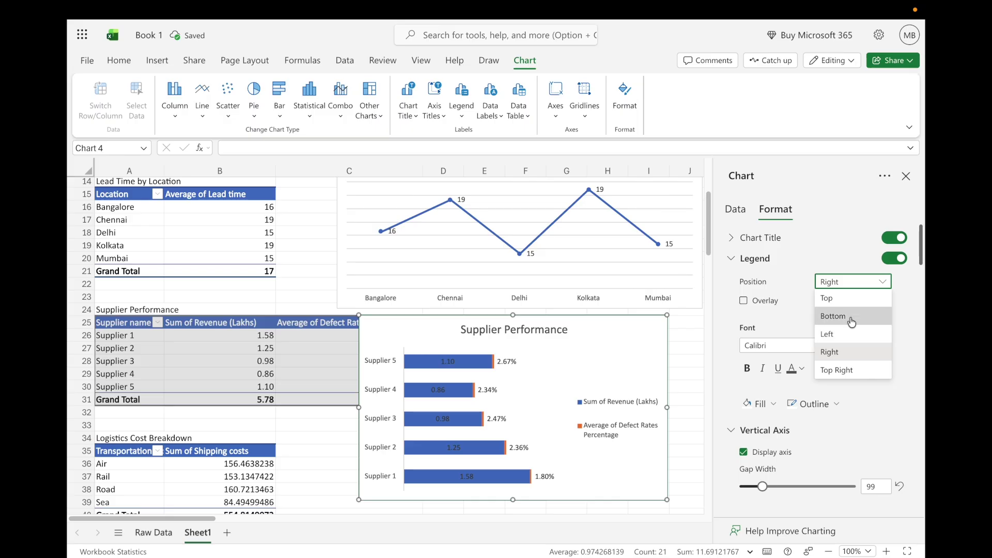
pyautogui.click(865, 317)
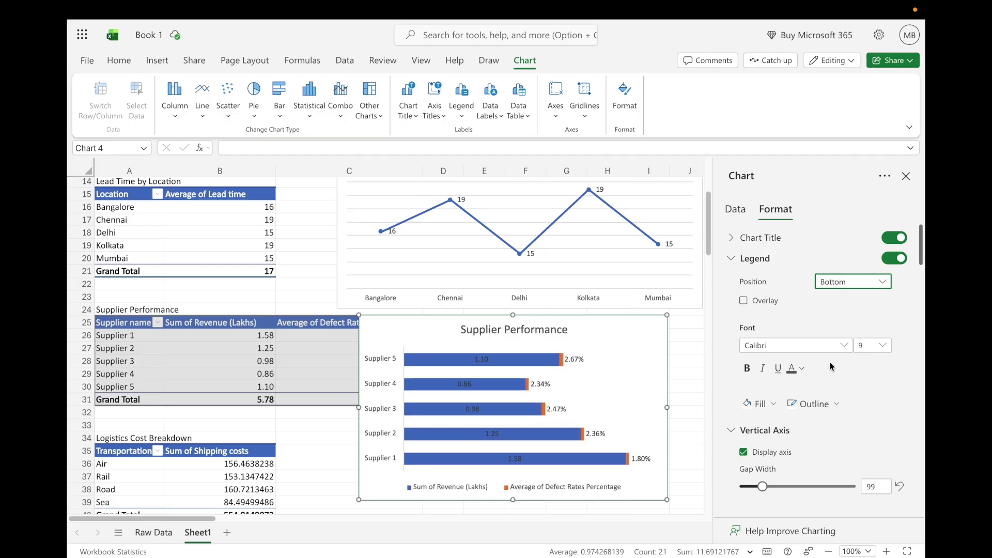
# - Set the minimum bound of the supplier chart's horizontal axis to 0.5
pyautogui.click(742, 262)
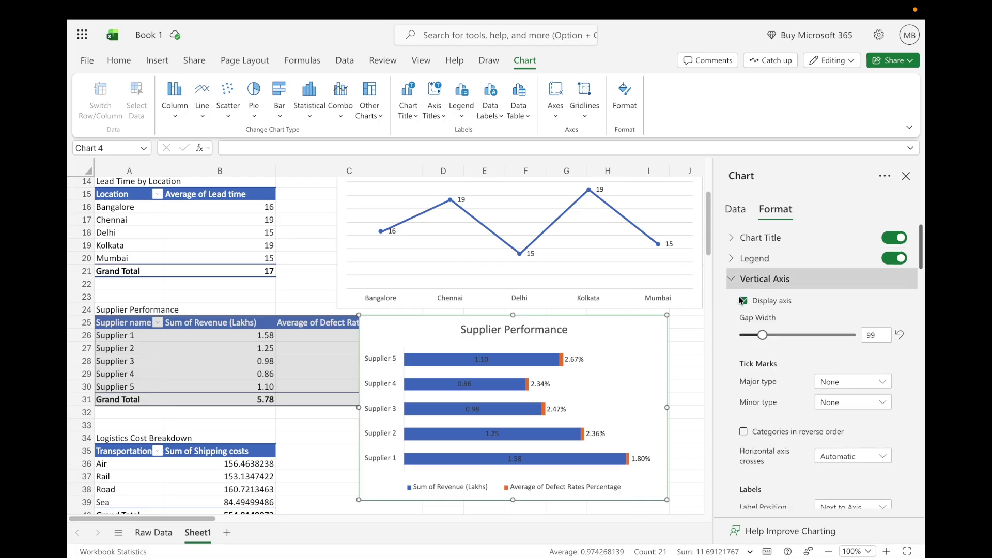
pyautogui.click(752, 279)
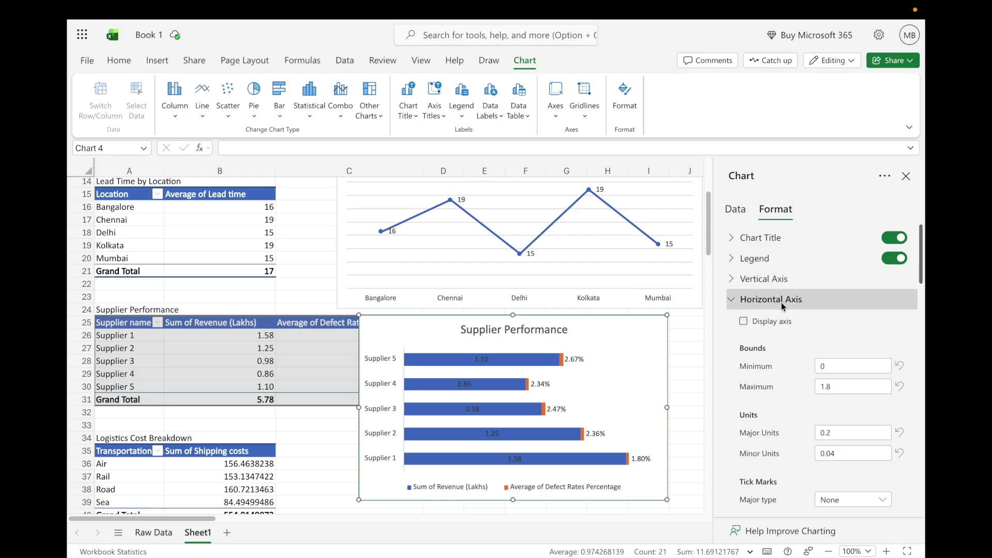
pyautogui.click(838, 366)
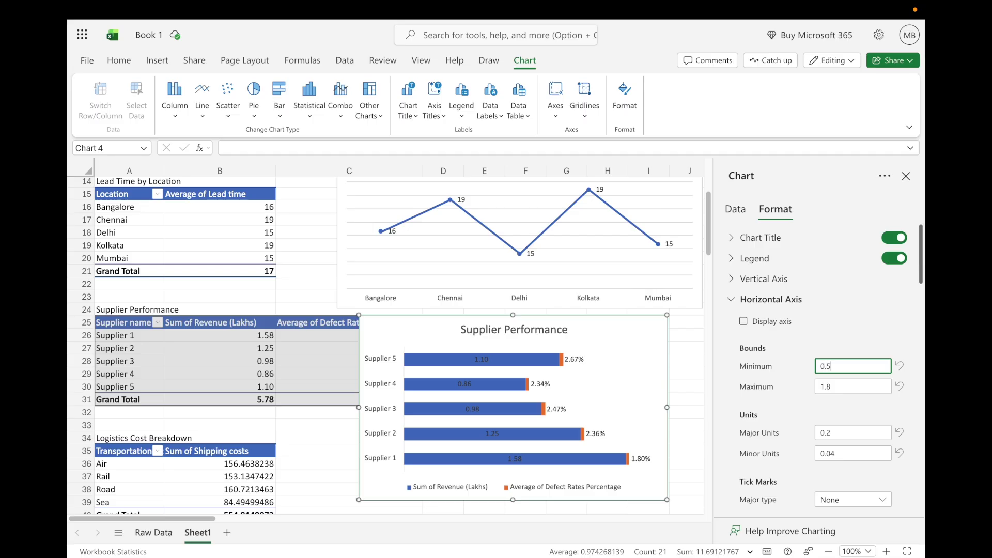
pyautogui.write('0.5')
pyautogui.click(842, 337)
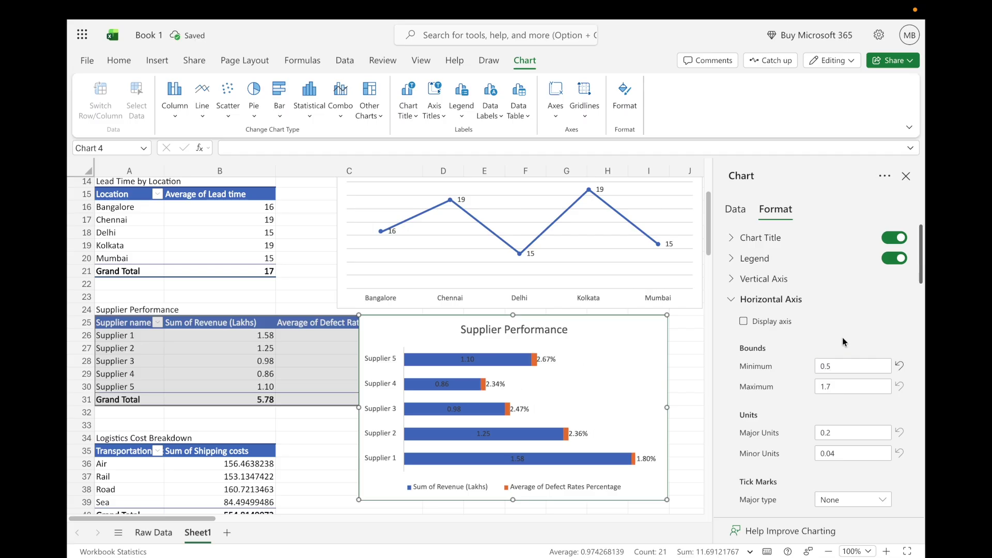
pyautogui.scroll(-1, 849, 387)
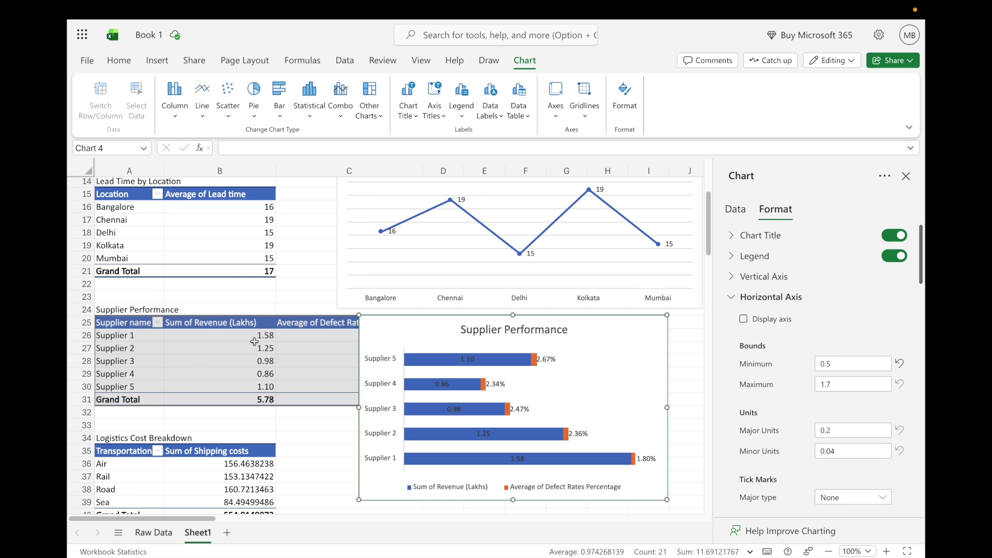
pyautogui.scroll(-5, 845, 400)
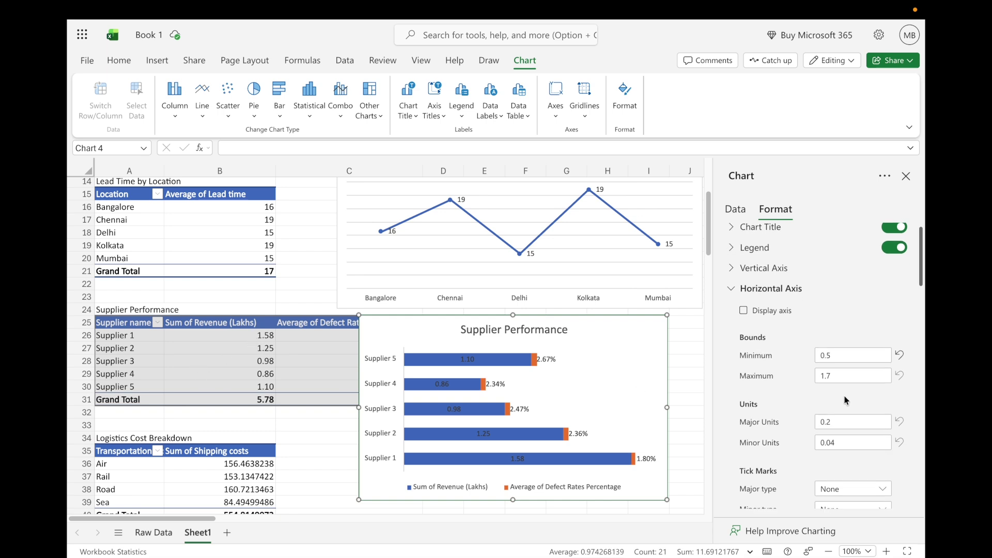
pyautogui.scroll(5, 845, 401)
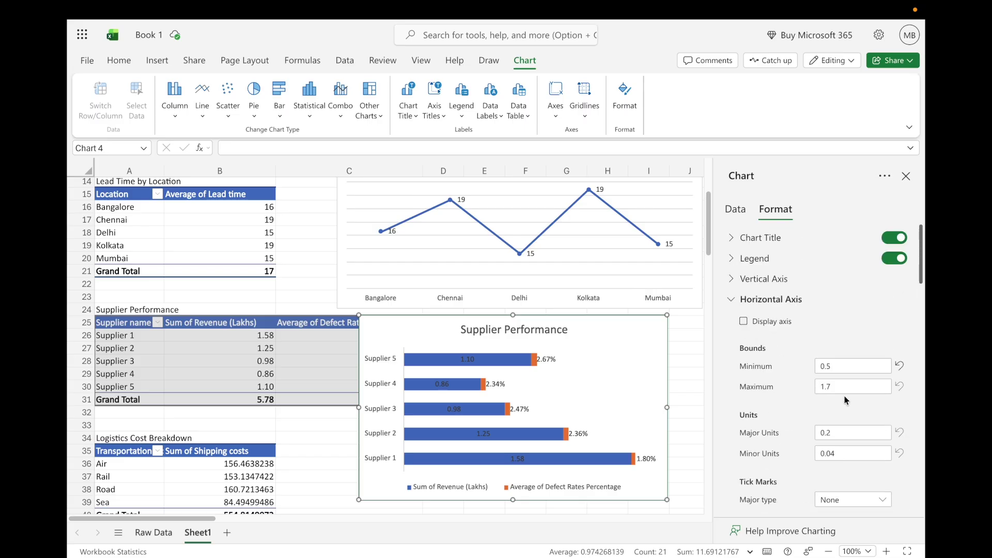
# - Close the chart formatting pane and move the Supplier Performance chart clear of its PivotTable, starting around column G, then deselect it
pyautogui.click(695, 340)
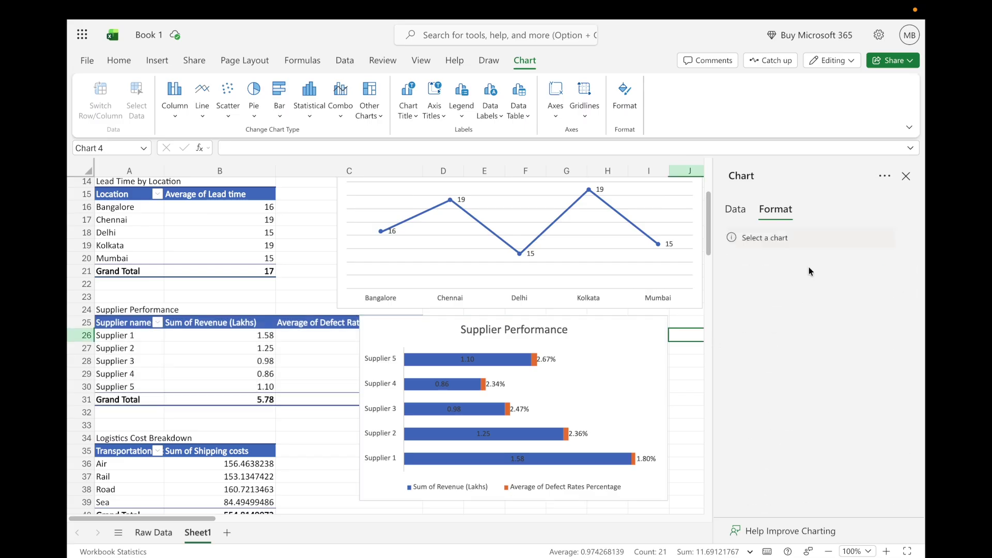
pyautogui.moveTo(623, 339); pyautogui.dragTo(826, 339)
pyautogui.click(433, 420)
# - Select the whole Logistics Cost Breakdown PivotTable, cells A35:B40, including its headers and grand total
pyautogui.scroll(-5, 433, 420)
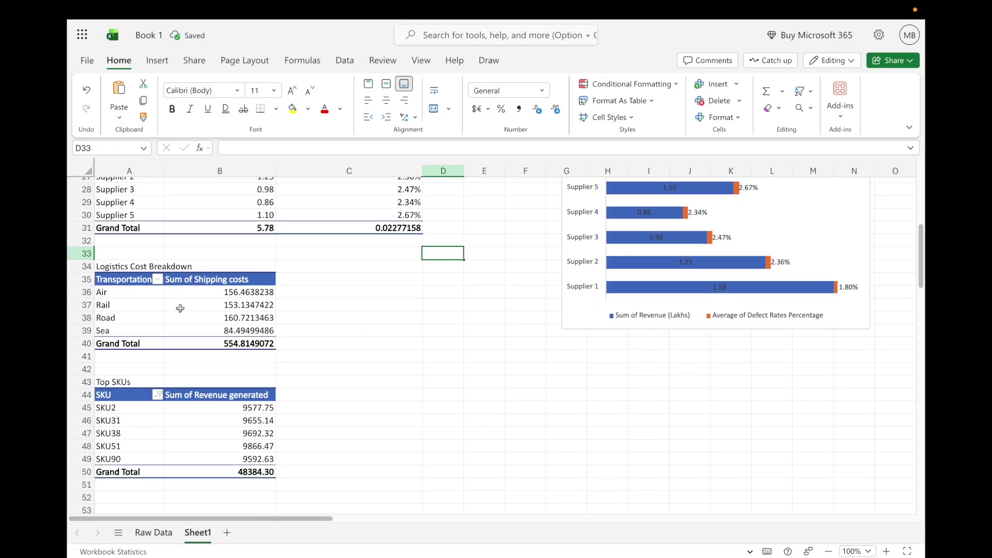
pyautogui.click(238, 304)
pyautogui.moveTo(132, 279); pyautogui.dragTo(226, 341)
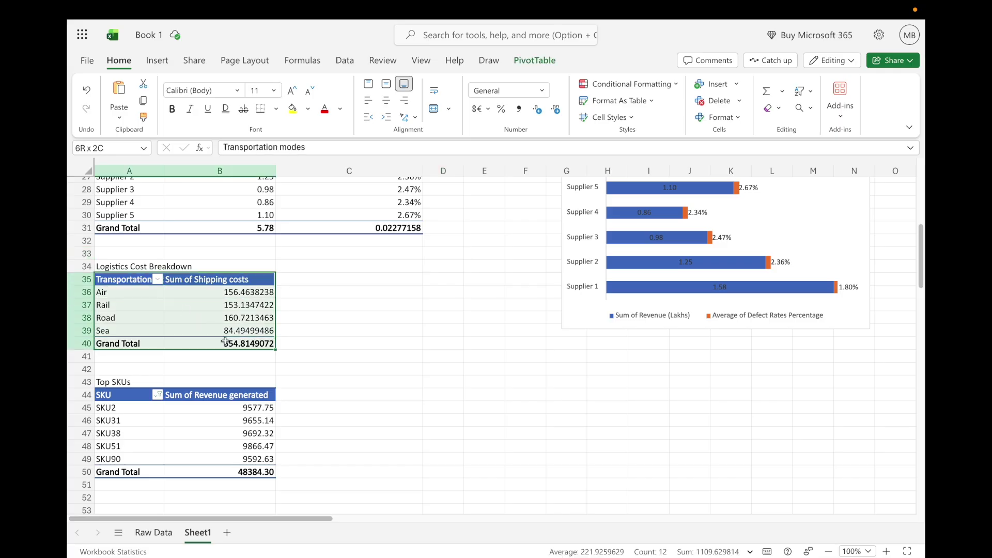
# - Insert a 2-D pie chart from the Logistics Cost Breakdown pivot table and place it beside that table
pyautogui.click(164, 61)
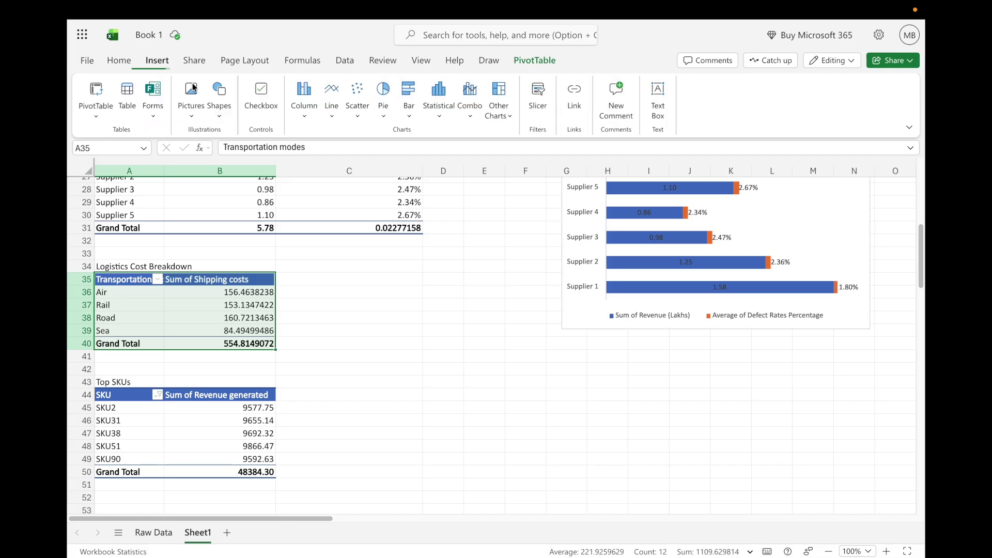
pyautogui.click(384, 118)
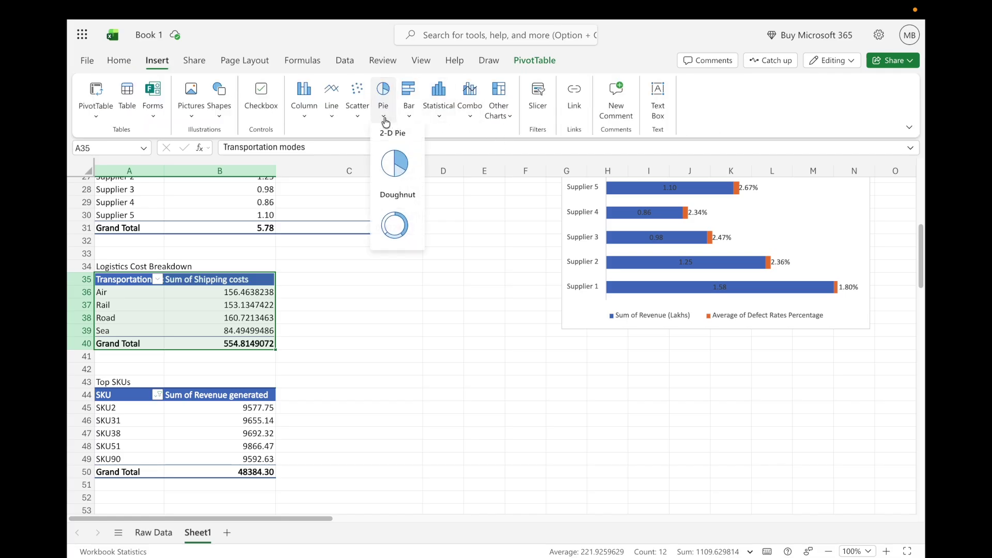
pyautogui.click(398, 164)
pyautogui.moveTo(433, 280); pyautogui.dragTo(386, 281)
# - Change the pie chart's title to "Logistics Cost Breakdown"
pyautogui.click(462, 269)
pyautogui.doubleClick(464, 270)
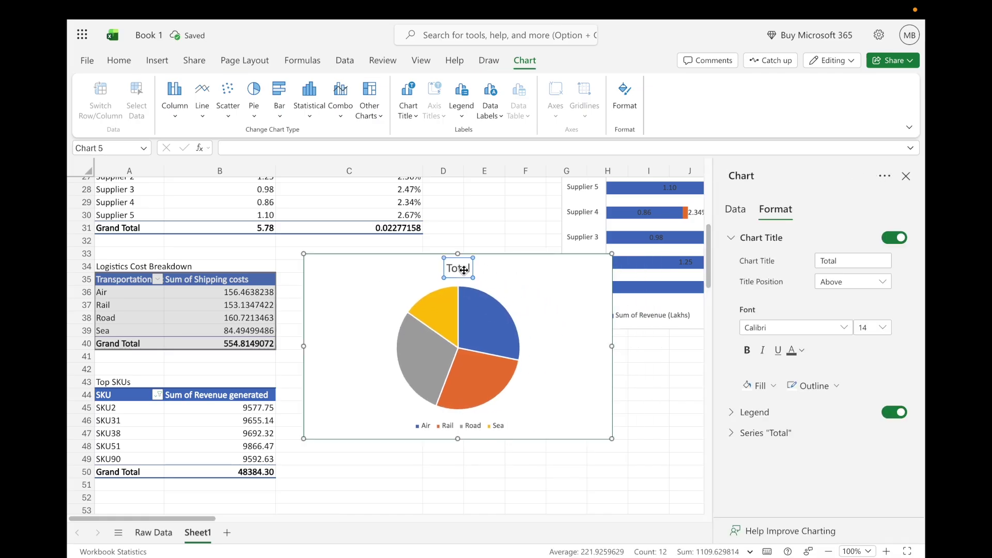
pyautogui.doubleClick(457, 266)
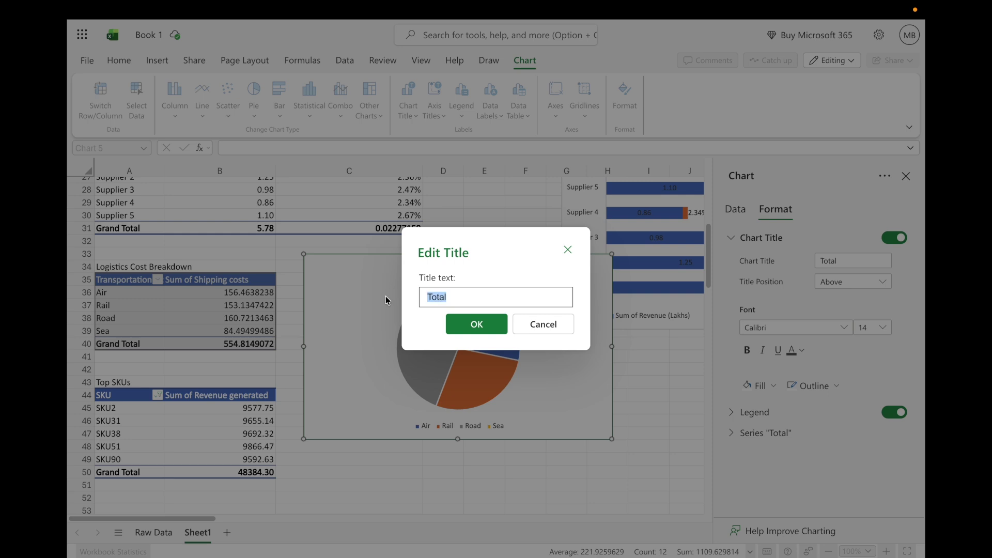
pyautogui.press('BackSpace')
pyautogui.write('Lo')
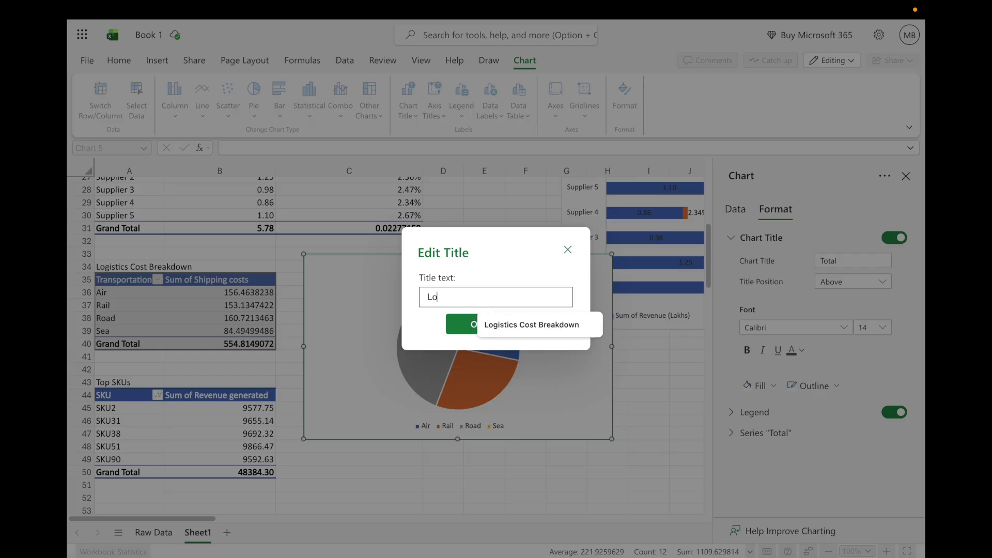
pyautogui.write('gist')
pyautogui.click(514, 323)
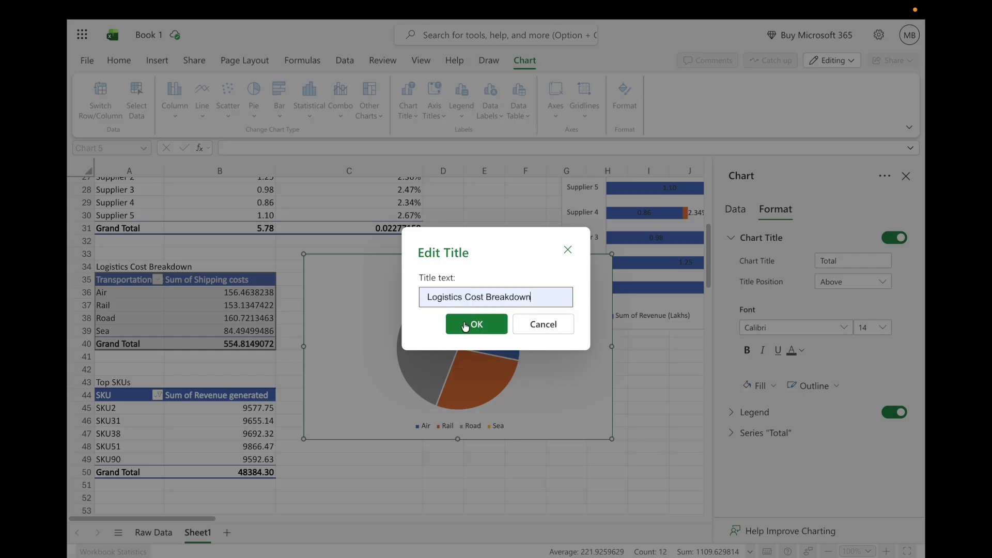
pyautogui.click(468, 323)
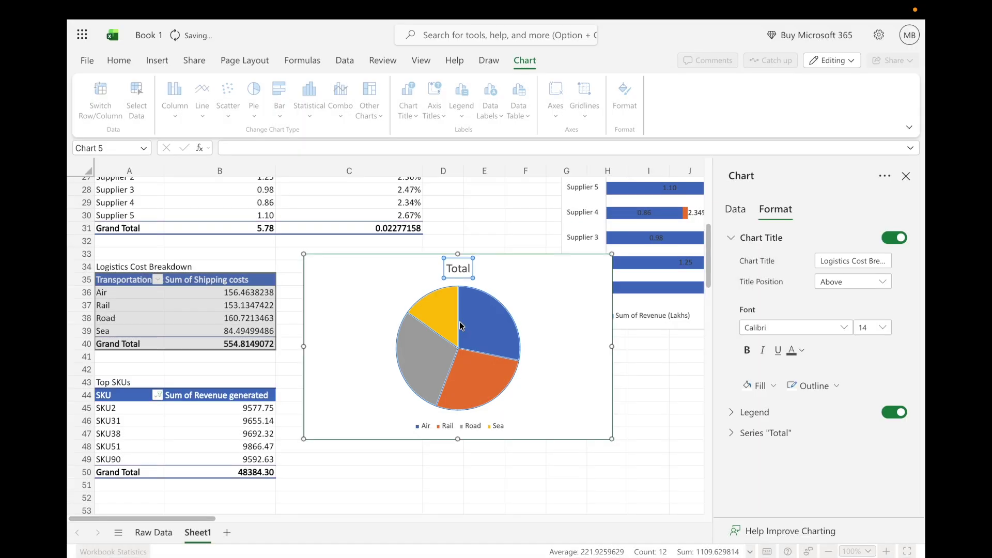
pyautogui.click(529, 320)
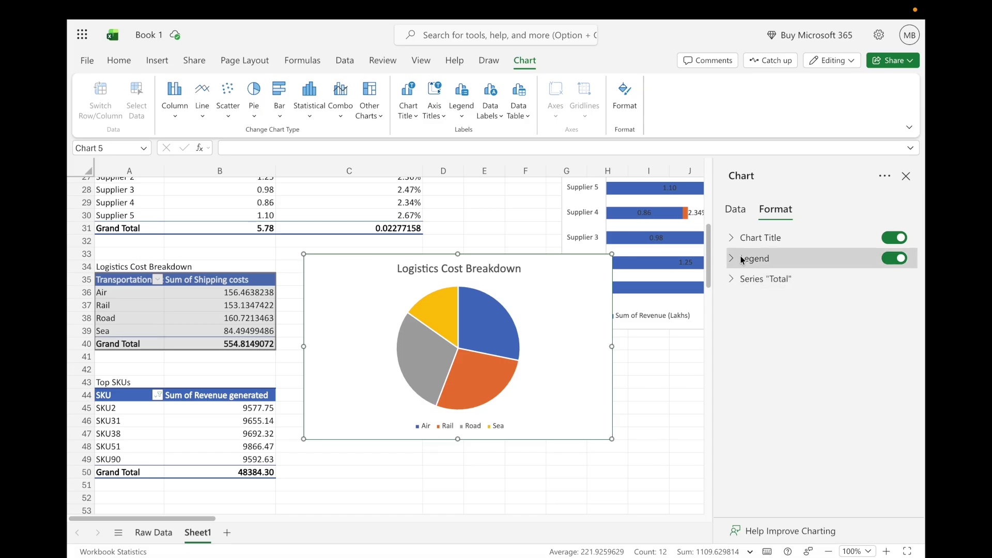
# - Hide the pie chart's legend and turn on data labels for its Total series
pyautogui.click(895, 258)
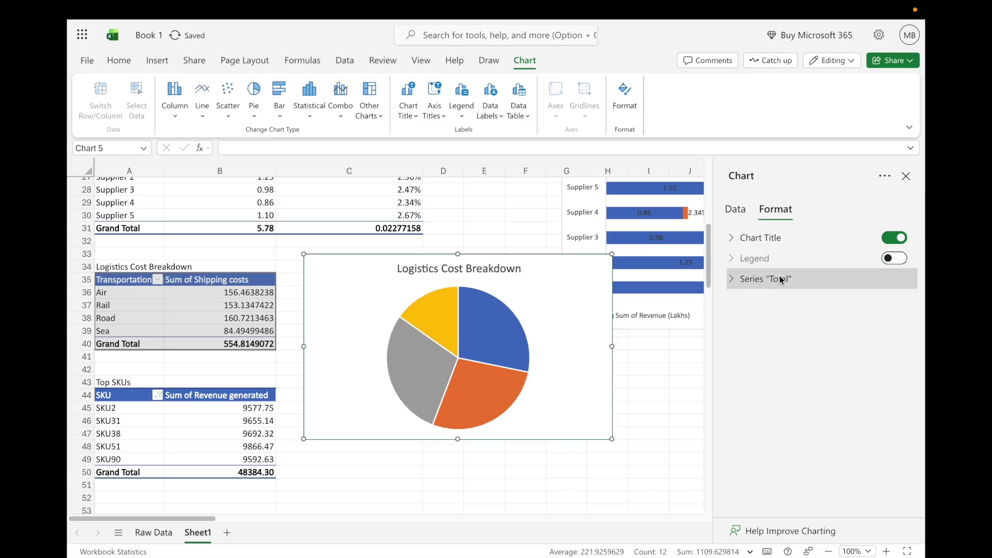
pyautogui.click(750, 279)
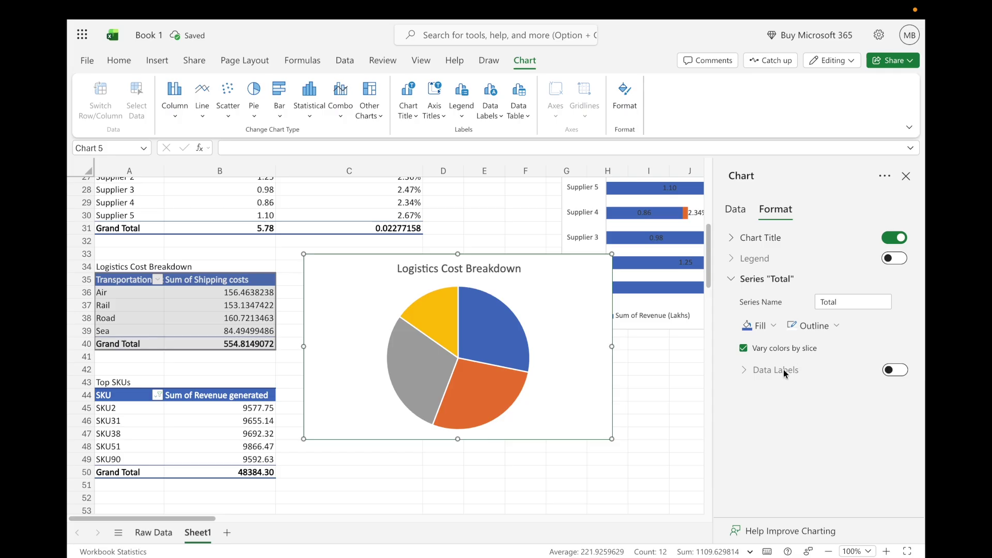
pyautogui.click(894, 370)
pyautogui.scroll(-3, 854, 392)
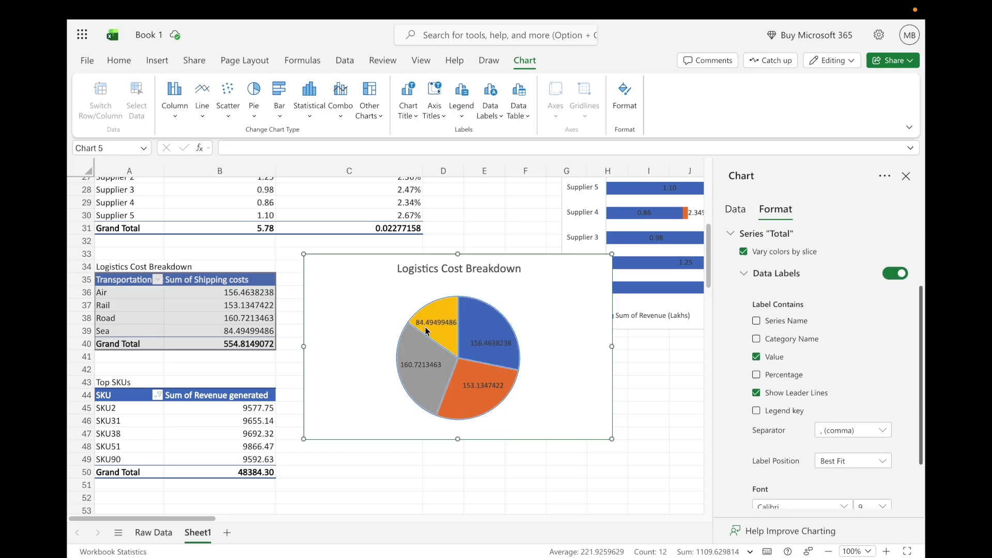
# - Make the pie chart's data labels show category name and percentage instead of the value
pyautogui.moveTo(480, 375)
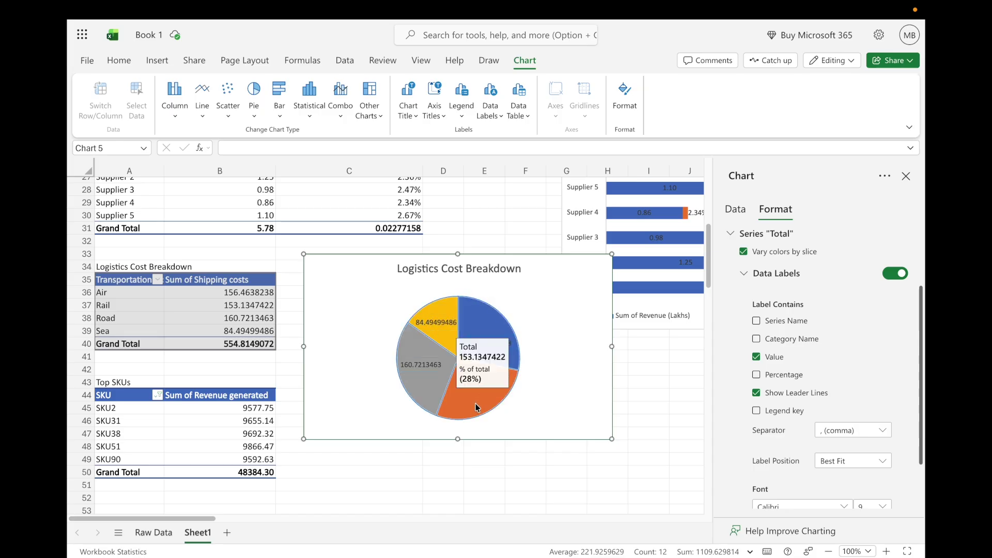
pyautogui.click(757, 375)
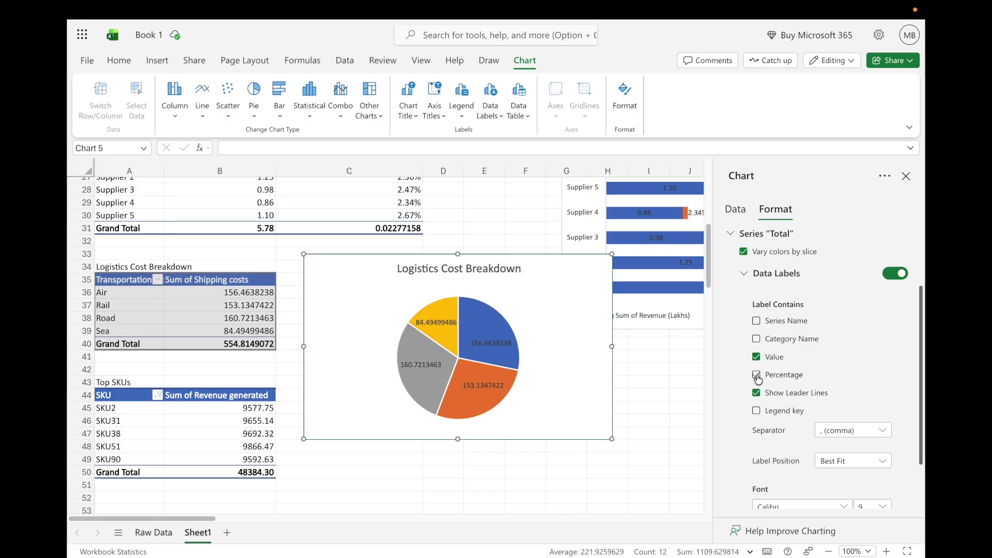
pyautogui.click(757, 356)
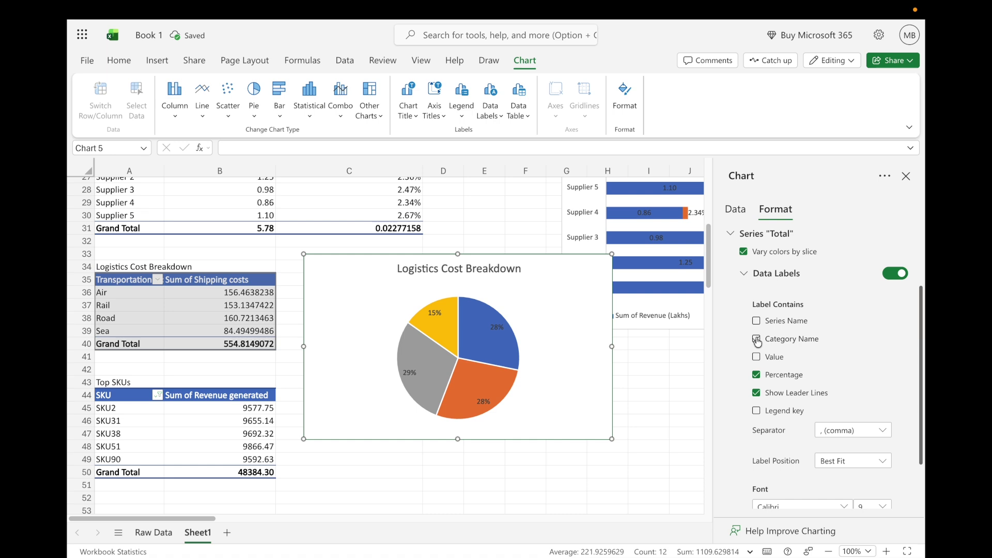
pyautogui.click(757, 339)
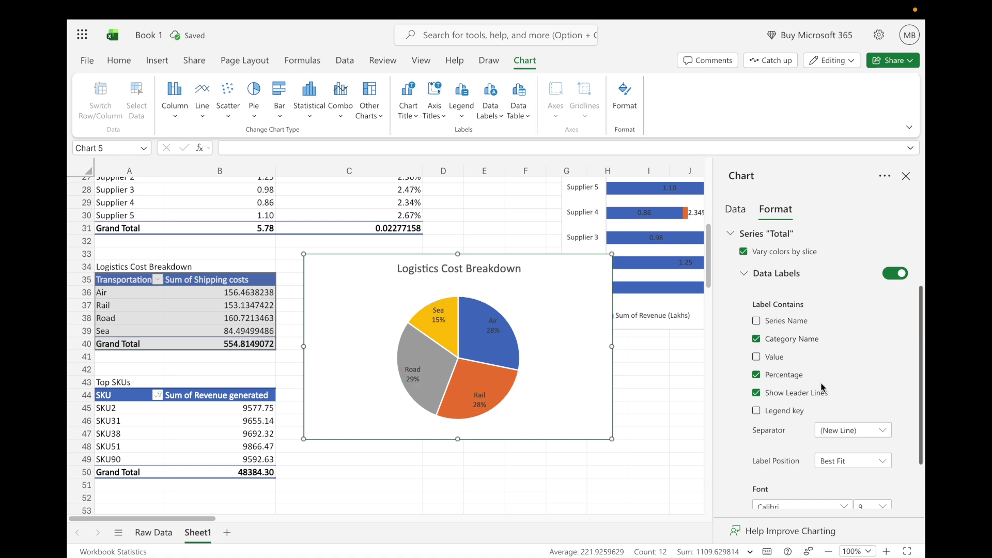
# - Set the pie chart's data label position to Center and close the chart formatting settings
pyautogui.scroll(-2, 841, 373)
pyautogui.click(876, 393)
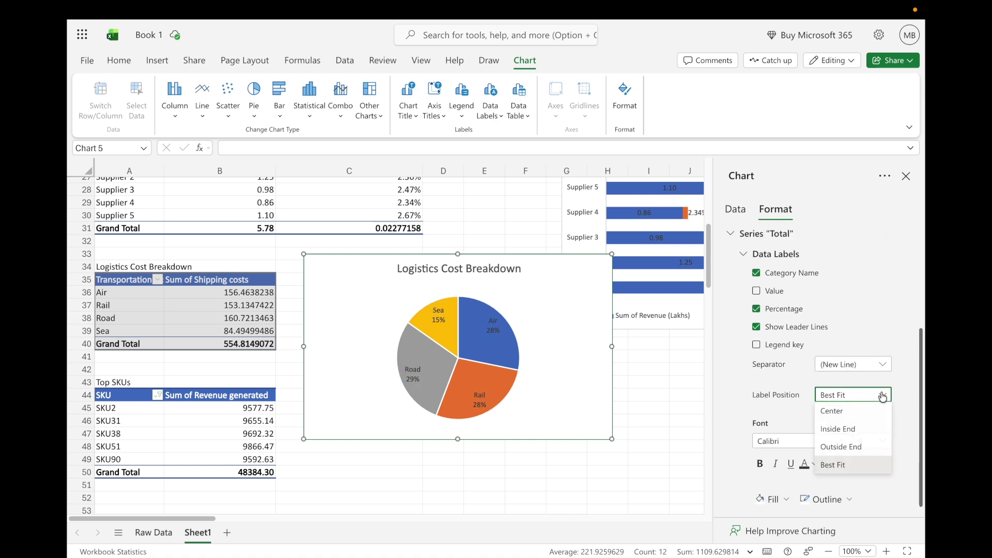
pyautogui.click(858, 410)
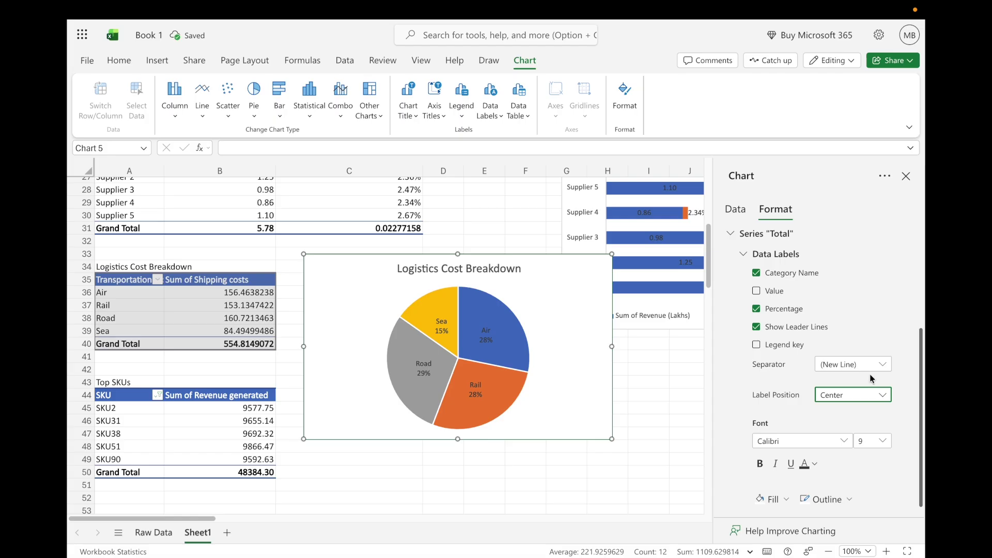
pyautogui.click(905, 176)
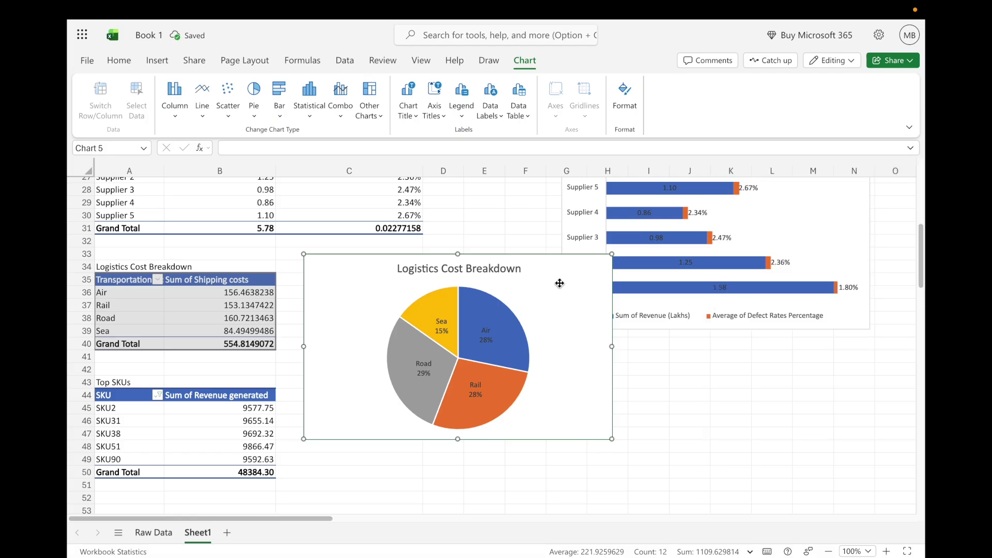
# - Shrink the Logistics Cost Breakdown pie chart slightly from its lower corner and deselect it
pyautogui.moveTo(611, 438); pyautogui.dragTo(568, 412)
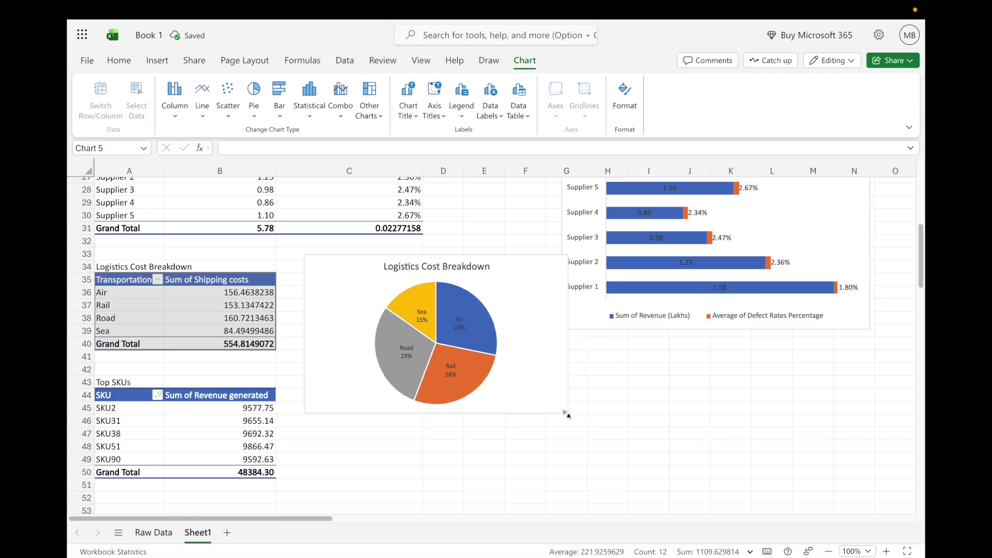
pyautogui.click(660, 390)
pyautogui.scroll(-3, 658, 390)
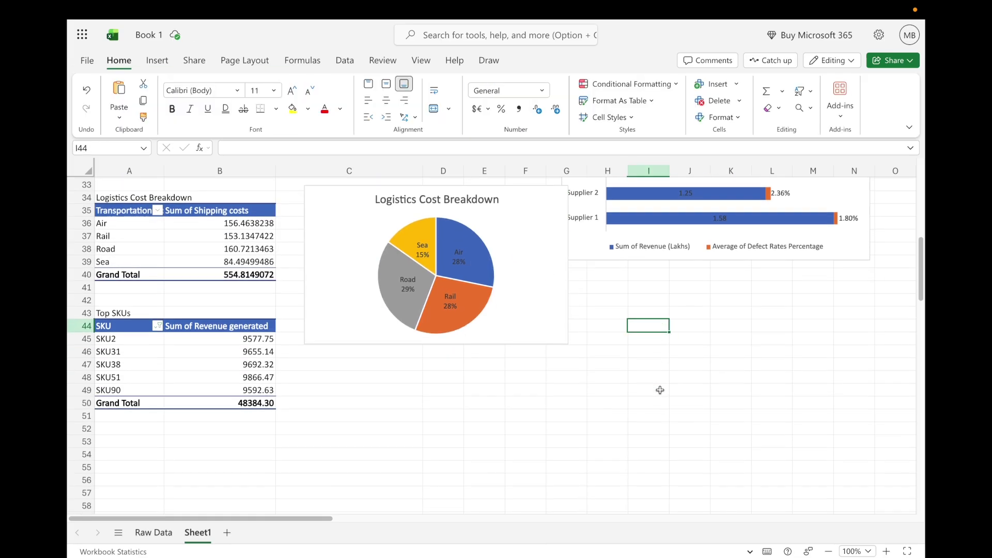
pyautogui.click(525, 413)
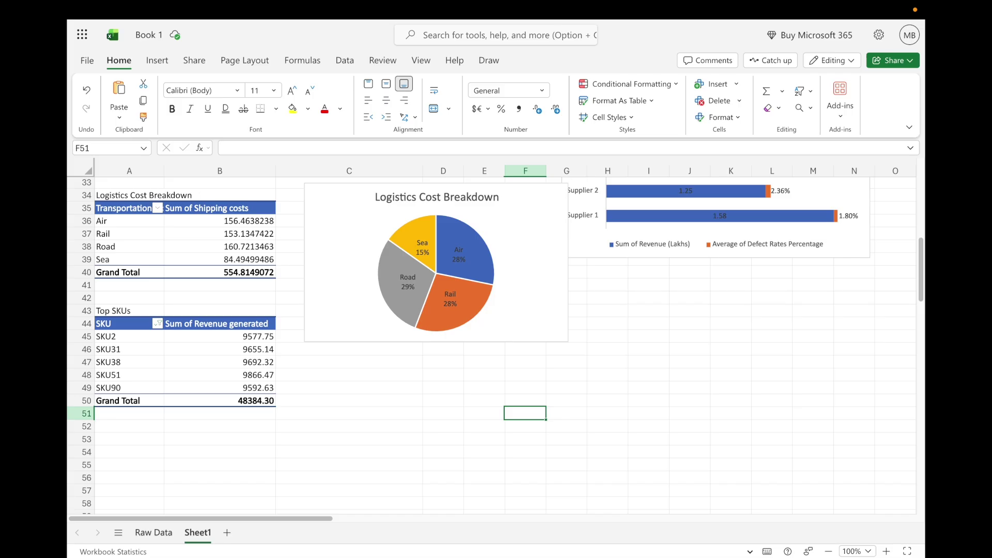
pyautogui.click(352, 425)
# - Insert a 2-D bar chart from the Top SKUs pivot table and place it below the pie chart
pyautogui.moveTo(128, 324); pyautogui.dragTo(222, 400)
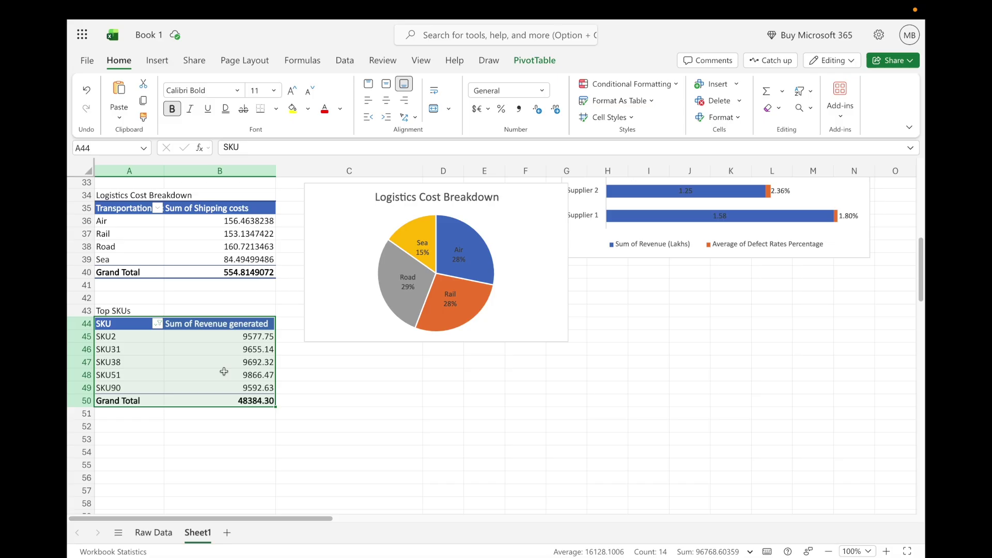
pyautogui.click(156, 61)
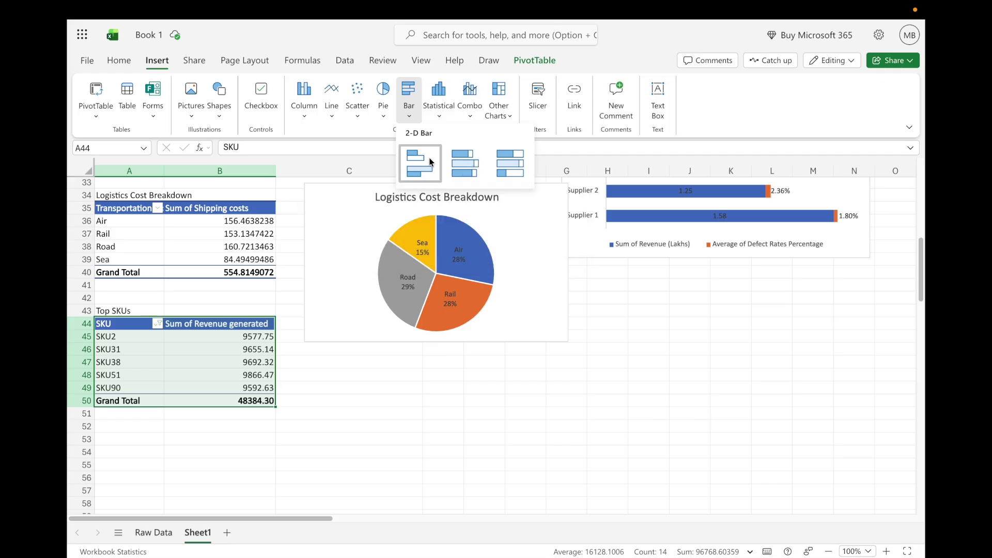
pyautogui.click(472, 158)
pyautogui.moveTo(470, 268); pyautogui.dragTo(504, 357)
# - Change the bar chart's title to "Top 5 Revenue Generating SKUs" and hide its legend
pyautogui.click(535, 359)
pyautogui.doubleClick(534, 358)
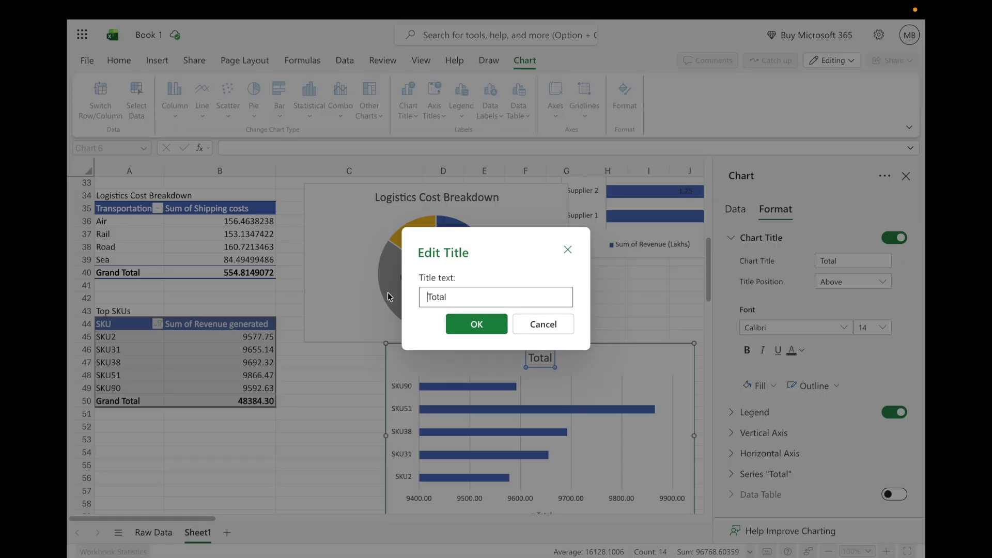
pyautogui.press('super+a')
pyautogui.press('BackSpace')
pyautogui.write('Top 5 Revenue Generating SKUs')
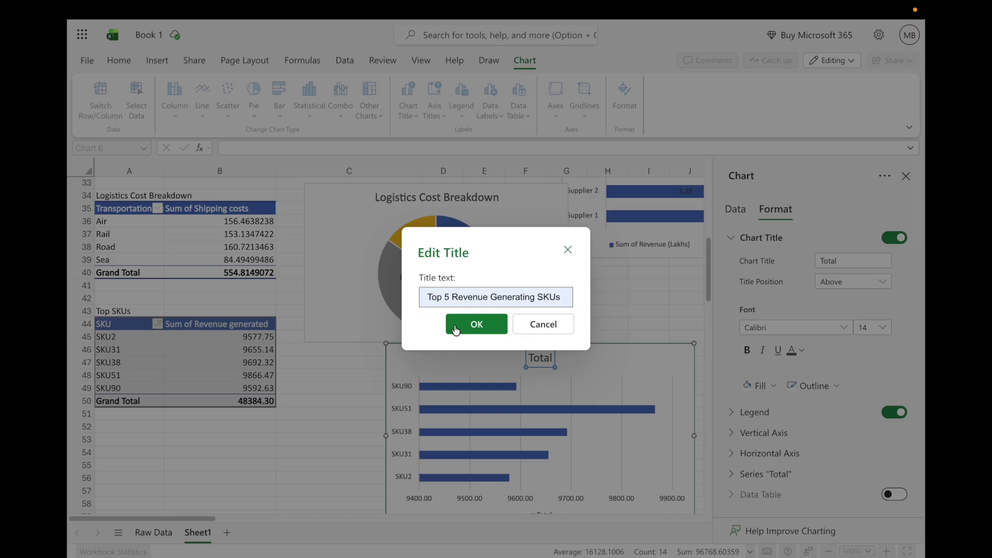
pyautogui.click(455, 330)
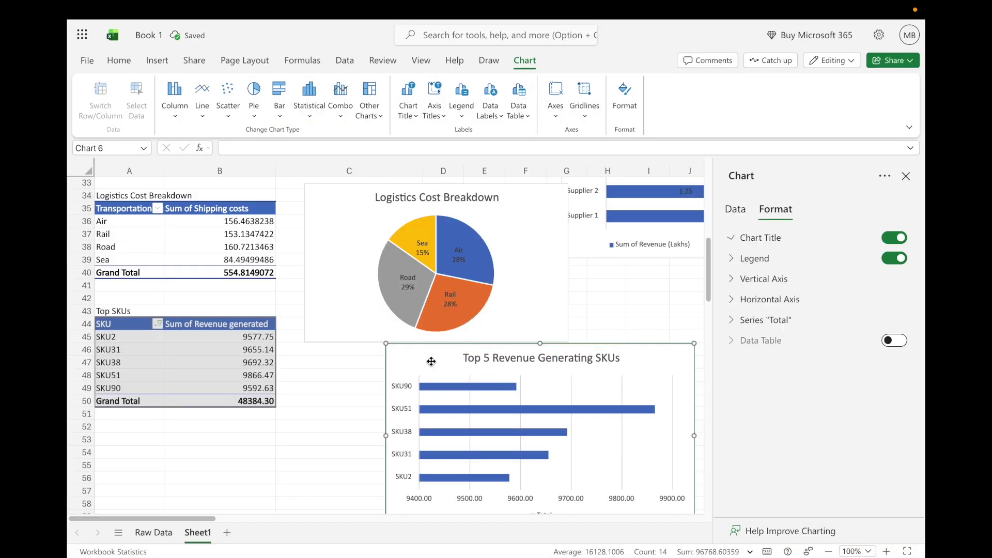
pyautogui.scroll(-5, 659, 358)
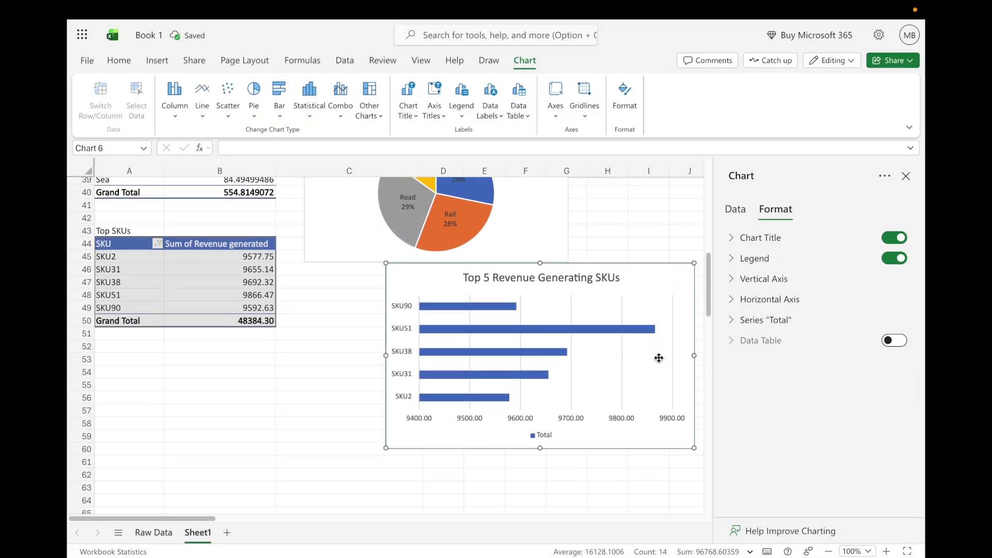
pyautogui.click(896, 259)
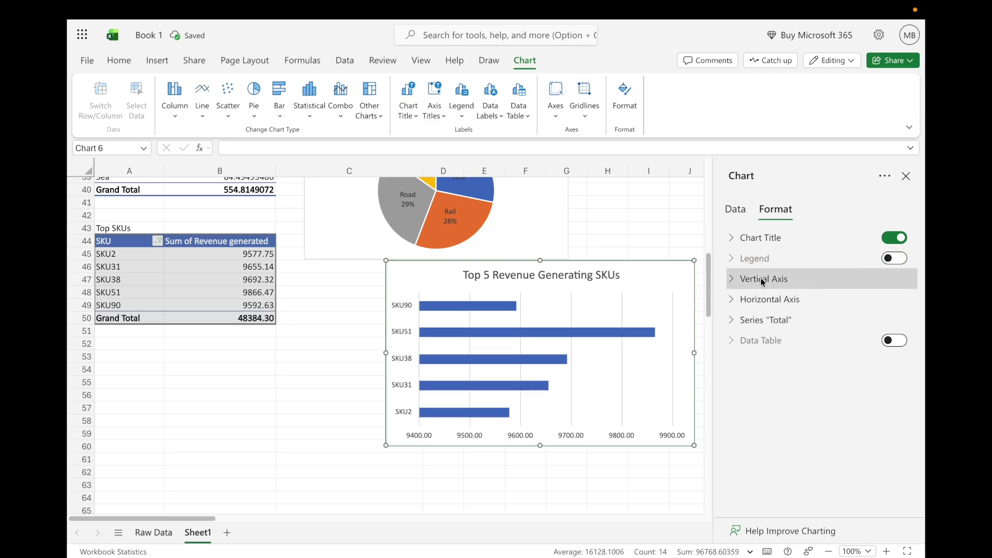
# - Hide the bar chart's horizontal axis and turn off its major gridlines
pyautogui.click(733, 281)
pyautogui.scroll(-1, 792, 318)
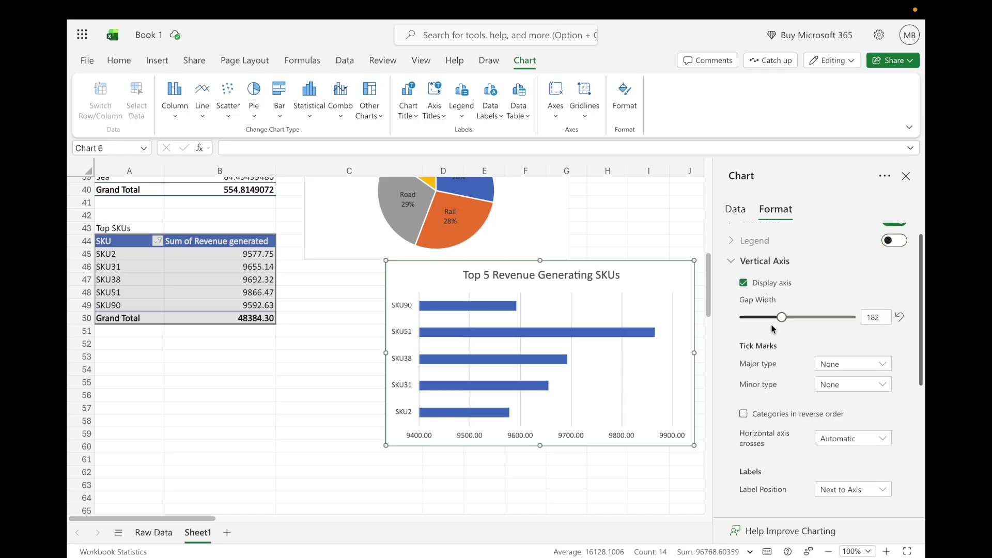
pyautogui.scroll(-5, 789, 328)
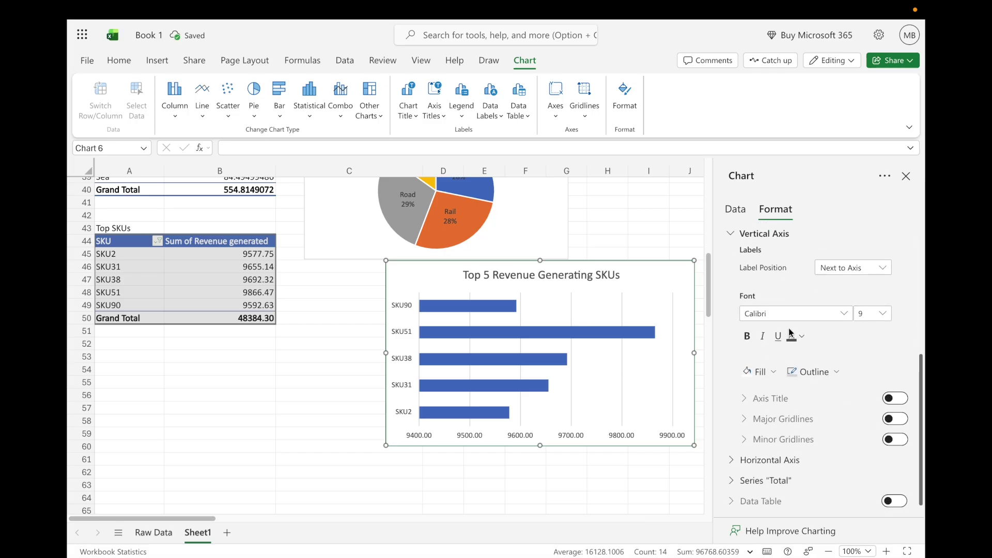
pyautogui.click(733, 459)
pyautogui.scroll(-5, 801, 427)
pyautogui.scroll(-1, 754, 290)
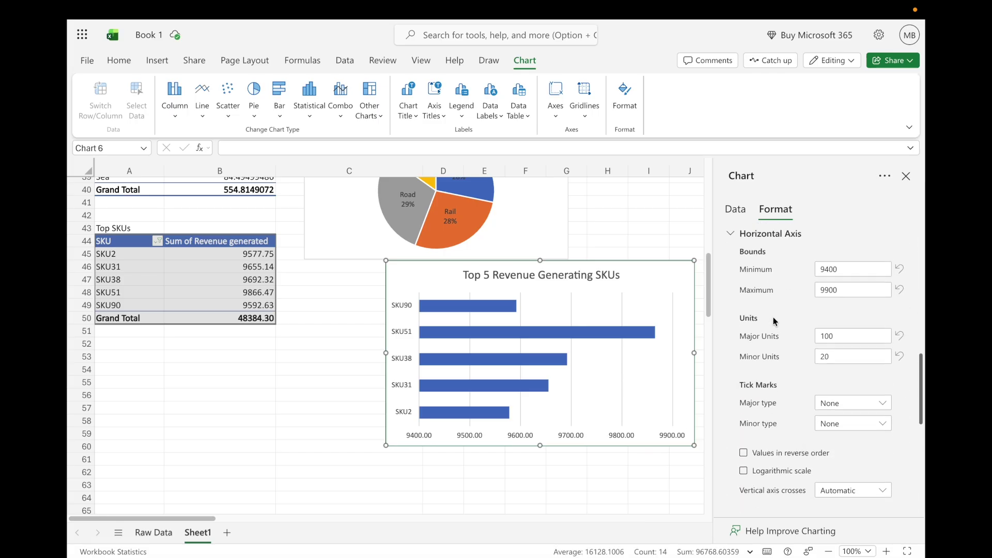
pyautogui.click(743, 244)
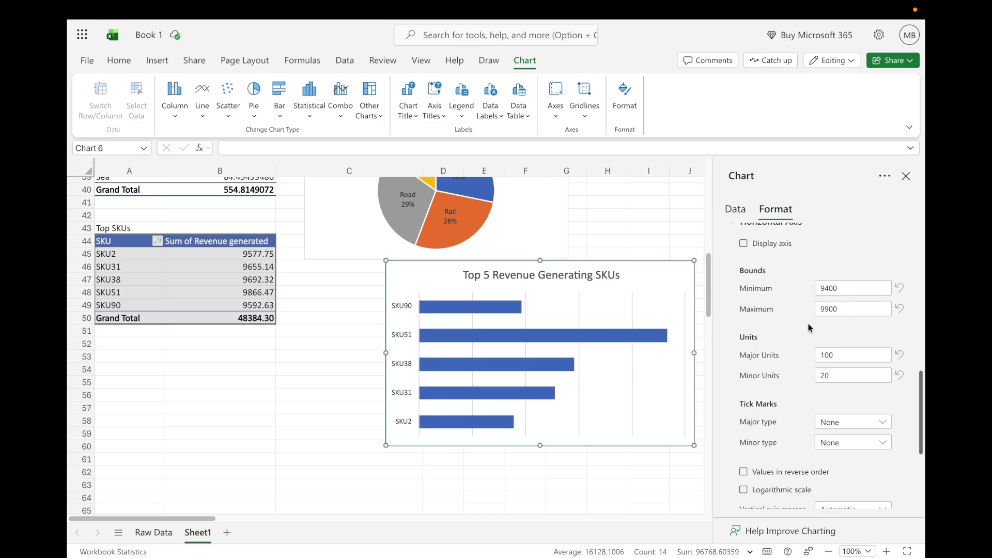
pyautogui.scroll(-4, 801, 321)
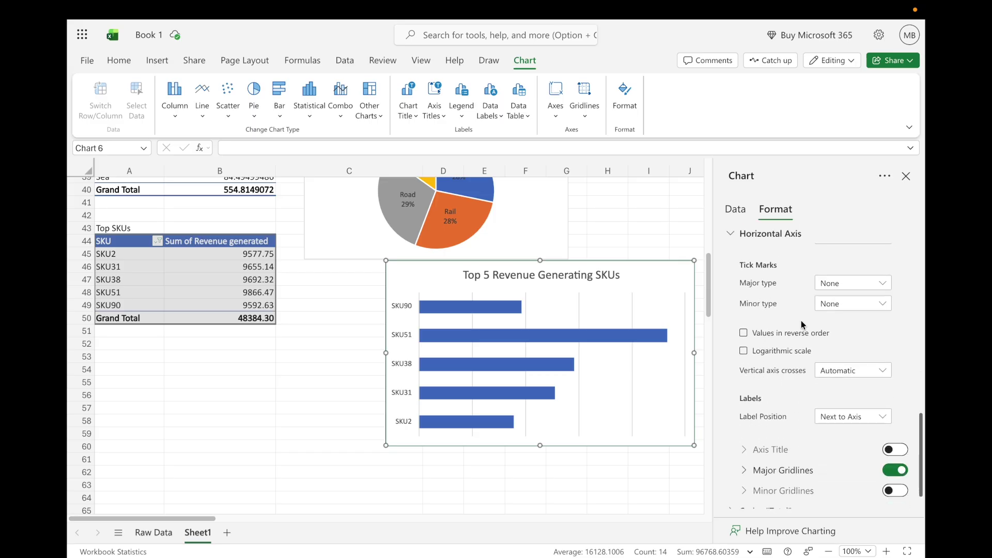
pyautogui.click(893, 438)
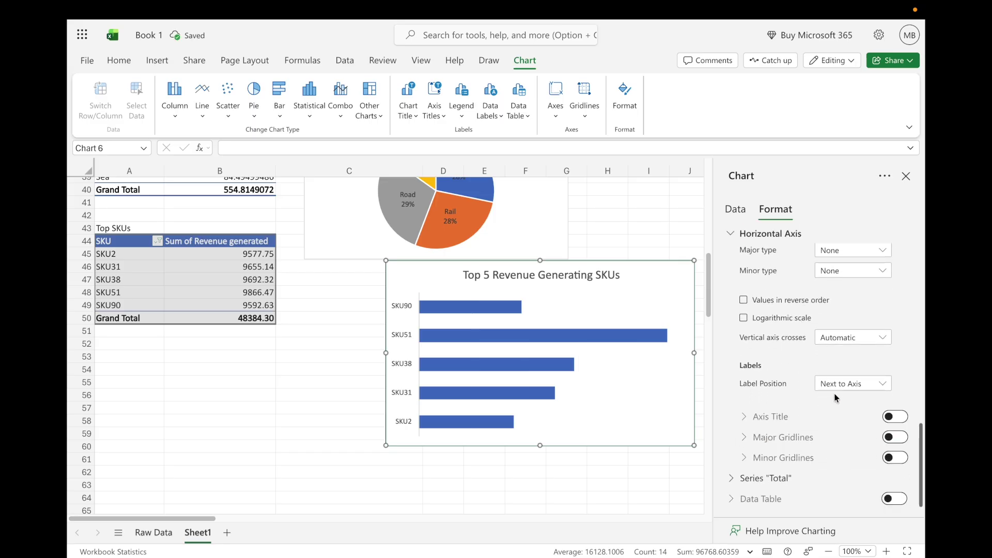
# - Turn on data labels for the "Total" series of the Top 5 Revenue Generating SKUs chart and close the formatting pane
pyautogui.click(770, 477)
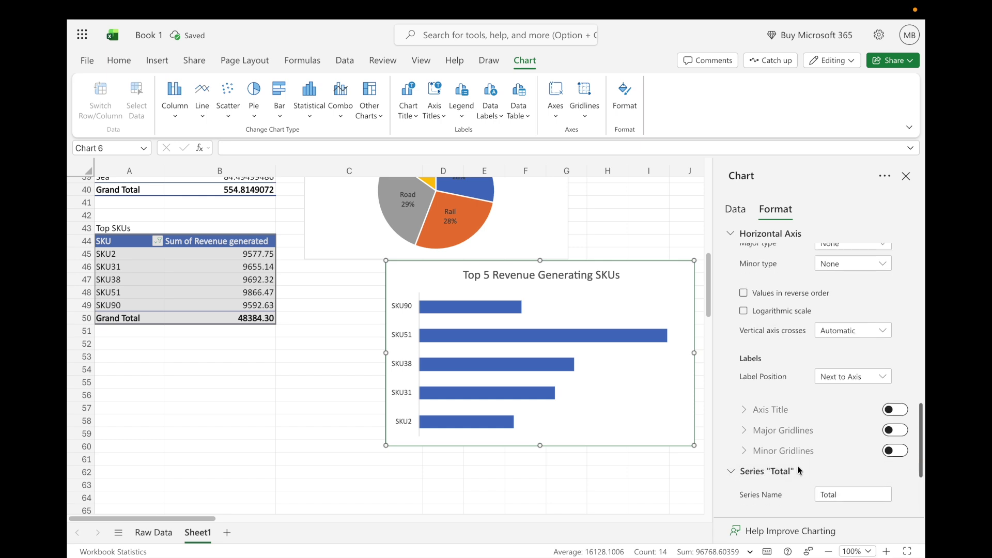
pyautogui.click(894, 439)
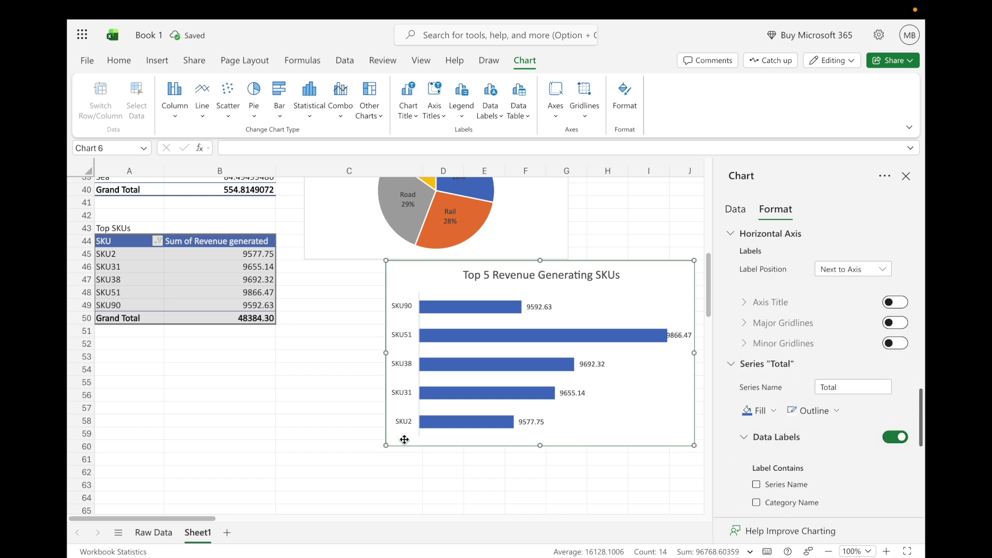
pyautogui.click(906, 176)
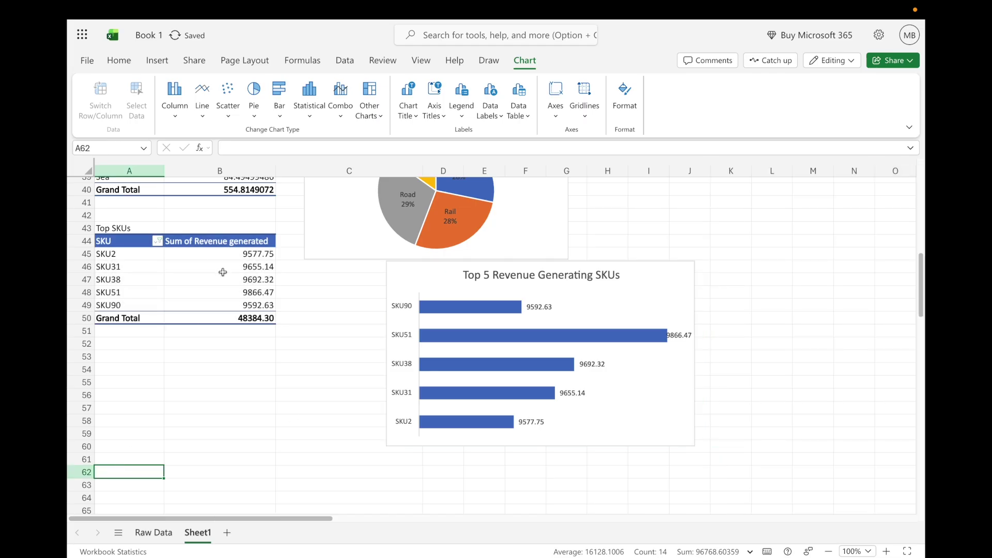
# - Format the revenue values in the Top SKUs pivot table, including the grand total, as Currency
pyautogui.moveTo(240, 252); pyautogui.dragTo(241, 317)
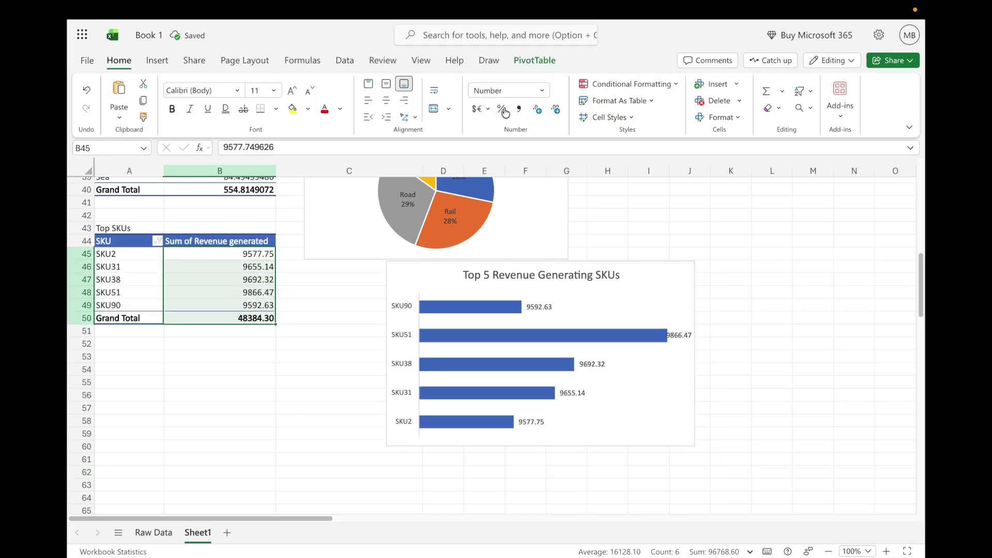
pyautogui.click(542, 90)
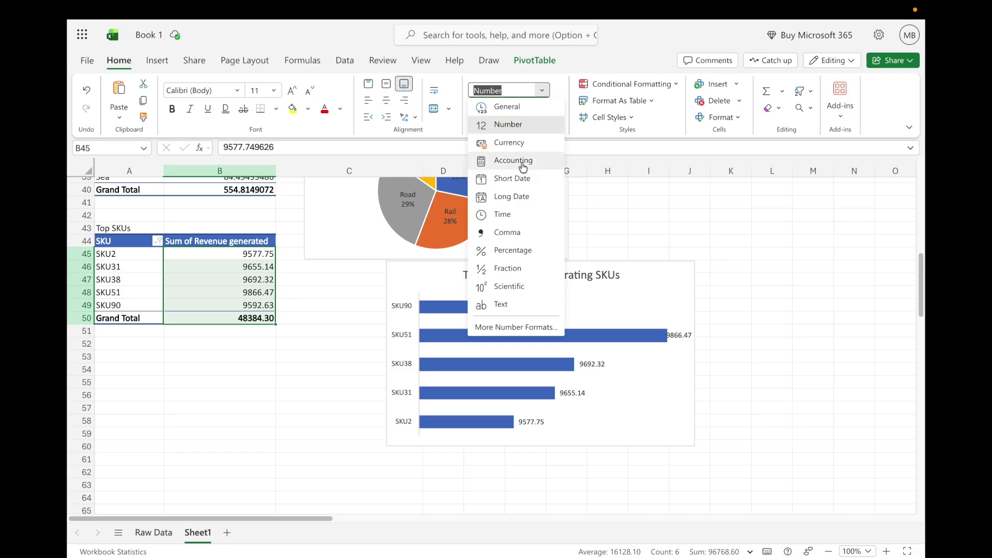
pyautogui.click(515, 143)
pyautogui.click(310, 290)
pyautogui.rightClick(261, 279)
pyautogui.click(262, 336)
# - Move the Top 5 Revenue Generating SKUs chart closer to its pivot table, just below the pie chart, and deselect it
pyautogui.rightClick(417, 280)
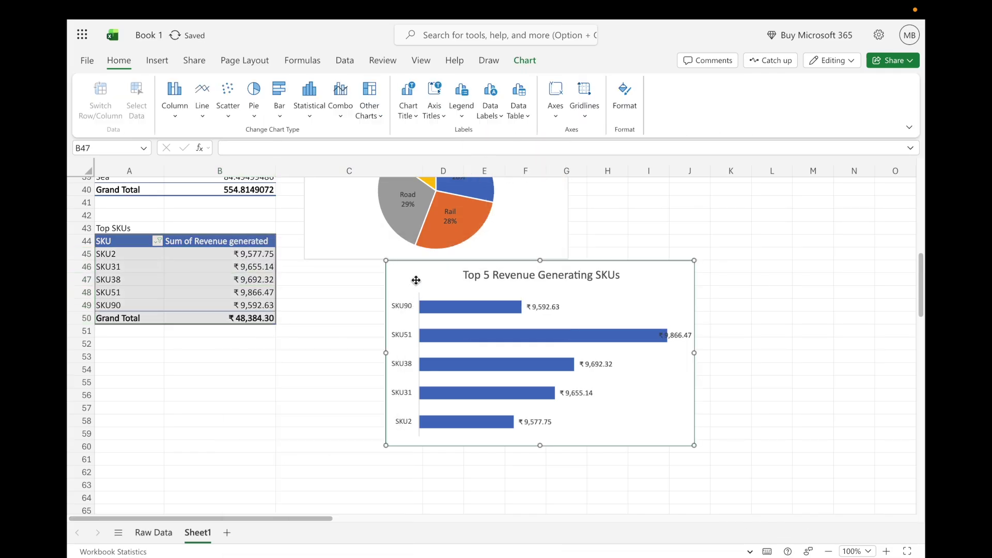
pyautogui.moveTo(418, 281); pyautogui.dragTo(310, 363)
pyautogui.moveTo(239, 417); pyautogui.dragTo(355, 290)
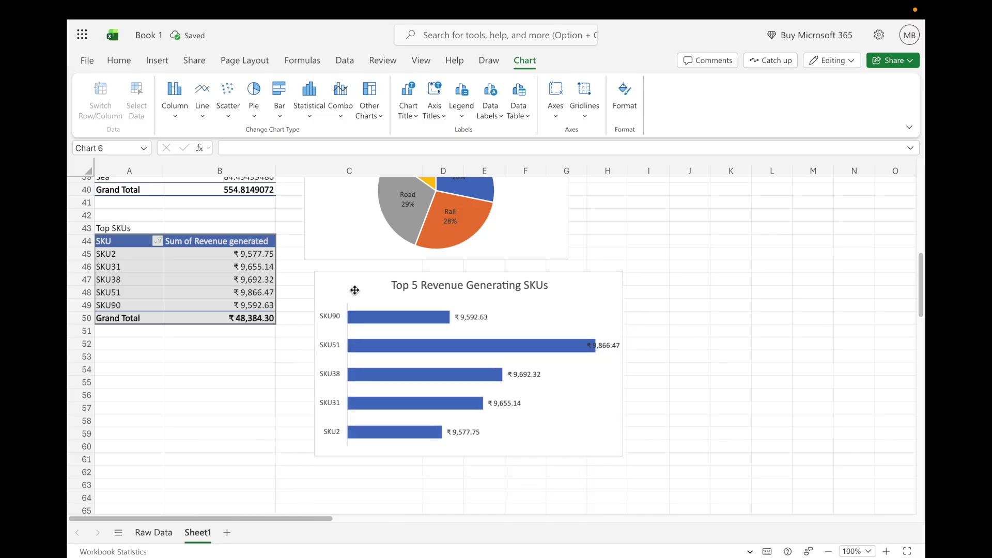
pyautogui.click(717, 314)
# - Review all charts on Sheet1, from Revenue by Product Category down to Top 5 Revenue Generating SKUs
pyautogui.scroll(10, 504, 320)
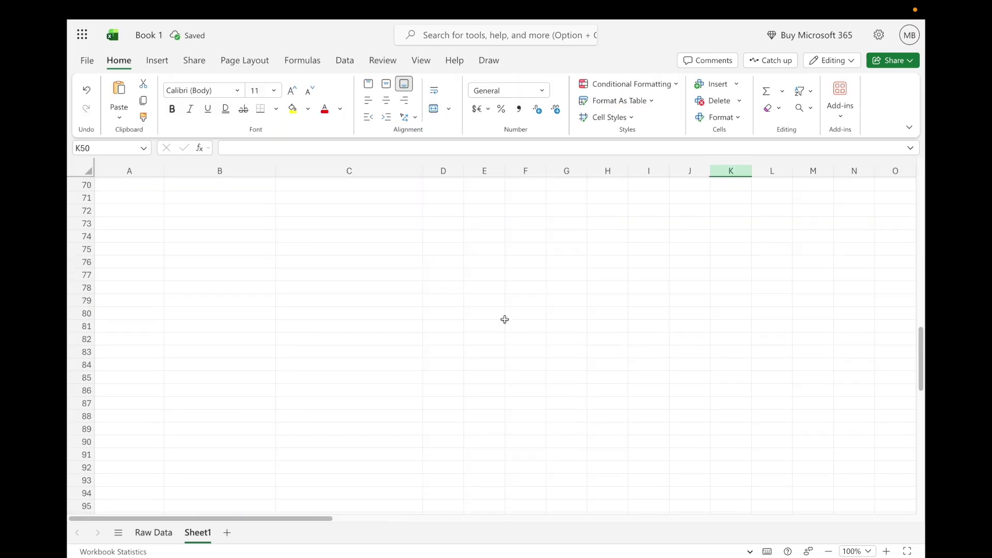
pyautogui.click(465, 211)
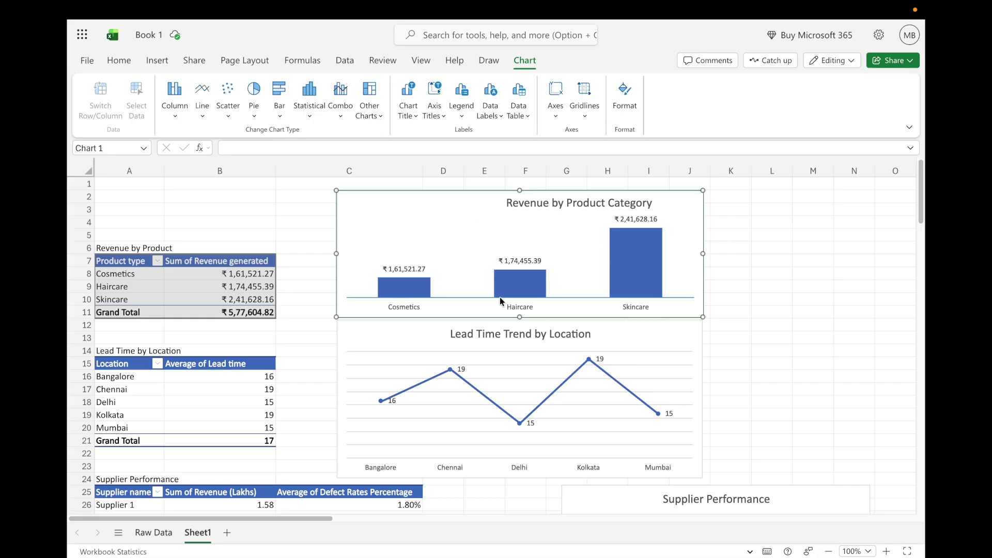
pyautogui.scroll(-4, 501, 296)
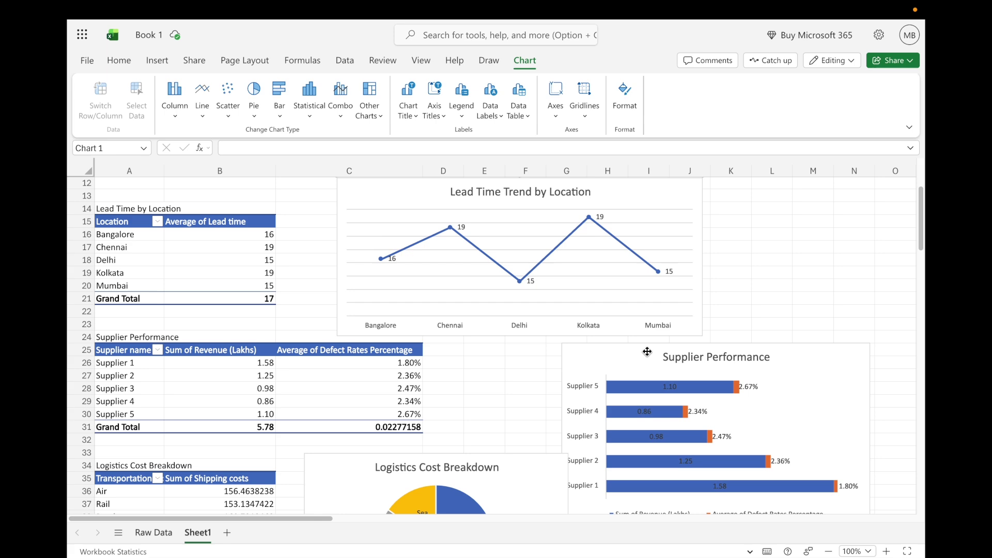
pyautogui.scroll(-4, 646, 352)
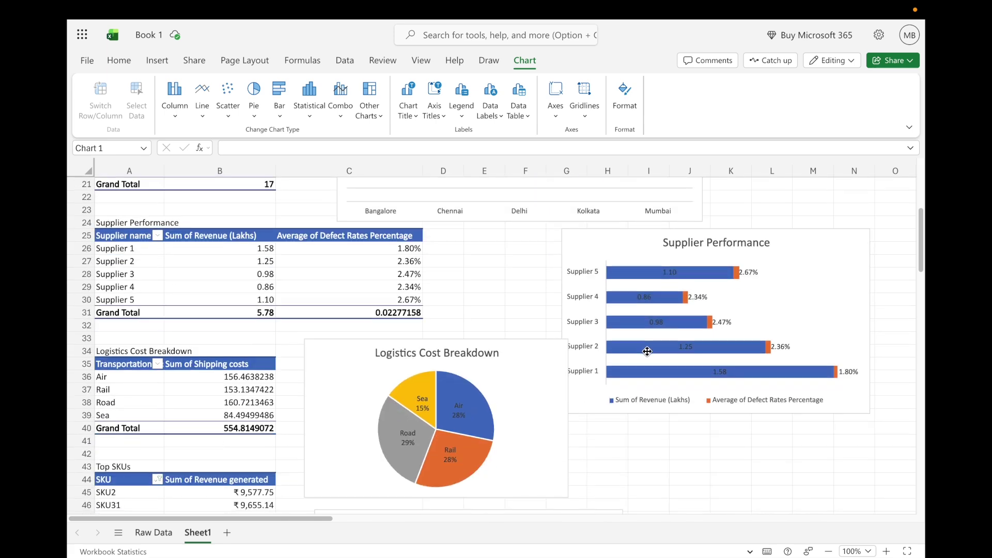
pyautogui.click(359, 346)
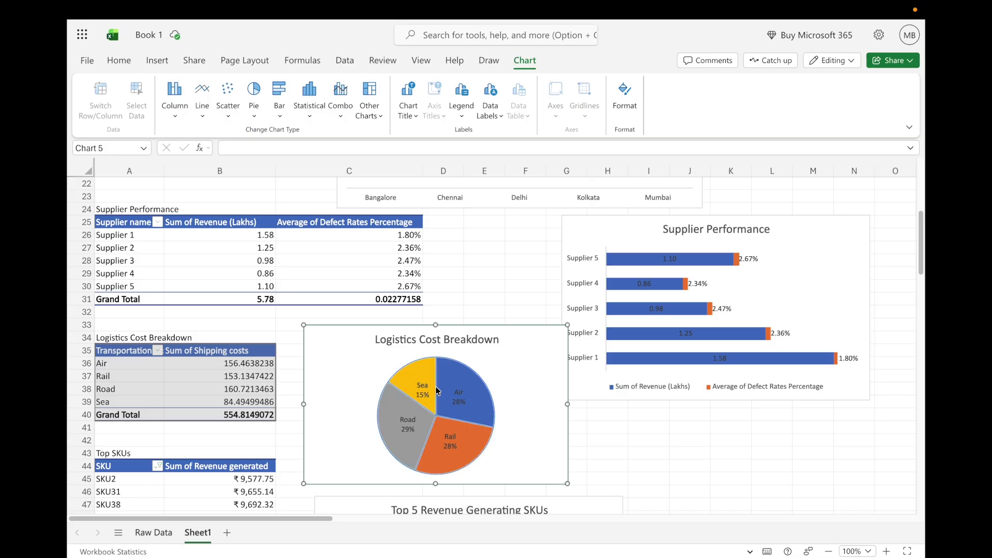
pyautogui.click(457, 398)
pyautogui.scroll(-6, 455, 396)
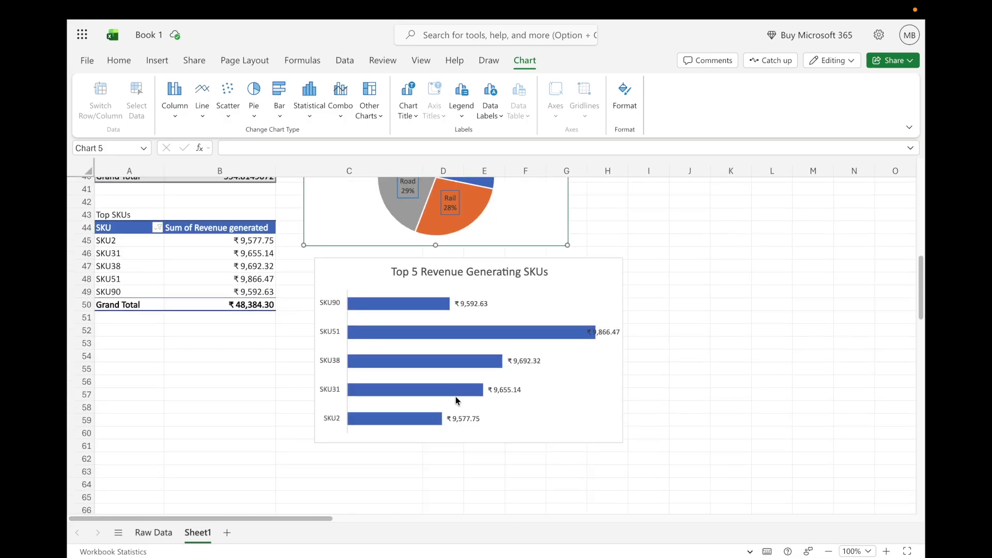
pyautogui.scroll(14, 454, 396)
pyautogui.scroll(-1, 457, 398)
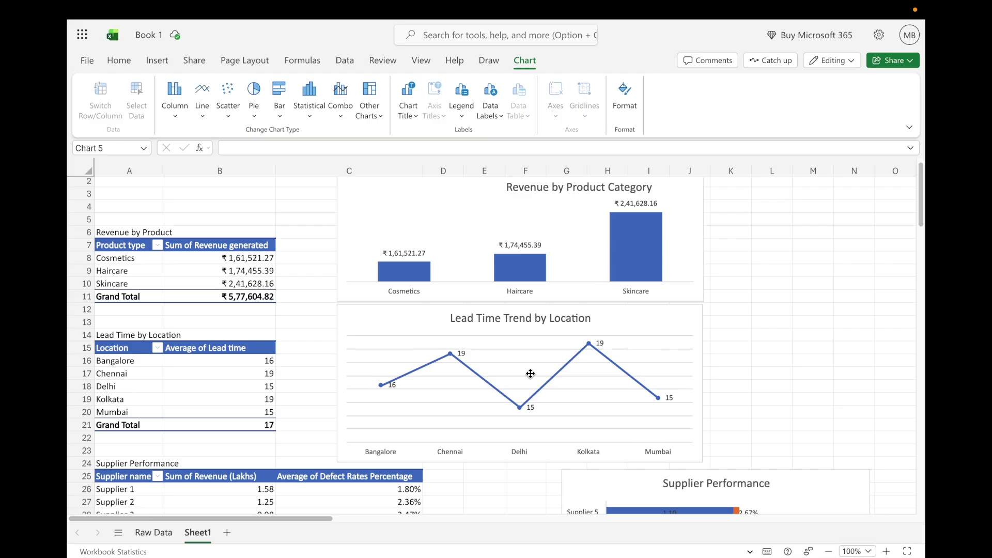
pyautogui.scroll(-7, 531, 373)
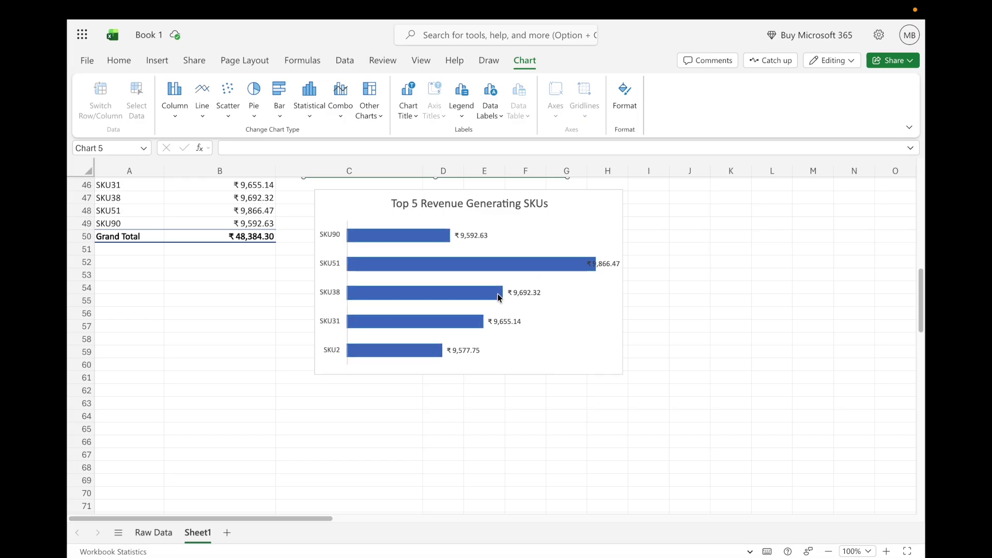
pyautogui.moveTo(500, 298)
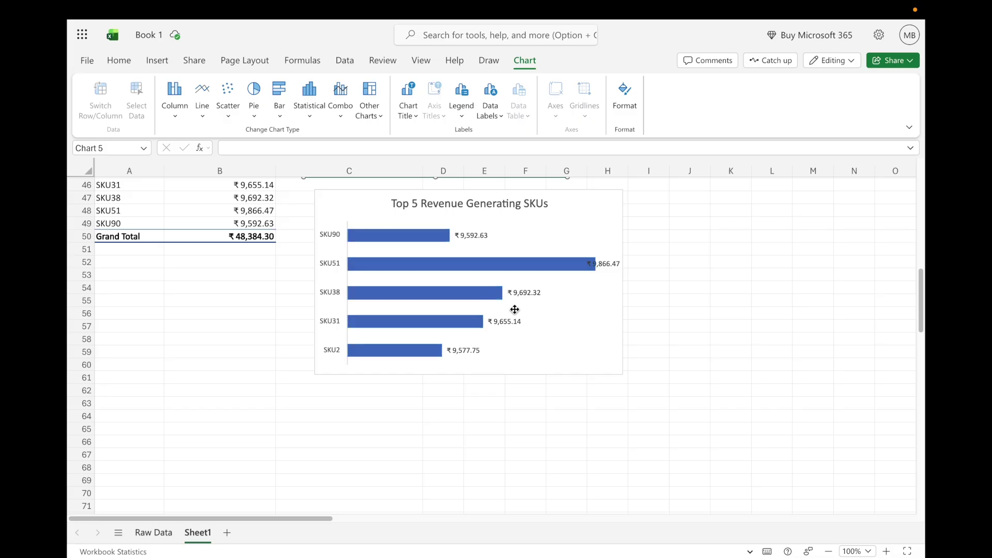
pyautogui.scroll(7, 510, 306)
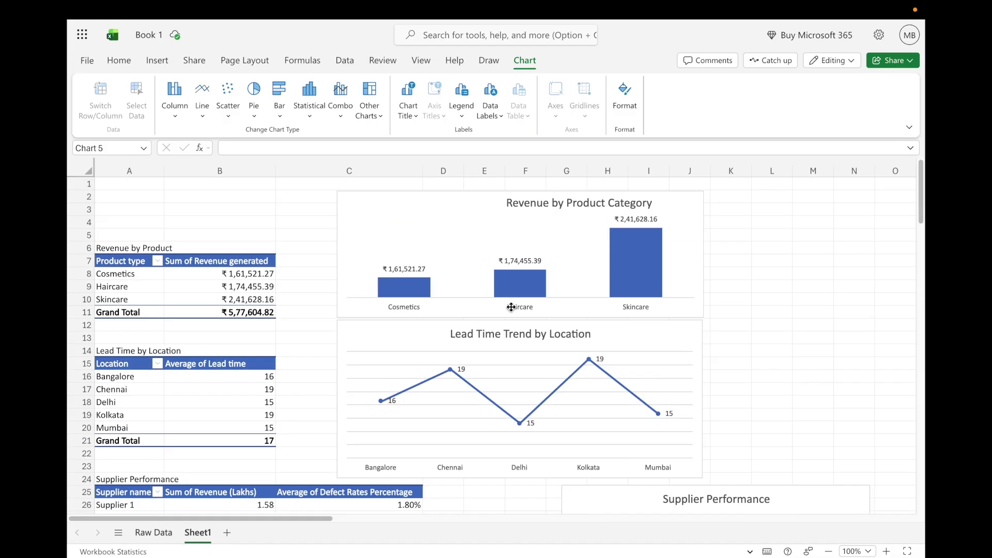
# - Select the whole Revenue by Product pivot table and open the slicer field selection for it
pyautogui.click(351, 214)
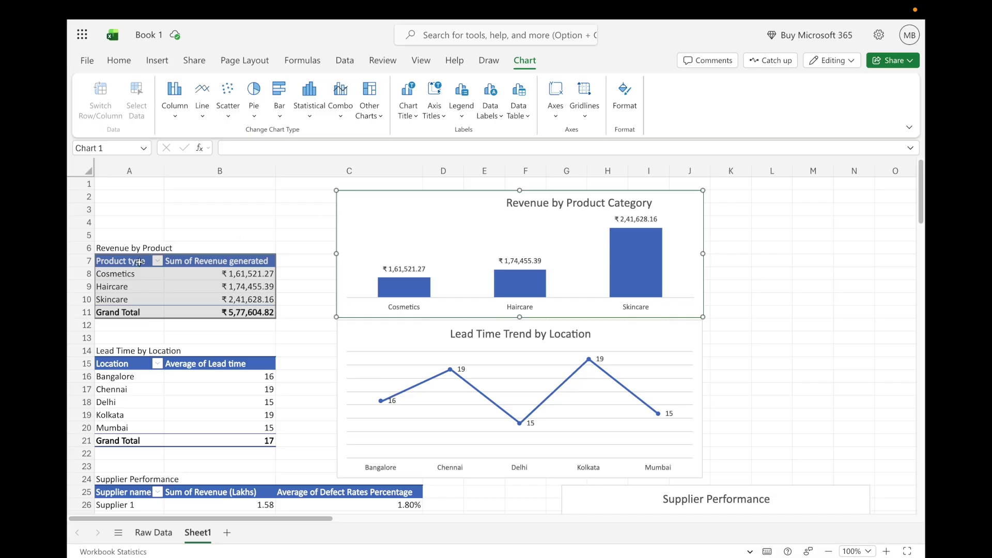
pyautogui.click(164, 63)
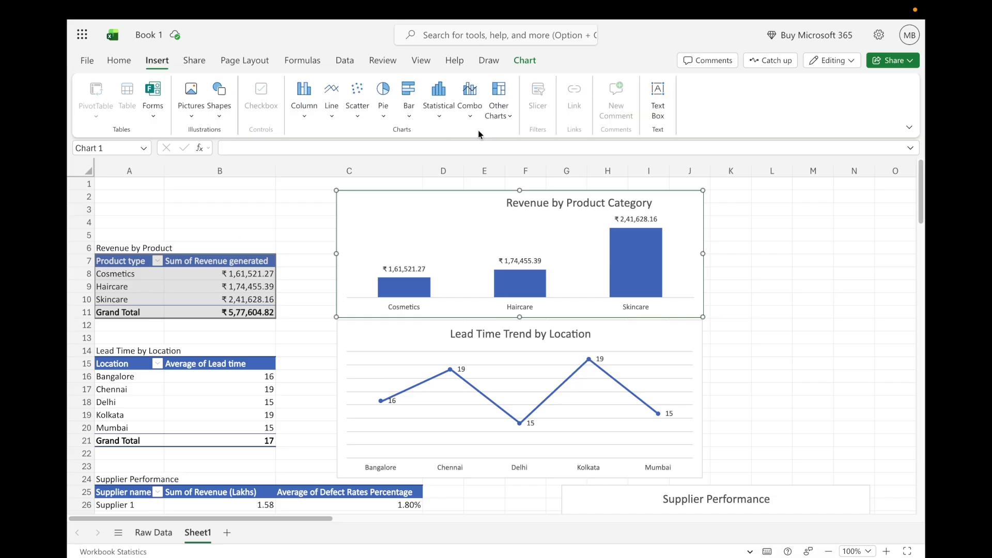
pyautogui.click(238, 223)
pyautogui.moveTo(118, 262); pyautogui.dragTo(207, 313)
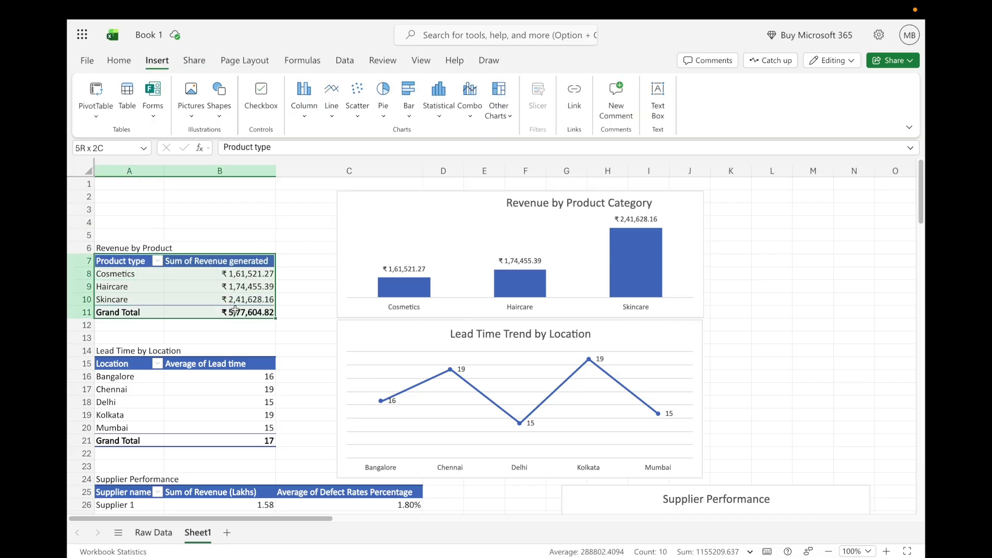
pyautogui.click(538, 99)
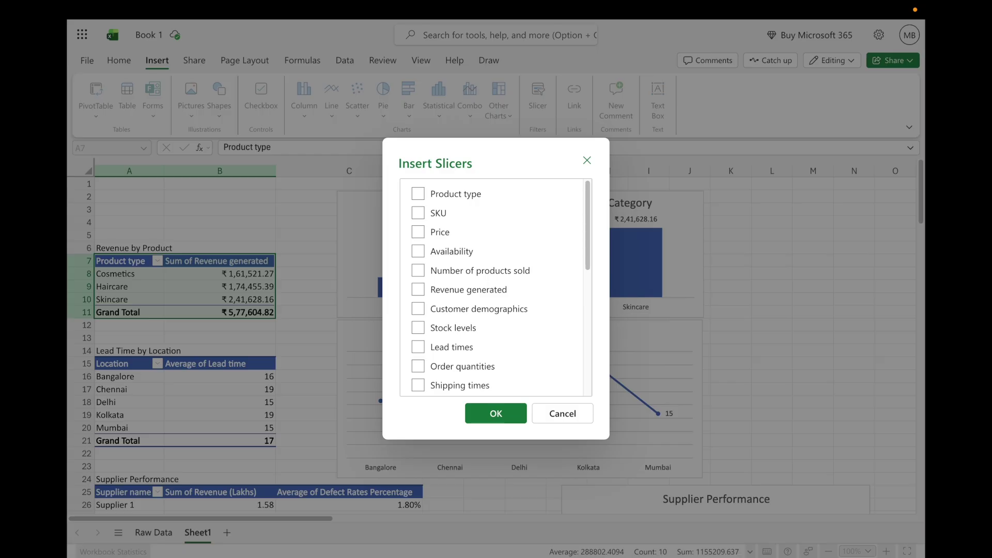
# - Insert slicers for Product type, Location and Supplier name, and spread them side by side over the charts
pyautogui.click(418, 194)
pyautogui.scroll(-2, 454, 296)
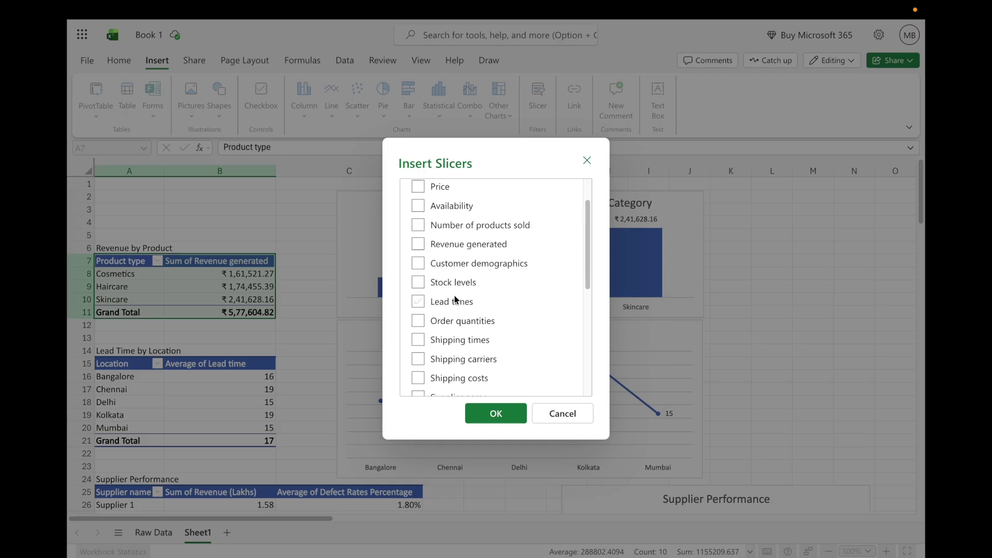
pyautogui.scroll(-5, 454, 298)
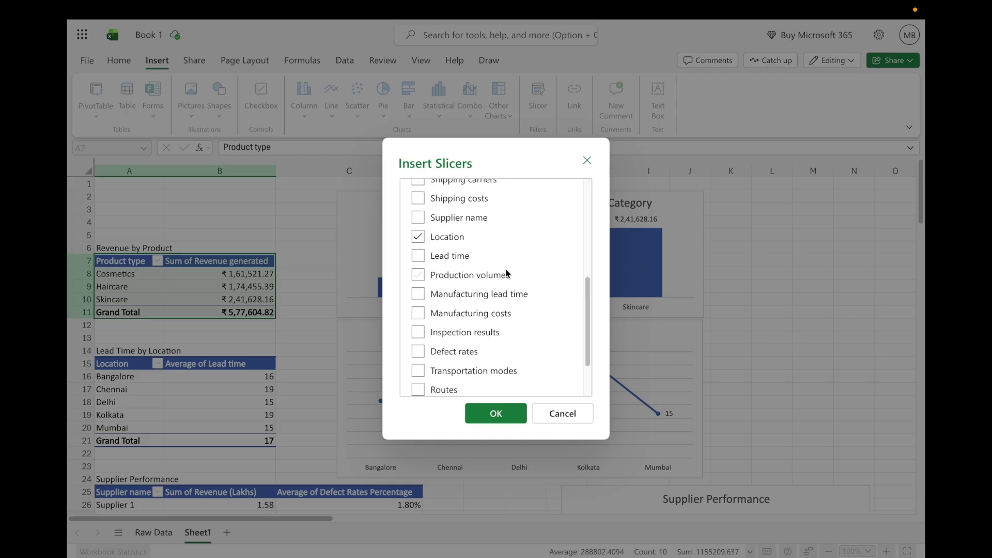
pyautogui.scroll(-1, 506, 274)
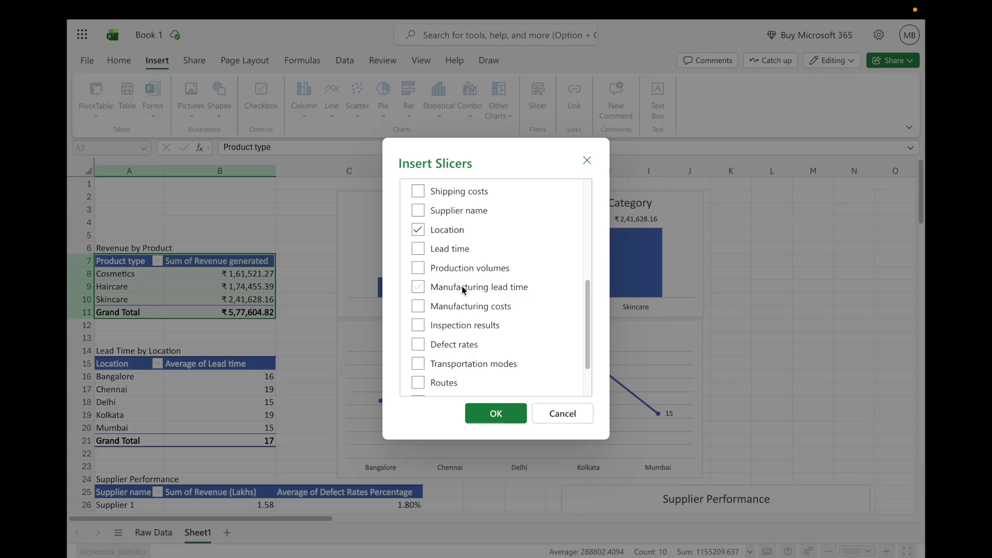
pyautogui.scroll(6, 482, 254)
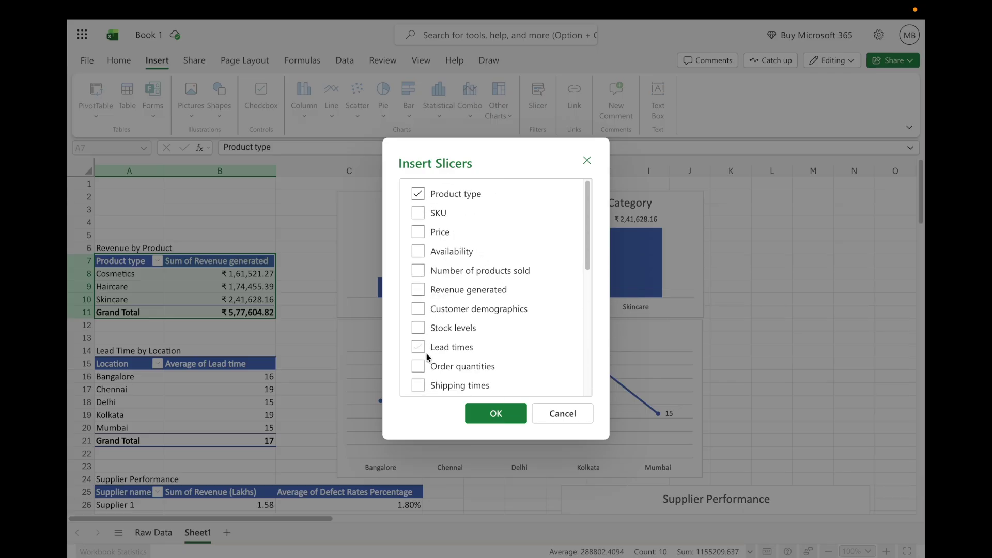
pyautogui.scroll(-3, 429, 352)
pyautogui.click(417, 339)
pyautogui.moveTo(588, 265); pyautogui.dragTo(590, 216)
pyautogui.click(506, 414)
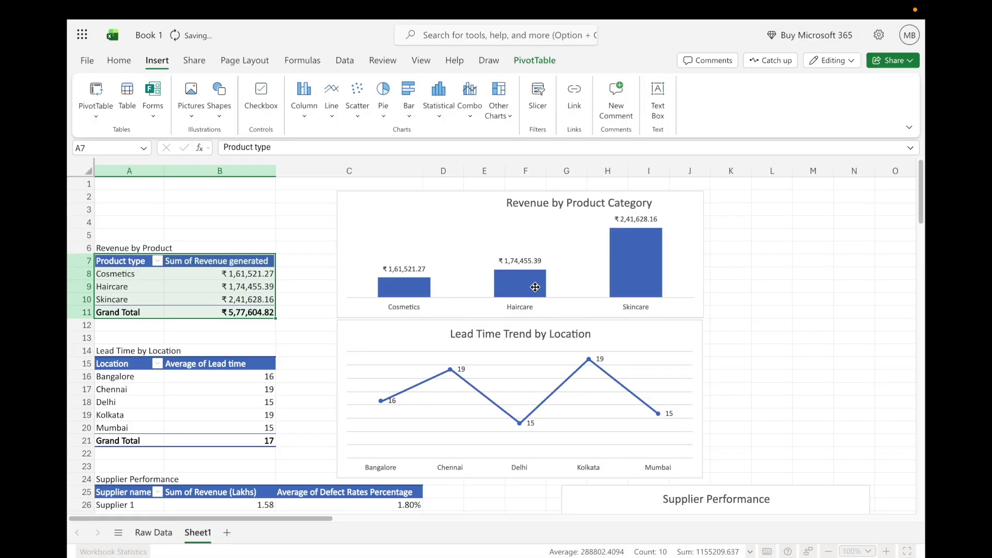
pyautogui.moveTo(520, 291); pyautogui.dragTo(363, 268)
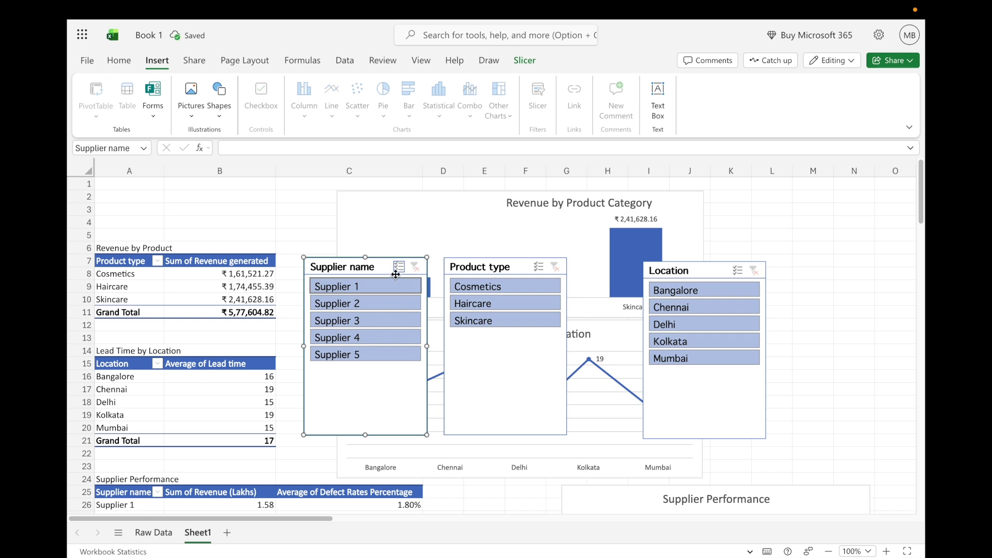
# - Connect the Supplier name slicer to PivotTable1 through PivotTable5 and close its settings
pyautogui.rightClick(382, 266)
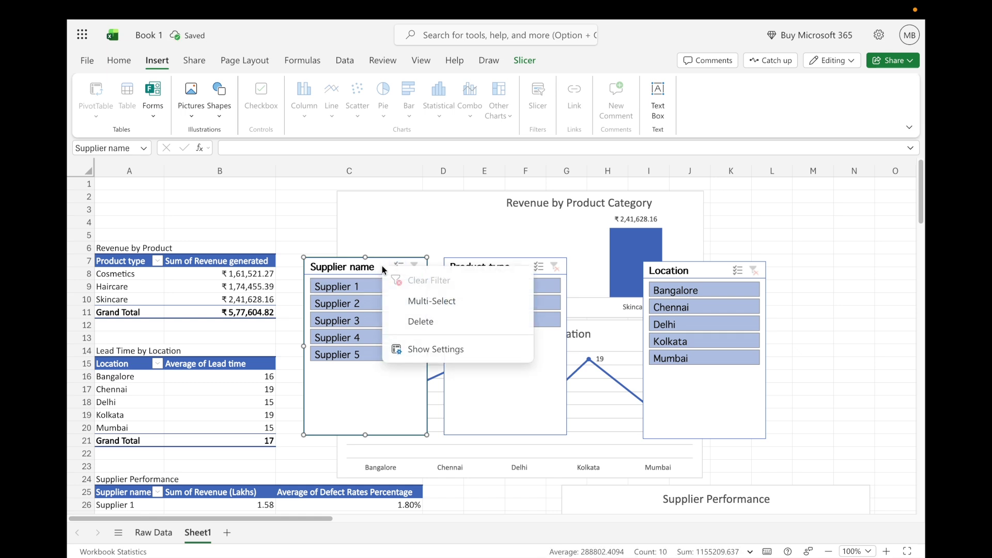
pyautogui.click(421, 349)
pyautogui.scroll(-6, 844, 309)
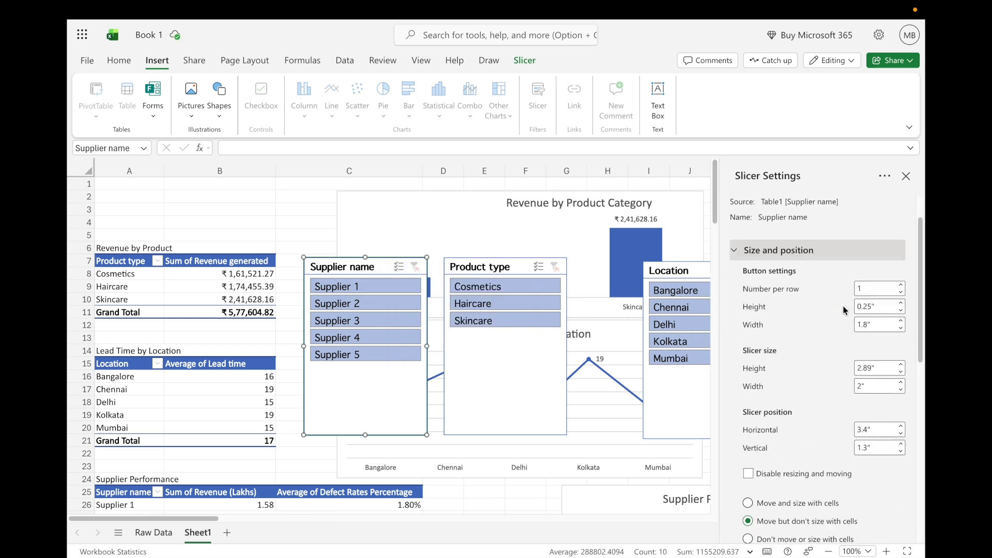
pyautogui.scroll(-1, 842, 305)
pyautogui.click(750, 357)
pyautogui.click(751, 373)
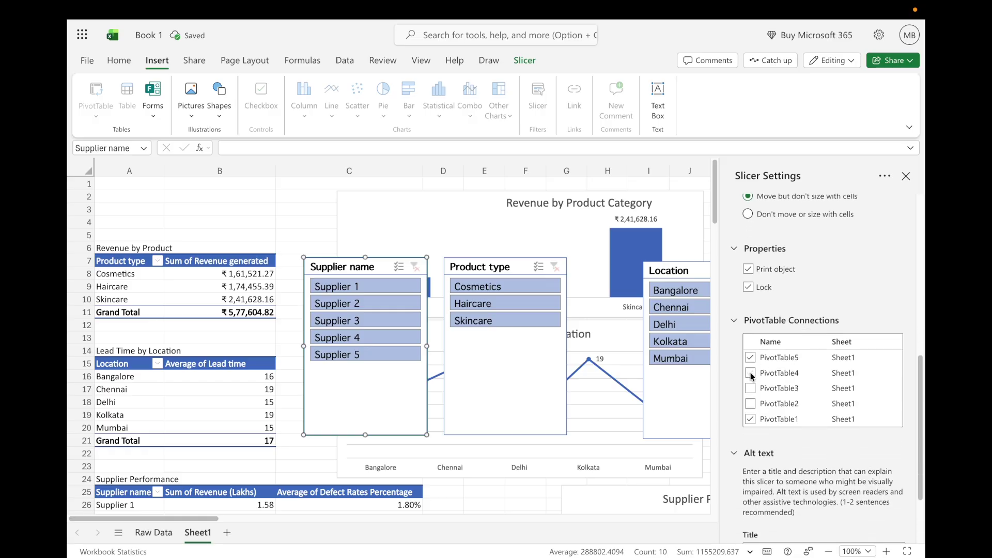
pyautogui.click(751, 406)
pyautogui.click(750, 388)
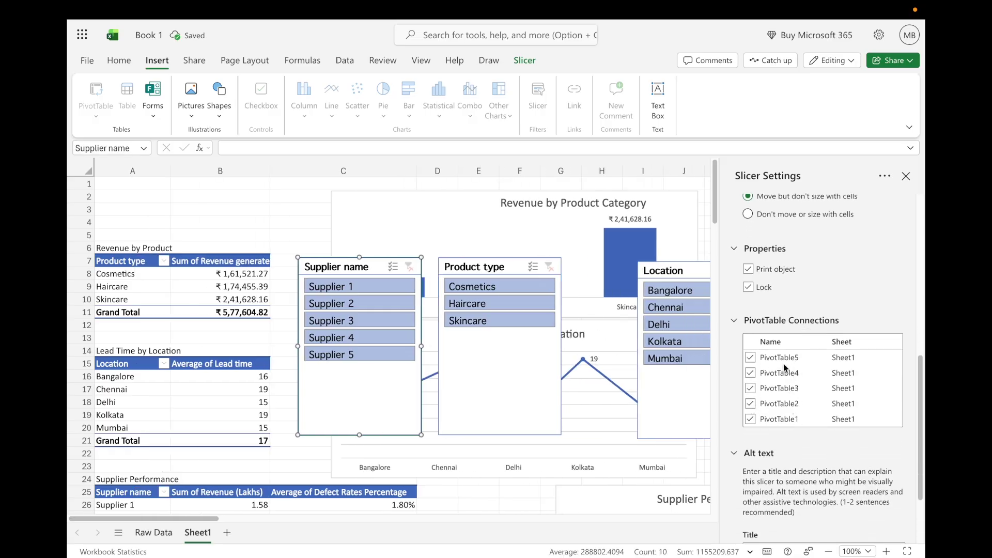
pyautogui.click(906, 177)
# - Connect the Product type slicer to PivotTable1 through PivotTable5
pyautogui.click(482, 267)
pyautogui.rightClick(482, 268)
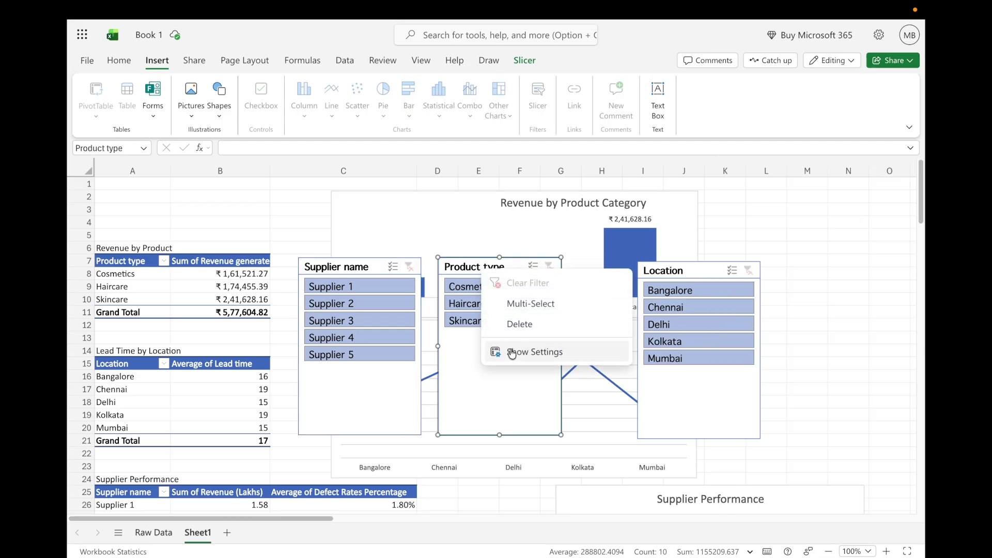
pyautogui.click(511, 350)
pyautogui.scroll(-5, 770, 384)
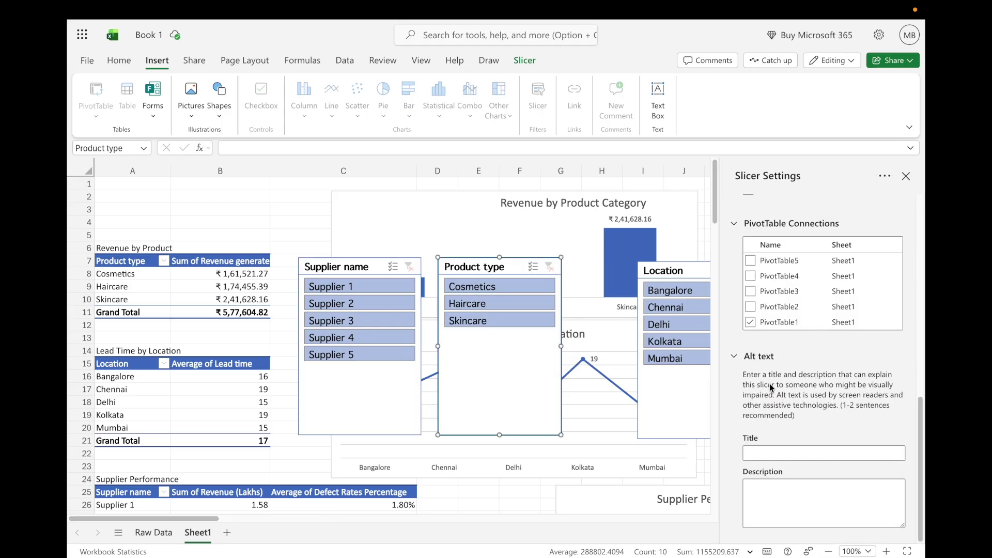
pyautogui.click(750, 261)
pyautogui.click(750, 276)
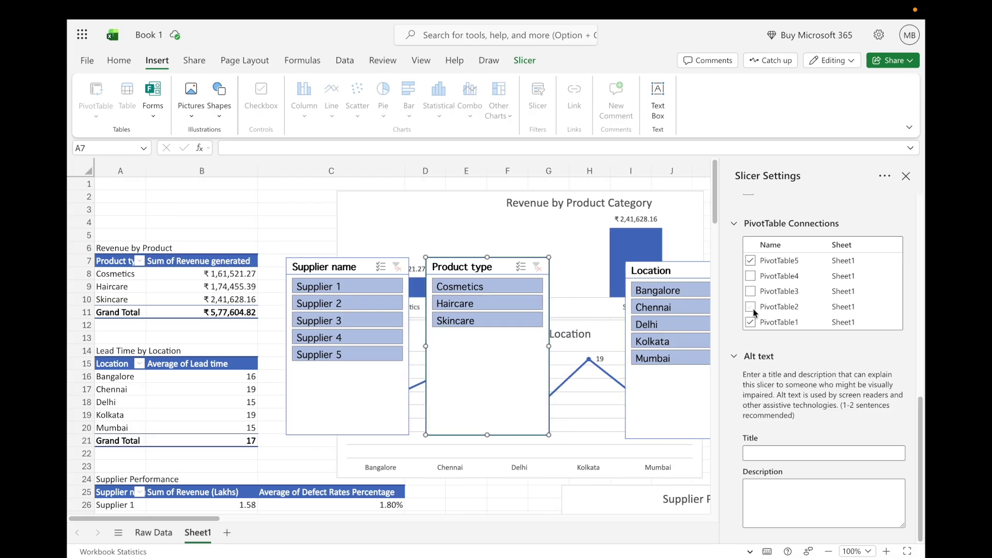
pyautogui.click(751, 292)
pyautogui.click(770, 309)
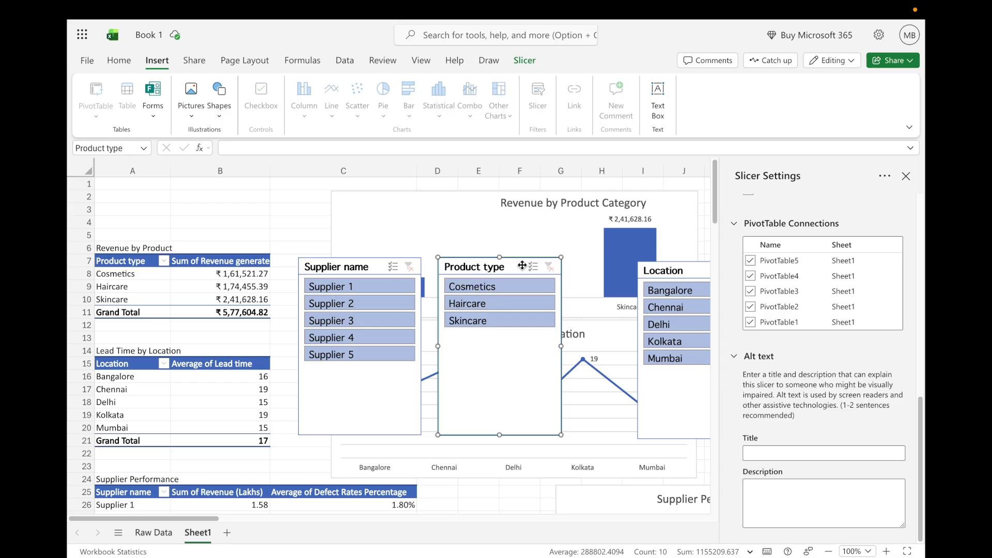
# - Connect the Location slicer to PivotTable1 through PivotTable5 and close its settings
pyautogui.click(905, 178)
pyautogui.click(672, 272)
pyautogui.rightClick(705, 293)
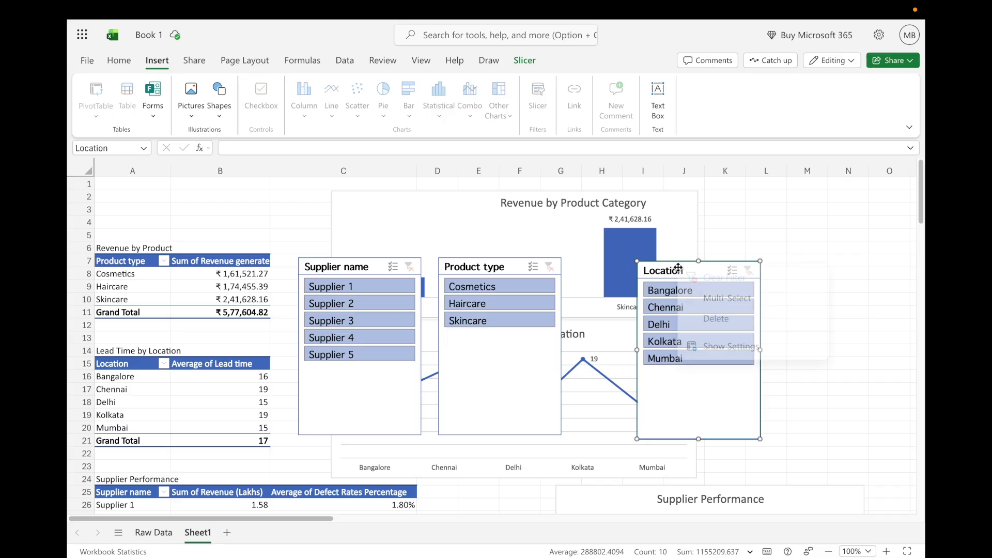
pyautogui.click(705, 357)
pyautogui.scroll(-6, 825, 302)
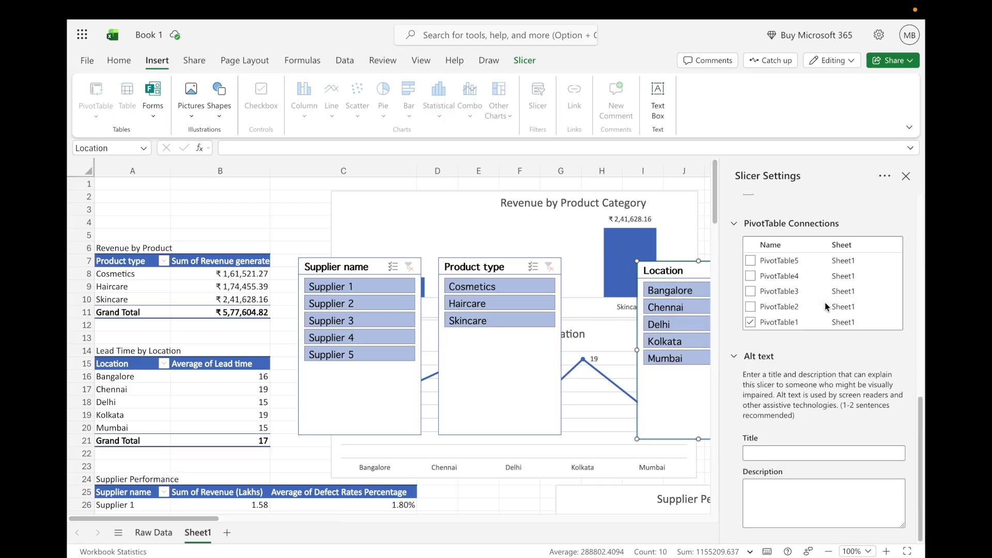
pyautogui.click(750, 276)
pyautogui.click(750, 292)
pyautogui.click(750, 306)
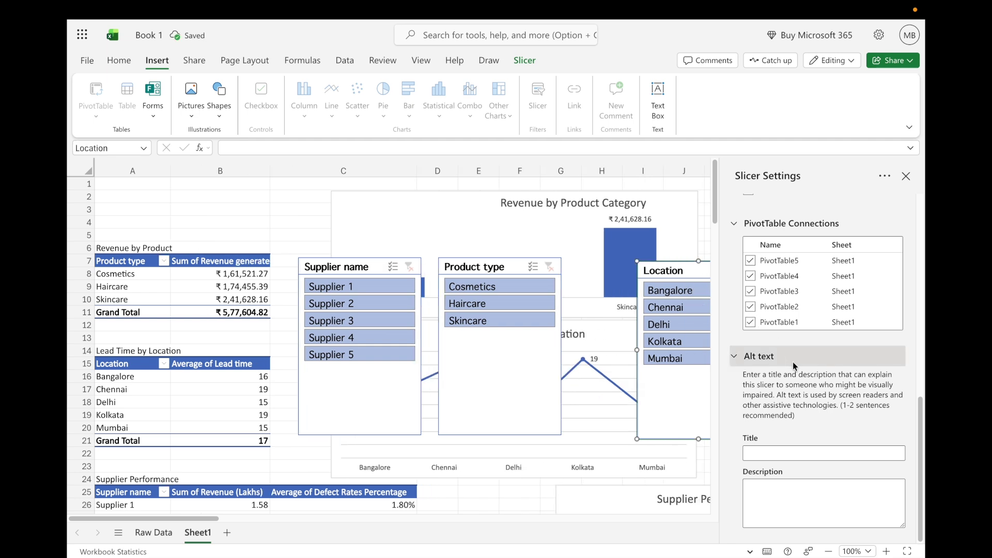
pyautogui.click(906, 176)
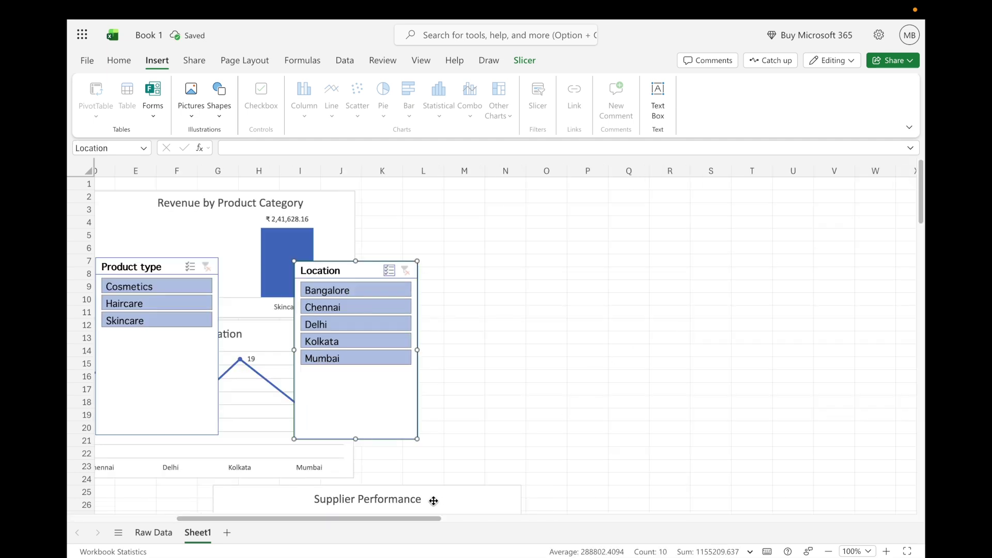
# - Test the Supplier name slicer by filtering to Supplier 1, and clear the filter
pyautogui.moveTo(419, 519); pyautogui.dragTo(297, 519)
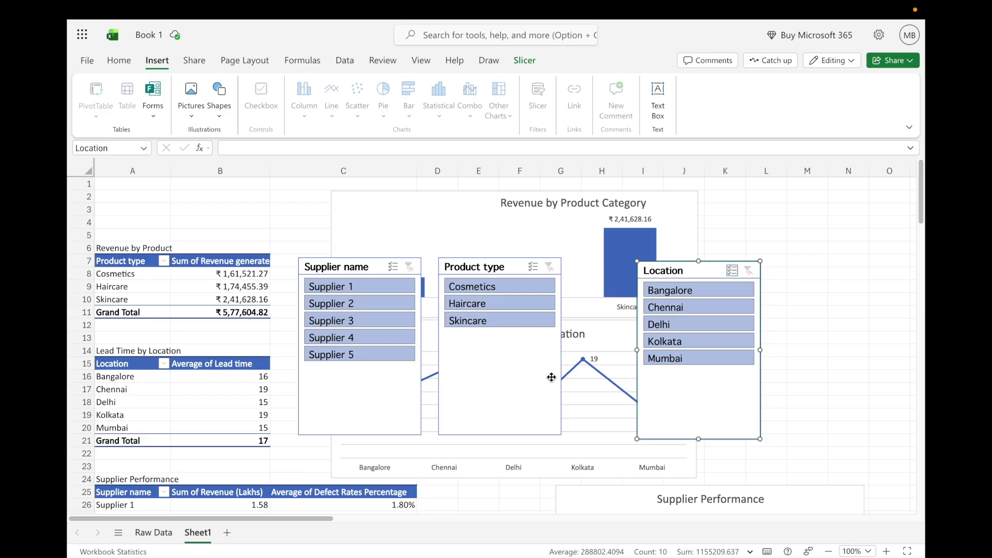
pyautogui.click(389, 284)
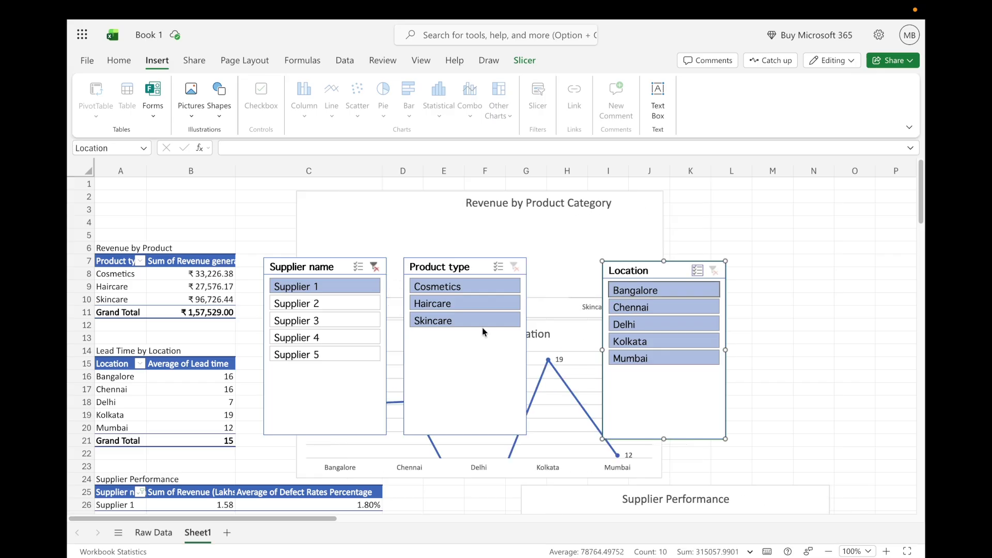
pyautogui.click(374, 266)
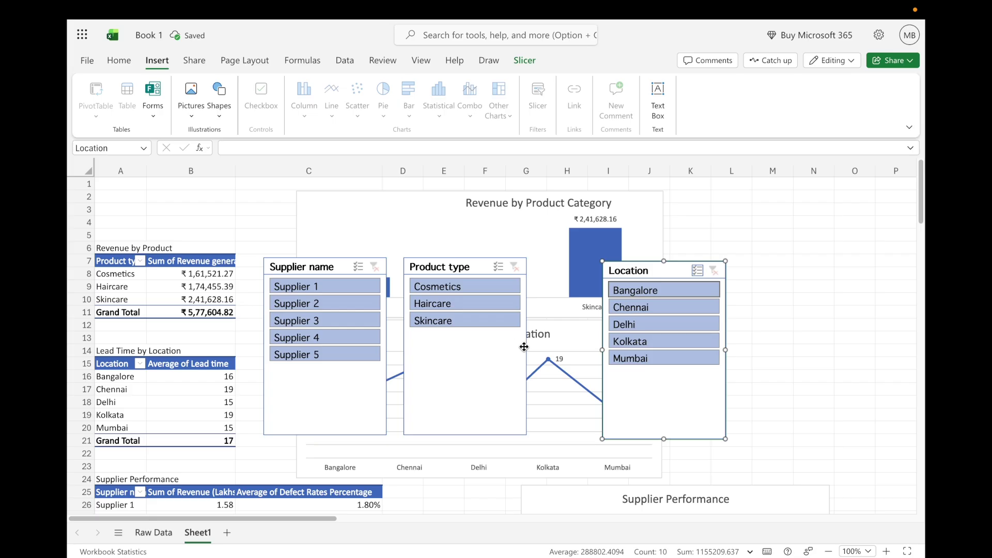
# - Look over the pivot tables on Sheet1 and the Revenue generated column on the Raw Data sheet
pyautogui.click(772, 389)
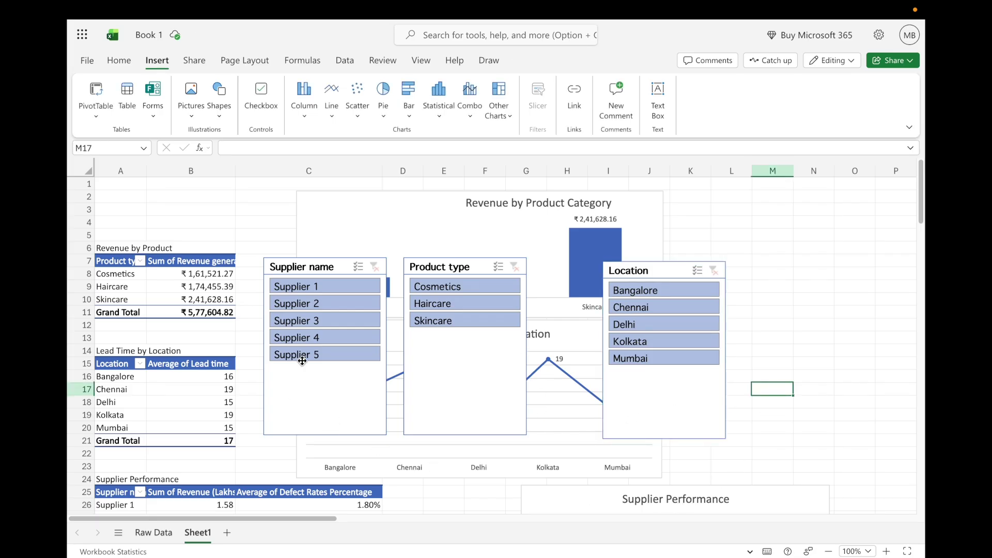
pyautogui.scroll(-10, 247, 260)
pyautogui.scroll(10, 247, 259)
pyautogui.click(138, 184)
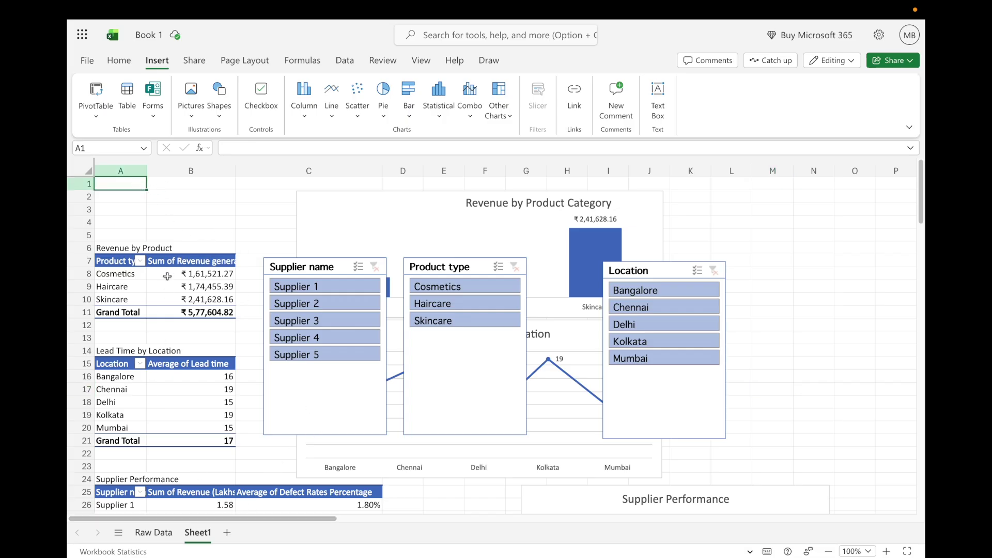
pyautogui.click(149, 533)
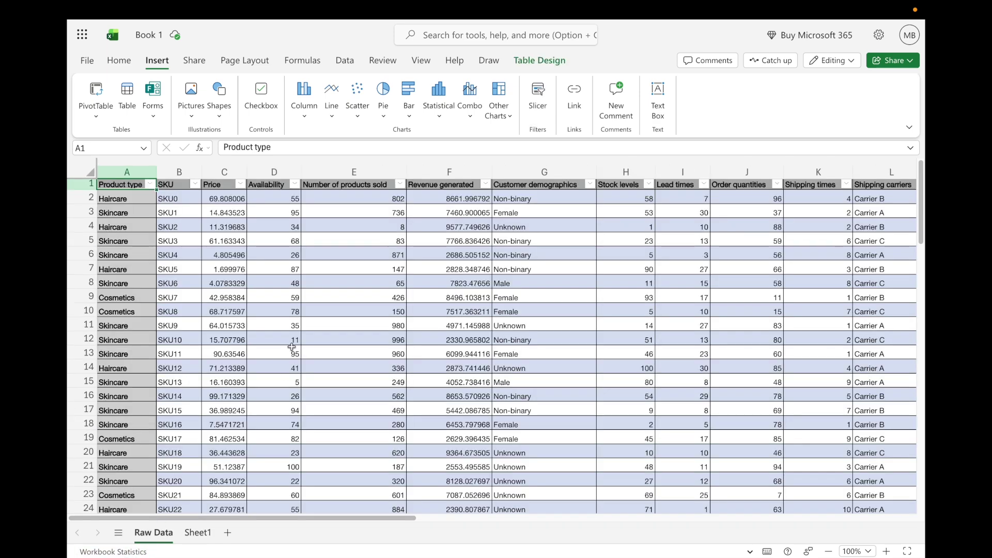
pyautogui.click(449, 170)
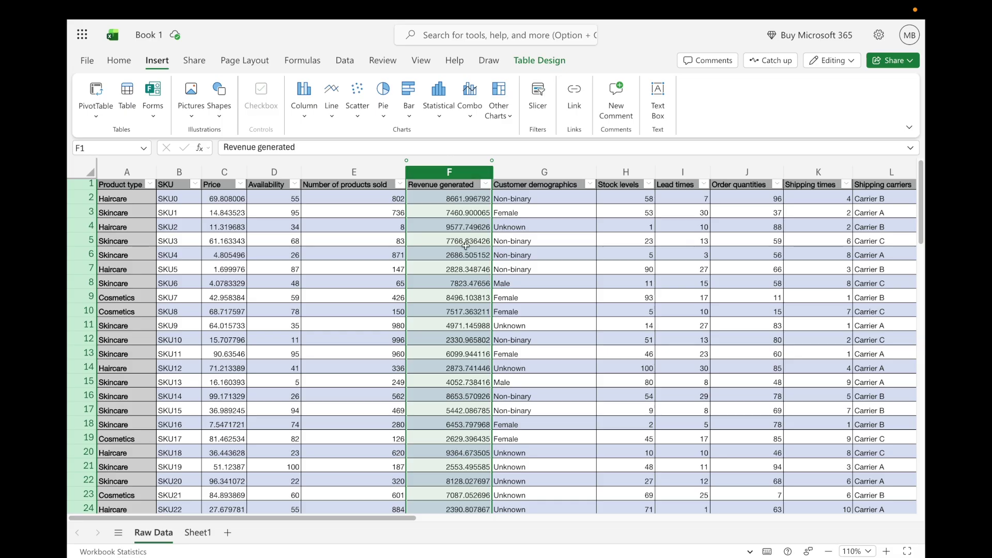
pyautogui.click(528, 239)
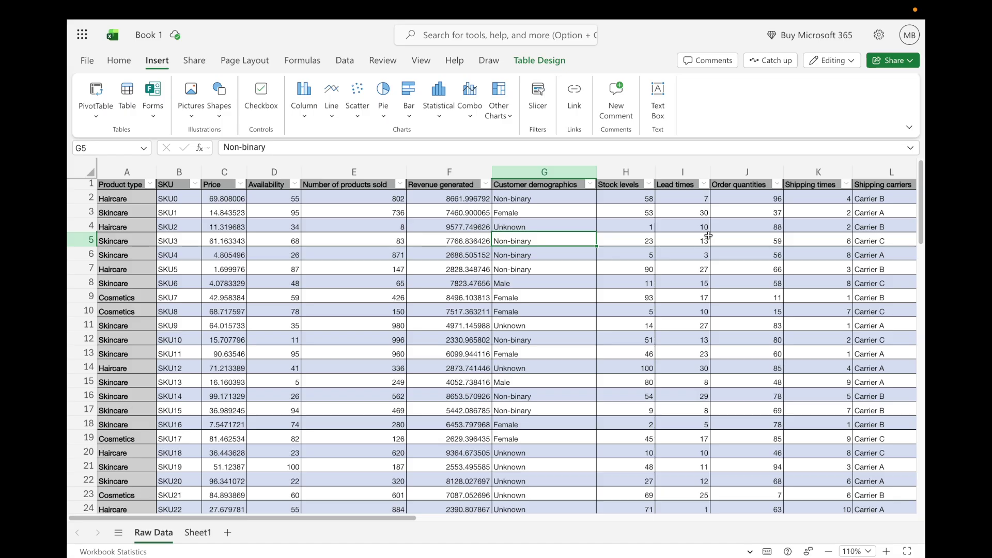
pyautogui.click(196, 532)
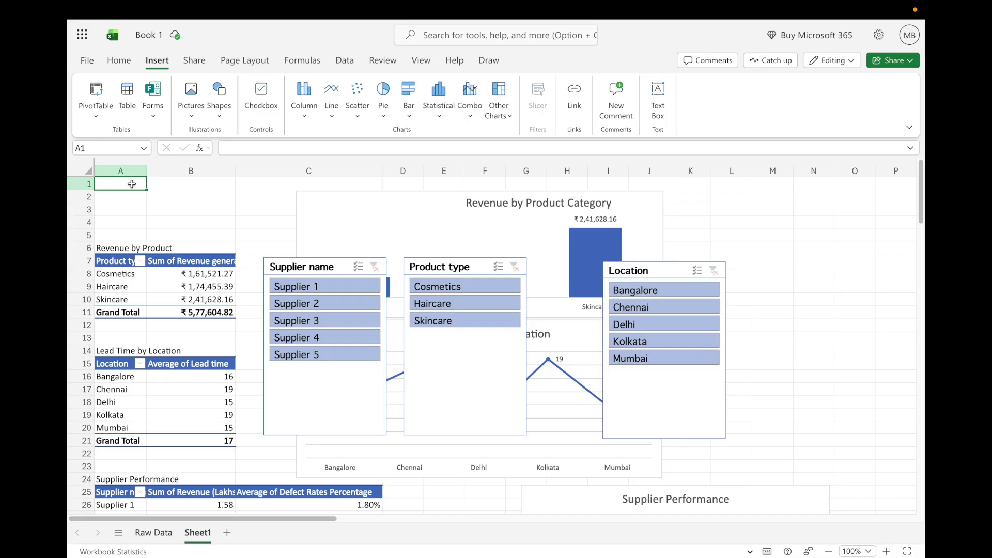
# - Try to insert a pivot table from Table1 on the Raw Data sheet at cell A1 of Sheet1
pyautogui.click(96, 91)
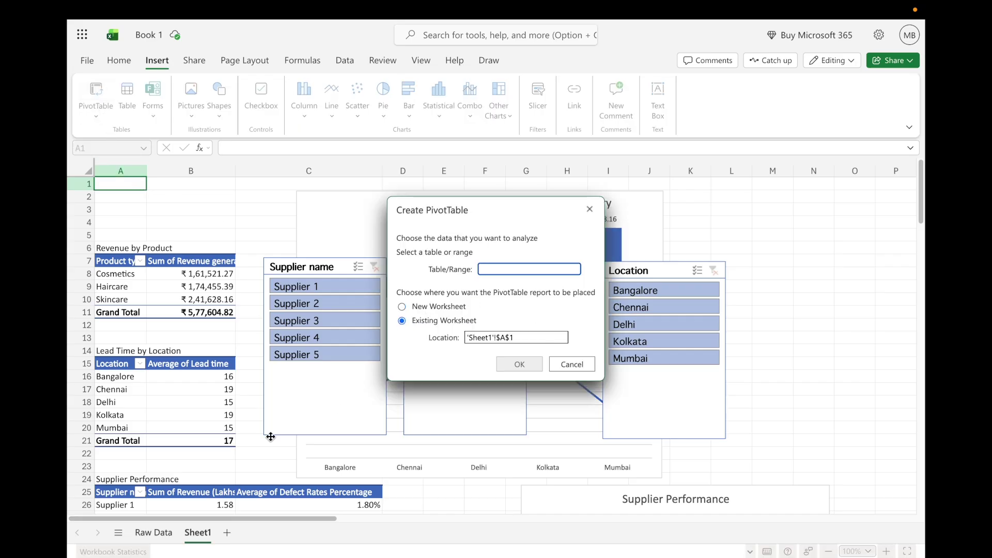
pyautogui.click(152, 533)
pyautogui.click(127, 186)
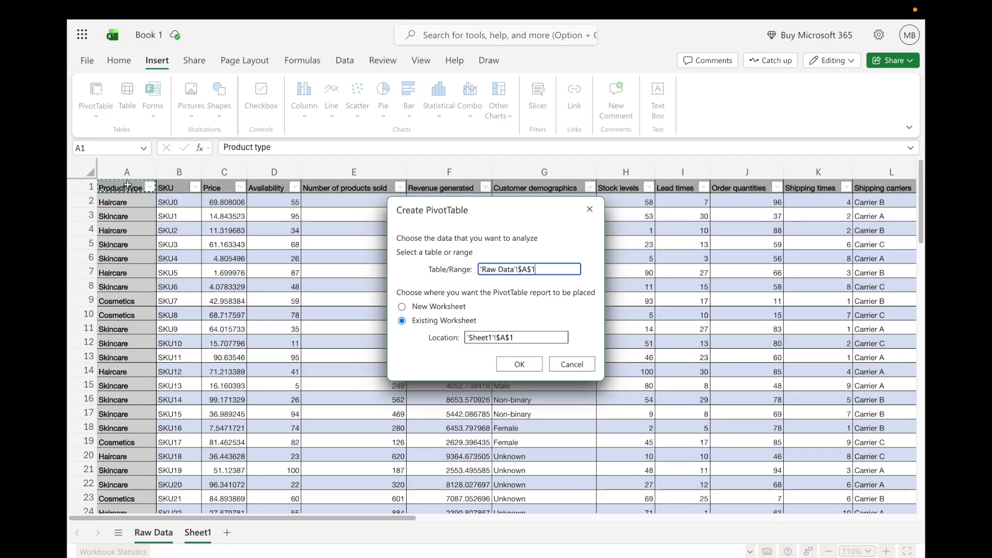
pyautogui.moveTo(127, 186); pyautogui.dragTo(127, 510)
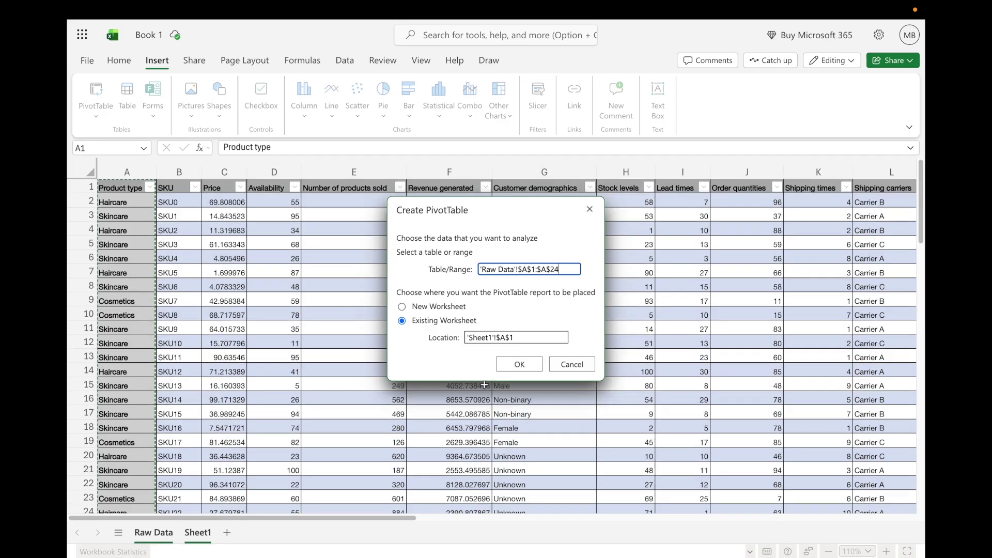
pyautogui.click(138, 186)
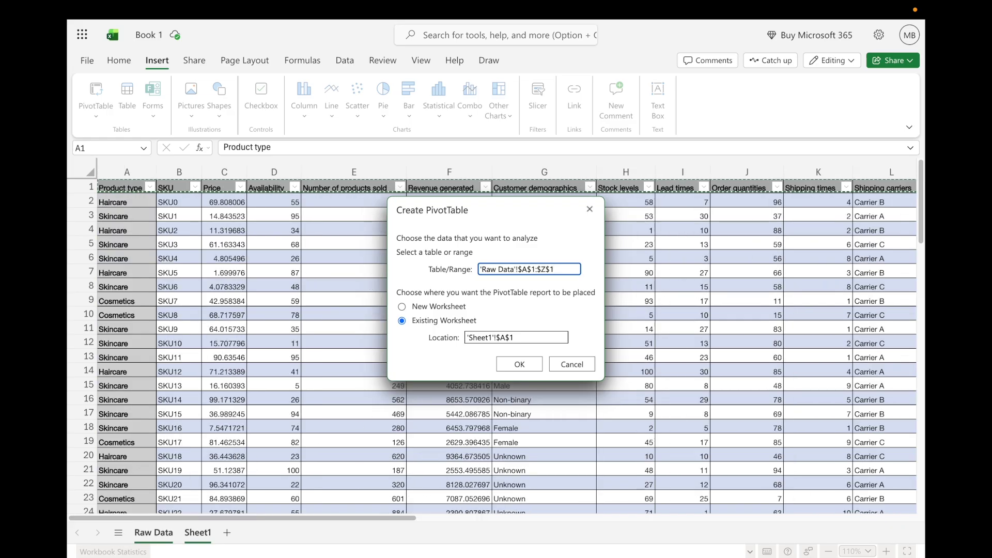
pyautogui.hotkey('ctrl', 'shift', 'End')
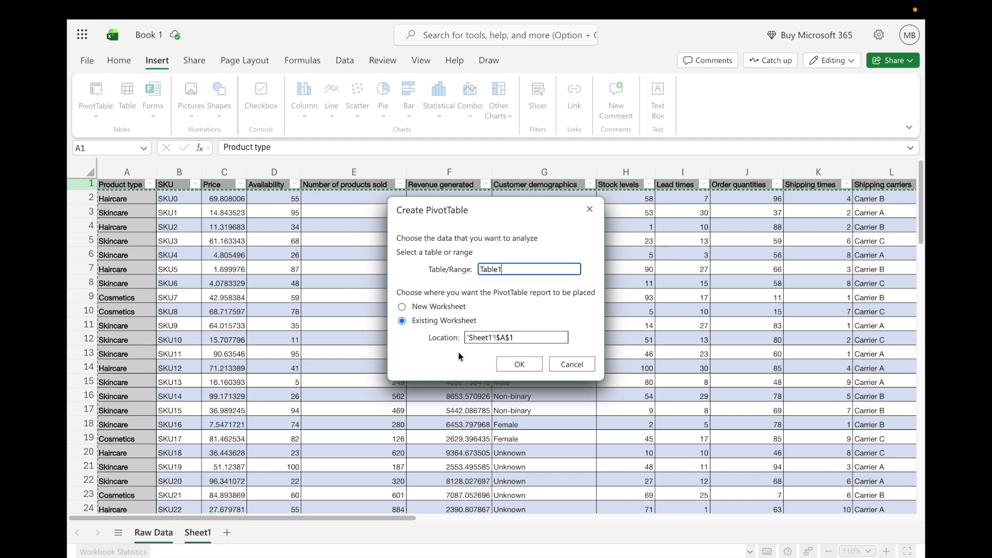
pyautogui.click(521, 364)
pyautogui.click(643, 326)
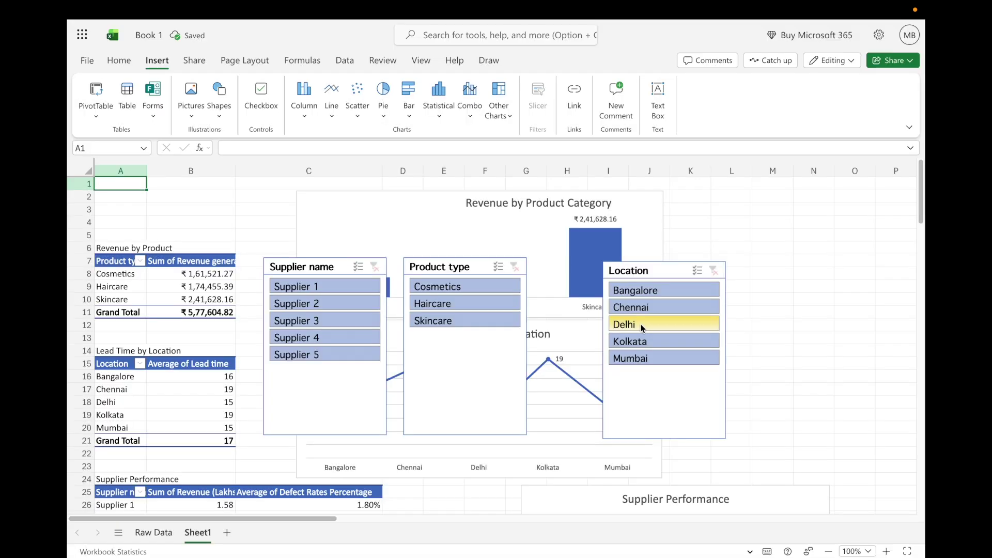
# - Retry inserting the pivot table at Sheet1 cell A1, reselecting all of Table1 as its source
pyautogui.click(96, 93)
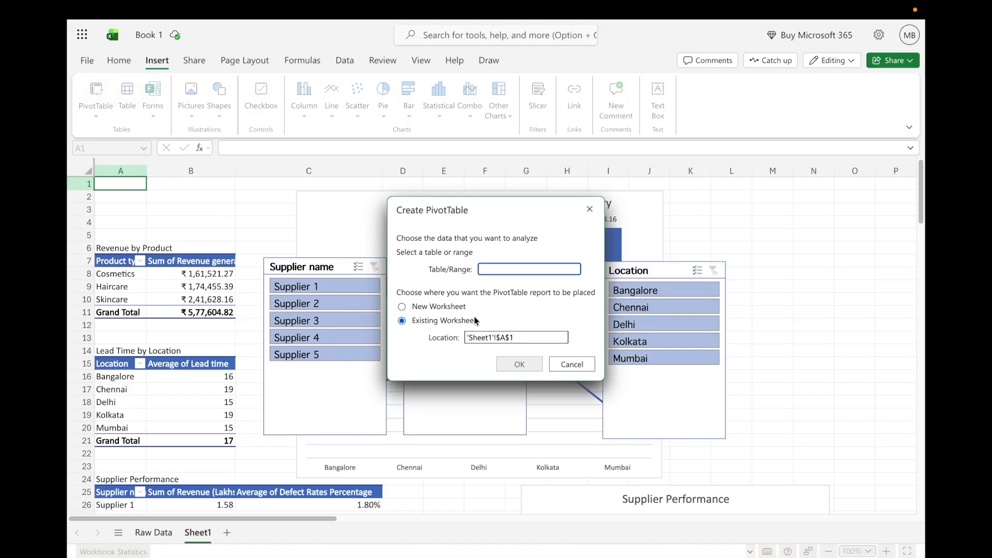
pyautogui.click(155, 533)
pyautogui.click(127, 182)
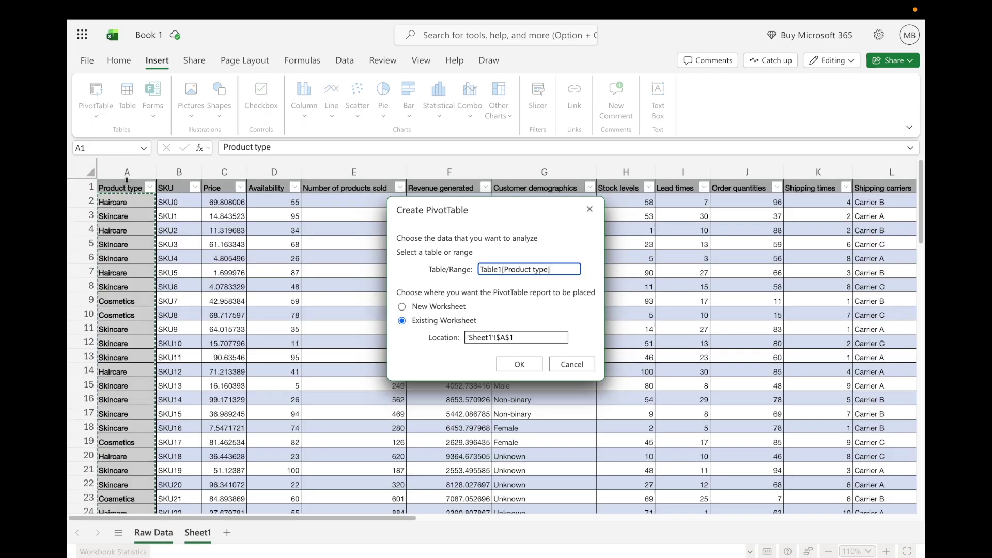
pyautogui.press('super+shift+Right')
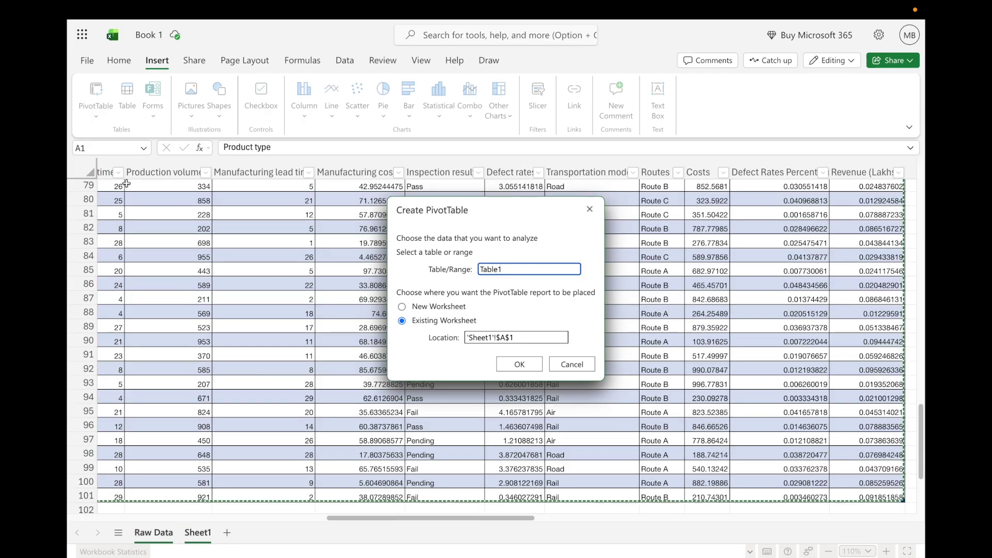
pyautogui.press('super+shift+Down')
pyautogui.press('super+shift+Up')
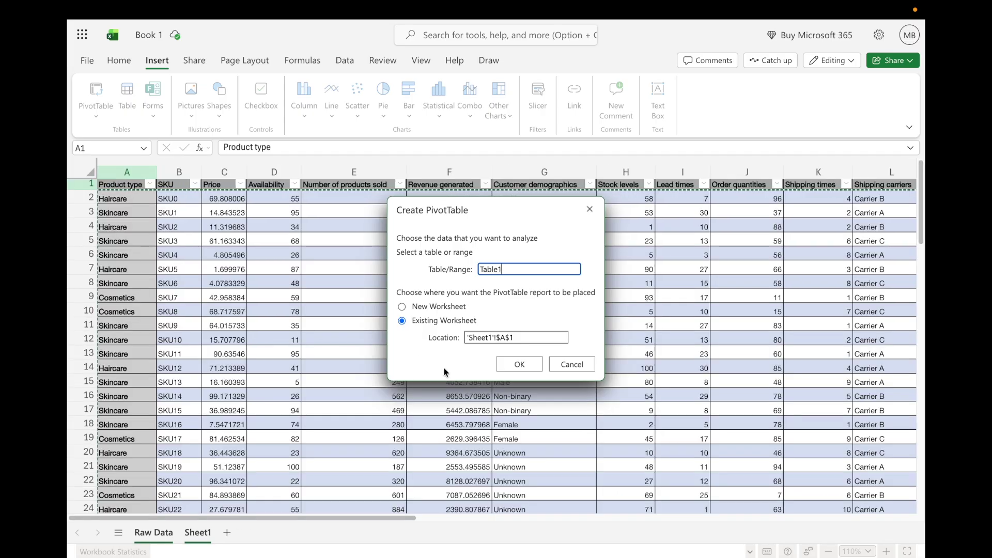
pyautogui.click(519, 365)
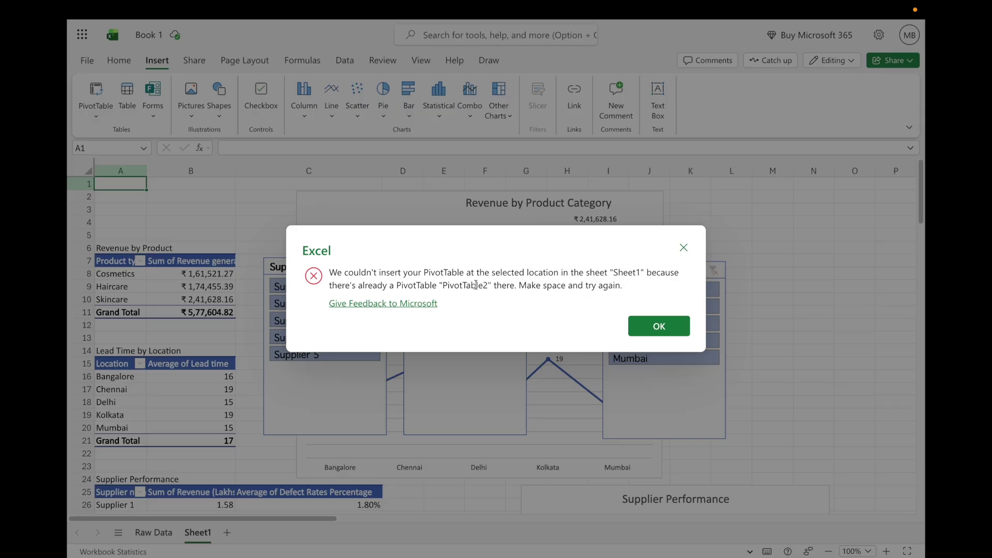
pyautogui.click(659, 326)
# - Insert a pivot table at cell A55 of Sheet1, below the Top SKUs table, using all of Table1 on Raw Data as its source
pyautogui.click(784, 250)
pyautogui.scroll(-15, 784, 250)
pyautogui.scroll(6, 67, 329)
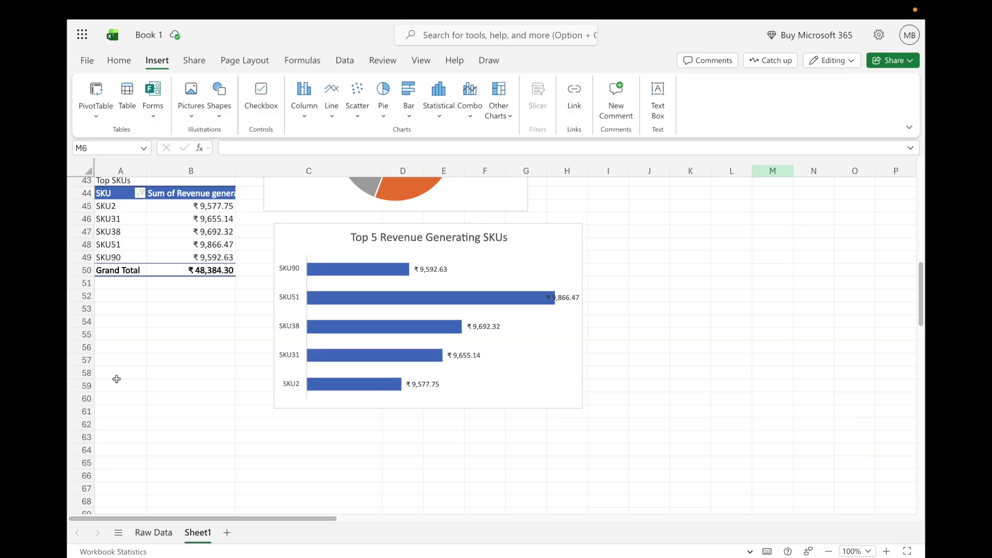
pyautogui.click(120, 338)
pyautogui.click(96, 92)
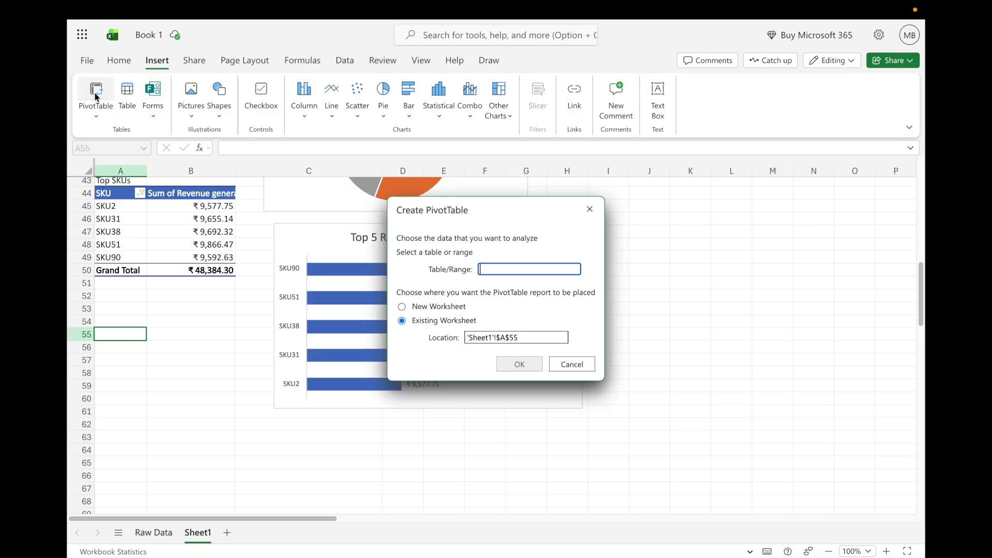
pyautogui.click(154, 532)
pyautogui.click(135, 182)
pyautogui.press('super+shift+Down')
pyautogui.press('super+shift+Right')
pyautogui.press('super+BackSpace')
pyautogui.click(135, 185)
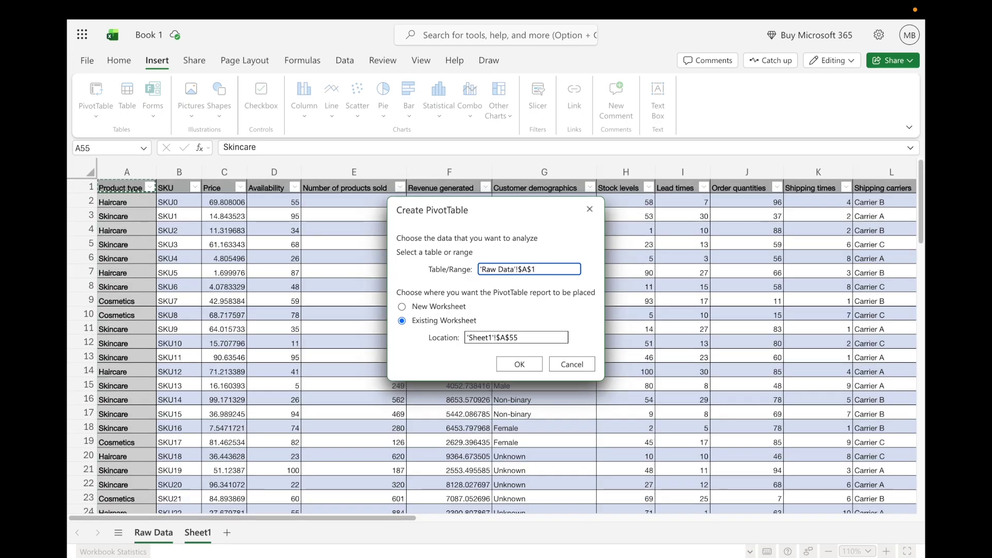
pyautogui.press('super+shift+Right')
pyautogui.press('super+shift+Down')
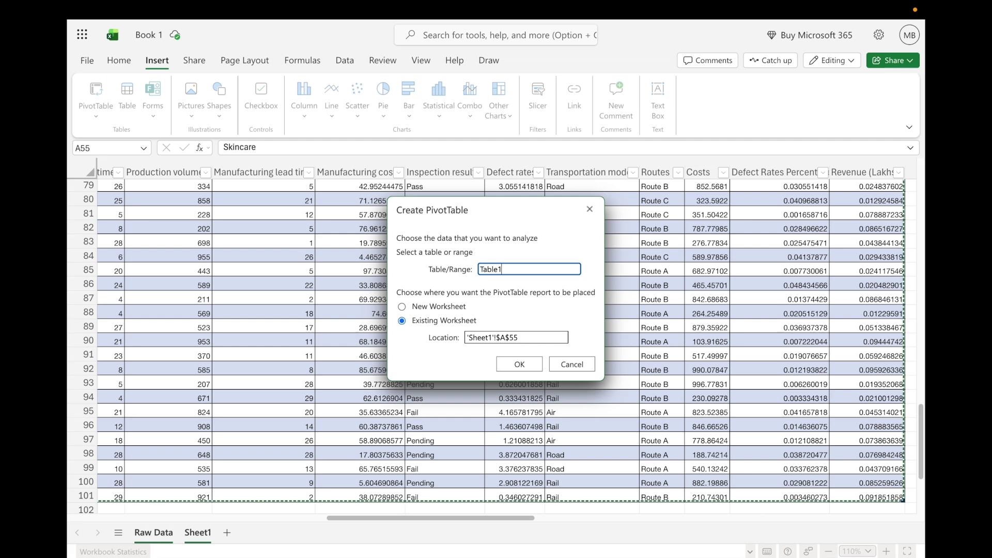
pyautogui.press('super+BackSpace')
pyautogui.click(517, 365)
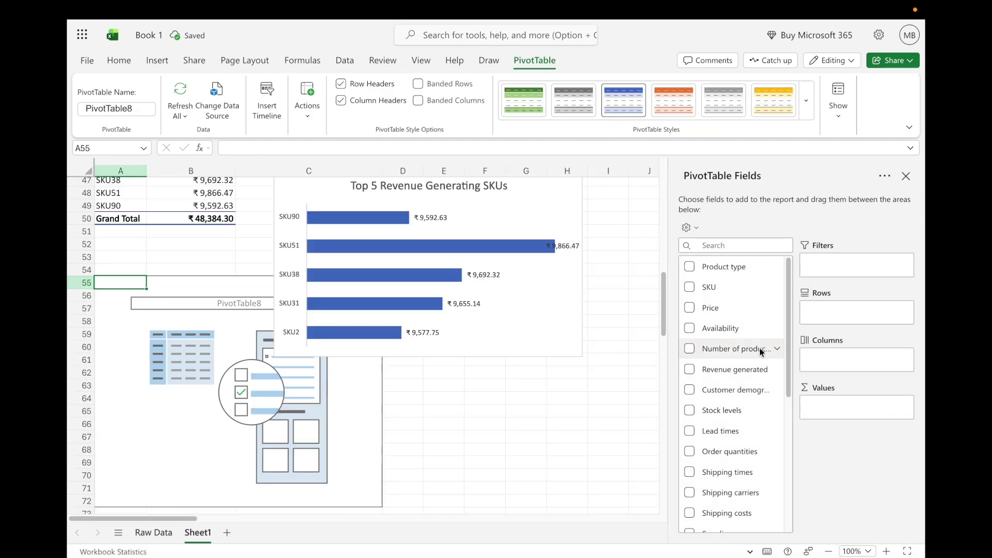
# - Add Revenue generated, Lead time and Defect rates as summed values to the new pivot table at A55
pyautogui.moveTo(723, 368); pyautogui.dragTo(838, 410)
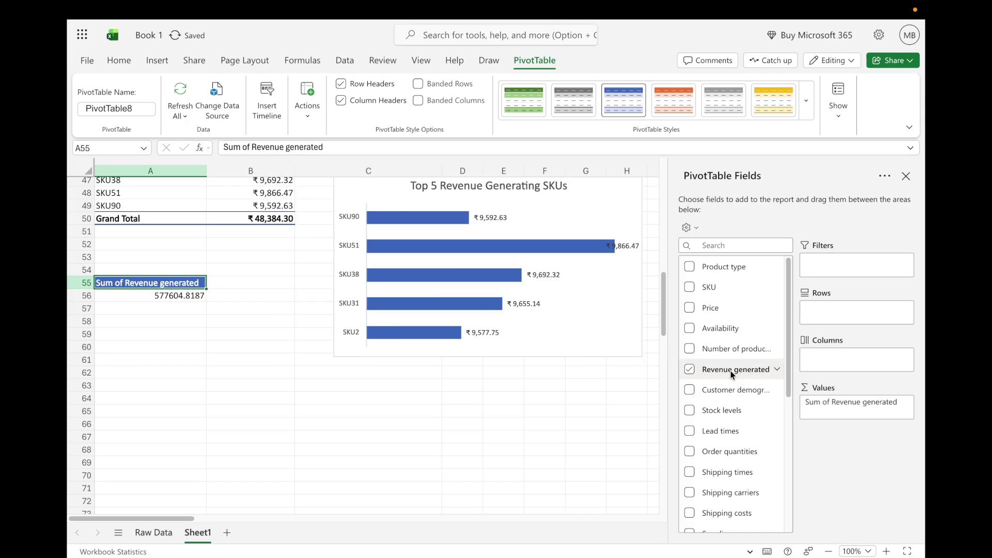
pyautogui.scroll(-2, 730, 373)
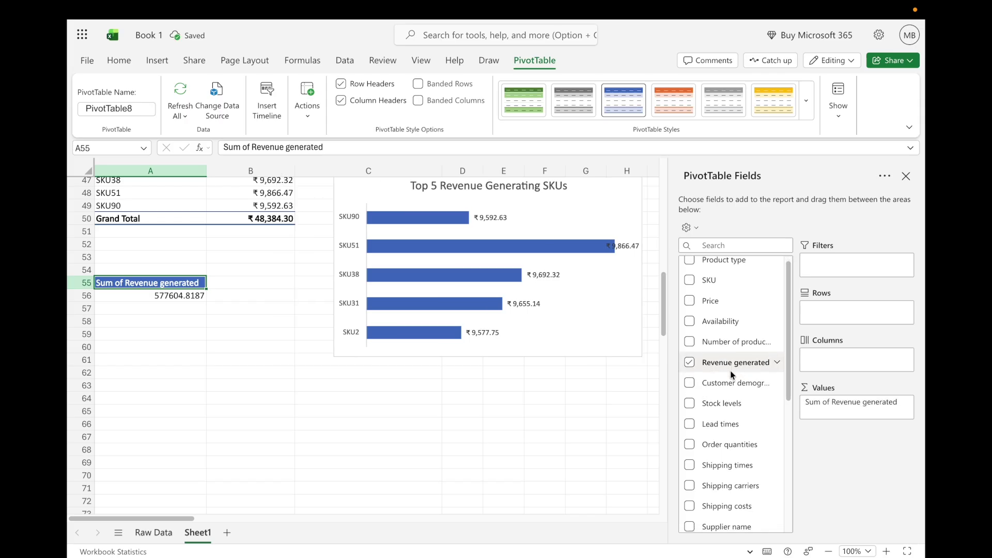
pyautogui.scroll(-5, 731, 374)
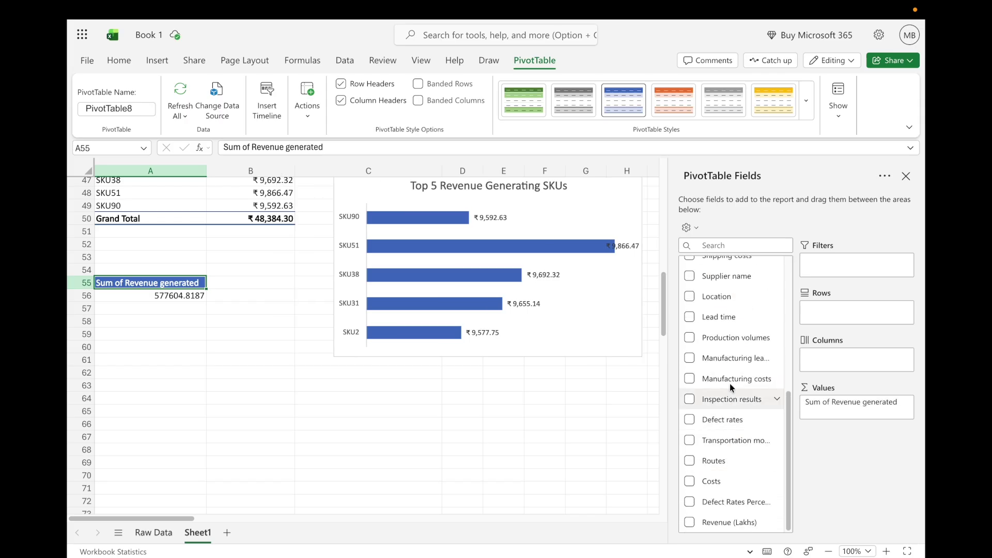
pyautogui.moveTo(720, 319); pyautogui.dragTo(764, 355)
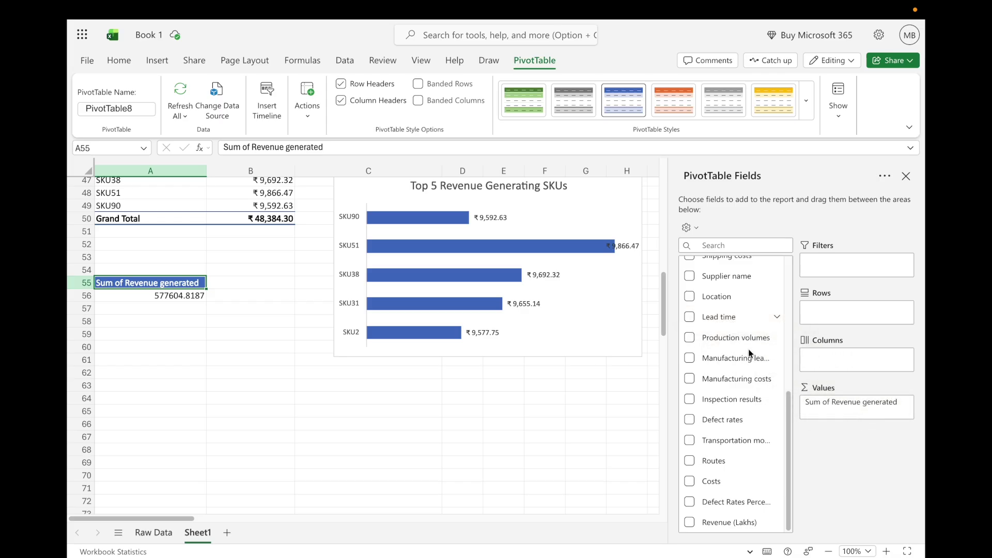
pyautogui.moveTo(714, 319); pyautogui.dragTo(848, 414)
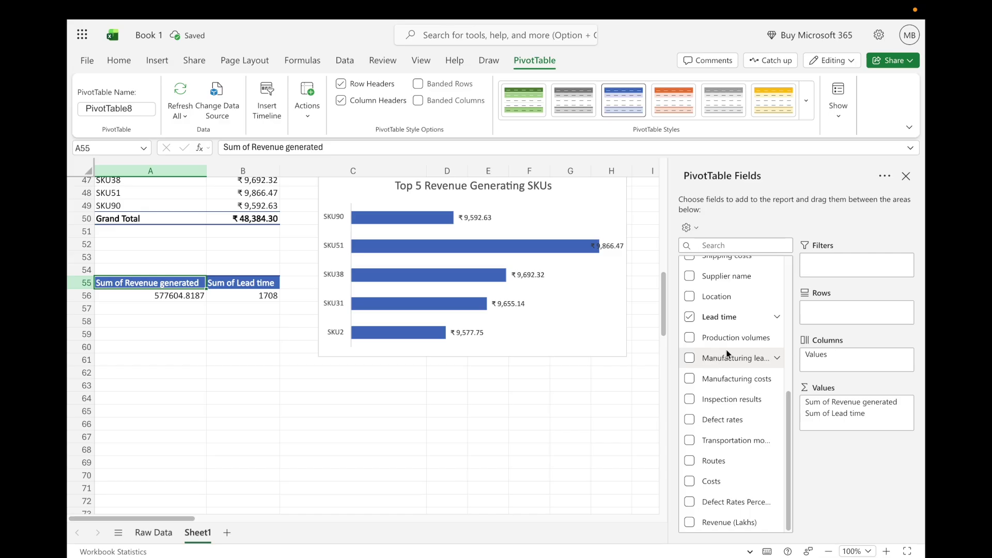
pyautogui.moveTo(724, 419); pyautogui.dragTo(844, 426)
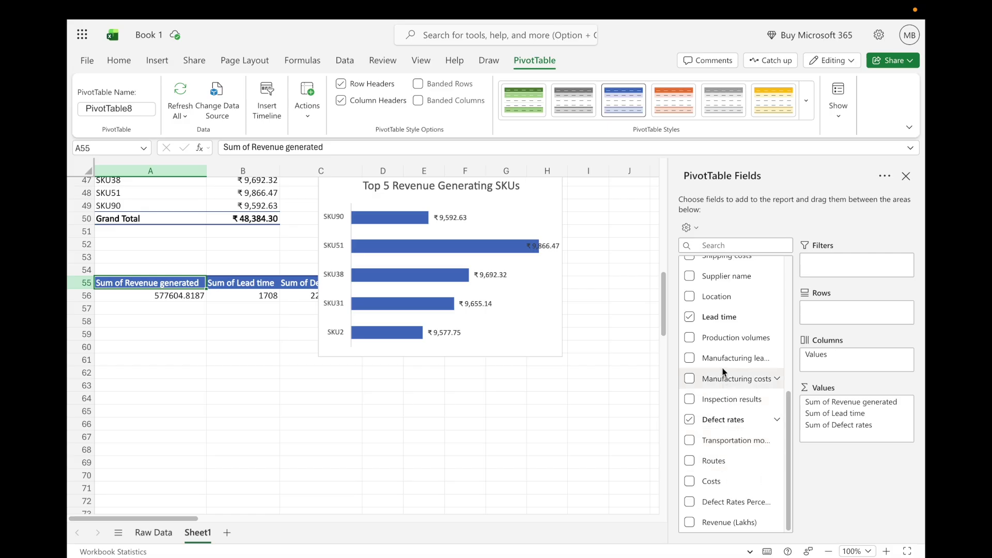
# - Add Shipping costs as a summed value to the KPI pivot table at A55
pyautogui.scroll(1, 721, 346)
pyautogui.scroll(5, 721, 346)
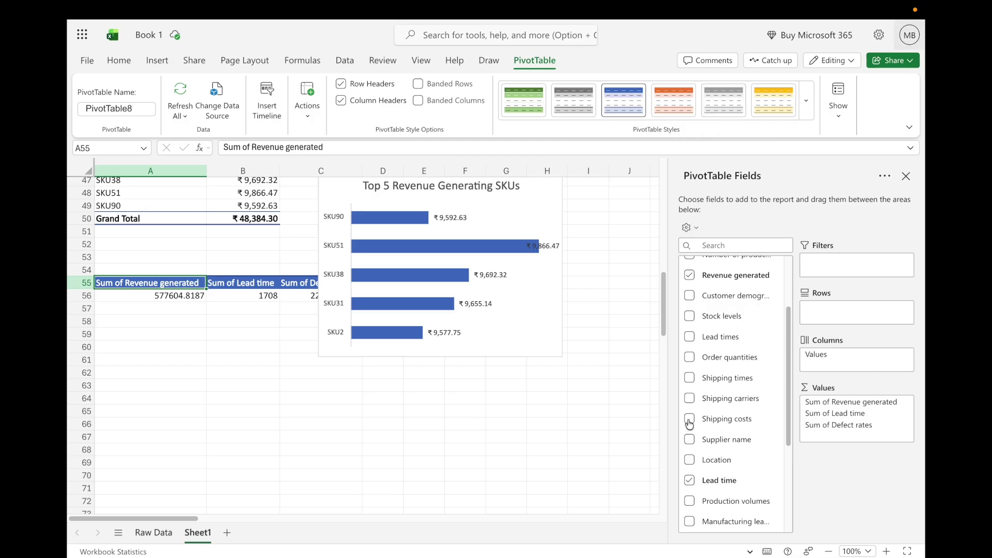
pyautogui.moveTo(728, 417); pyautogui.dragTo(842, 433)
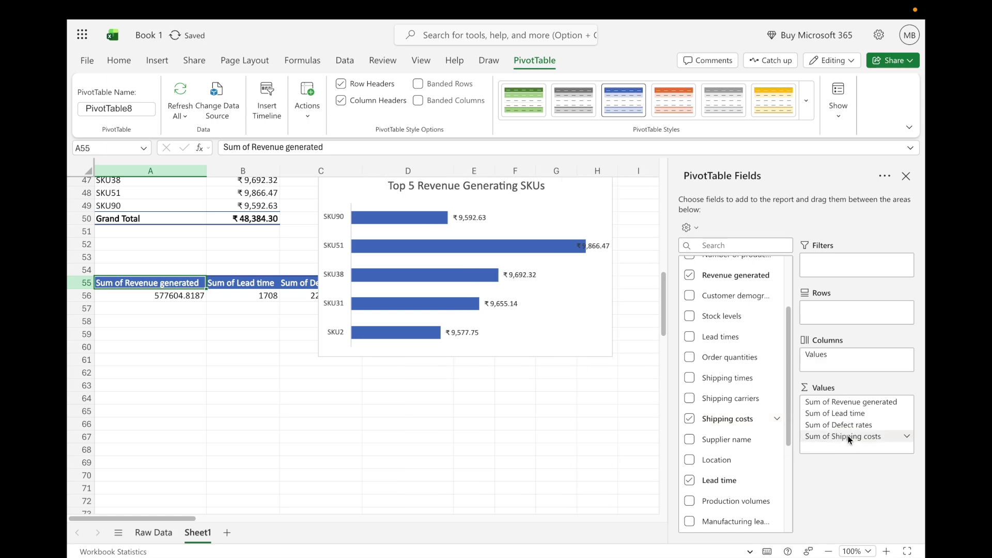
# - Move the Top 5 Revenue Generating SKUs chart rightward so it no longer covers the KPI pivot table
pyautogui.scroll(-1, 532, 413)
pyautogui.scroll(7, 531, 413)
pyautogui.scroll(-4, 531, 414)
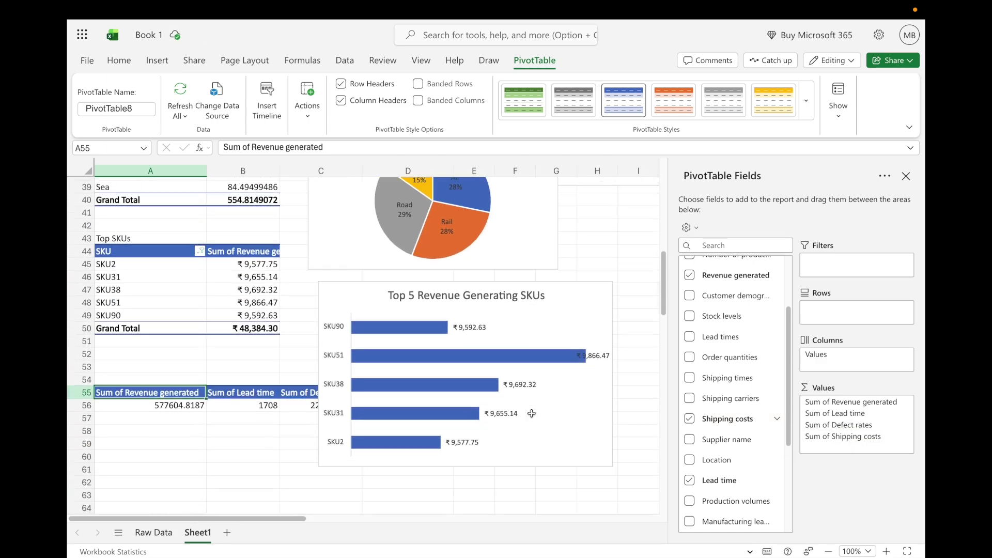
pyautogui.moveTo(350, 298); pyautogui.dragTo(507, 293)
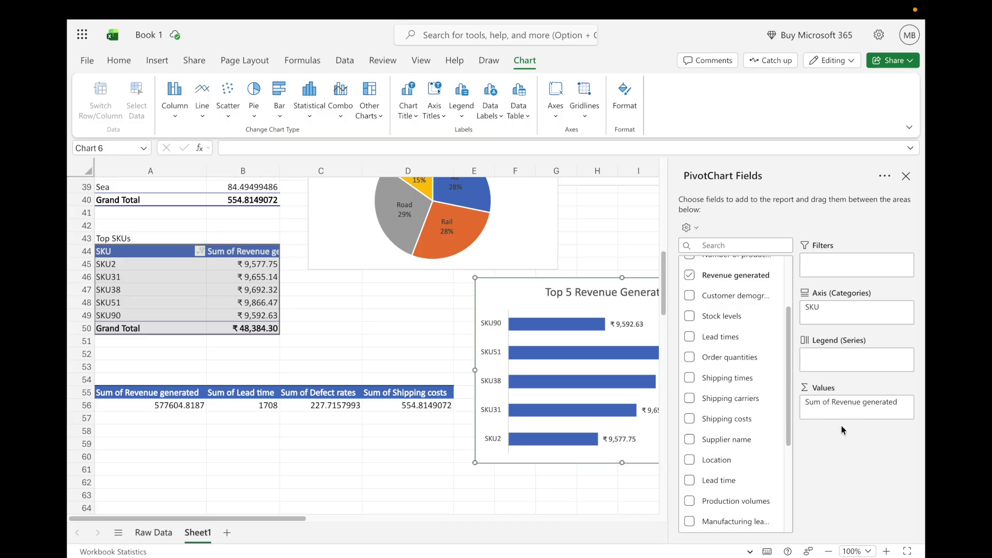
# - Summarize Lead time and Defect rates by Average instead of Sum in the KPI pivot table
pyautogui.click(138, 393)
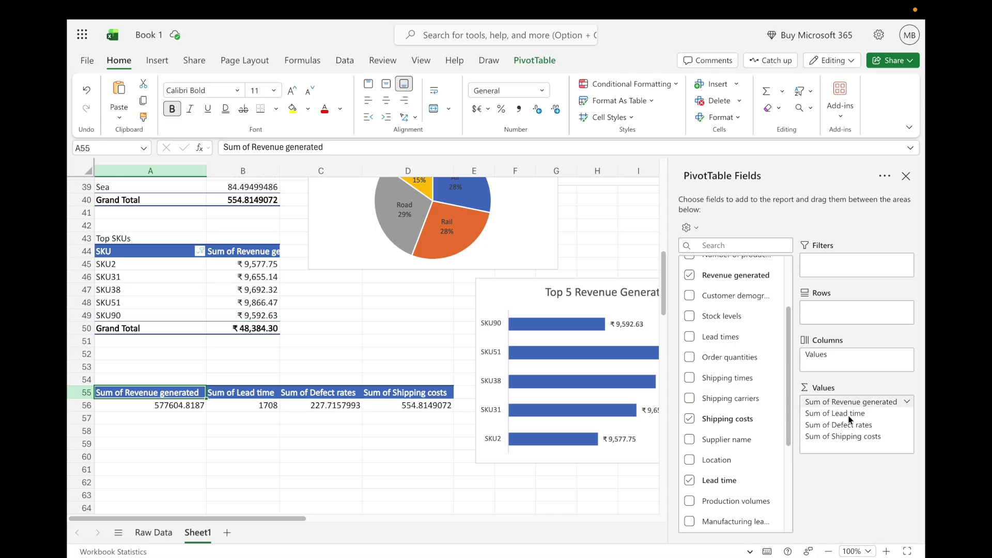
pyautogui.click(908, 417)
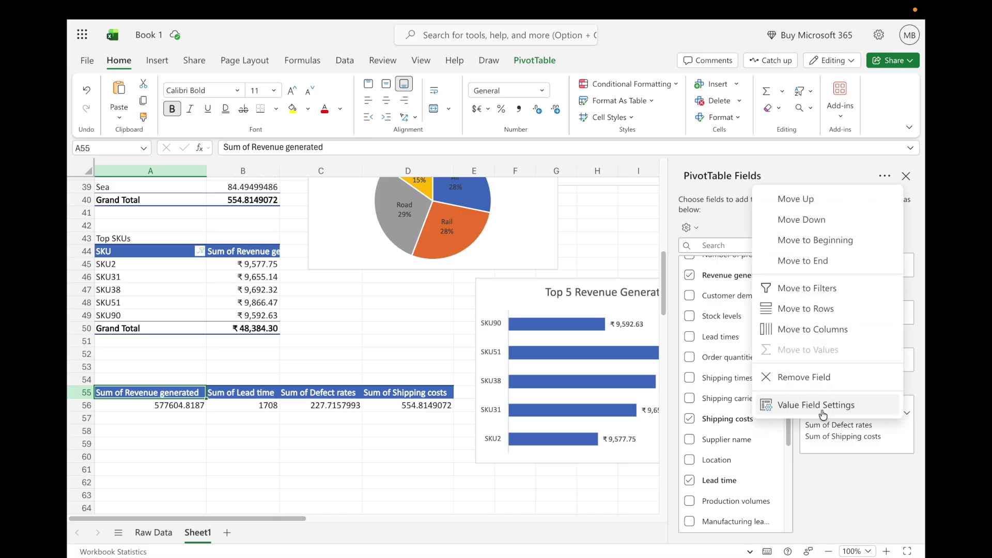
pyautogui.click(799, 402)
pyautogui.click(395, 335)
pyautogui.click(541, 401)
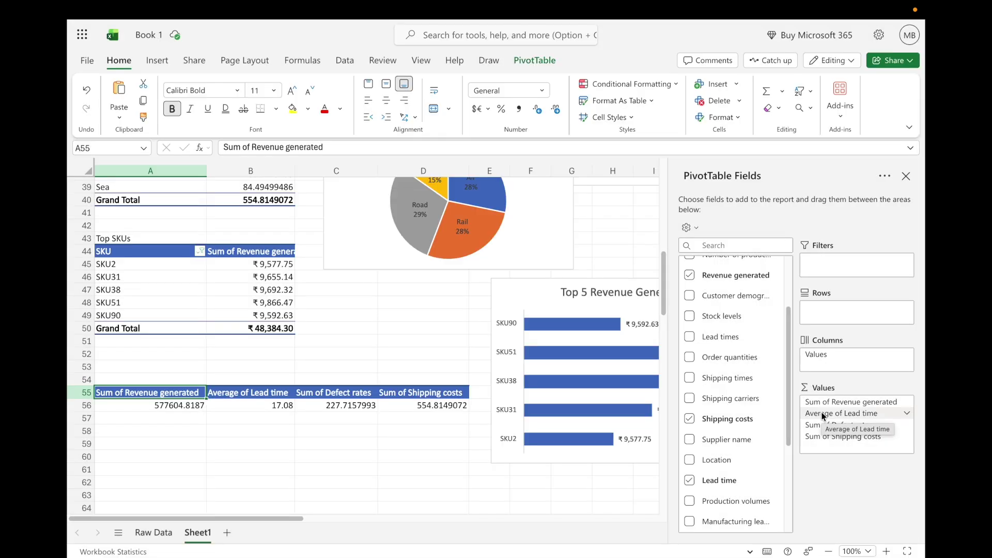
pyautogui.click(909, 429)
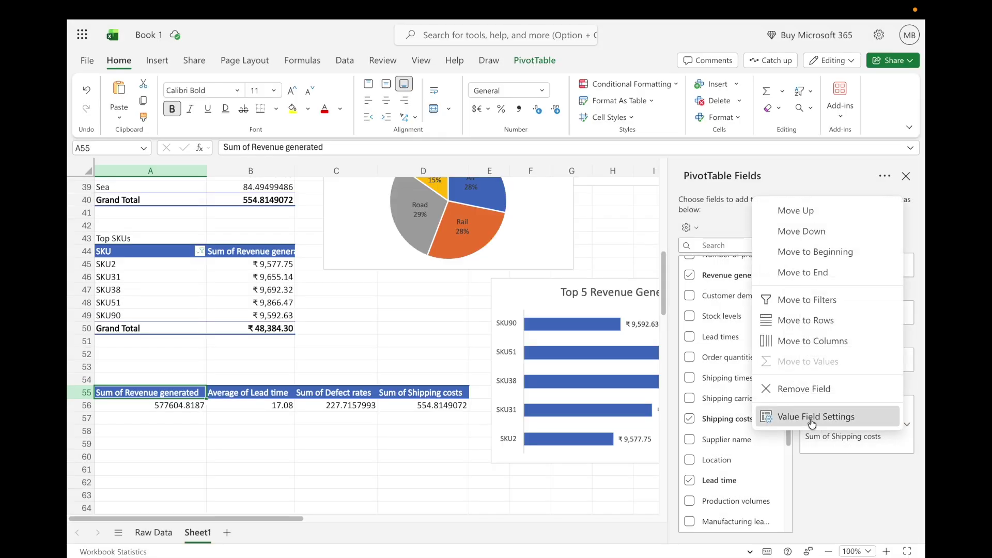
pyautogui.click(819, 416)
pyautogui.click(393, 336)
pyautogui.click(537, 403)
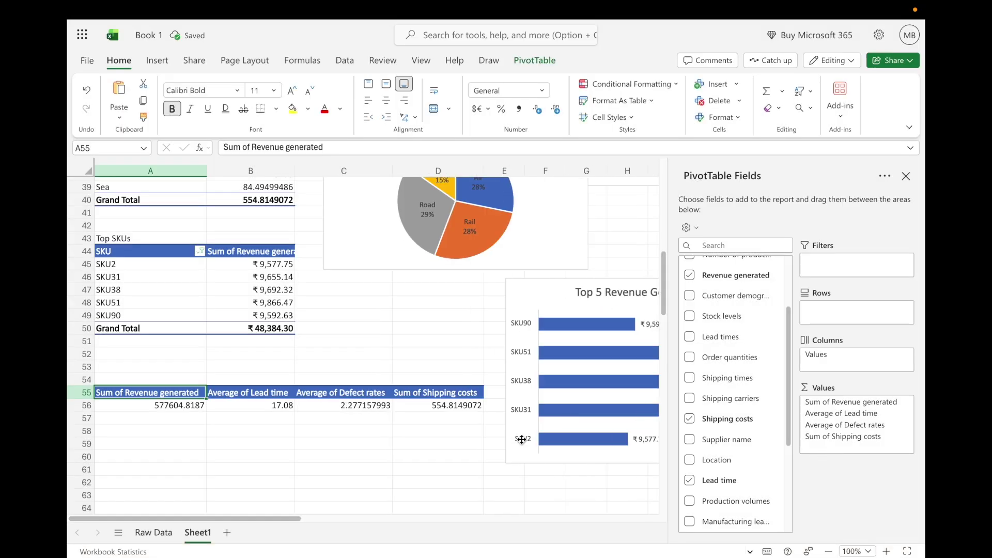
# - Review the KPI pivot table and the other pivot tables, slicers and charts on Sheet1
pyautogui.click(330, 455)
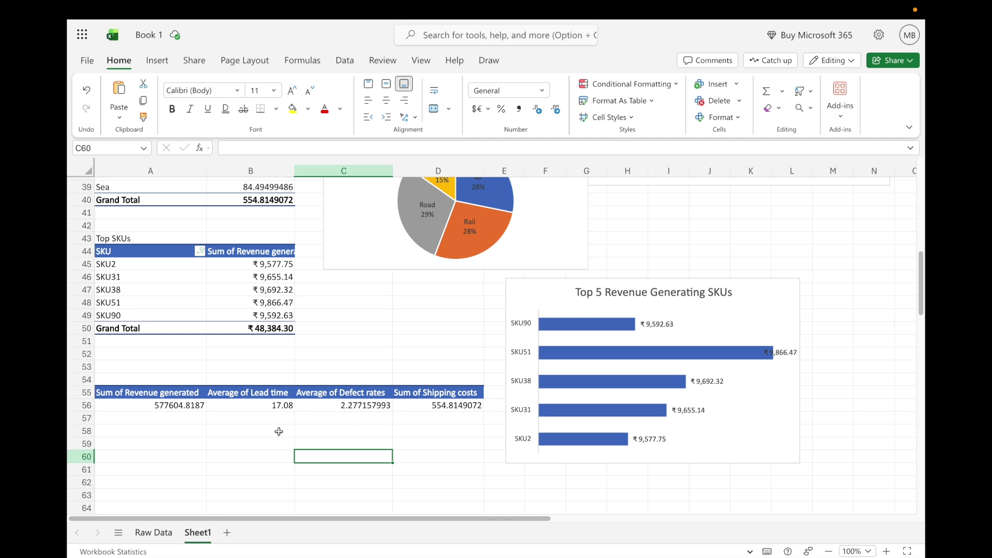
pyautogui.click(279, 432)
pyautogui.moveTo(167, 393); pyautogui.dragTo(456, 411)
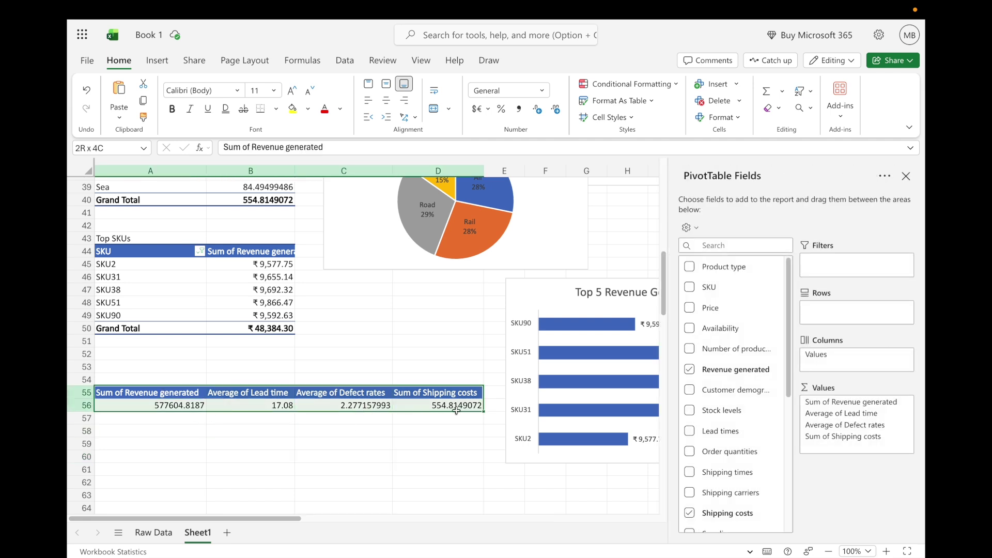
pyautogui.click(367, 443)
pyautogui.scroll(-4, 484, 377)
pyautogui.scroll(-8, 483, 376)
pyautogui.scroll(20, 483, 377)
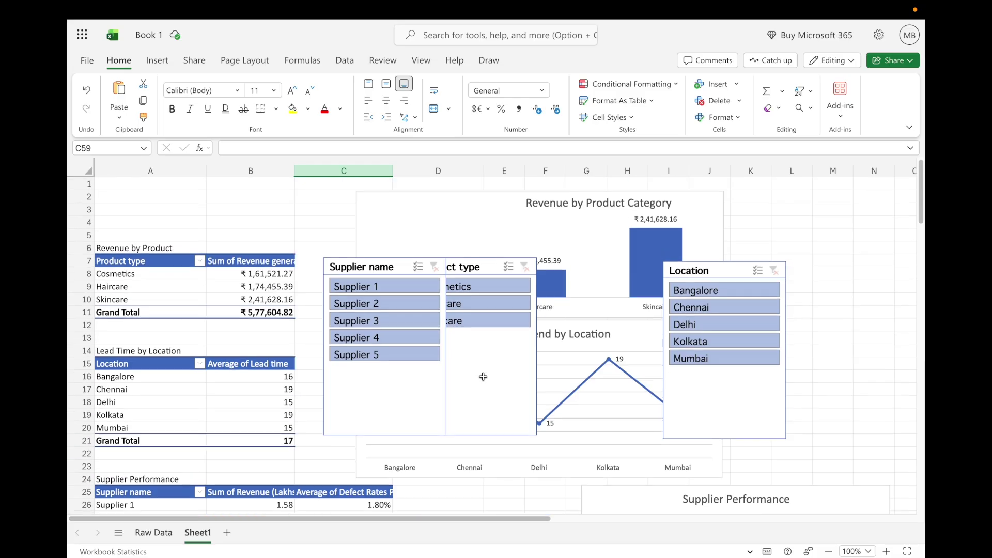
pyautogui.scroll(-2, 483, 377)
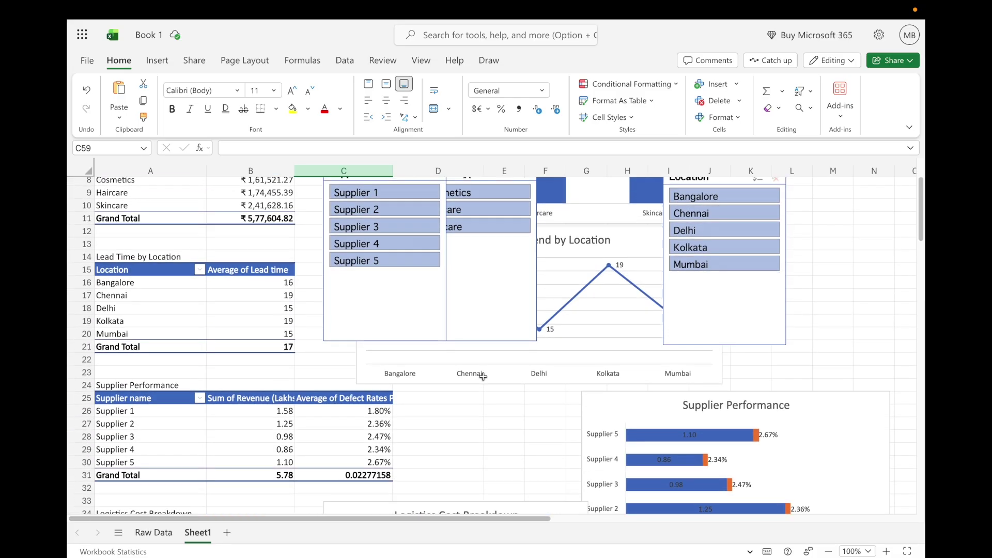
pyautogui.scroll(-10, 484, 377)
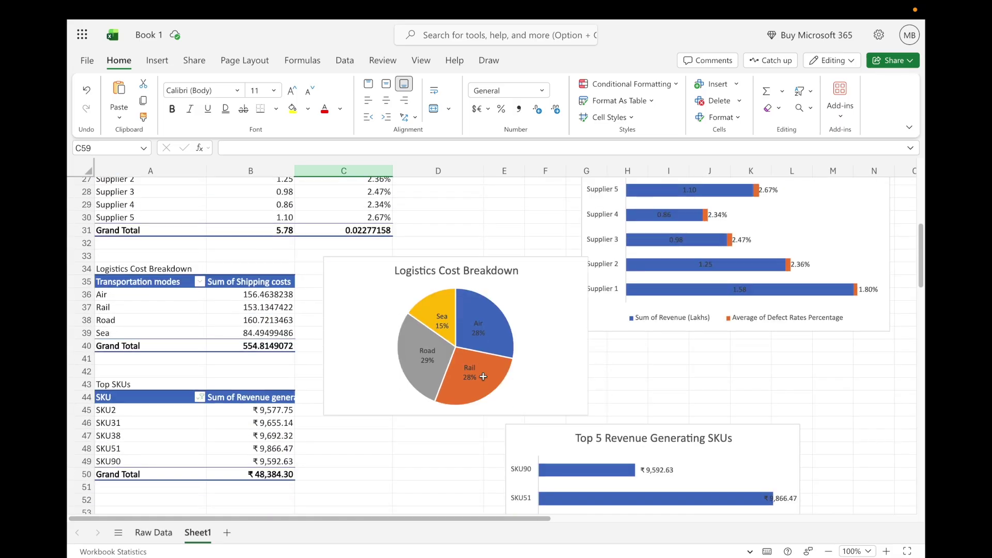
pyautogui.scroll(13, 483, 376)
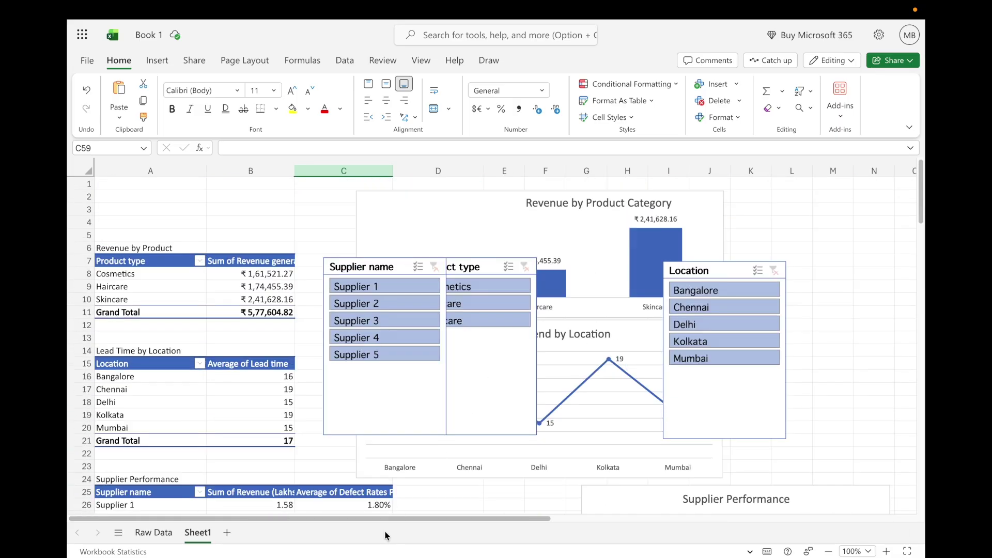
# - Enter the label Total Revenue in cell P2, in the empty area beyond the charts
pyautogui.hscroll(3, 642, 519)
pyautogui.hscroll(2, 642, 518)
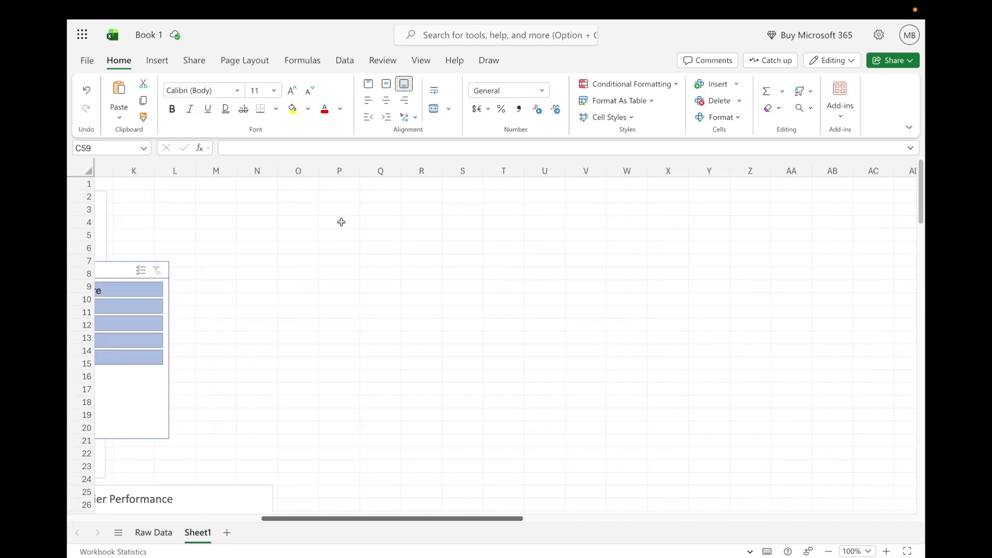
pyautogui.click(301, 197)
pyautogui.click(344, 199)
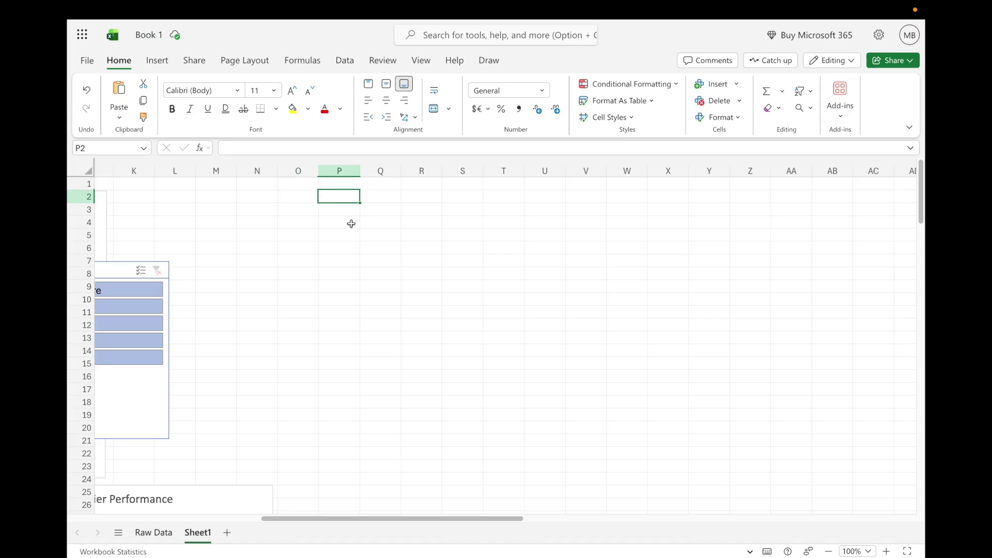
pyautogui.write('Tota')
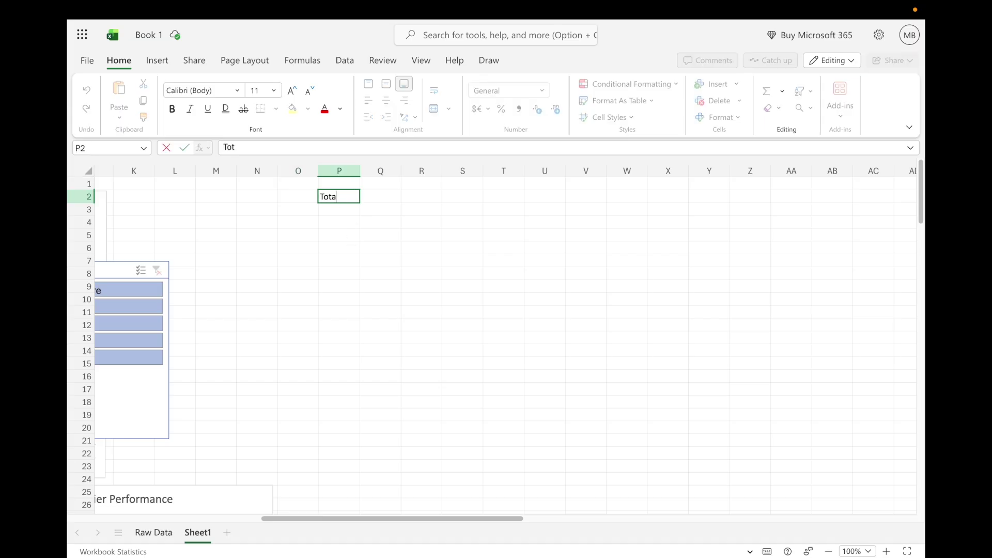
pyautogui.write('l Revenuw')
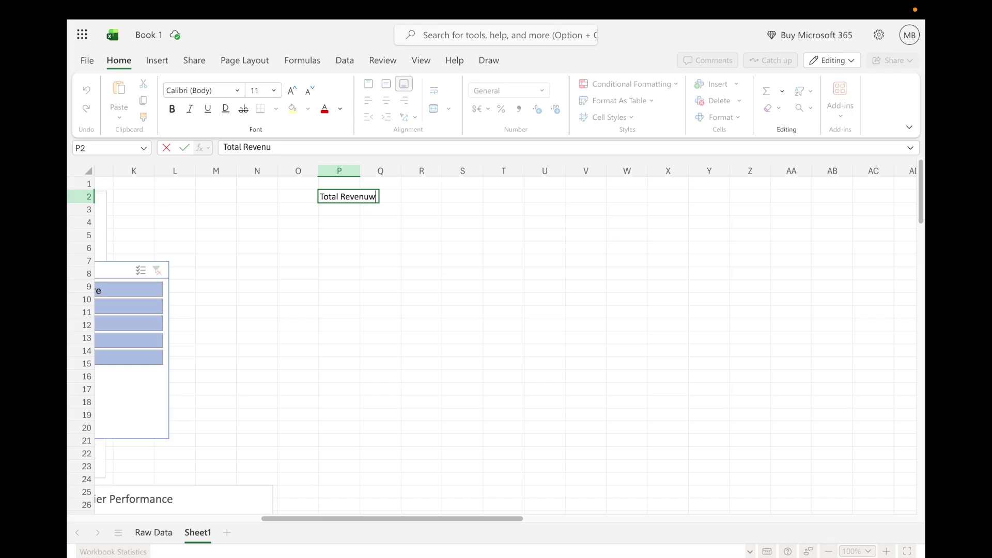
pyautogui.press('Tab')
pyautogui.hotkey('shift', 'Tab')
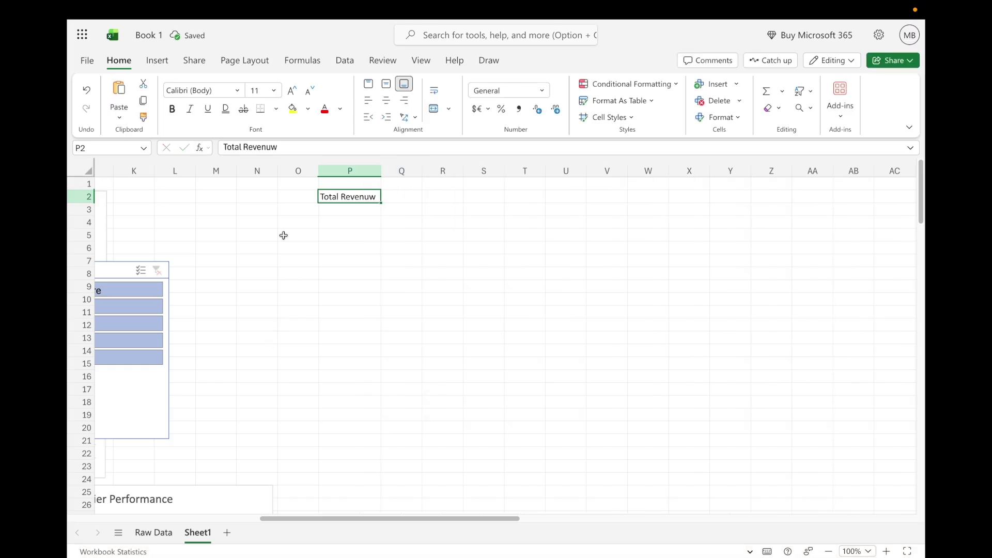
pyautogui.click(293, 148)
pyautogui.press('BackSpace')
pyautogui.write('e')
pyautogui.press('Tab')
# - Enter the label Average Lead Time in cell S2
pyautogui.press('Tab')
pyautogui.press('Tab')
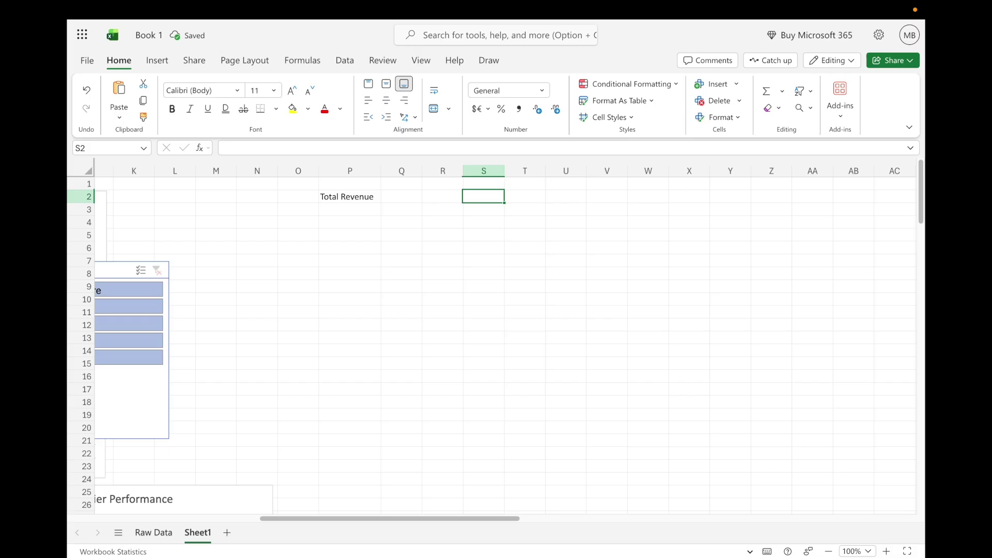
pyautogui.write('Average')
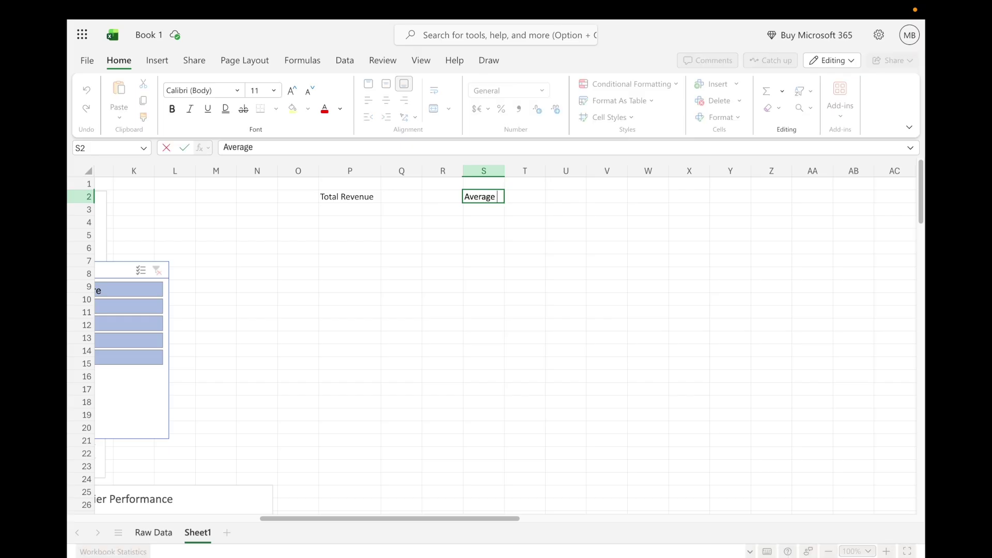
pyautogui.write(' Lead Rime')
pyautogui.press('Right')
# - Enter the labels Defect Rate in cell V2 and Logistics Cost in cell Y2
pyautogui.press('Right')
pyautogui.press('Right')
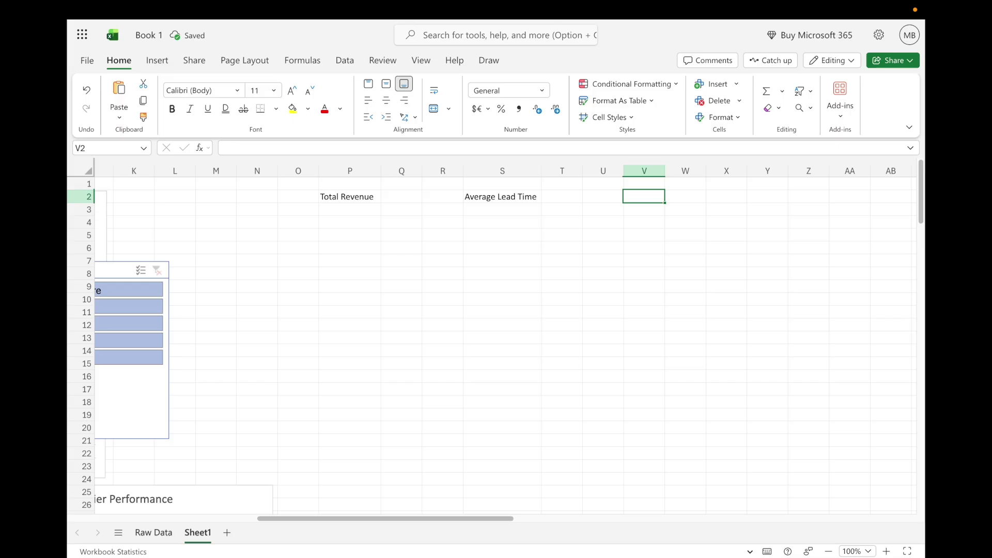
pyautogui.write('Dee')
pyautogui.write('ect Rat')
pyautogui.press('Right')
pyautogui.press('Right')
pyautogui.press('Right')
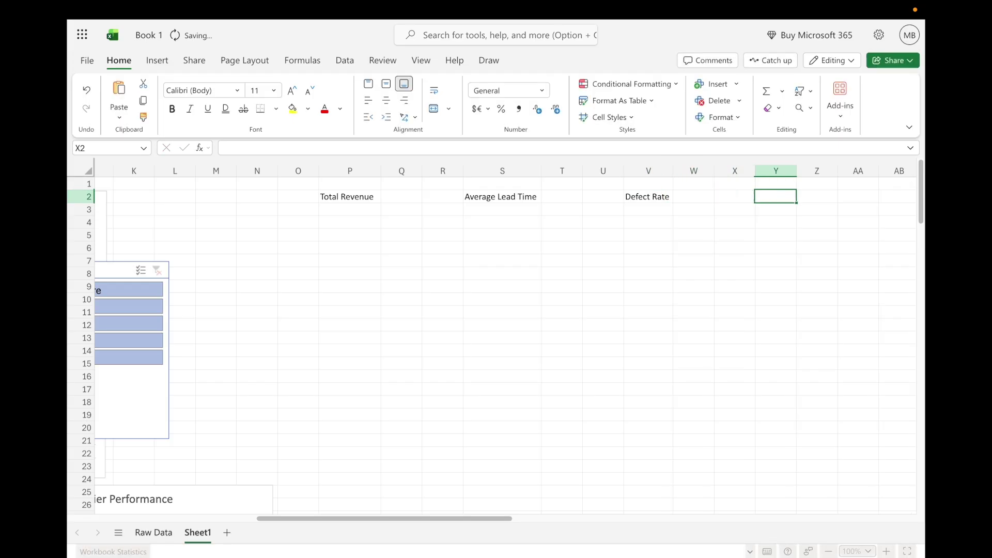
pyautogui.write('Logistics C')
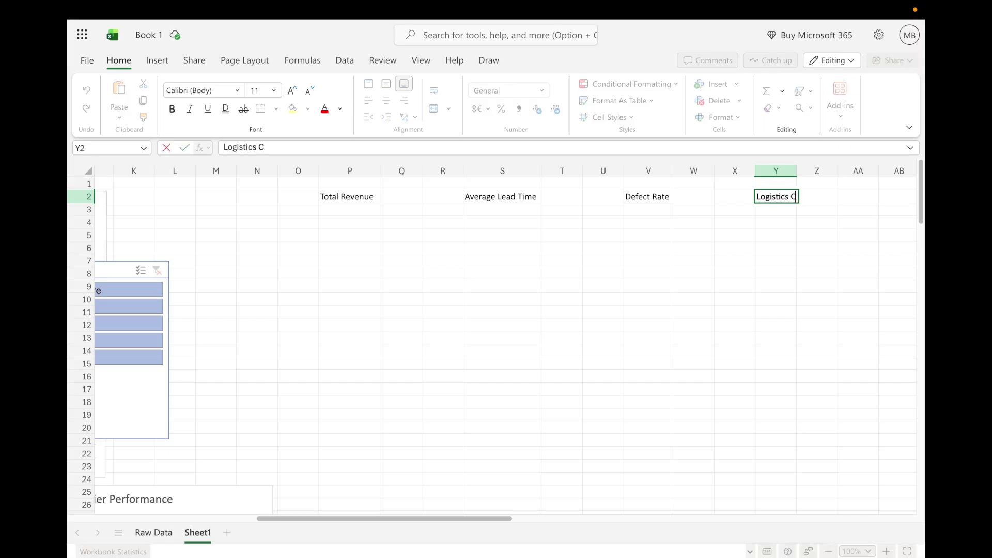
pyautogui.write('ost')
pyautogui.press('Left')
# - Link cell P3 under Total Revenue to the pivot table's revenue sum with the formula =A56
pyautogui.press('Left')
pyautogui.press('Left')
pyautogui.press('Left')
pyautogui.press('Left')
pyautogui.press('Left')
pyautogui.press('Left')
pyautogui.press('Left')
pyautogui.press('Left')
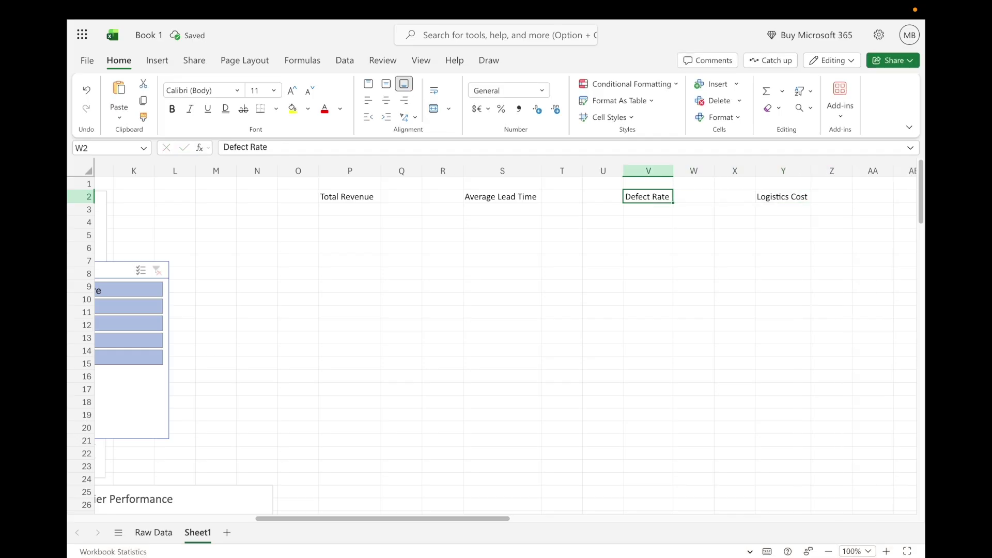
pyautogui.press('Left')
pyautogui.press('Down')
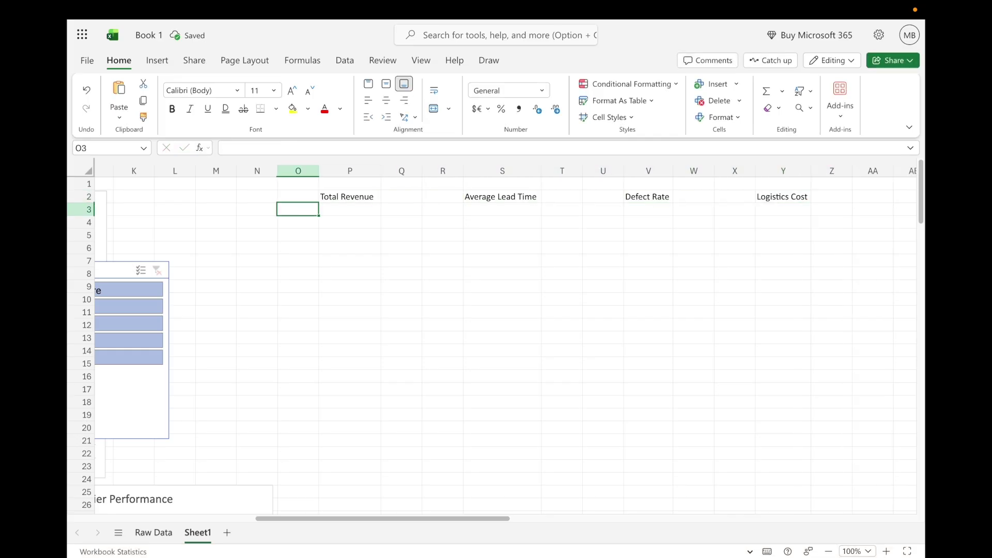
pyautogui.press('Right')
pyautogui.write('=')
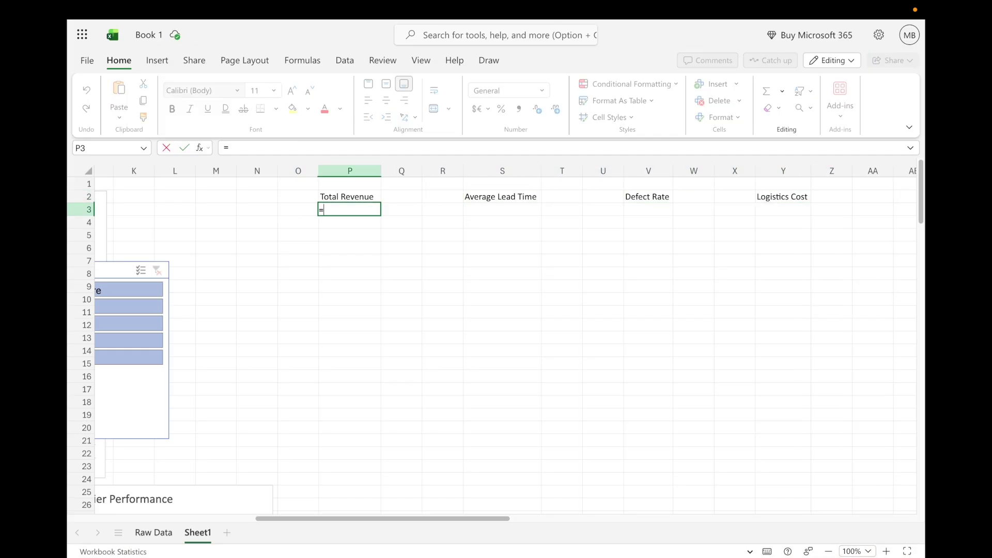
pyautogui.moveTo(301, 518); pyautogui.dragTo(117, 519)
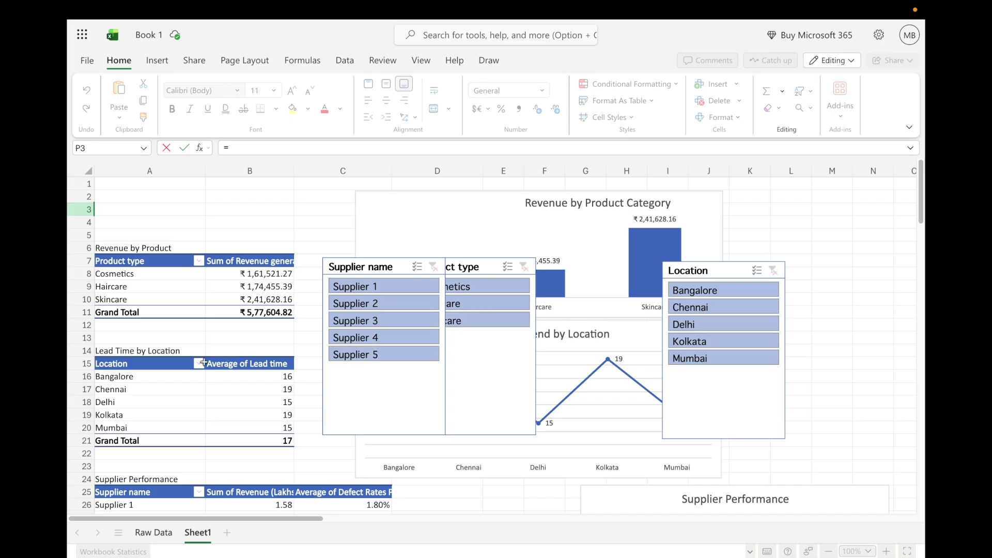
pyautogui.scroll(-15, 205, 365)
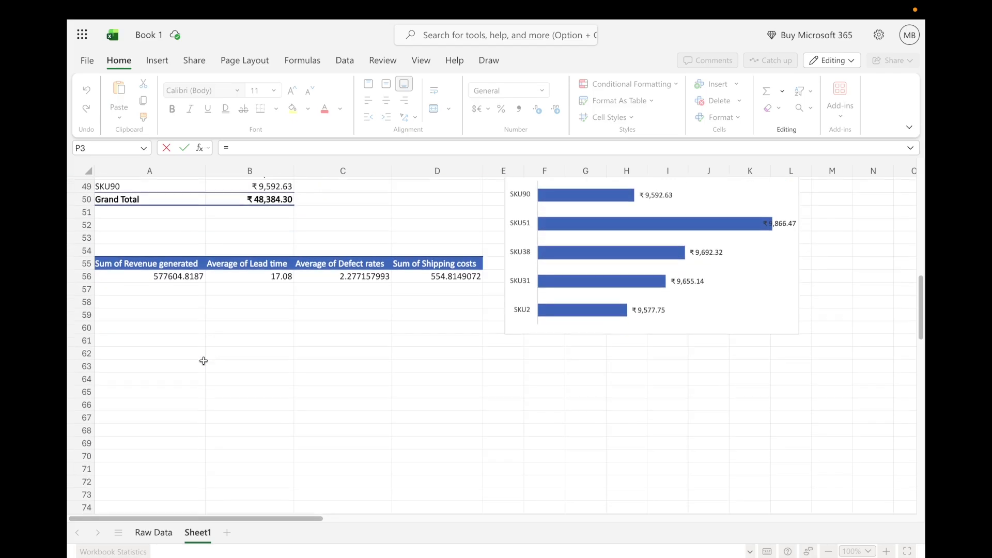
pyautogui.click(172, 285)
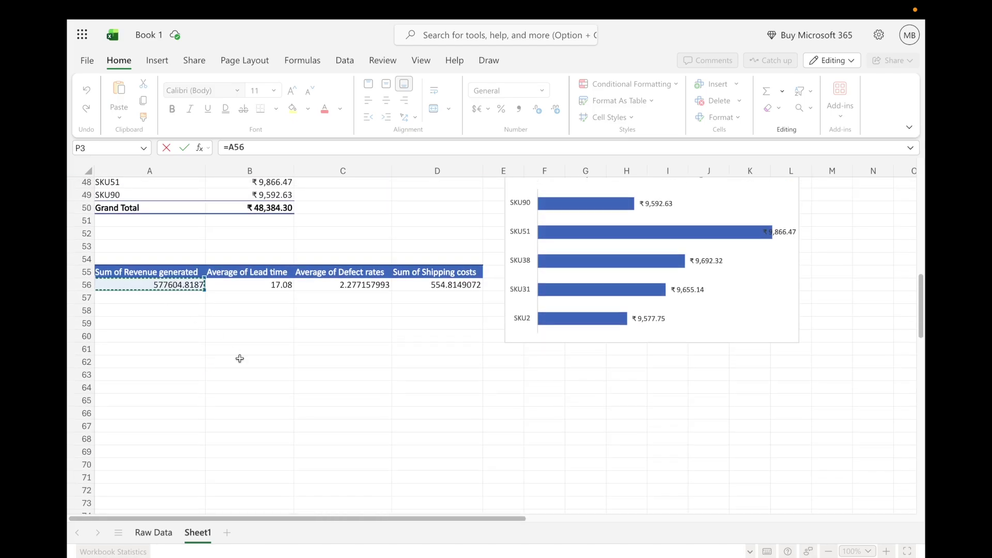
pyautogui.press('Return')
# - Link cell S3 under Average Lead Time to the pivot table's lead time average with the formula =B56
pyautogui.press('Right')
pyautogui.press('Right')
pyautogui.press('Up')
pyautogui.press('Up')
pyautogui.press('Up')
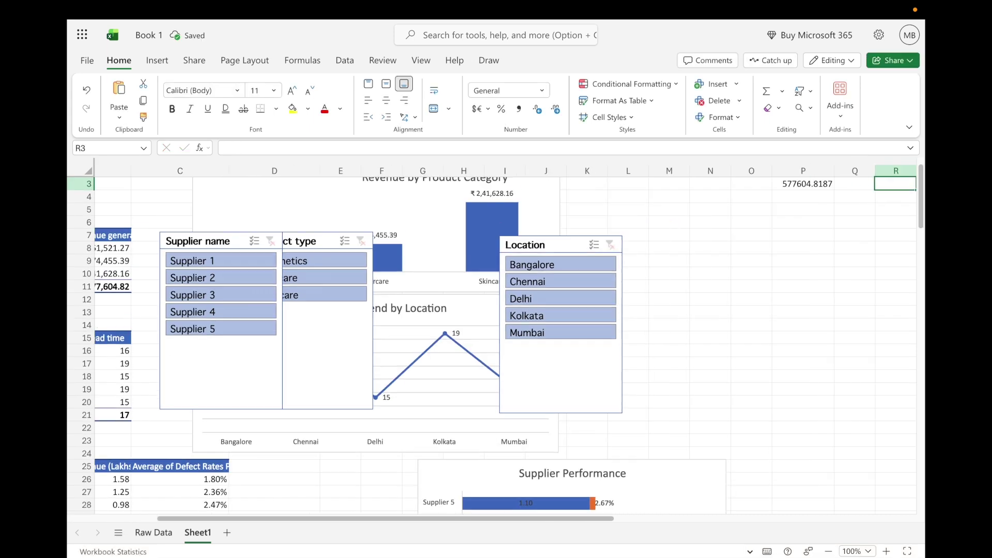
pyautogui.press('Right')
pyautogui.press('Right')
pyautogui.press('Right')
pyautogui.press('Right')
pyautogui.press('Left')
pyautogui.press('Left')
pyautogui.press('Left')
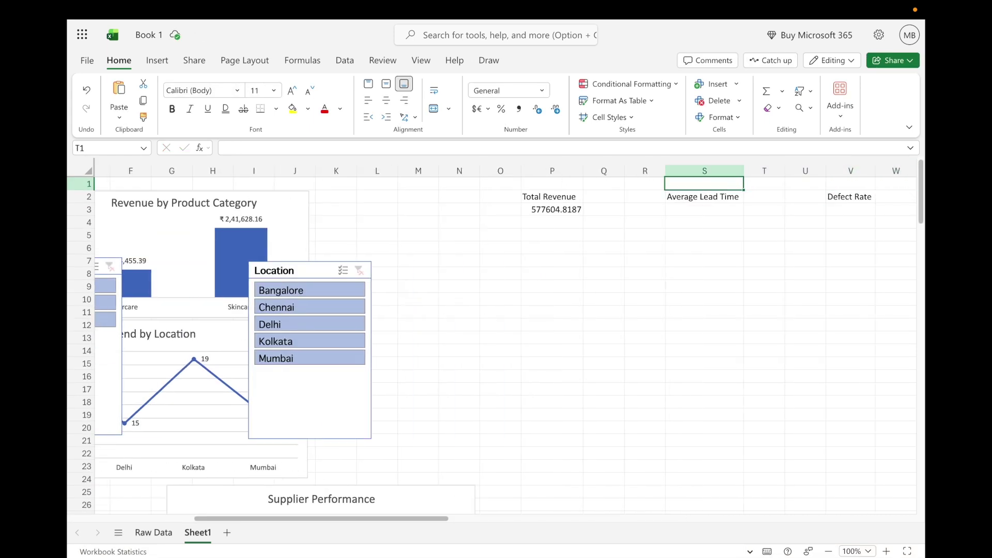
pyautogui.press('Down')
pyautogui.press('Down')
pyautogui.write('=')
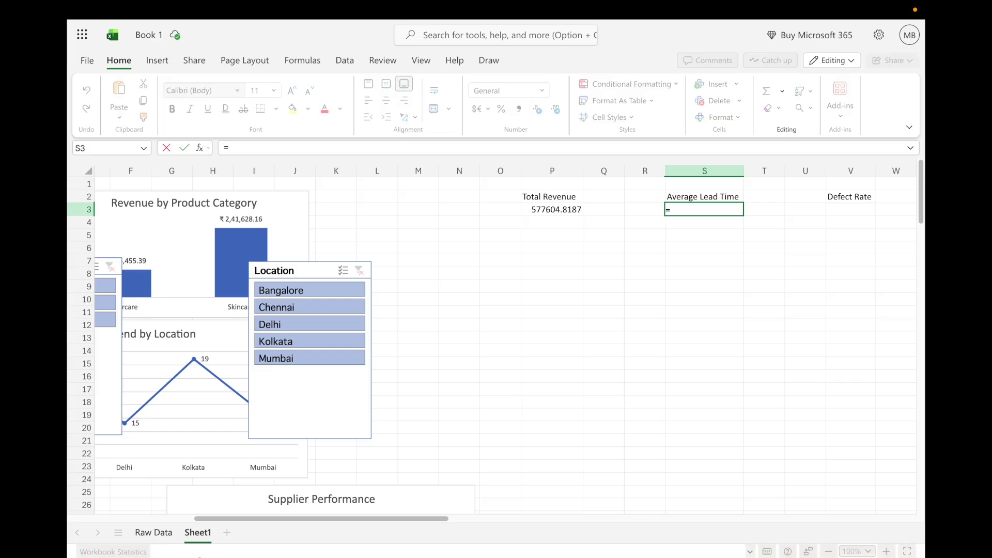
pyautogui.moveTo(260, 519); pyautogui.dragTo(155, 520)
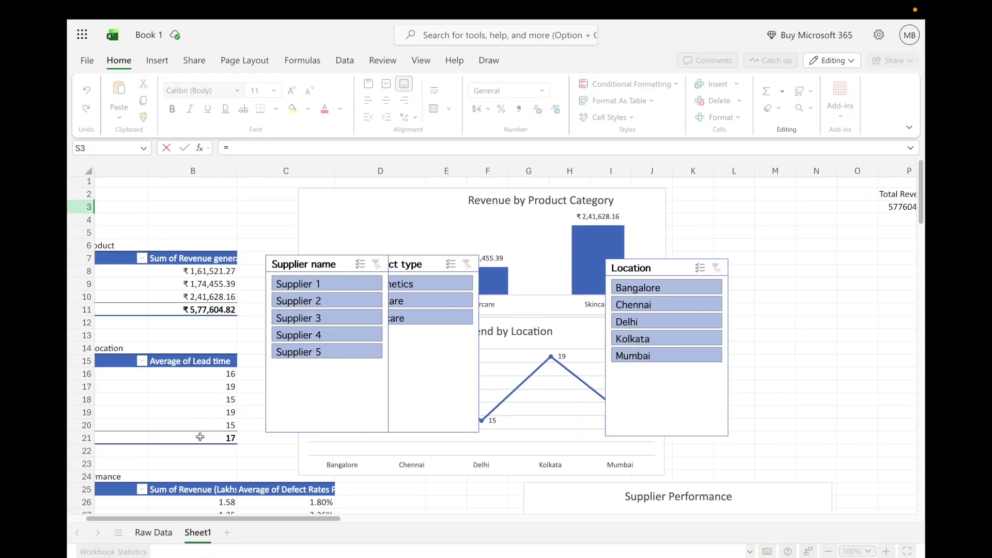
pyautogui.scroll(-5, 200, 436)
pyautogui.scroll(-5, 199, 435)
pyautogui.click(200, 310)
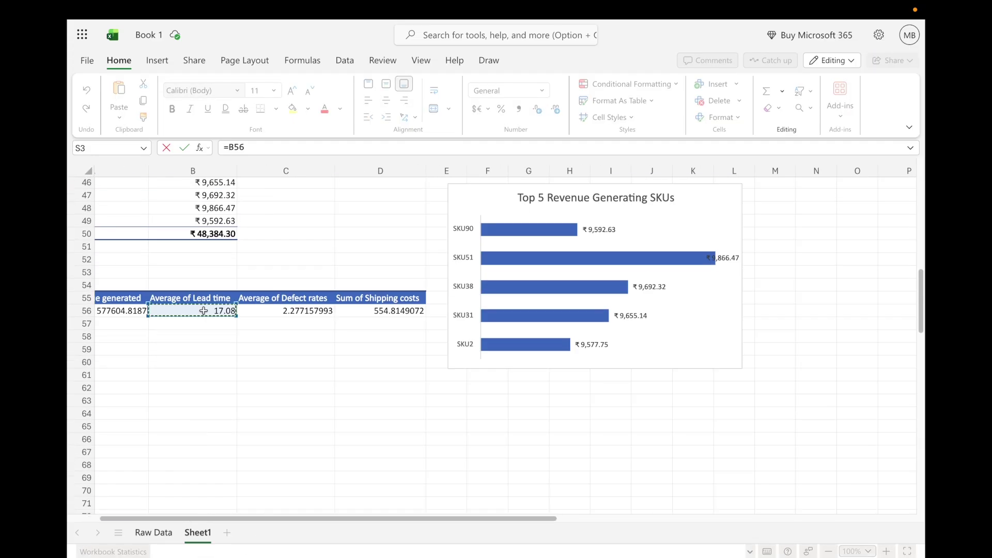
pyautogui.press('Tab')
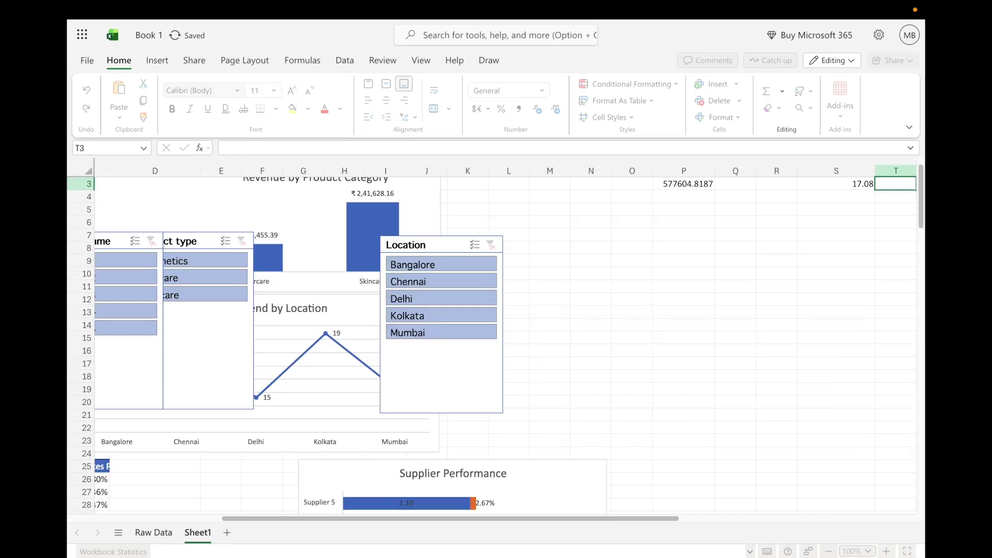
# - Link cell V3 under Defect Rate to the pivot table's average of defect rates with the formula =C56
pyautogui.scroll(1, 533, 344)
pyautogui.press('Right')
pyautogui.press('Right')
pyautogui.press('Right')
pyautogui.press('Right')
pyautogui.press('Right')
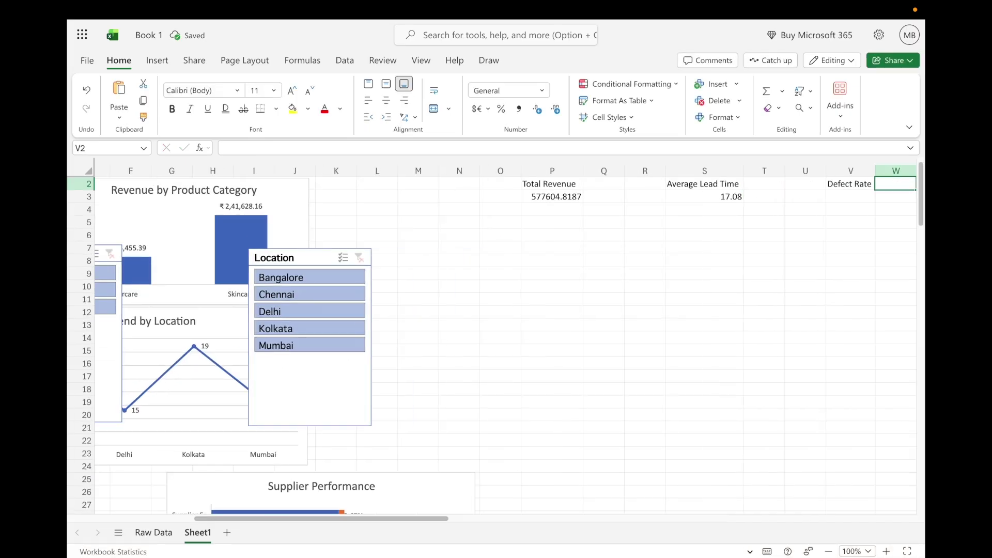
pyautogui.press('Left')
pyautogui.press('Left')
pyautogui.press('Left')
pyautogui.press('Left')
pyautogui.press('Left')
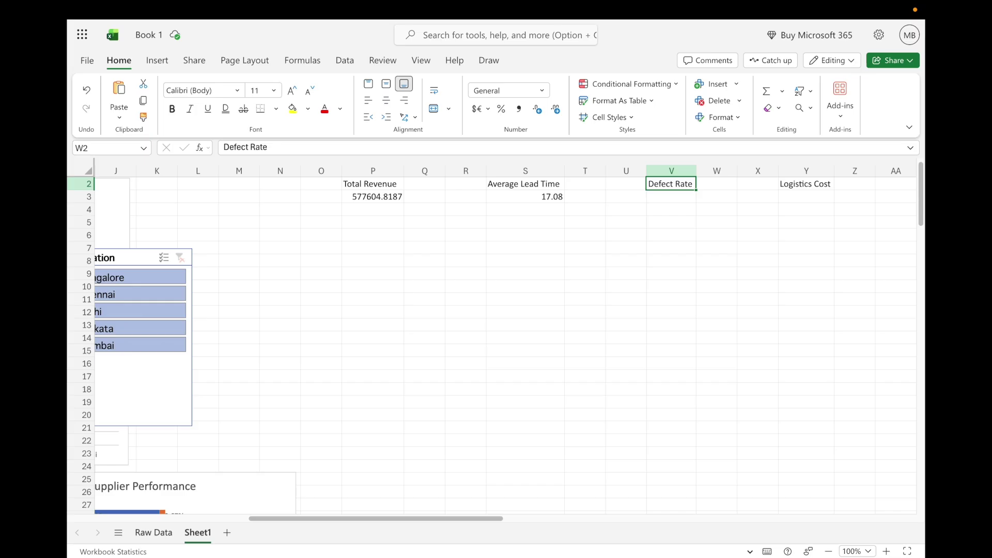
pyautogui.press('Down')
pyautogui.write('=')
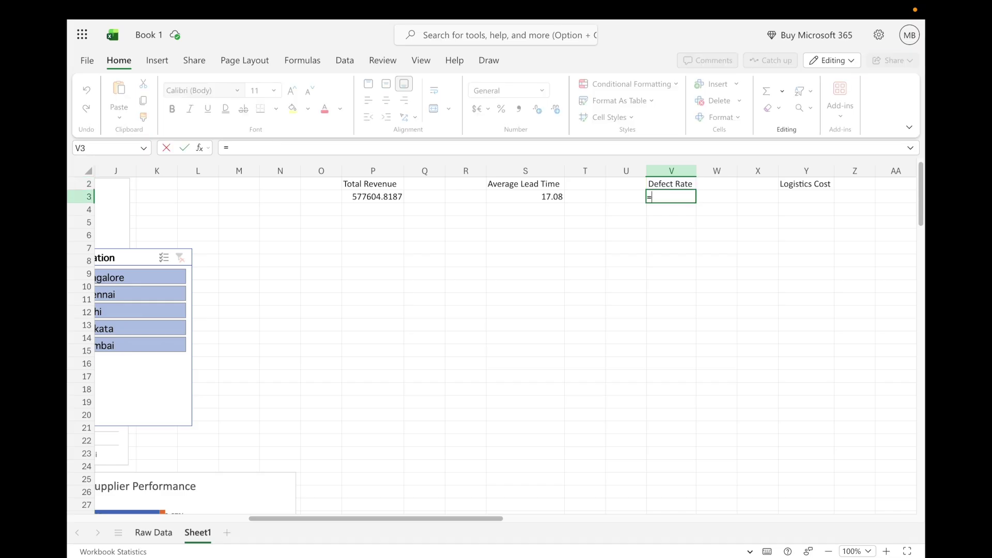
pyautogui.moveTo(465, 518); pyautogui.dragTo(275, 524)
pyautogui.hscroll(-2, 328, 405)
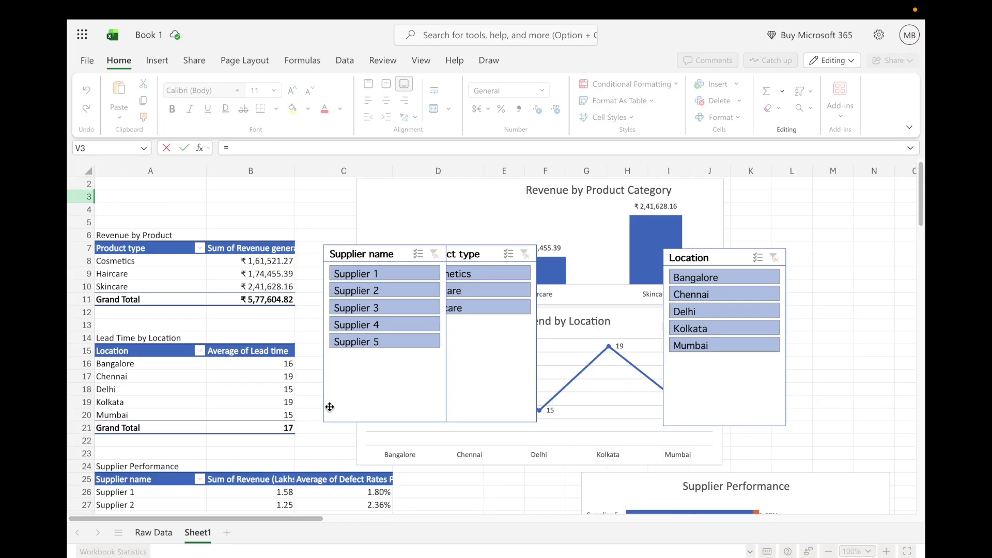
pyautogui.scroll(-10, 328, 405)
pyautogui.click(361, 455)
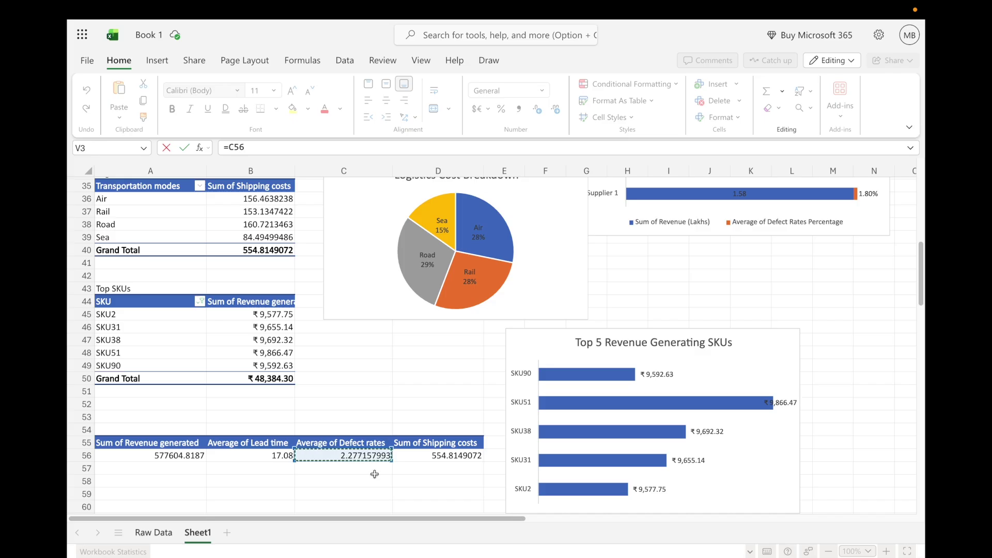
pyautogui.press('Tab')
# - Link cell Y3 under Logistics Cost to the pivot table's sum of shipping costs with the formula =D56
pyautogui.press('Tab')
pyautogui.press('Tab')
pyautogui.press('Tab')
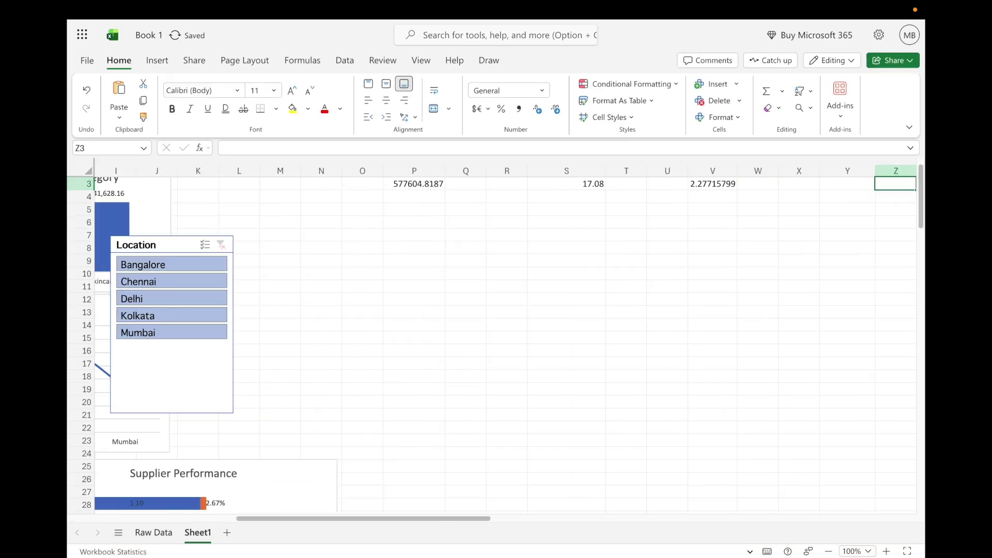
pyautogui.scroll(1, 745, 295)
pyautogui.click(842, 208)
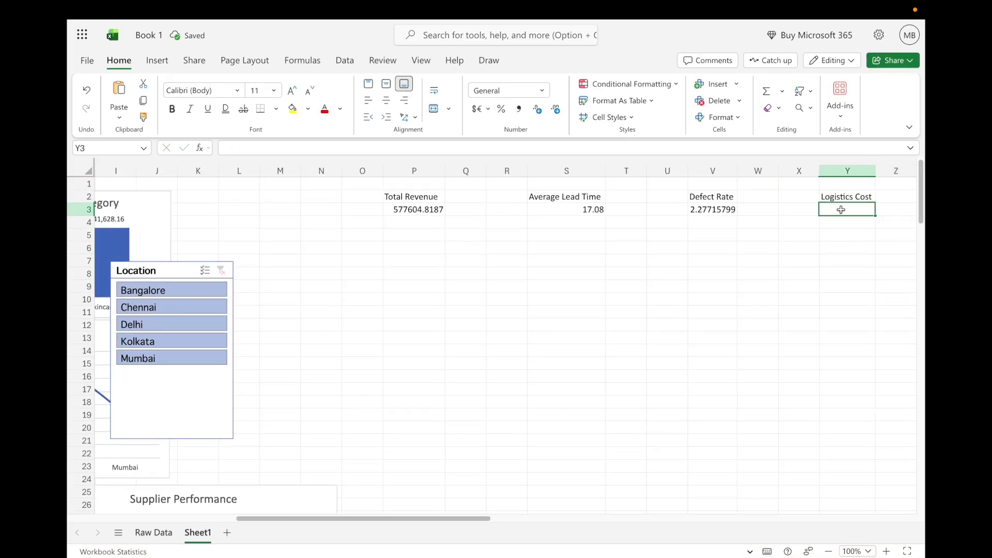
pyautogui.write('=')
pyautogui.moveTo(485, 518); pyautogui.dragTo(317, 518)
pyautogui.scroll(-9, 404, 395)
pyautogui.scroll(-5, 403, 395)
pyautogui.click(442, 338)
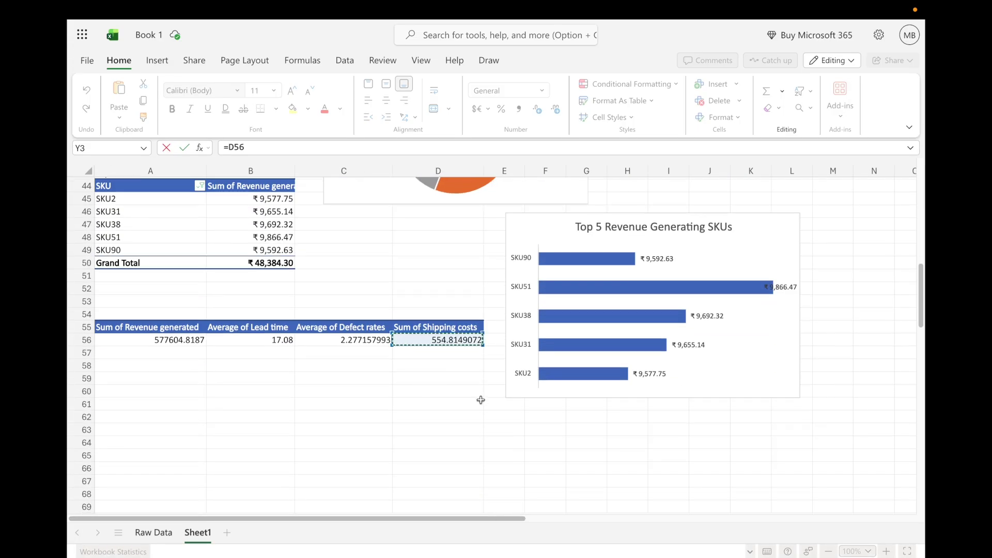
pyautogui.press('Tab')
pyautogui.scroll(1, 808, 287)
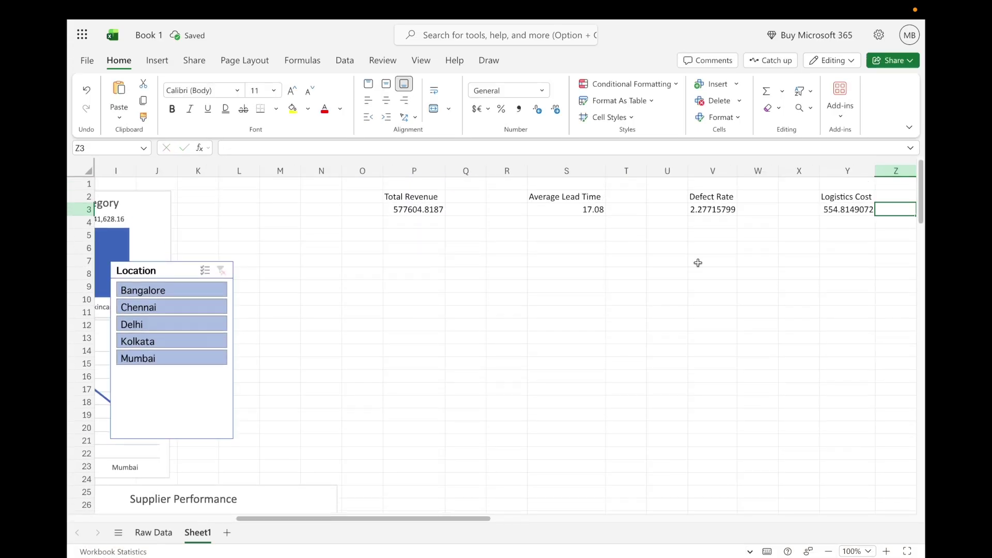
# - Move the Revenue by Product Category chart below the Total Revenue and Average Lead Time cells, starting at row 7
pyautogui.click(423, 248)
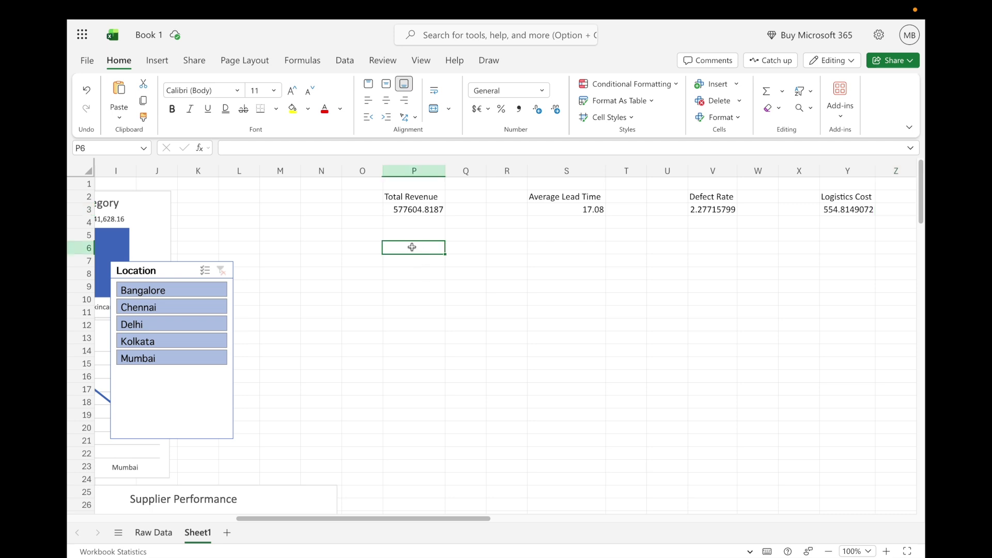
pyautogui.hscroll(-3, 474, 520)
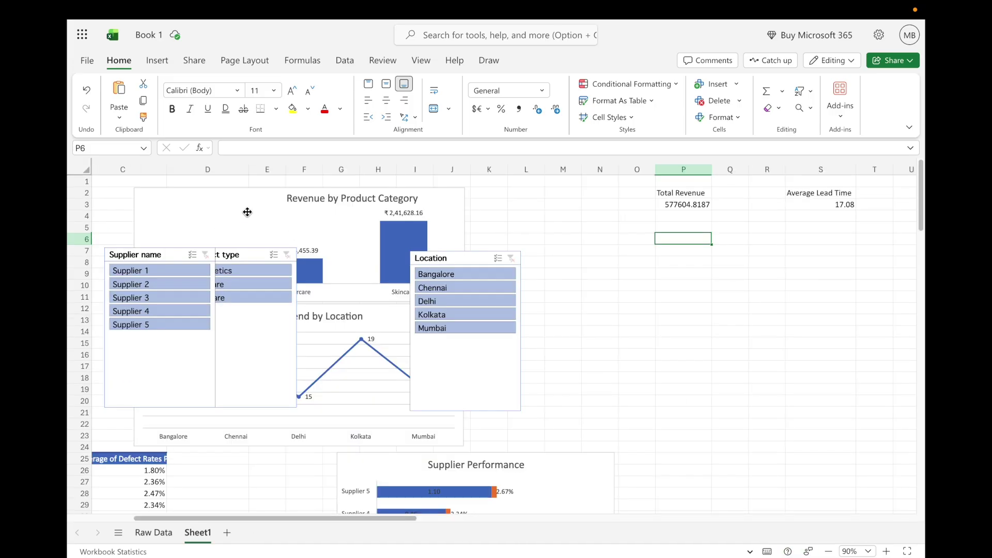
pyautogui.moveTo(238, 202); pyautogui.dragTo(569, 217)
pyautogui.hscroll(5, 481, 517)
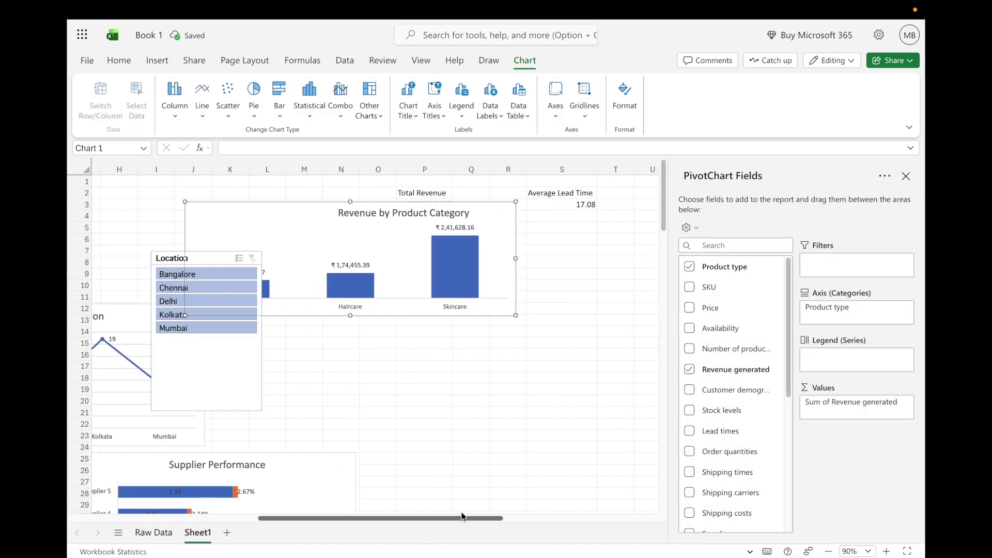
pyautogui.moveTo(210, 226); pyautogui.dragTo(397, 266)
pyautogui.click(454, 470)
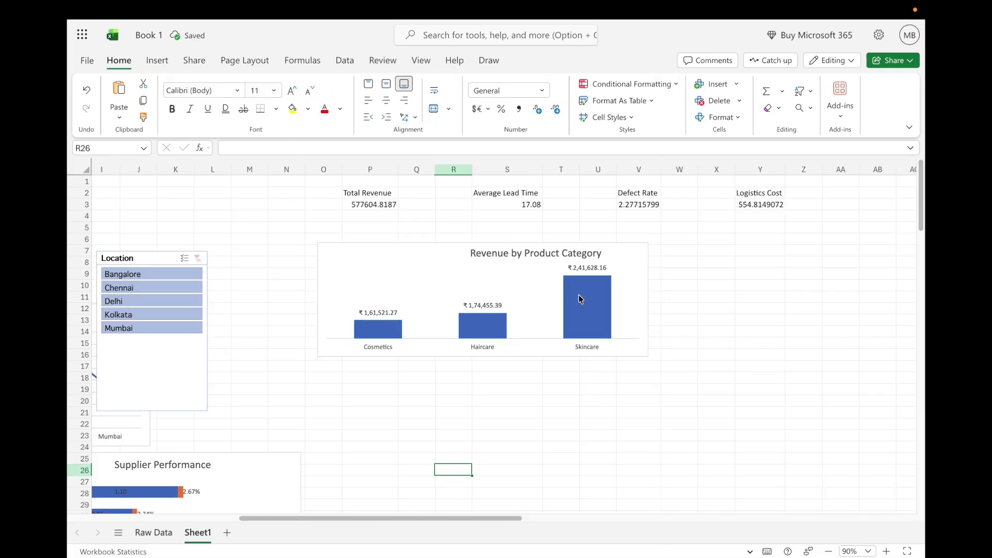
# - Resize the Revenue by Product Category chart to be narrower and taller, spanning about columns O to U and rows 7 to 18
pyautogui.click(635, 255)
pyautogui.moveTo(648, 357); pyautogui.dragTo(606, 381)
pyautogui.hscroll(4, 568, 382)
pyautogui.click(380, 252)
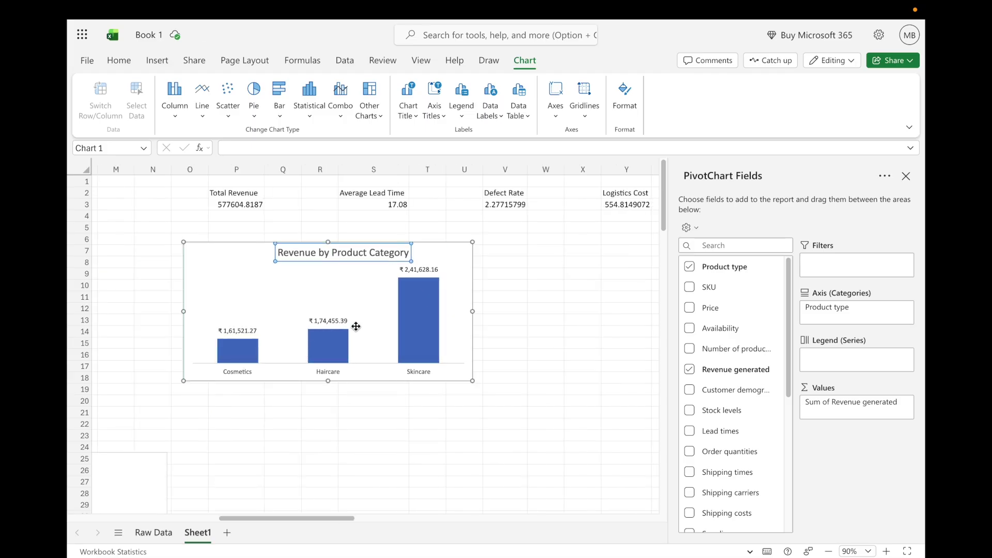
pyautogui.hscroll(1, 310, 521)
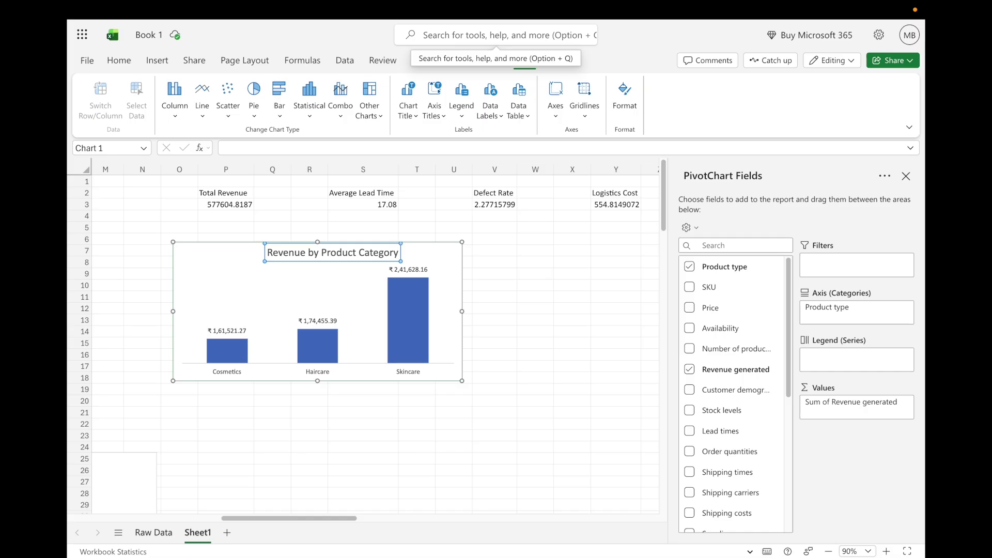
# - Cut the Supplier Performance chart and paste it at cell V7, beside the Revenue by Product Category chart
pyautogui.moveTo(331, 518); pyautogui.dragTo(235, 517)
pyautogui.click(338, 469)
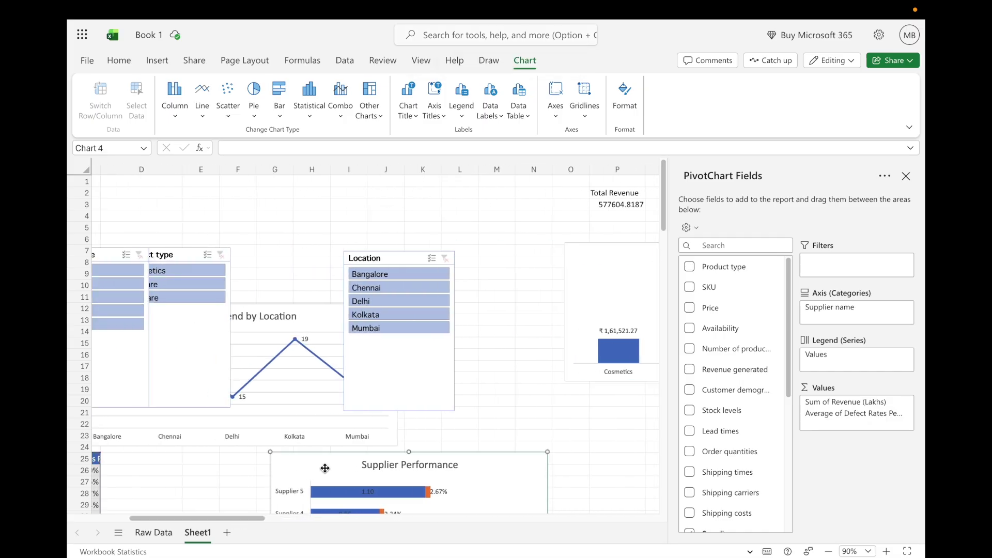
pyautogui.press('Delete')
pyautogui.moveTo(299, 519); pyautogui.dragTo(463, 521)
pyautogui.click(459, 241)
pyautogui.click(458, 250)
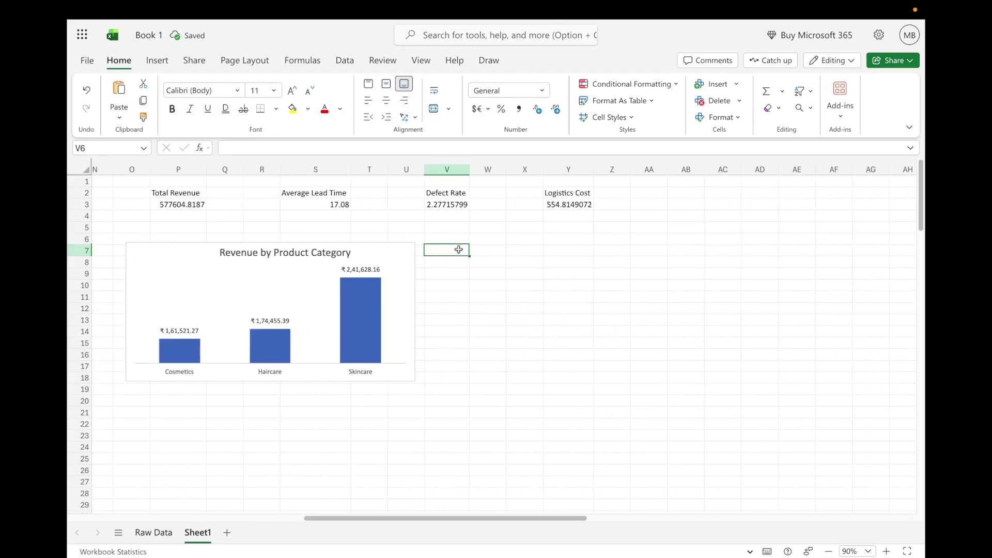
pyautogui.hotkey('ctrl', 'v')
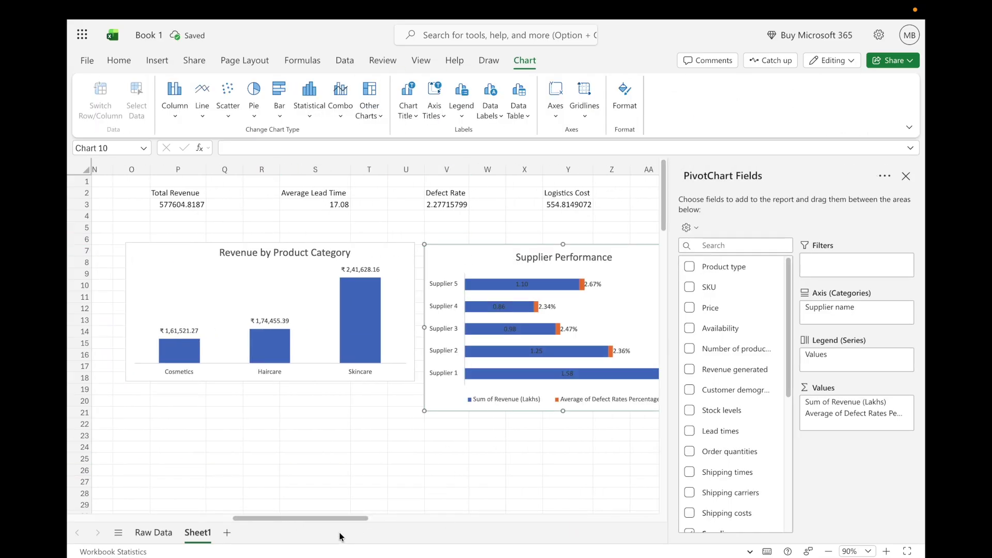
pyautogui.moveTo(341, 521); pyautogui.dragTo(365, 519)
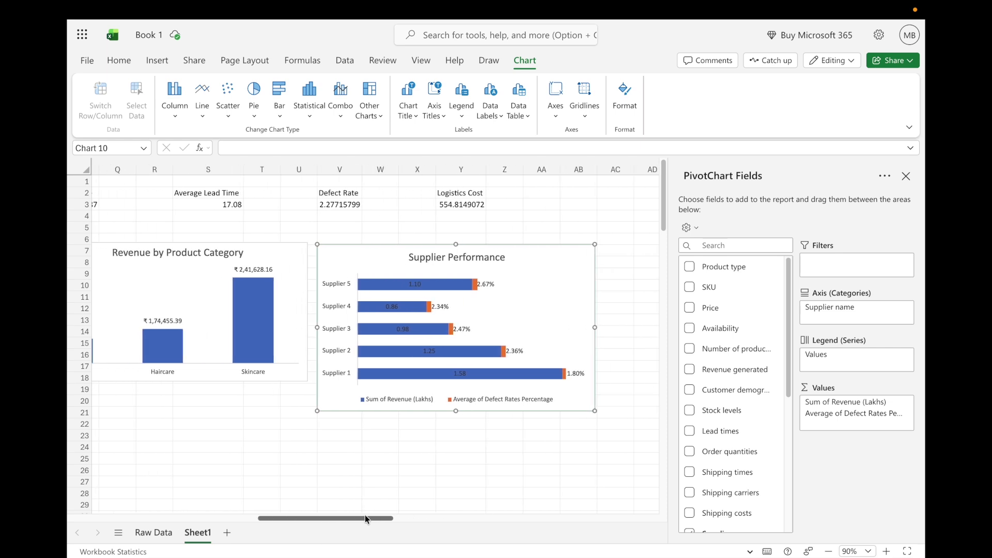
# - Cut the Logistics Cost Breakdown pie chart and paste it at cell AC7, beside the Supplier Performance chart
pyautogui.moveTo(365, 518); pyautogui.dragTo(237, 517)
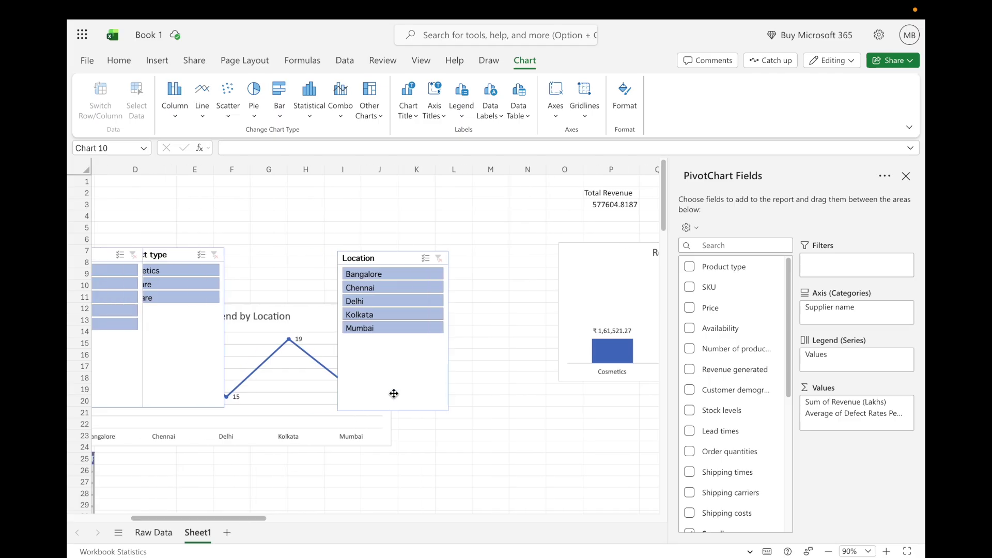
pyautogui.scroll(-7, 393, 394)
pyautogui.click(255, 337)
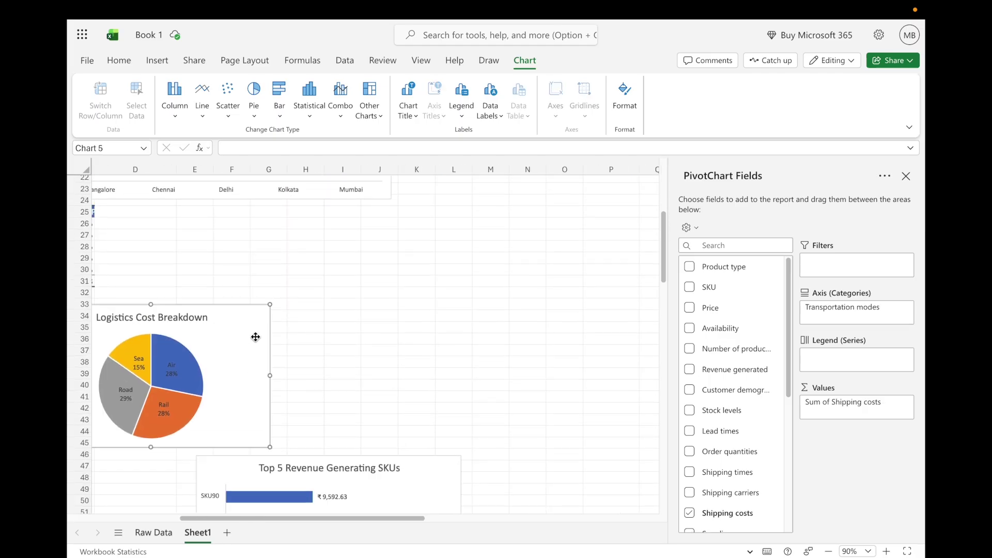
pyautogui.press('Delete')
pyautogui.moveTo(300, 519); pyautogui.dragTo(528, 466)
pyautogui.scroll(-20, 571, 370)
pyautogui.scroll(20, 570, 369)
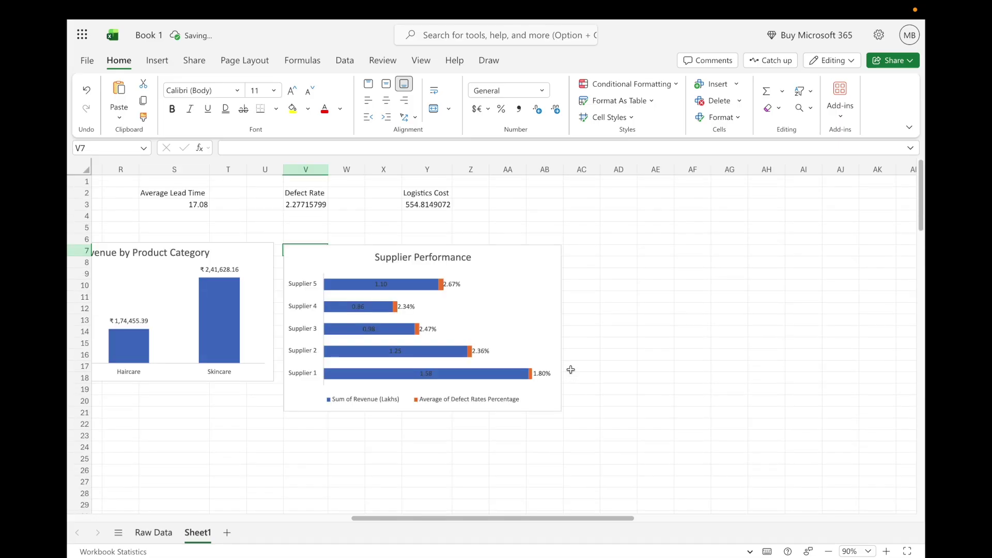
pyautogui.click(593, 256)
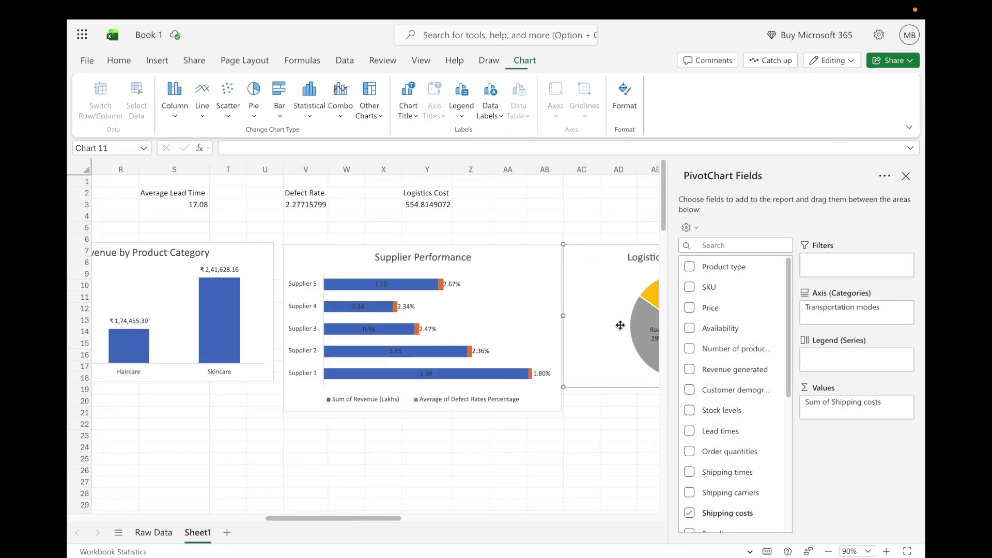
pyautogui.click(594, 435)
# - Cut the Lead Time Trend by Location chart and place it directly beneath the Revenue by Product Category chart, around row 22
pyautogui.moveTo(559, 519); pyautogui.dragTo(318, 513)
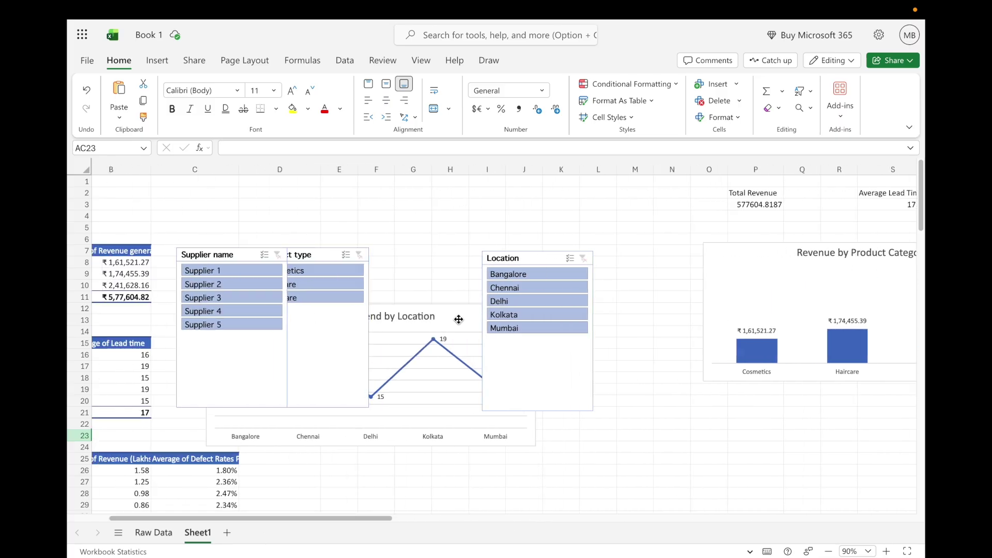
pyautogui.click(454, 322)
pyautogui.press('Delete')
pyautogui.moveTo(377, 518); pyautogui.dragTo(550, 519)
pyautogui.scroll(-1, 536, 423)
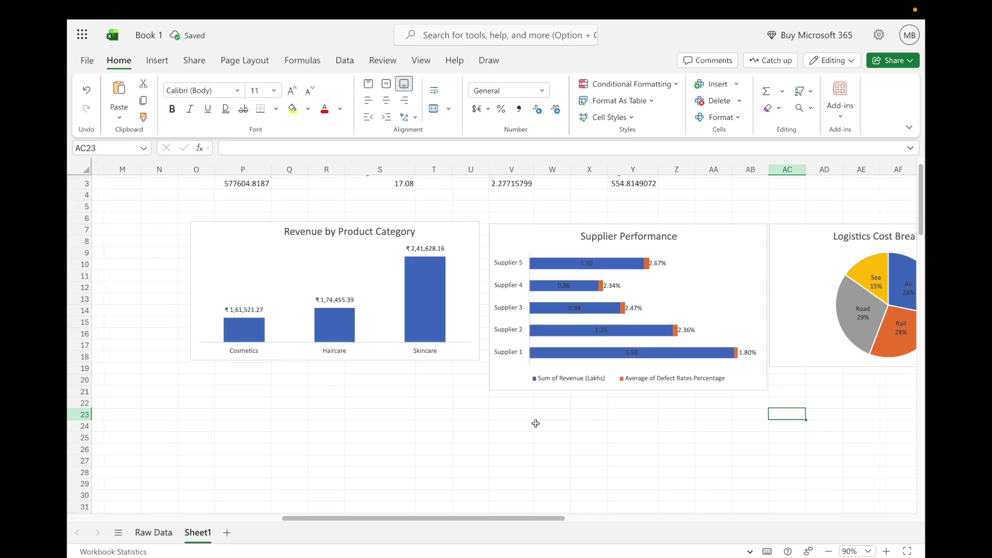
pyautogui.click(342, 381)
pyautogui.hotkey('ctrl', 'z')
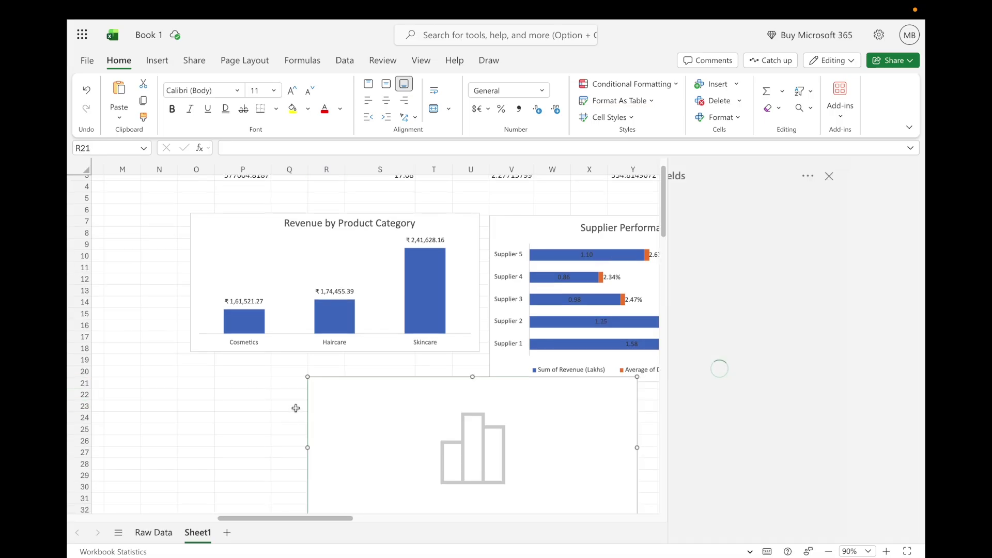
pyautogui.moveTo(345, 388); pyautogui.dragTo(218, 401)
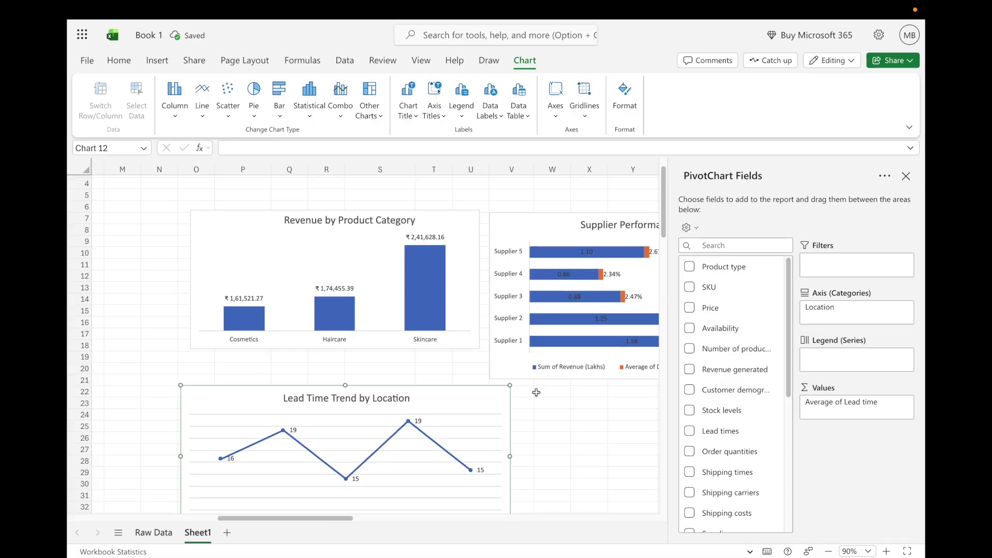
# - Cut the Top 5 Revenue Generating SKUs chart and paste it beside the Lead Time Trend by Location chart, around cell W22
pyautogui.scroll(-5, 344, 500)
pyautogui.moveTo(341, 518); pyautogui.dragTo(178, 517)
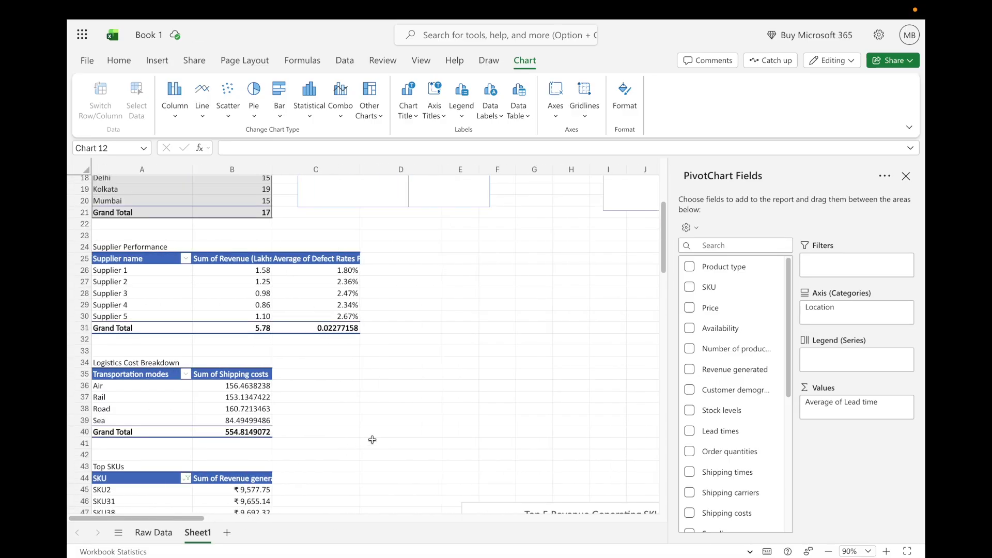
pyautogui.scroll(-8, 375, 437)
pyautogui.click(499, 258)
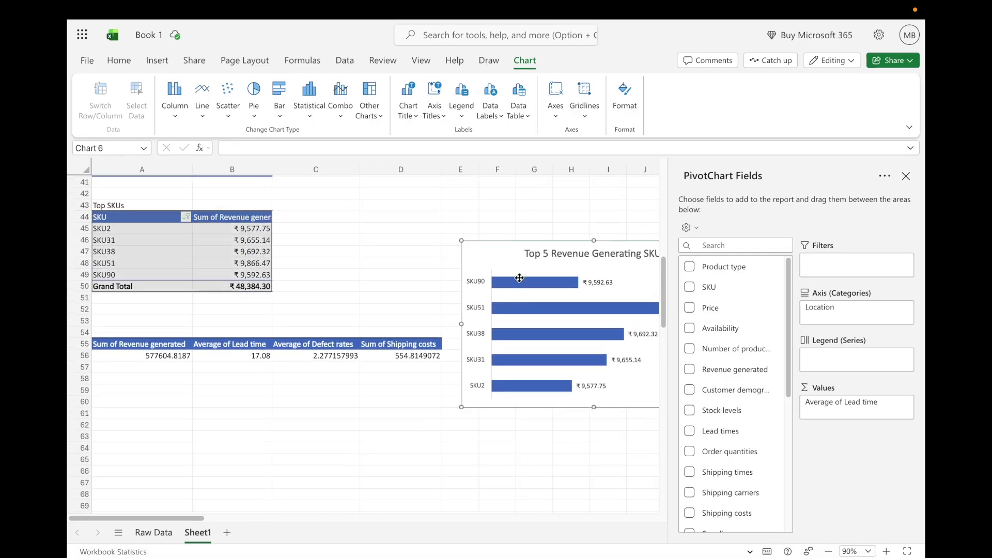
pyautogui.press('Delete')
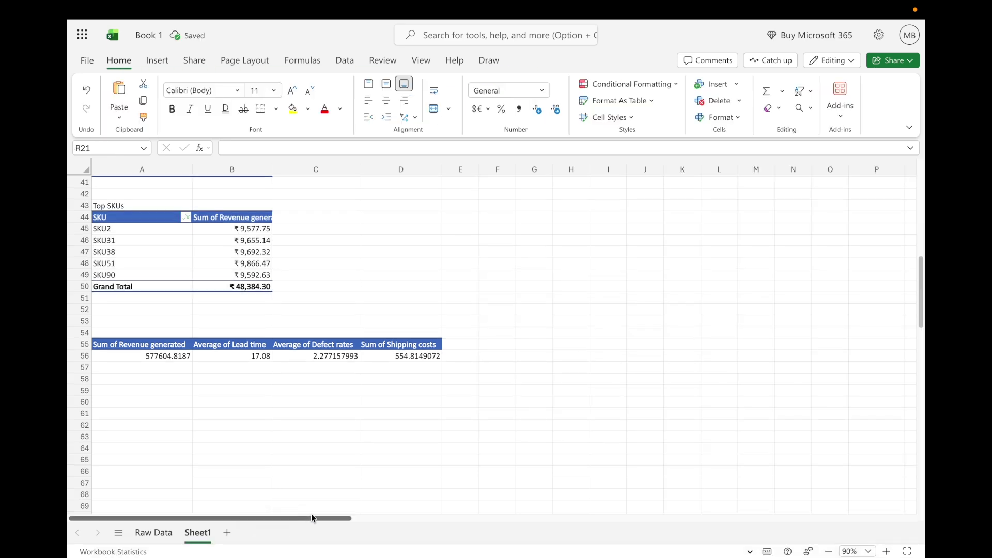
pyautogui.moveTo(314, 519); pyautogui.dragTo(502, 499)
pyautogui.scroll(12, 521, 404)
pyautogui.click(623, 407)
pyautogui.click(623, 399)
pyautogui.press('super+v')
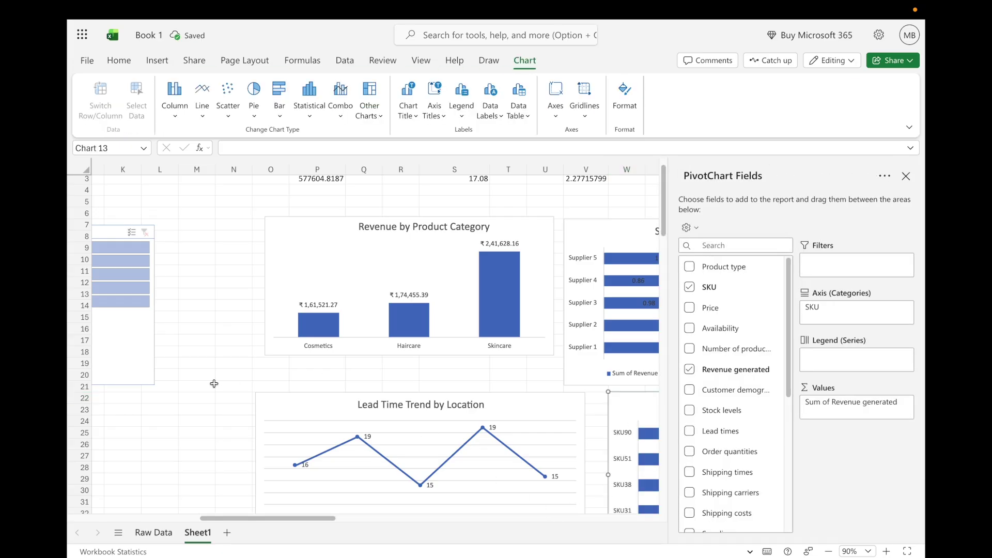
pyautogui.click(214, 383)
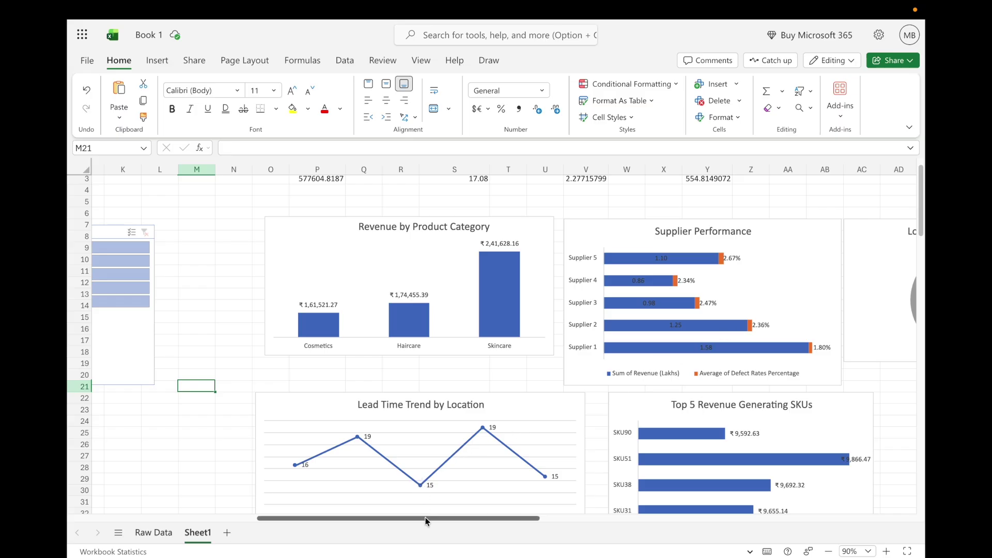
# - Make the Revenue by Product Category chart taller so its lower edge reaches row 19
pyautogui.moveTo(424, 518); pyautogui.dragTo(454, 519)
pyautogui.scroll(-3, 457, 348)
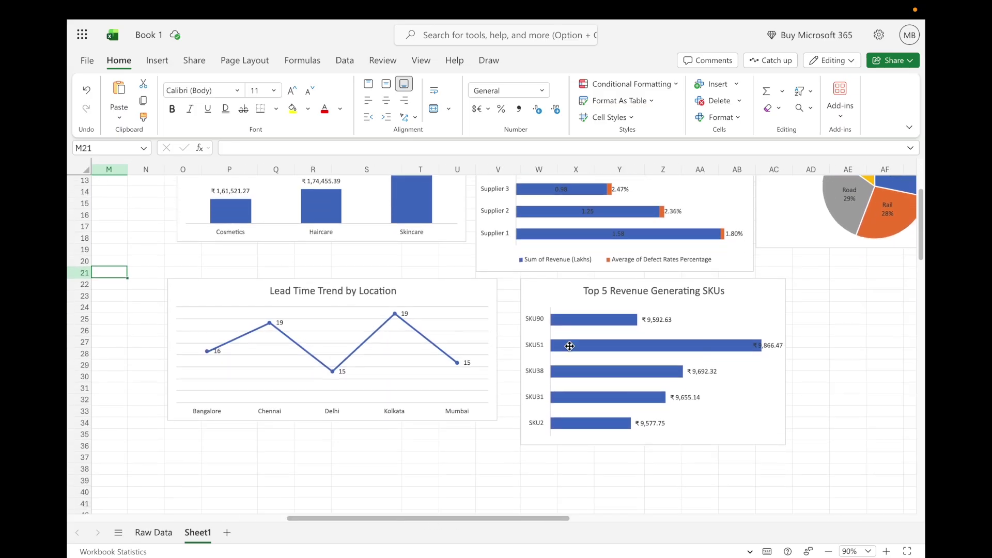
pyautogui.scroll(4, 610, 319)
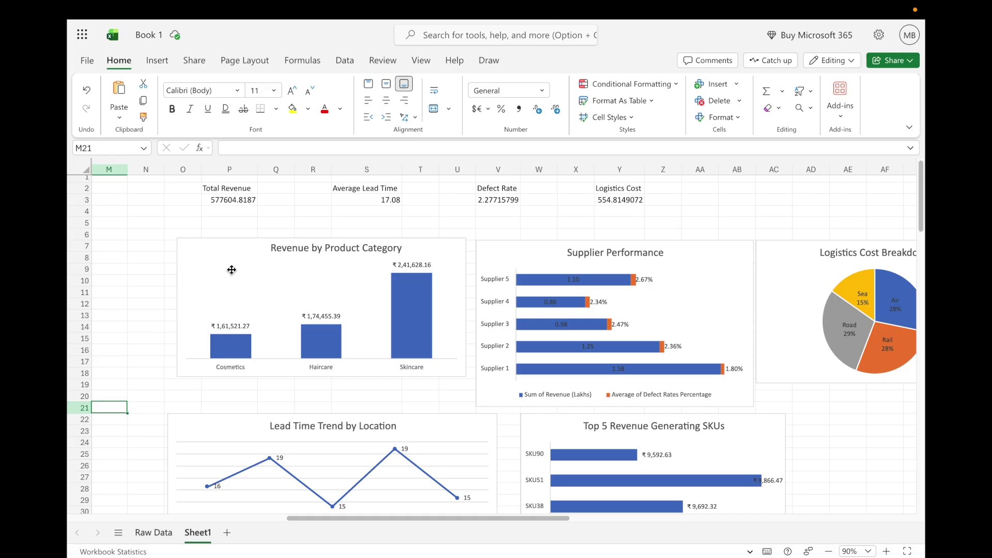
pyautogui.click(308, 376)
pyautogui.moveTo(322, 376); pyautogui.dragTo(323, 388)
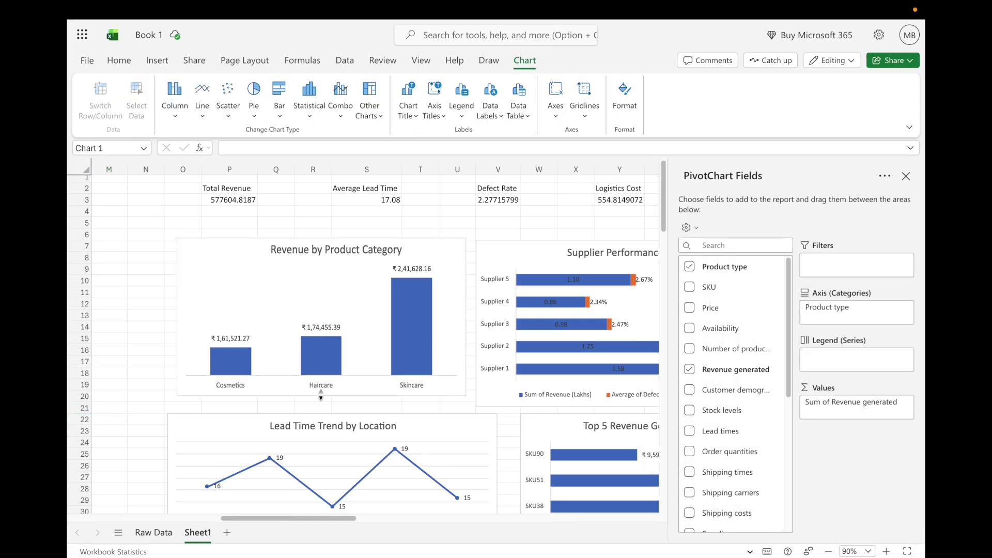
# - Shorten the Supplier Performance chart and lengthen the Logistics Cost Breakdown chart so that both end at row 19
pyautogui.click(546, 339)
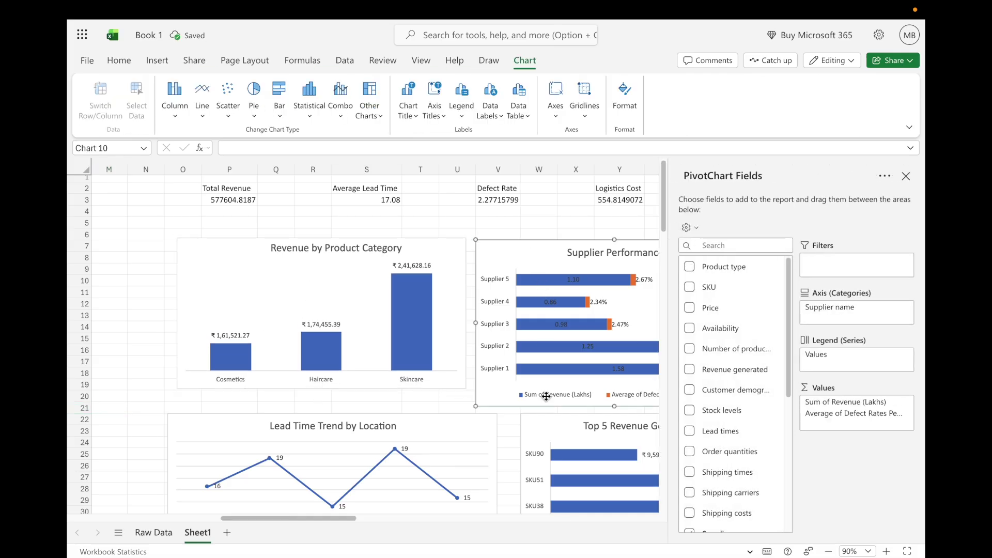
pyautogui.moveTo(334, 516); pyautogui.dragTo(379, 518)
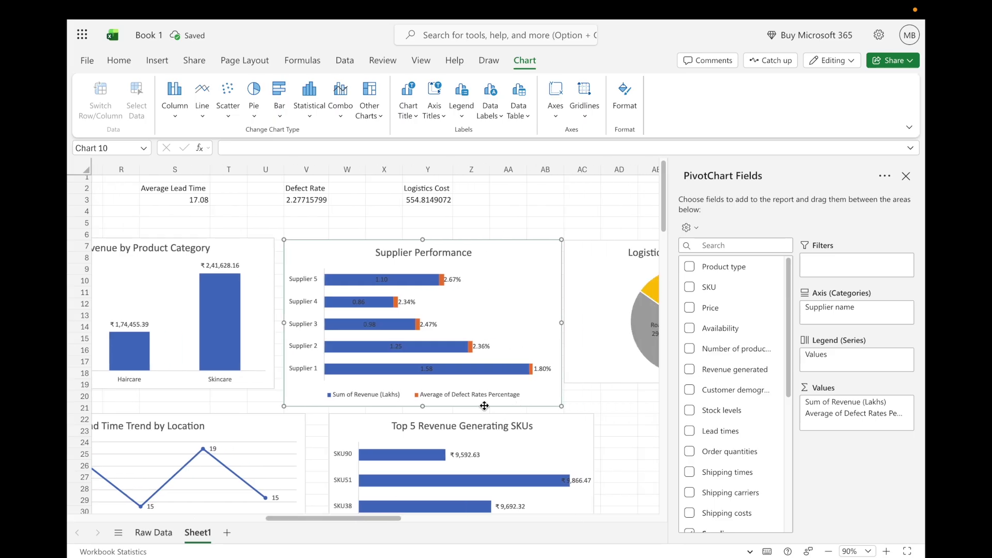
pyautogui.moveTo(422, 406); pyautogui.dragTo(423, 388)
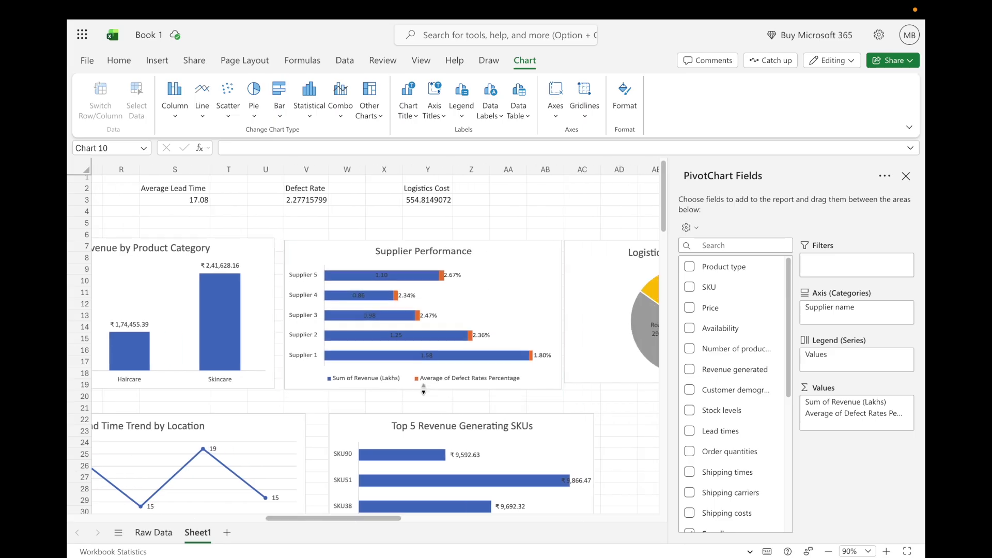
pyautogui.moveTo(398, 518); pyautogui.dragTo(438, 518)
pyautogui.click(440, 360)
pyautogui.moveTo(522, 383); pyautogui.dragTo(522, 388)
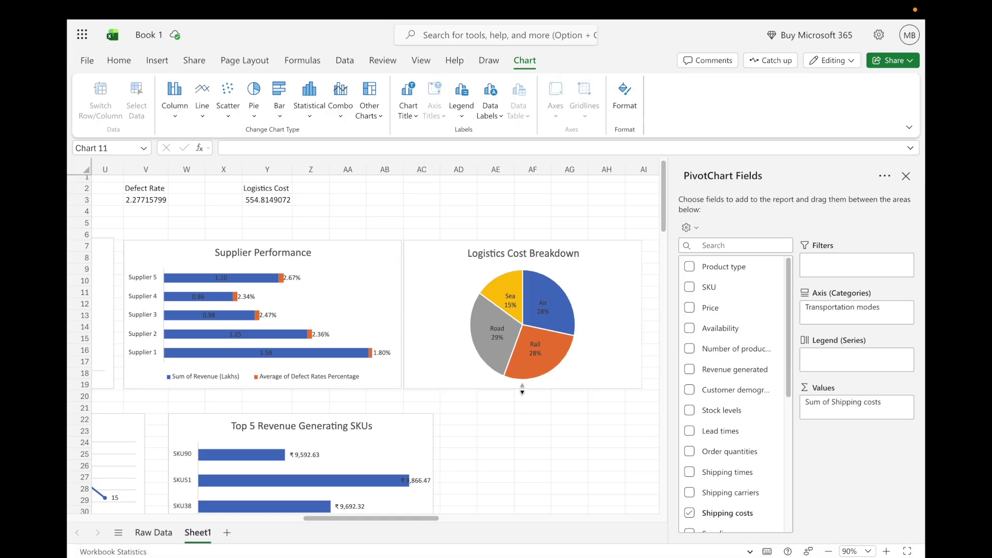
# - Widen the Supplier Performance chart slightly toward the Revenue by Product Category chart to narrow the gap between them
pyautogui.moveTo(391, 519); pyautogui.dragTo(314, 514)
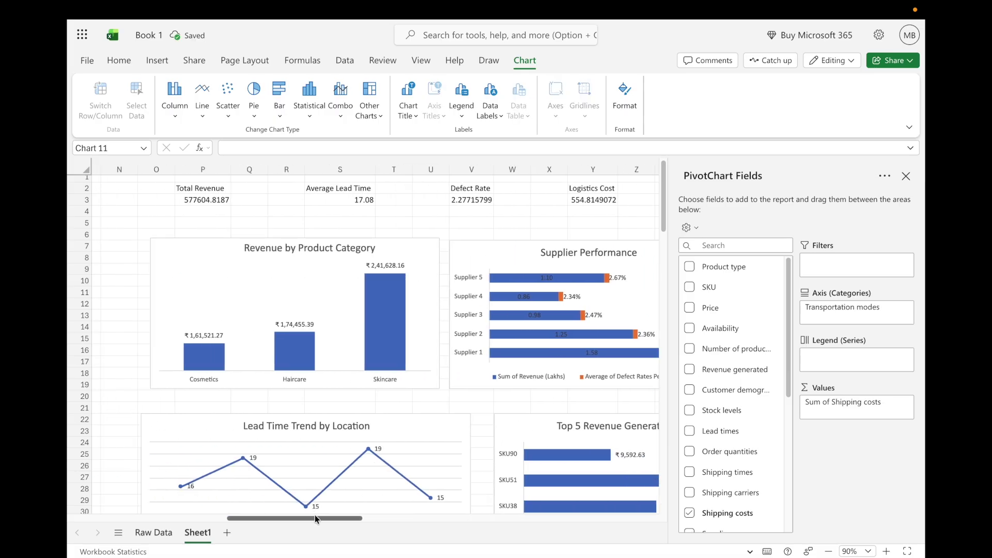
pyautogui.scroll(-2, 459, 315)
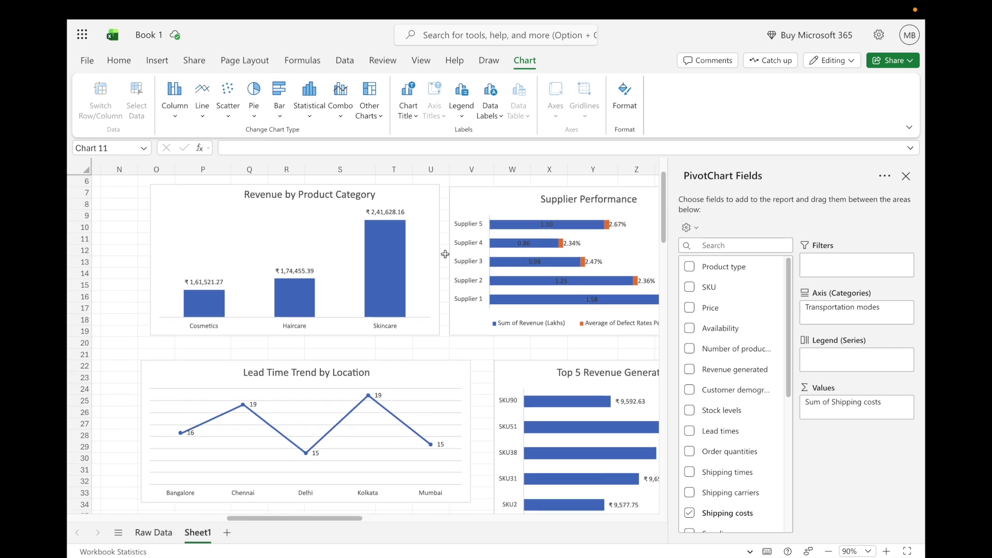
pyautogui.click(470, 201)
pyautogui.moveTo(449, 264); pyautogui.dragTo(442, 263)
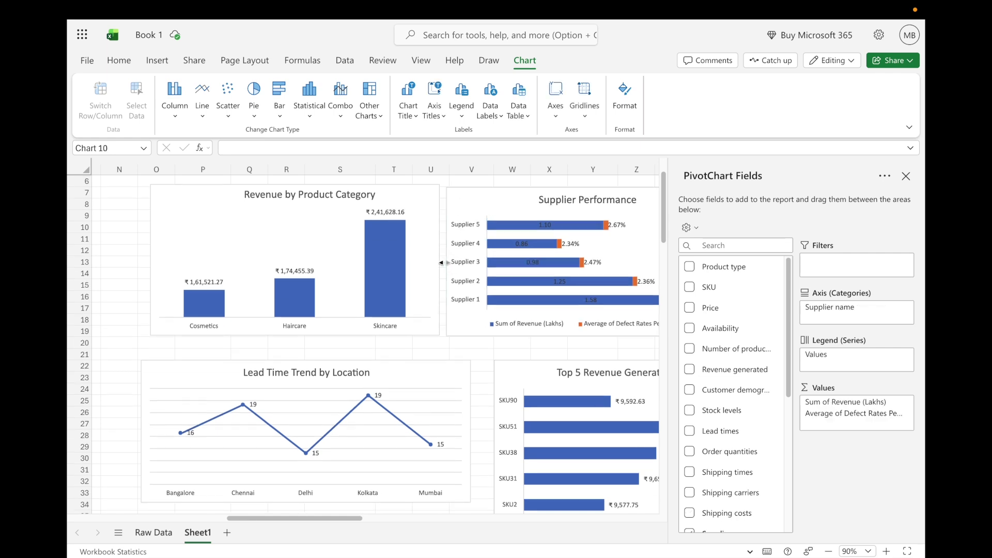
pyautogui.click(587, 181)
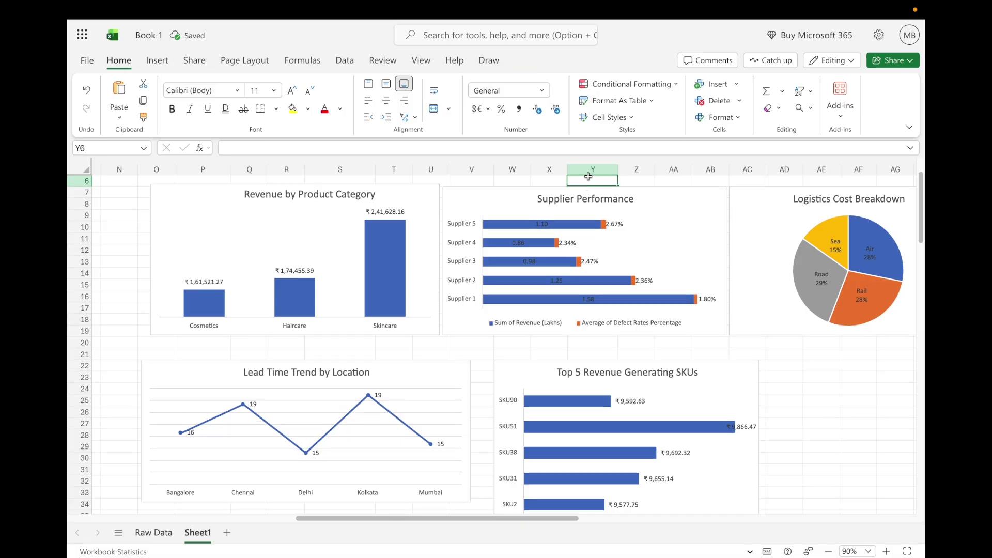
# - Raise the Supplier Performance chart's upper edge slightly to line up with the Revenue by Product Category chart
pyautogui.scroll(2, 588, 177)
pyautogui.click(641, 194)
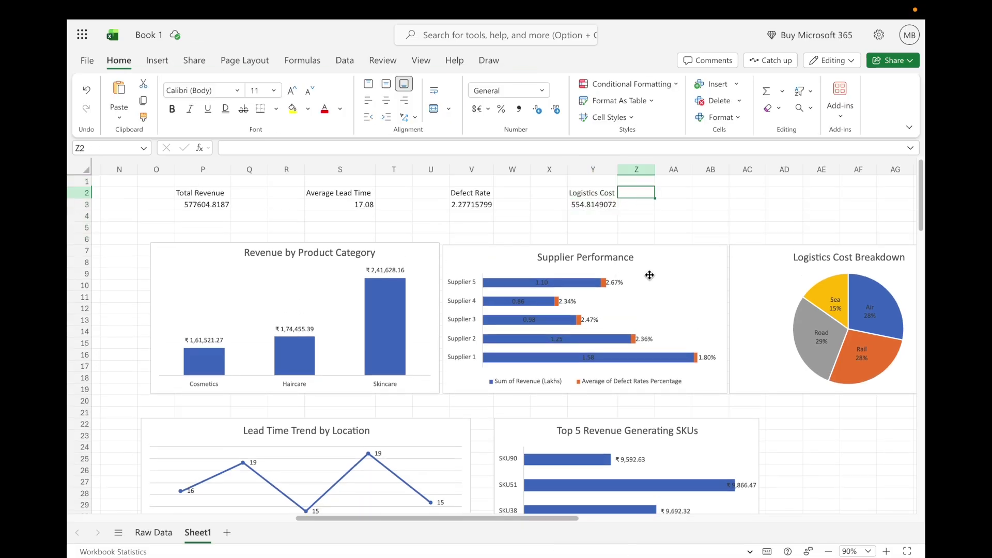
pyautogui.click(649, 275)
pyautogui.moveTo(585, 244); pyautogui.dragTo(584, 243)
pyautogui.click(584, 239)
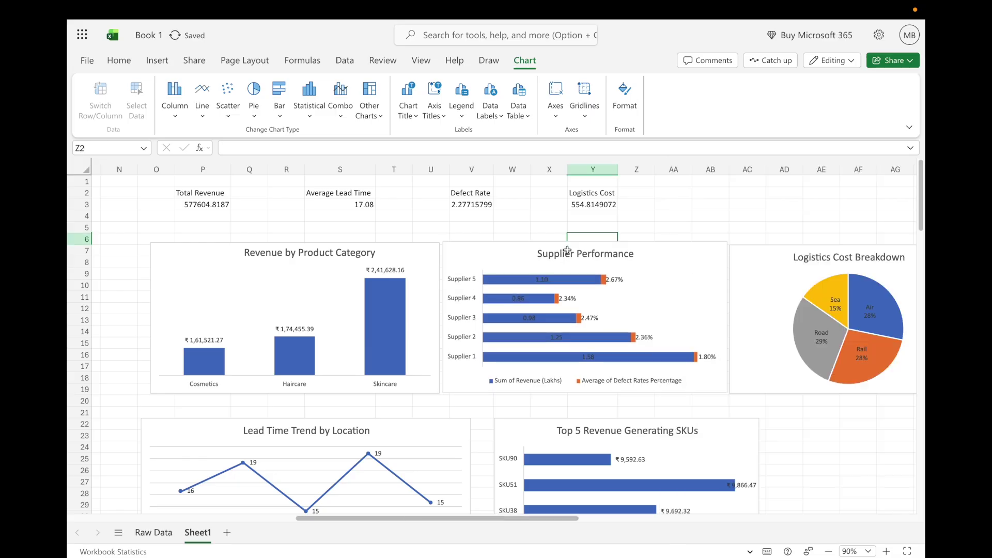
# - Move the Lead Time Trend by Location chart up to row 20, left-aligned directly beneath the Revenue by Product Category chart
pyautogui.scroll(-3, 458, 371)
pyautogui.click(434, 332)
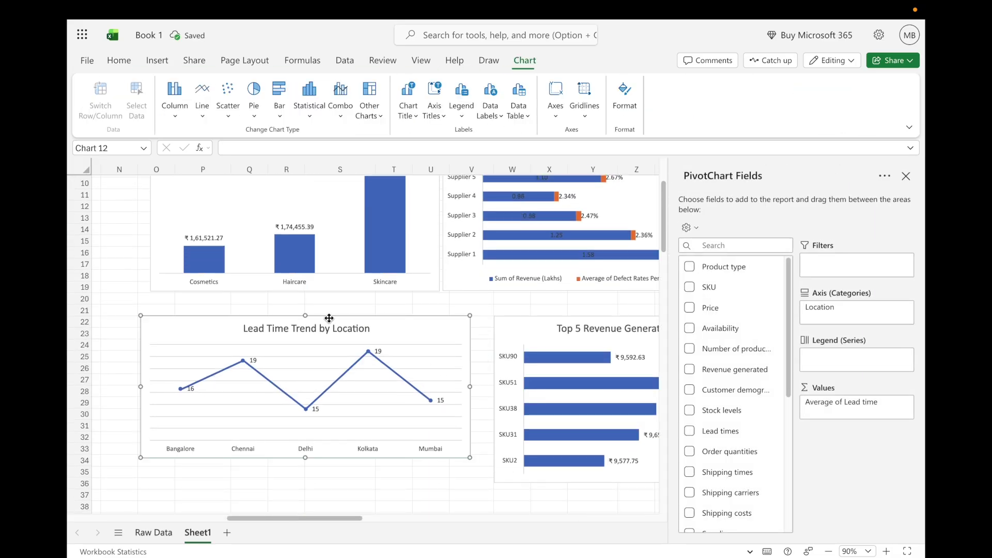
pyautogui.moveTo(202, 325); pyautogui.dragTo(194, 308)
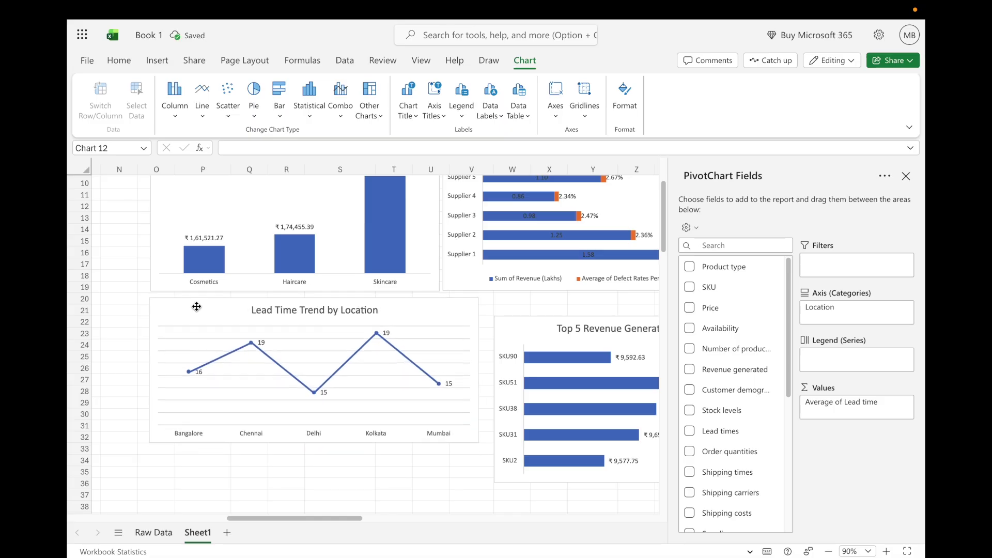
# - Move the Top 5 Revenue Generating SKUs chart beneath the Logistics Cost Breakdown chart and widen it to span about columns Z to AH
pyautogui.moveTo(292, 517); pyautogui.dragTo(366, 517)
pyautogui.click(213, 329)
pyautogui.moveTo(214, 328); pyautogui.dragTo(424, 308)
pyautogui.moveTo(382, 377); pyautogui.dragTo(300, 378)
# - Widen the Lead Time Trend by Location chart almost to the Top 5 Revenue Generating SKUs chart and extend it down to row 34
pyautogui.click(144, 328)
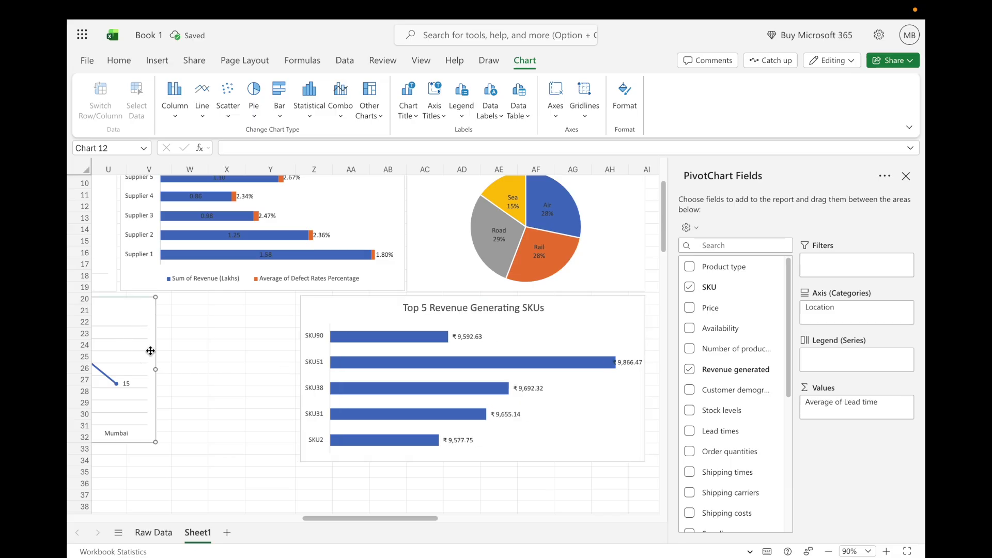
pyautogui.moveTo(155, 377); pyautogui.dragTo(293, 374)
pyautogui.moveTo(318, 515); pyautogui.dragTo(259, 514)
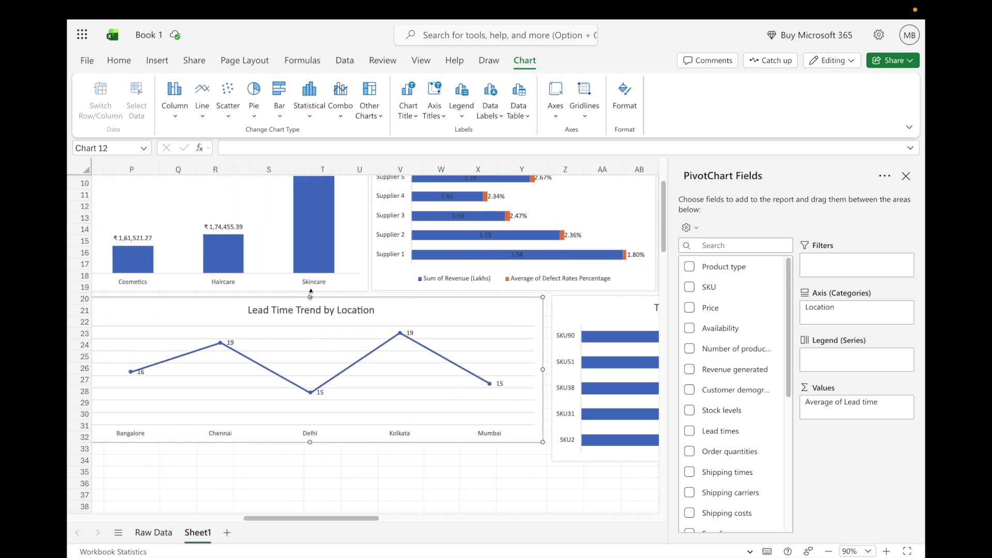
pyautogui.moveTo(309, 442); pyautogui.dragTo(308, 462)
pyautogui.click(396, 484)
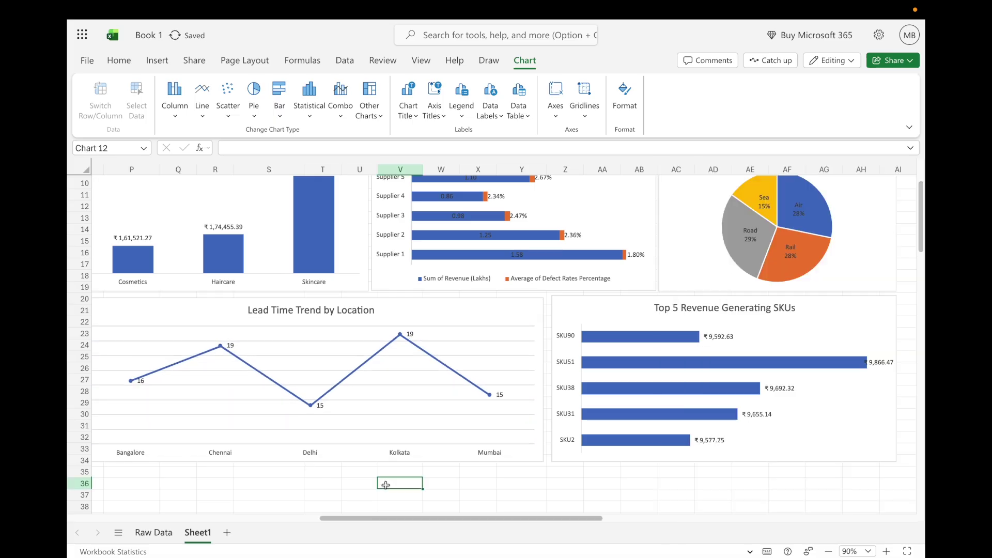
# - Cut the Logistics Cost label and value in Y2:Y3 and paste them at AE2, above the Logistics Cost Breakdown chart
pyautogui.click(829, 552)
pyautogui.click(828, 551)
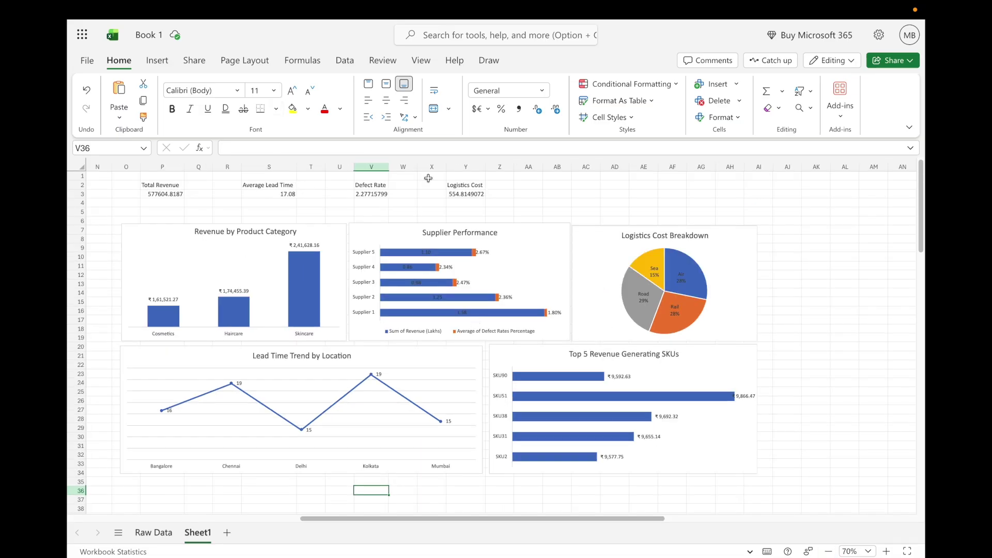
pyautogui.moveTo(465, 183); pyautogui.dragTo(469, 195)
pyautogui.hotkey('ctrl', 'c')
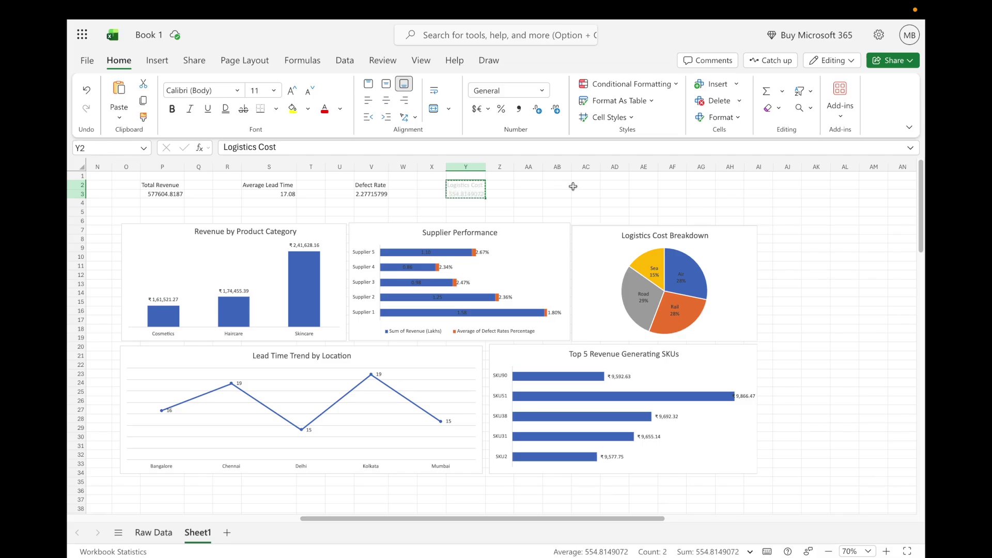
pyautogui.click(687, 184)
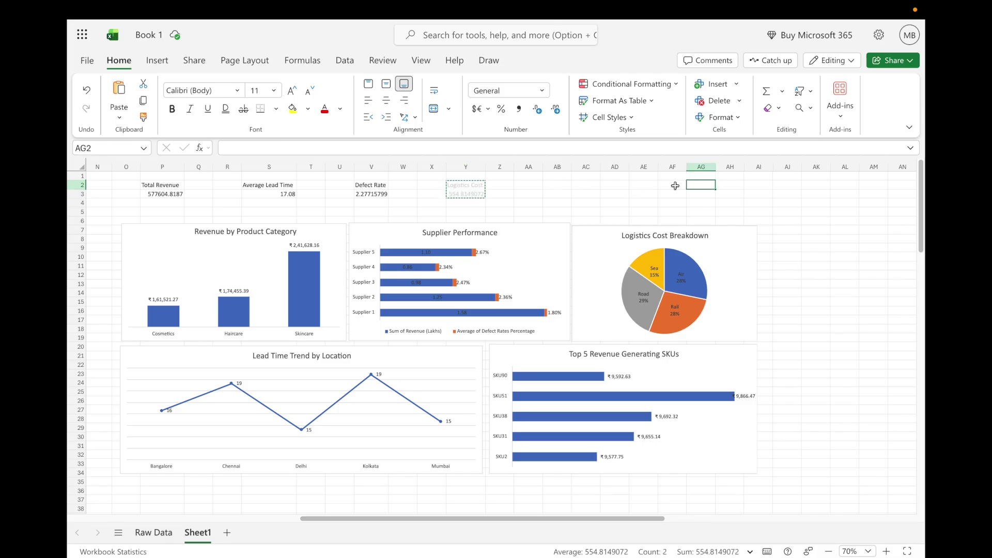
pyautogui.click(639, 184)
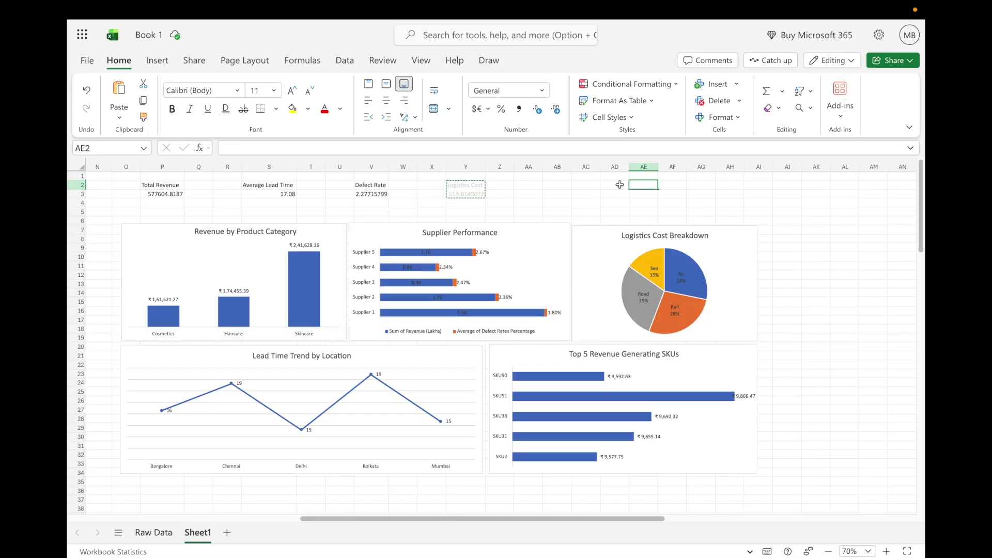
pyautogui.hotkey('ctrl', 'v')
pyautogui.click(557, 194)
pyautogui.click(338, 212)
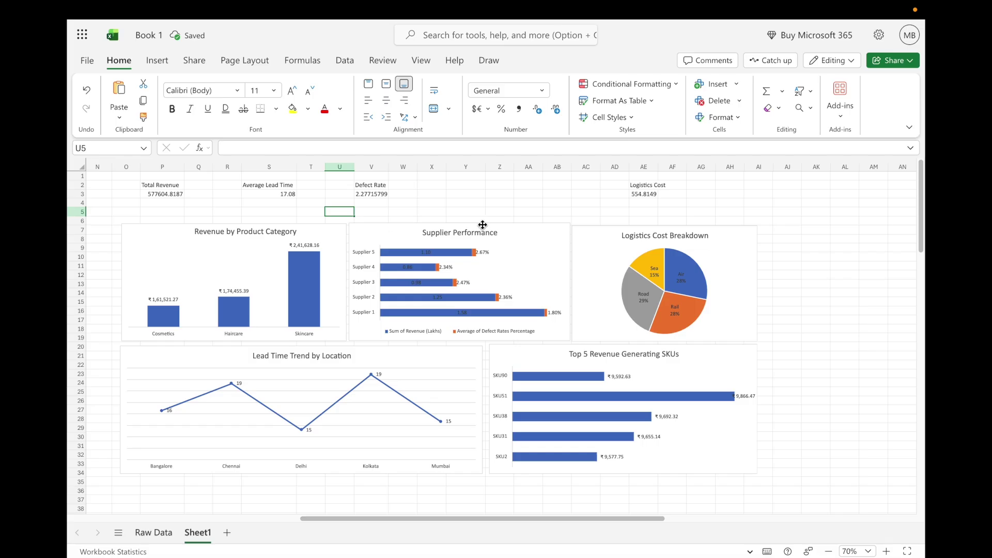
# - Move the Product type slicer beneath the Lead Time Trend by Location chart, around row 35
pyautogui.scroll(-3, 483, 224)
pyautogui.scroll(2, 482, 224)
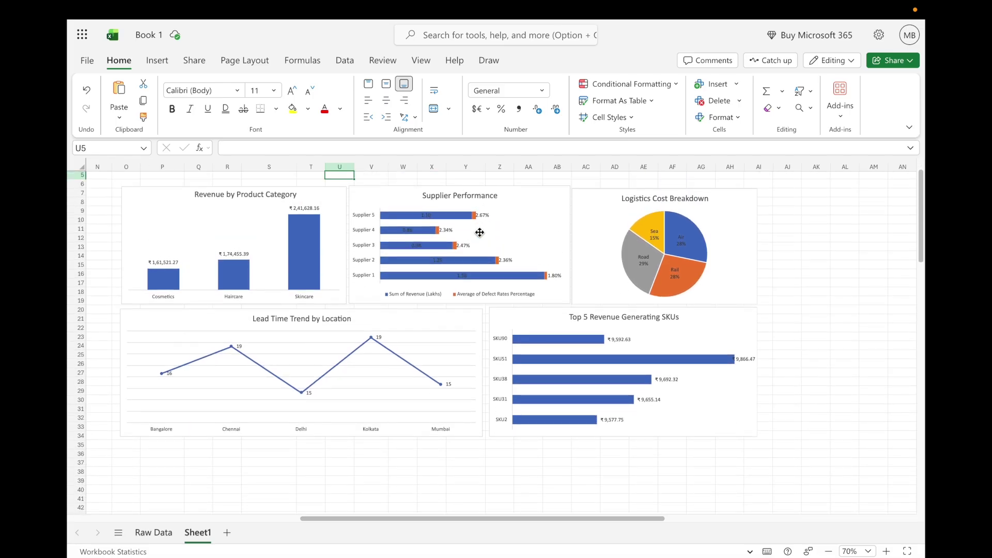
pyautogui.moveTo(392, 519); pyautogui.dragTo(203, 530)
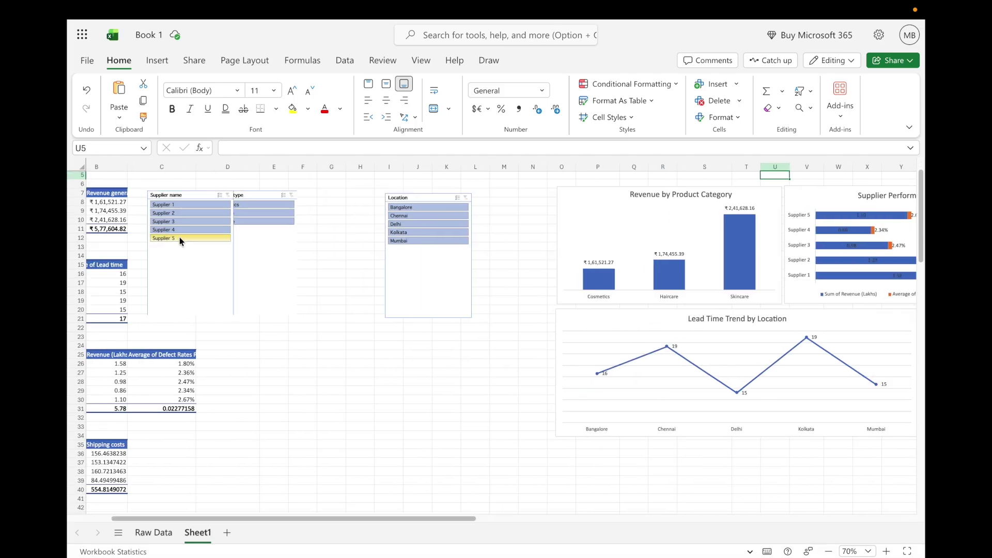
pyautogui.click(252, 196)
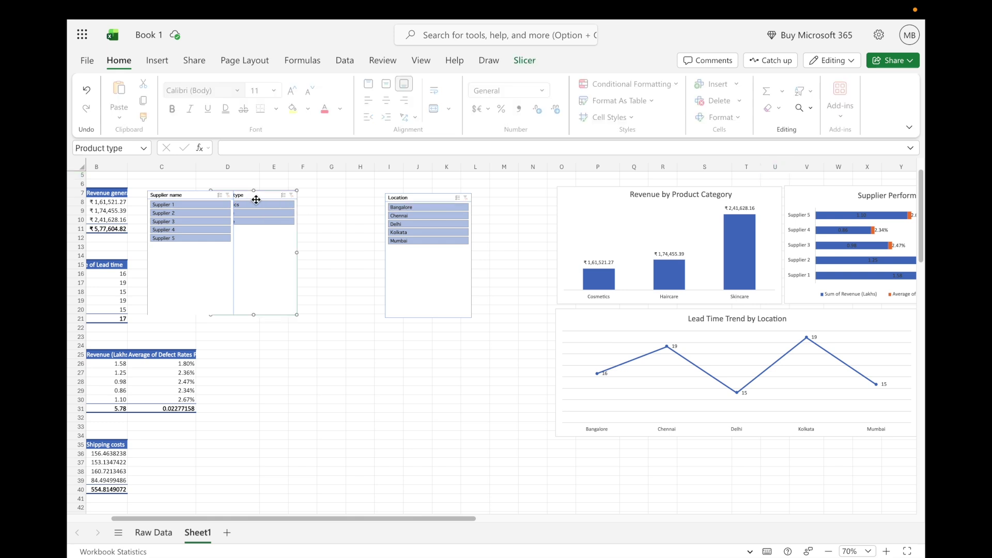
pyautogui.moveTo(260, 196); pyautogui.dragTo(612, 456)
pyautogui.moveTo(460, 522); pyautogui.dragTo(539, 513)
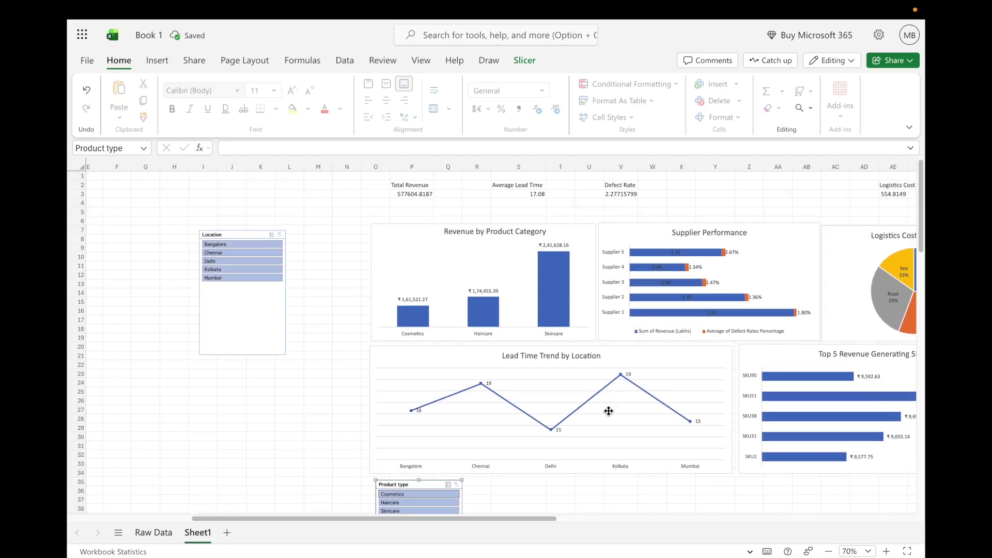
# - Move the Product type slicer up to the KPI row around cell AA2, and the Logistics Cost label and value to X2:X3
pyautogui.click(708, 193)
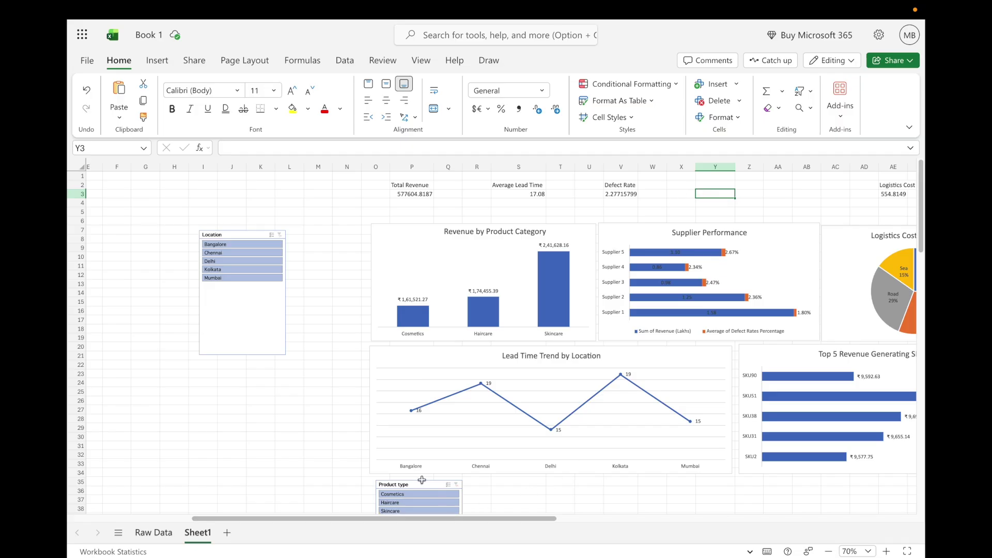
pyautogui.moveTo(418, 485); pyautogui.dragTo(813, 186)
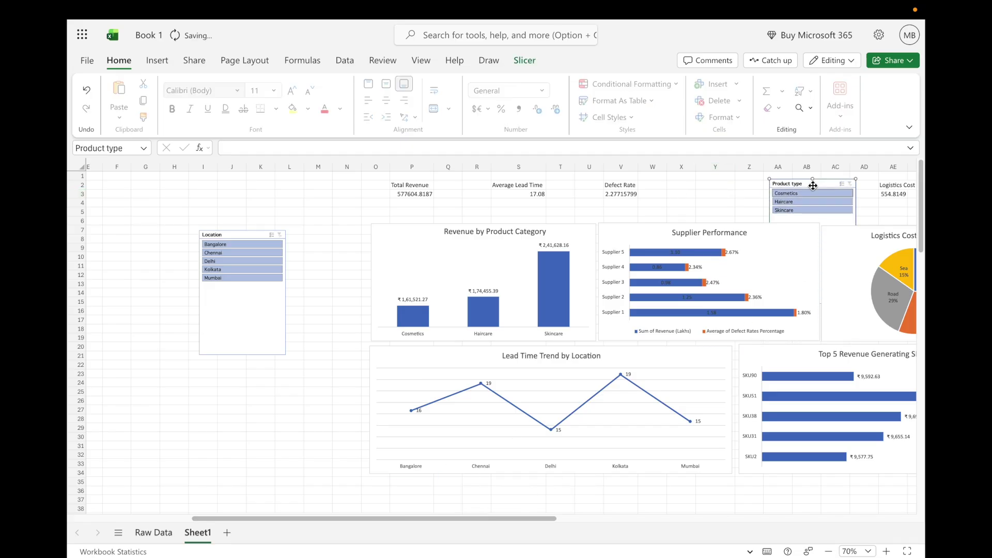
pyautogui.moveTo(890, 187); pyautogui.dragTo(677, 183)
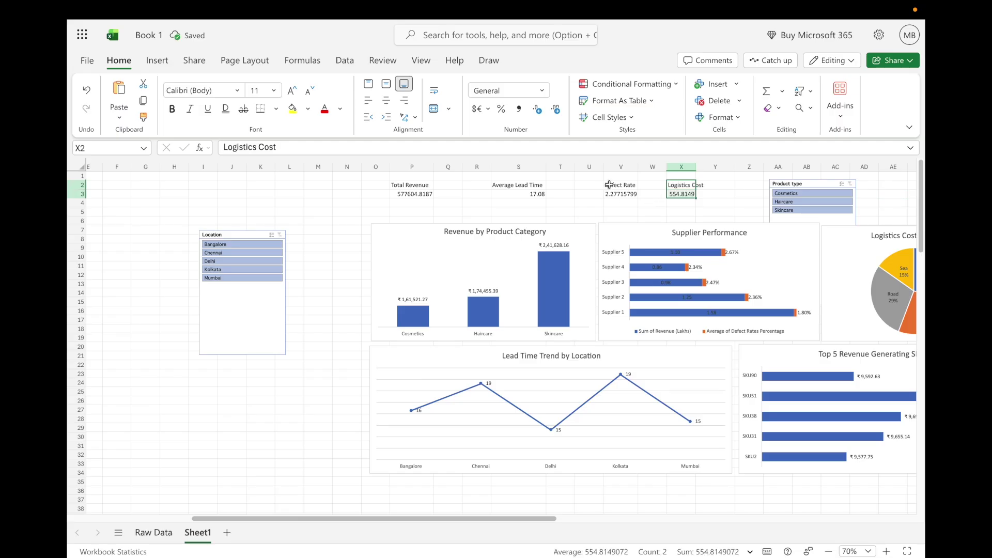
# - Shorten the Product type slicer to fit its three items and place it beside the Logistics Cost KPI, around cell Z2
pyautogui.click(814, 178)
pyautogui.moveTo(809, 181); pyautogui.dragTo(205, 391)
pyautogui.moveTo(186, 495); pyautogui.dragTo(183, 408)
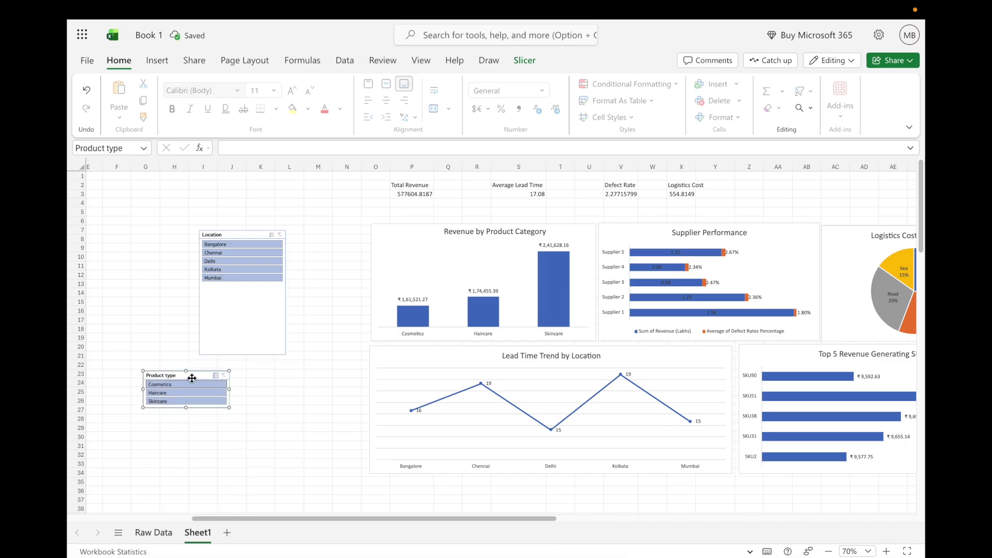
pyautogui.moveTo(203, 372); pyautogui.dragTo(784, 182)
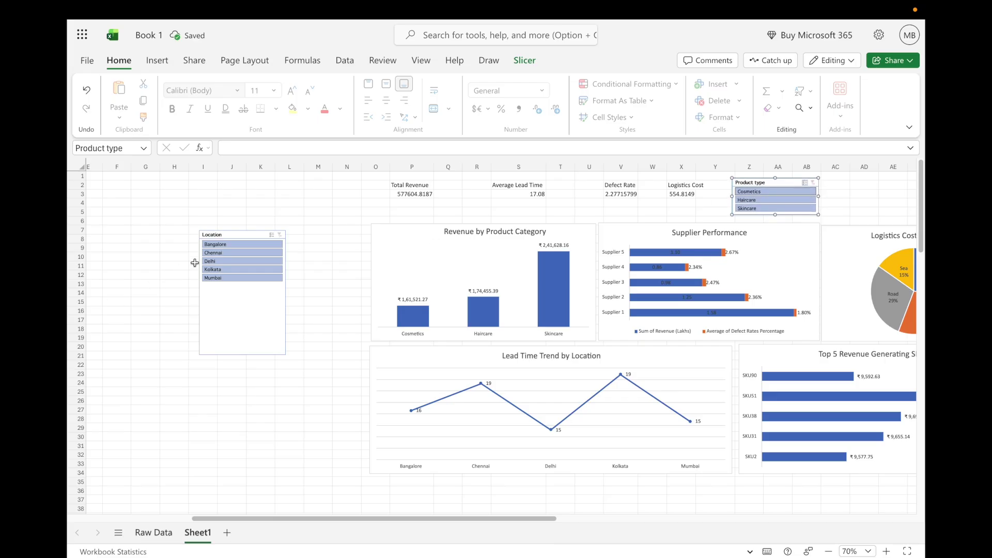
# - Shorten the Location slicer to fit its five items and widen it to about 3.38"
pyautogui.click(242, 355)
pyautogui.moveTo(241, 354); pyautogui.dragTo(241, 284)
pyautogui.moveTo(285, 257); pyautogui.dragTo(345, 254)
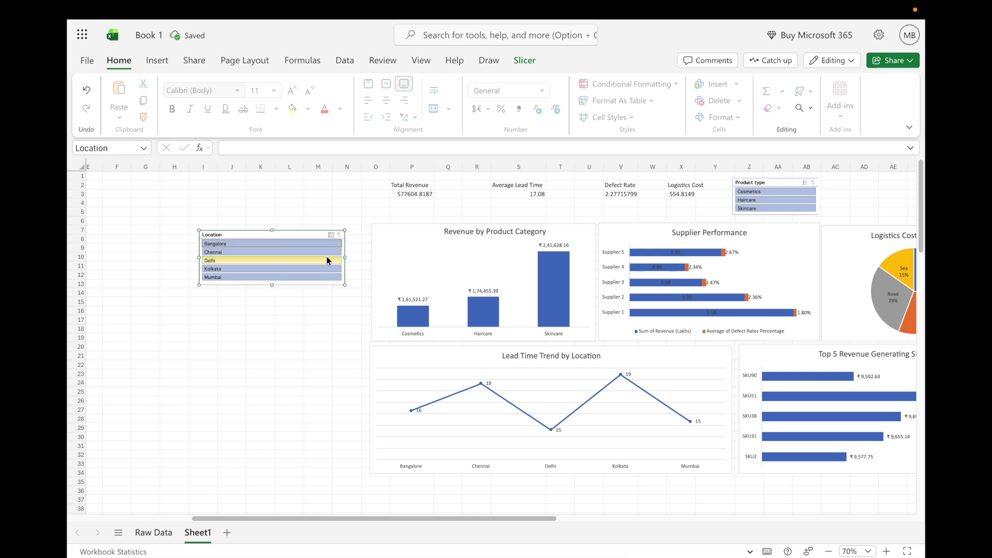
# - Set the Location slicer to show 2 buttons per row
pyautogui.rightClick(313, 234)
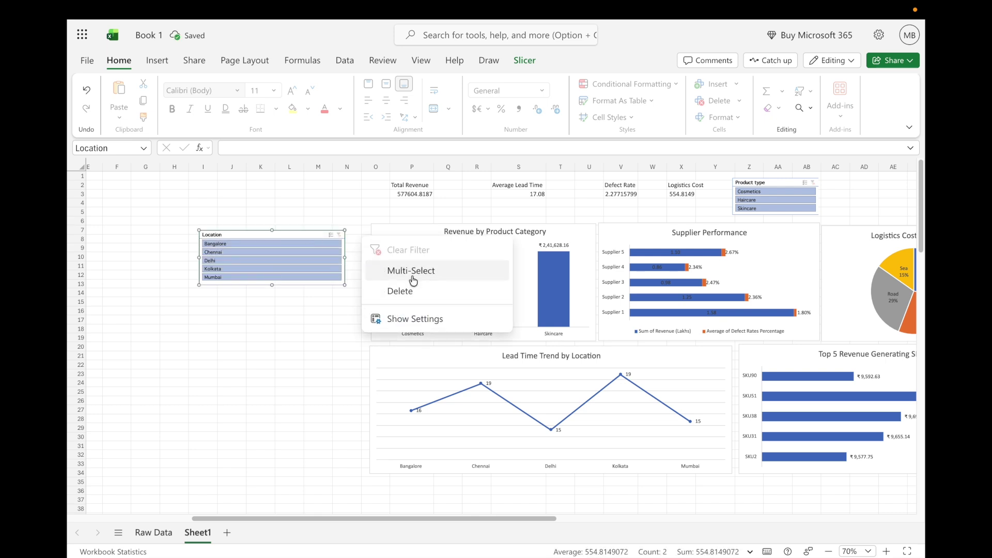
pyautogui.click(410, 321)
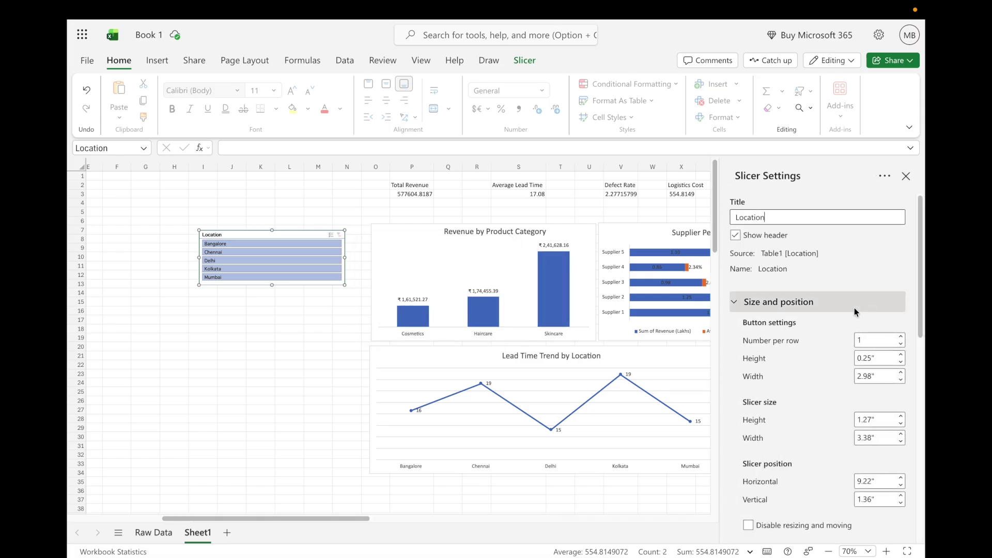
pyautogui.scroll(-1, 856, 310)
pyautogui.click(874, 320)
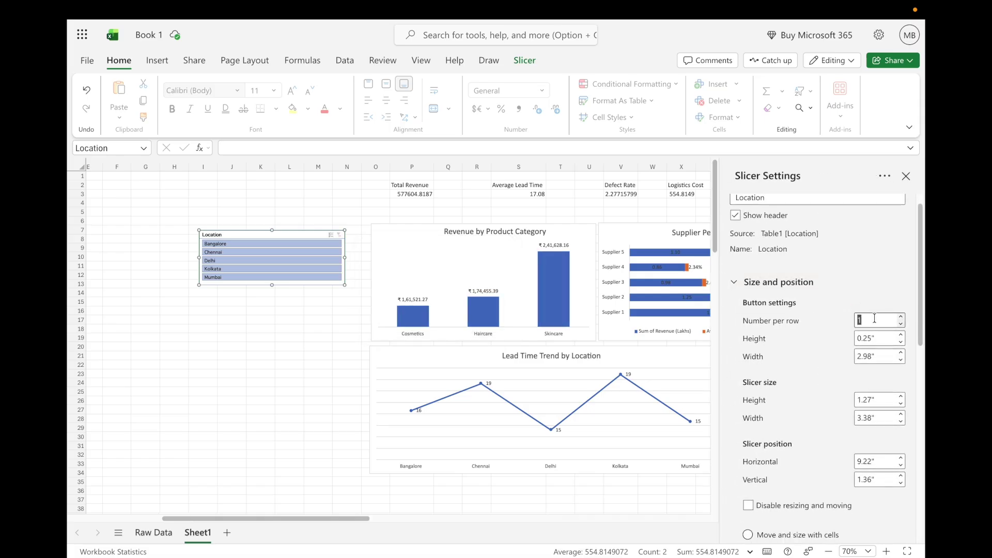
pyautogui.write('2')
pyautogui.press('Return')
# - Shorten the Location slicer to its three button rows and move it beside the Product type slicer in the KPI row
pyautogui.click(323, 304)
pyautogui.click(274, 277)
pyautogui.moveTo(272, 284); pyautogui.dragTo(272, 268)
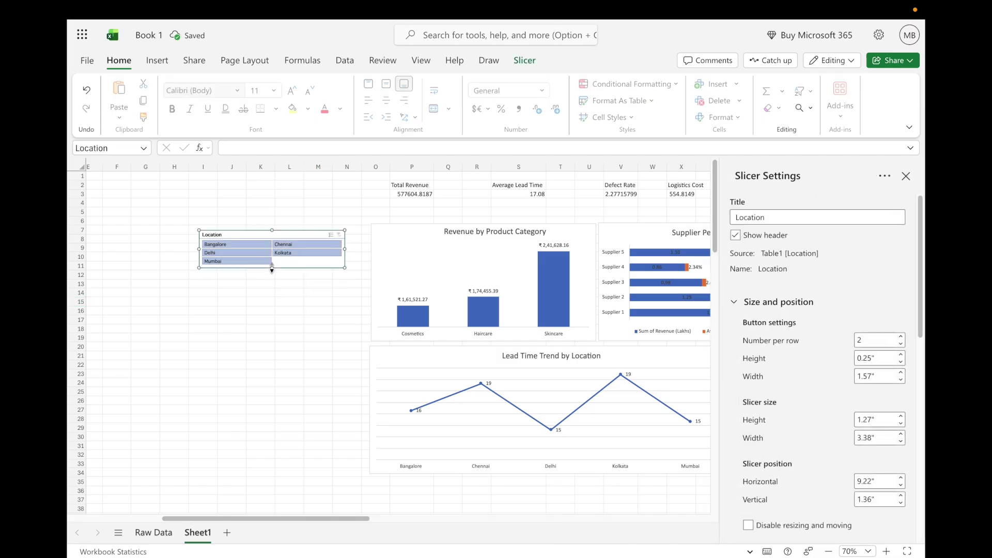
pyautogui.moveTo(278, 515); pyautogui.dragTo(325, 516)
pyautogui.moveTo(143, 232); pyautogui.dragTo(337, 179)
# - Shorten the Supplier name slicer next to the pivot tables to a height of about 1.22"
pyautogui.moveTo(432, 517); pyautogui.dragTo(176, 517)
pyautogui.click(214, 339)
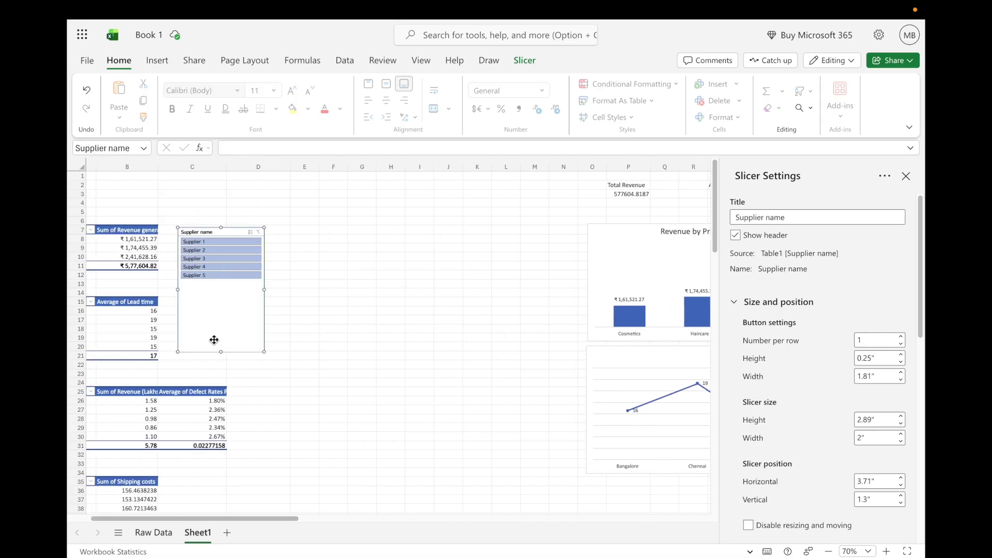
pyautogui.moveTo(220, 350); pyautogui.dragTo(215, 280)
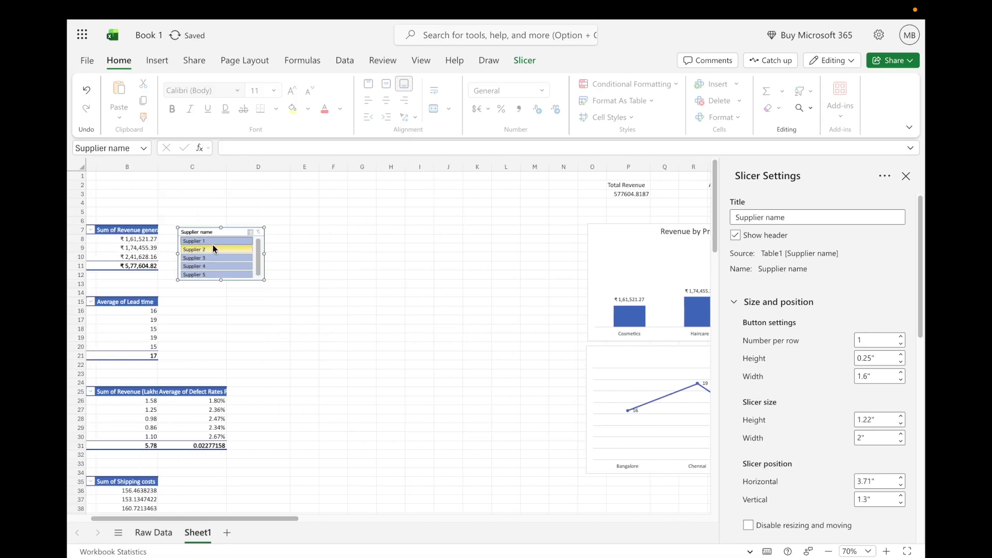
# - Move the Supplier name slicer into the KPI row, beside the Location slicer above the Logistics Cost Breakdown chart
pyautogui.moveTo(218, 232); pyautogui.dragTo(522, 232)
pyautogui.moveTo(233, 514); pyautogui.dragTo(421, 513)
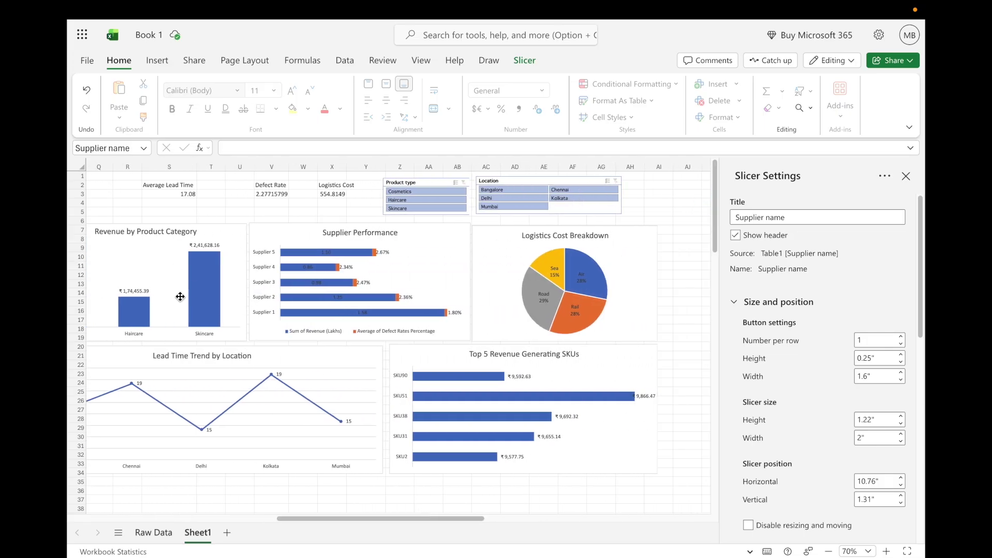
pyautogui.moveTo(346, 517); pyautogui.dragTo(266, 517)
pyautogui.moveTo(213, 231); pyautogui.dragTo(174, 238)
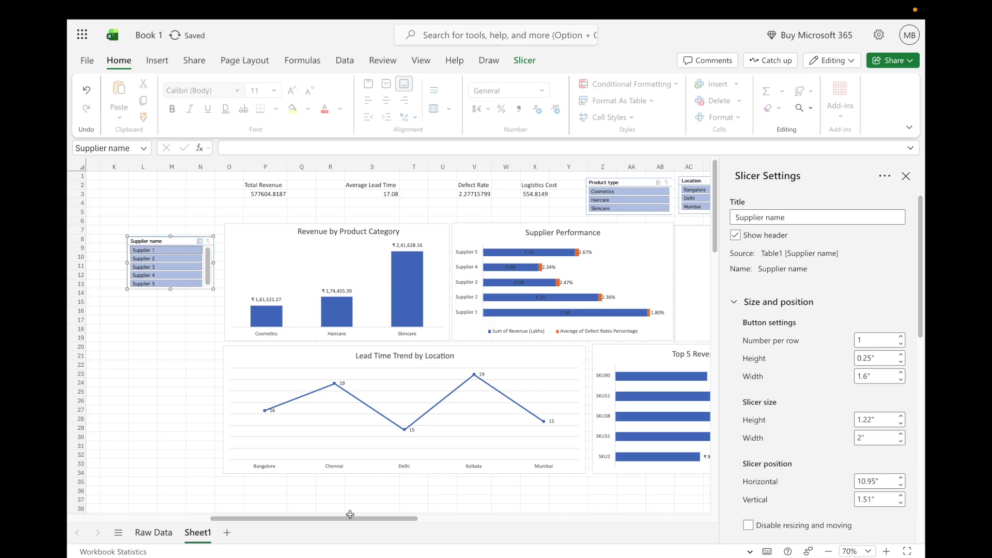
pyautogui.moveTo(361, 519); pyautogui.dragTo(387, 519)
pyautogui.moveTo(102, 245); pyautogui.dragTo(790, 228)
pyautogui.moveTo(814, 223); pyautogui.dragTo(815, 224)
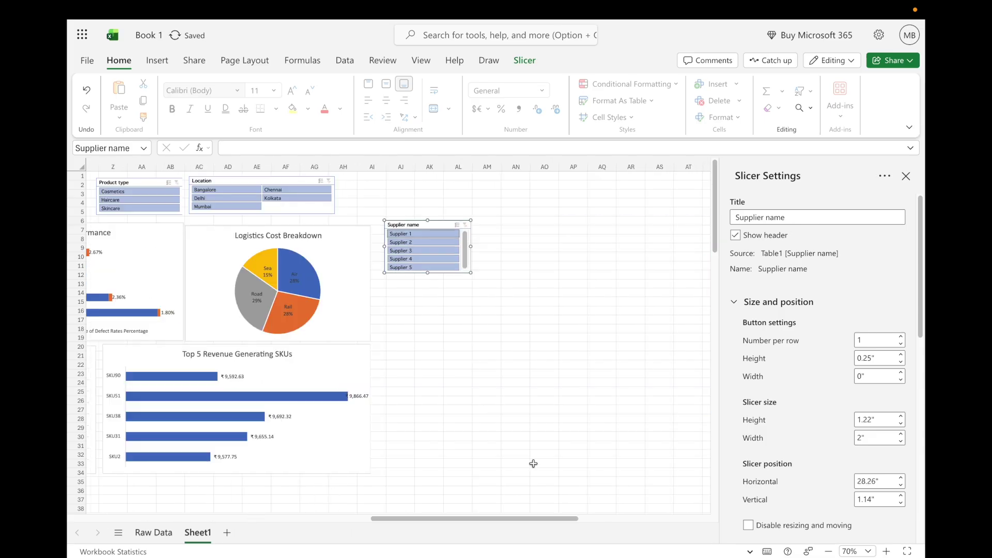
pyautogui.moveTo(416, 225); pyautogui.dragTo(374, 179)
# - Cut the Average Lead Time label and value in S2:S3 and paste them at R2
pyautogui.moveTo(434, 518); pyautogui.dragTo(270, 520)
pyautogui.moveTo(371, 186); pyautogui.dragTo(372, 194)
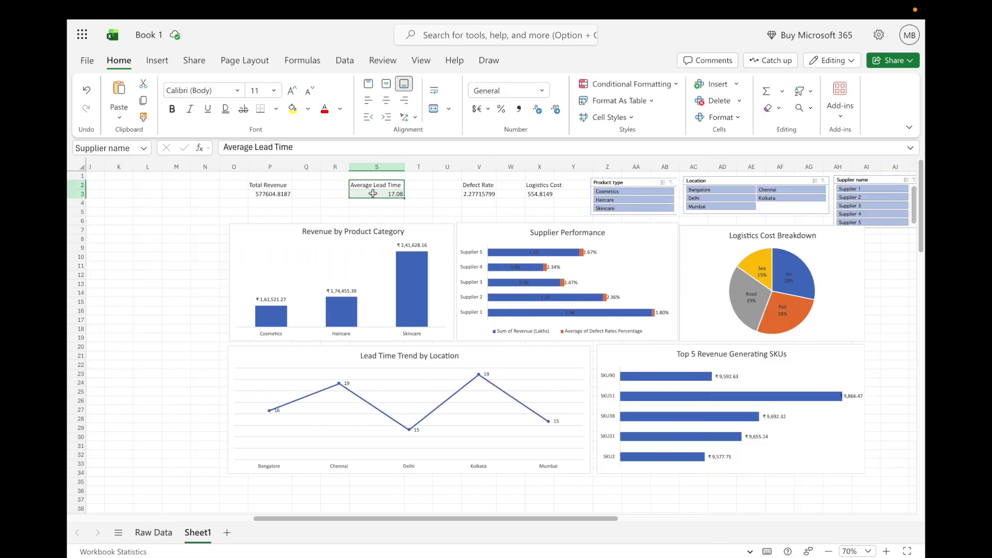
pyautogui.press('super+x')
pyautogui.click(327, 185)
pyautogui.press('super+v')
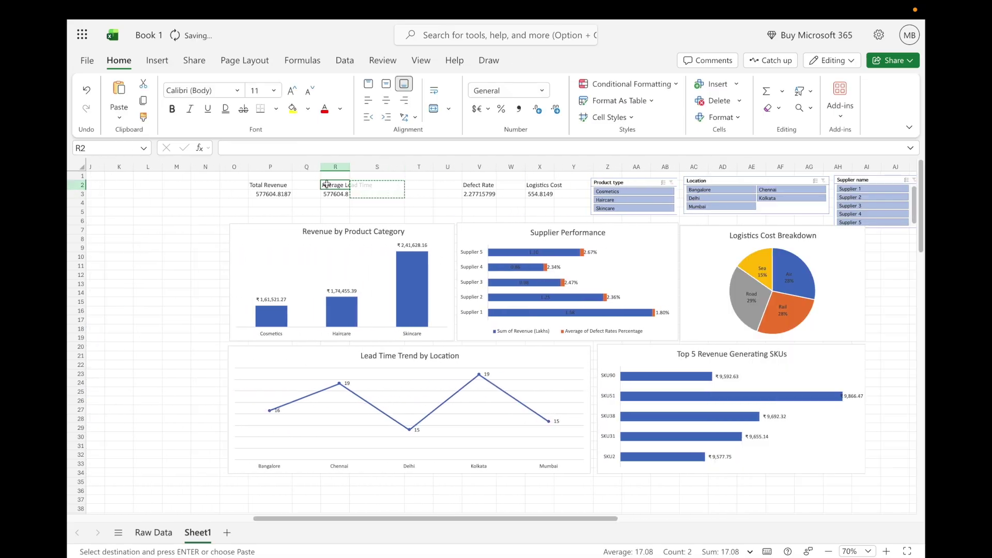
# - Cut the Defect Rate label and value in V2:V3 and paste them at T2
pyautogui.moveTo(473, 188); pyautogui.dragTo(473, 192)
pyautogui.press('super+x')
pyautogui.click(417, 186)
pyautogui.press('super+v')
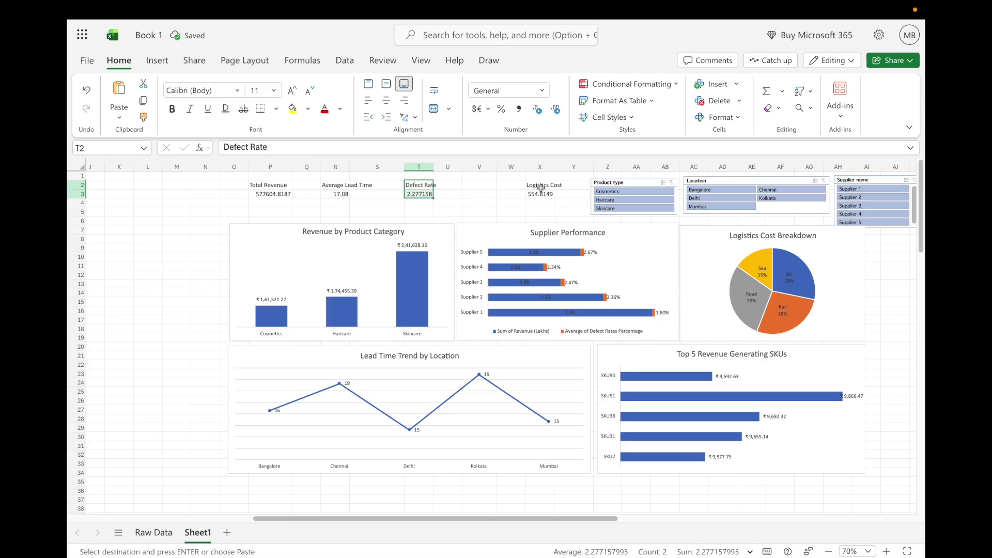
# - Cut the Logistics Cost label and value in X2:X3 and paste them at V2
pyautogui.moveTo(541, 187); pyautogui.dragTo(541, 193)
pyautogui.press('super+x')
pyautogui.click(469, 187)
pyautogui.press('super+v')
# - Shift the Product type, Location and Supplier name slicers closer to the KPIs, starting around column X
pyautogui.moveTo(616, 185); pyautogui.dragTo(547, 184)
pyautogui.moveTo(692, 181); pyautogui.dragTo(567, 180)
pyautogui.moveTo(427, 519); pyautogui.dragTo(485, 519)
pyautogui.moveTo(624, 177); pyautogui.dragTo(565, 177)
# - Set the Supplier name slicer to show 2 buttons per row
pyautogui.click(871, 337)
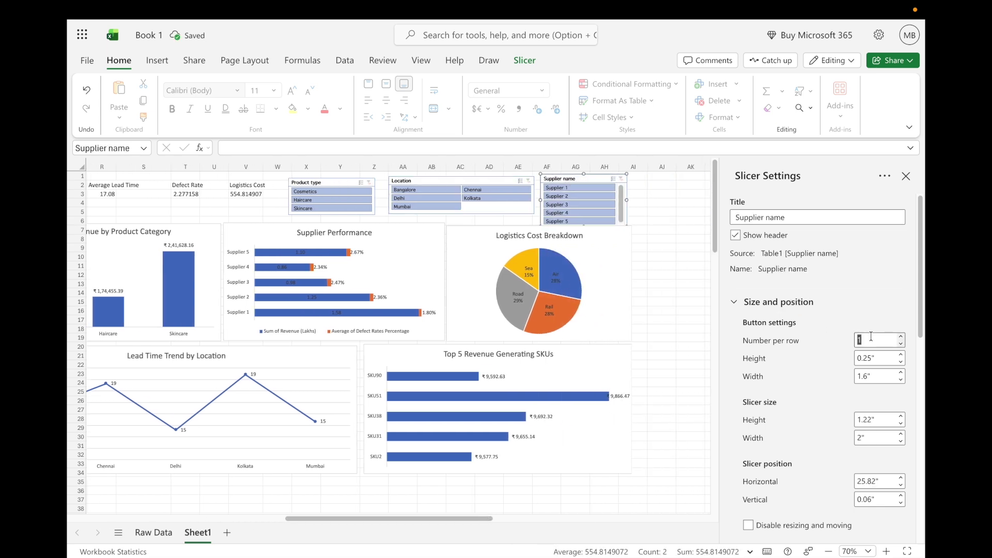
pyautogui.write('2')
pyautogui.click(683, 194)
# - Shorten the Supplier name slicer to about 0.91" and align it beside the Location slicer in the KPI row
pyautogui.click(584, 216)
pyautogui.press('Escape')
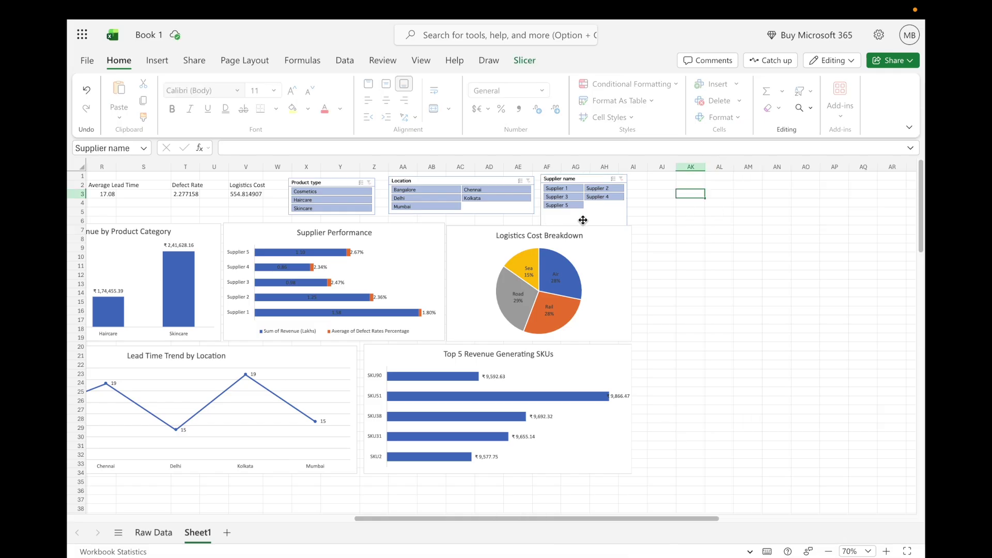
pyautogui.moveTo(596, 211); pyautogui.dragTo(674, 223)
pyautogui.press('Escape')
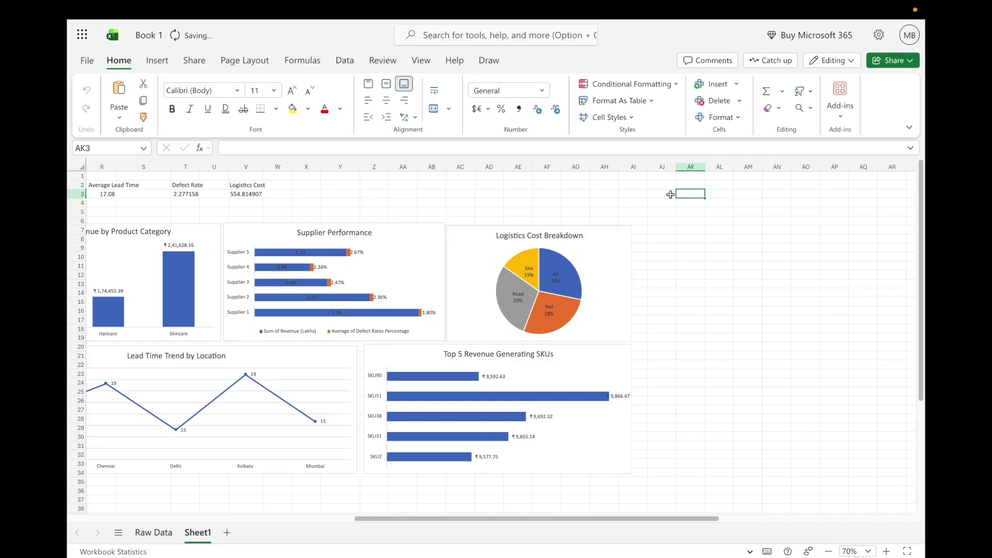
pyautogui.moveTo(660, 187); pyautogui.dragTo(576, 181)
# - Hide columns A to M, which hold the pivot tables
pyautogui.moveTo(428, 518); pyautogui.dragTo(237, 523)
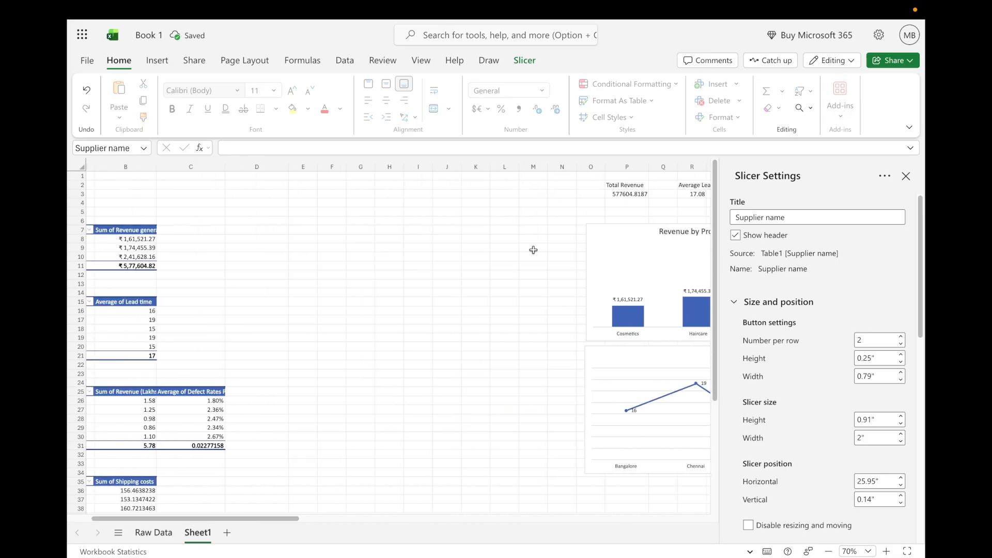
pyautogui.click(533, 204)
pyautogui.moveTo(533, 166); pyautogui.dragTo(70, 199)
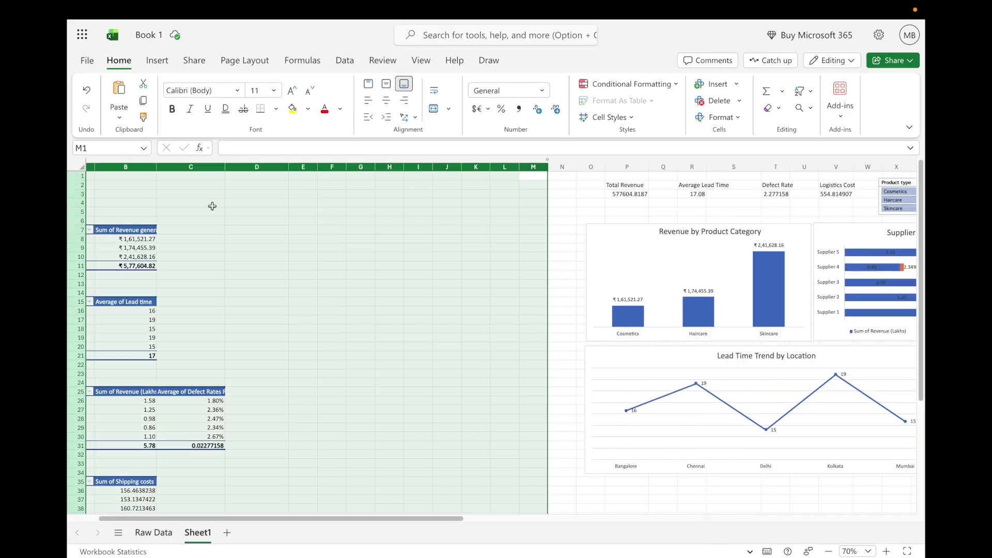
pyautogui.hscroll(-2, 212, 207)
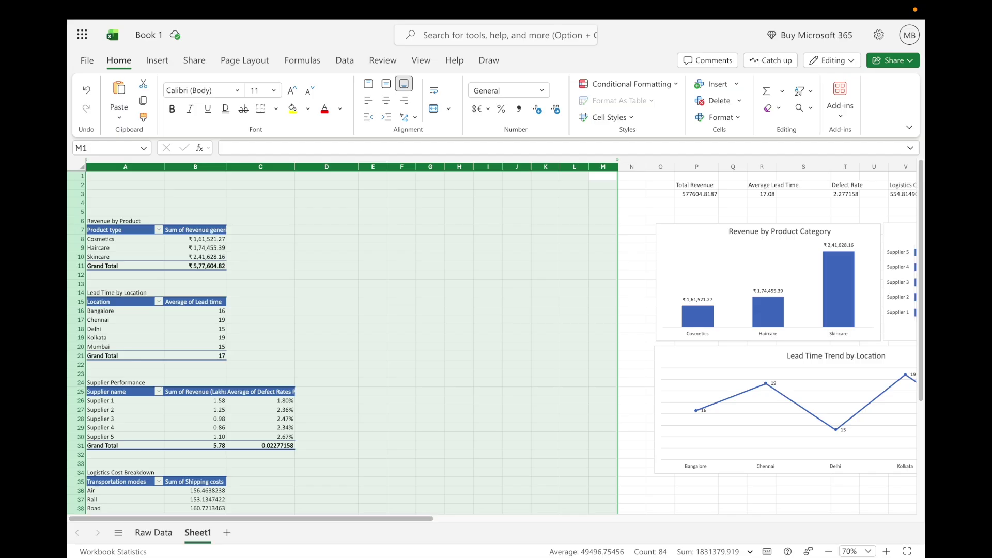
pyautogui.rightClick(363, 166)
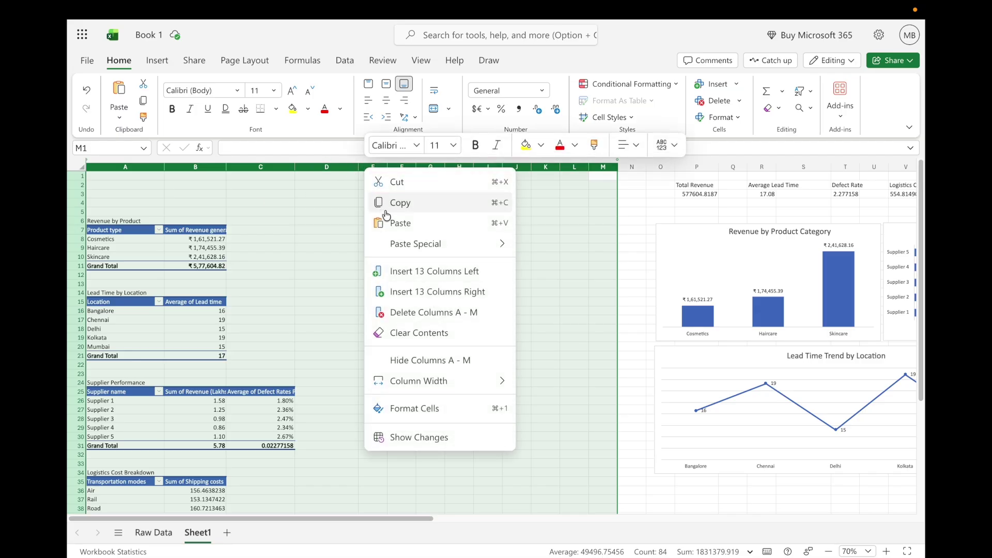
pyautogui.click(409, 361)
pyautogui.click(782, 301)
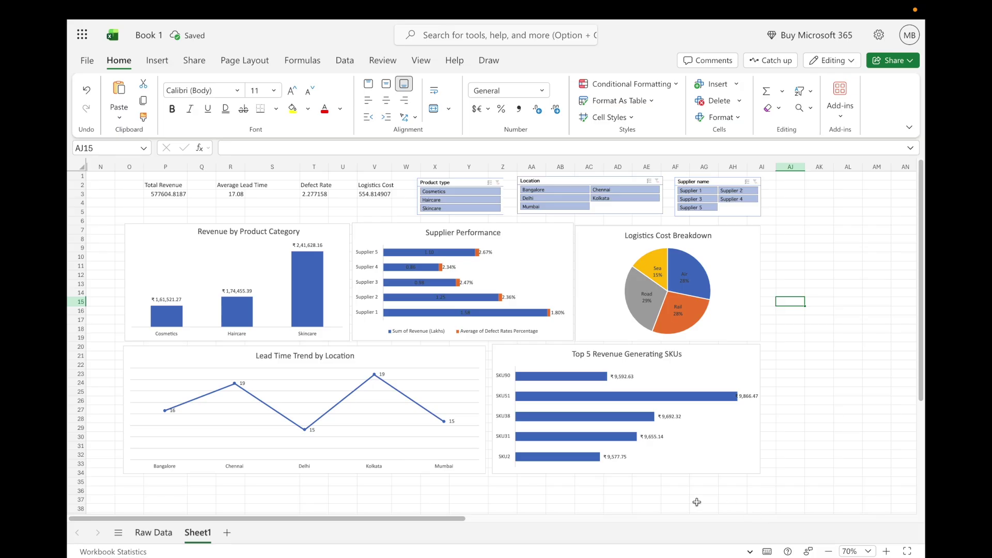
# - Nudge the Logistics Cost Breakdown chart up to line up with the top of the Supplier Performance chart
pyautogui.click(603, 283)
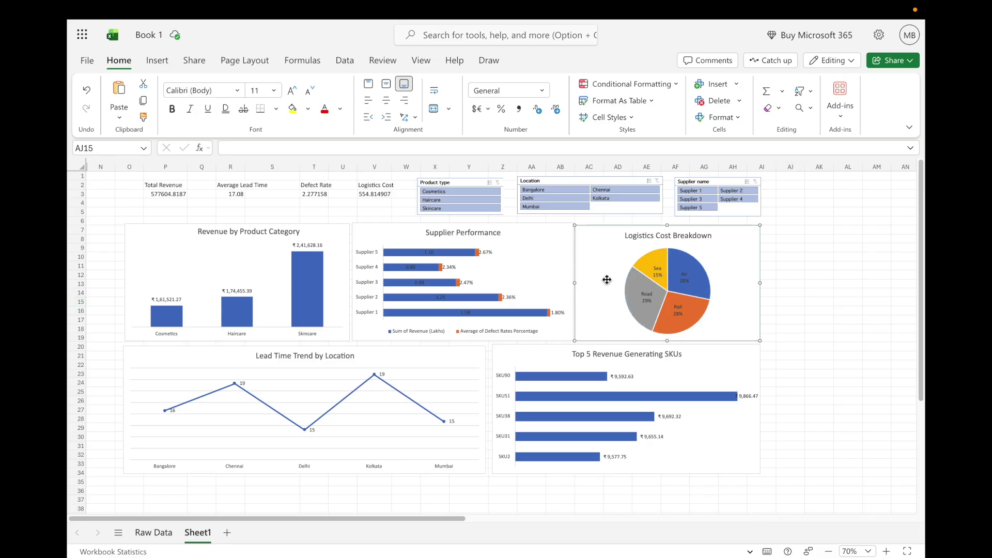
pyautogui.moveTo(610, 235); pyautogui.dragTo(601, 237)
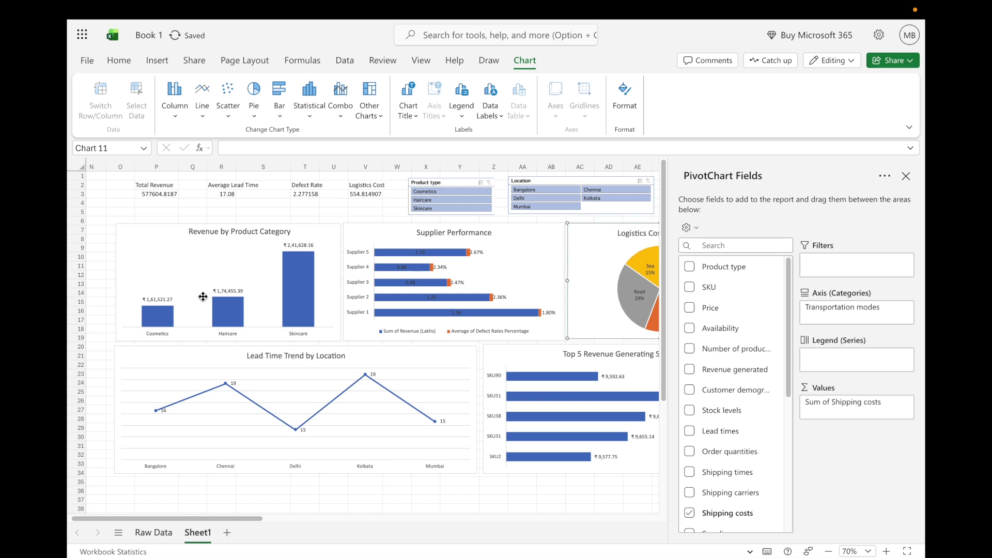
pyautogui.click(104, 344)
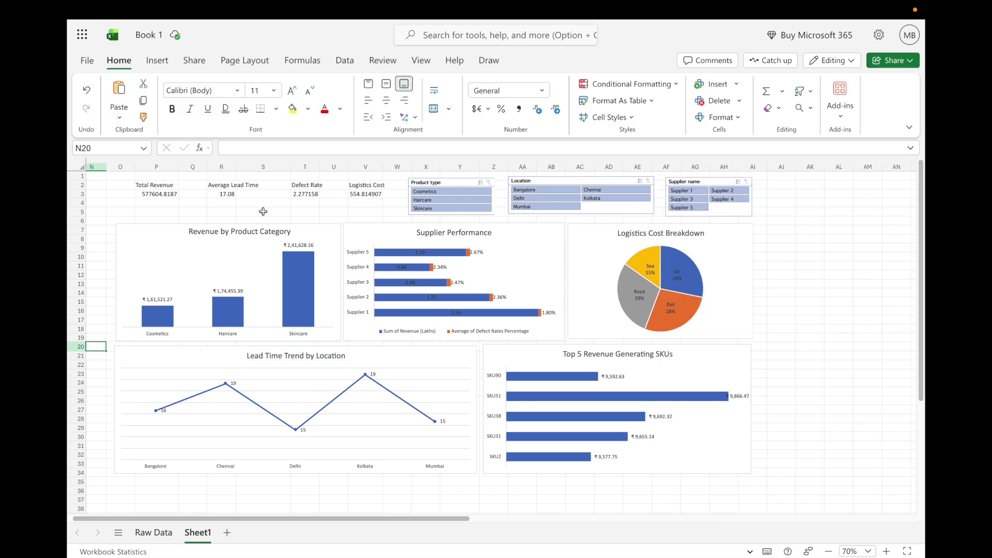
# - Auto-fit the KPI columns R, T and V to their labels and values
pyautogui.doubleClick(346, 168)
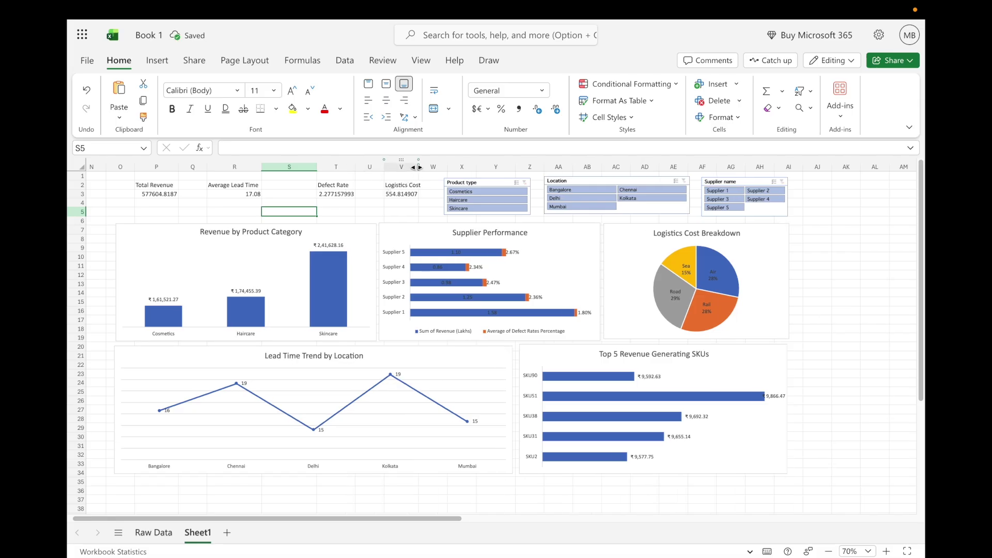
pyautogui.doubleClick(419, 167)
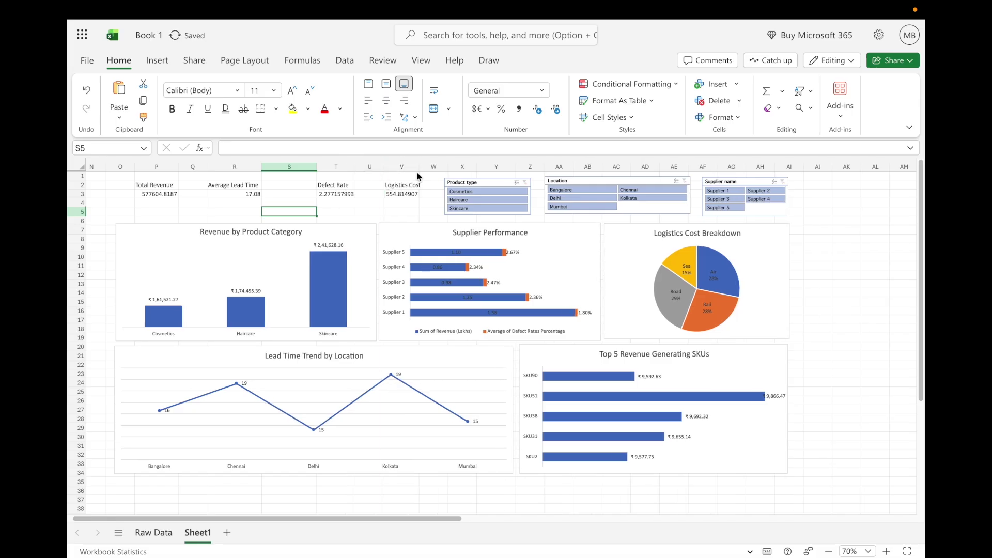
pyautogui.doubleClick(419, 167)
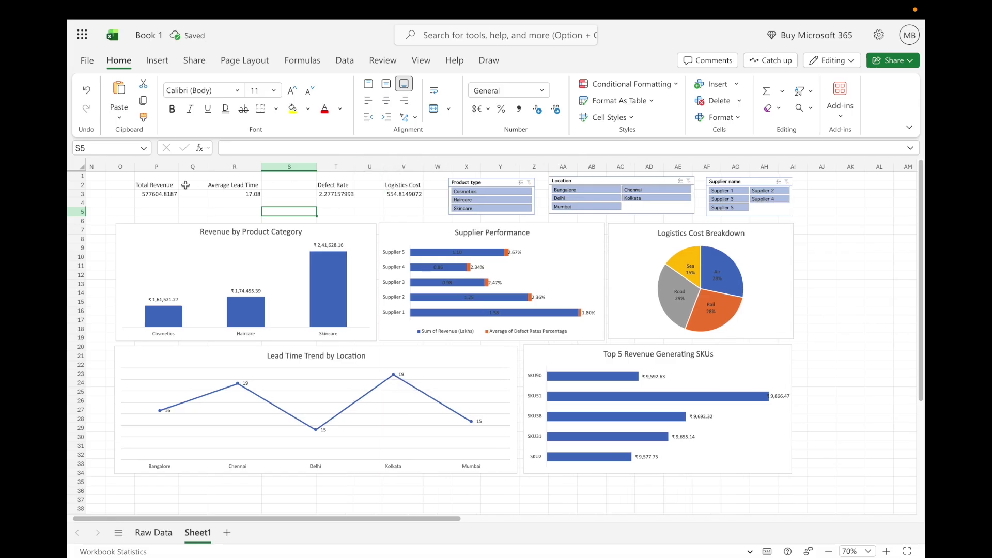
# - Bold the KPI labels and values in P2:V3
pyautogui.click(166, 185)
pyautogui.hotkey('ctrl', 'b')
pyautogui.moveTo(155, 186); pyautogui.dragTo(410, 195)
pyautogui.hotkey('ctrl', 'b')
pyautogui.hotkey('ctrl', 'b')
pyautogui.click(275, 210)
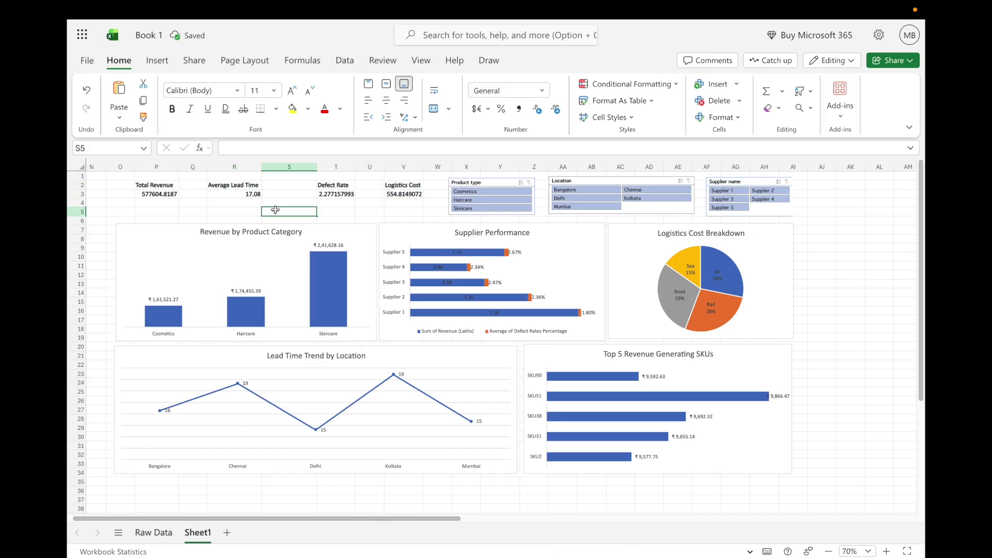
# - Change the label in R2 to "Average Lead Time (Days)"
pyautogui.click(248, 185)
pyautogui.click(299, 148)
pyautogui.write('(Days)')
pyautogui.press('Tab')
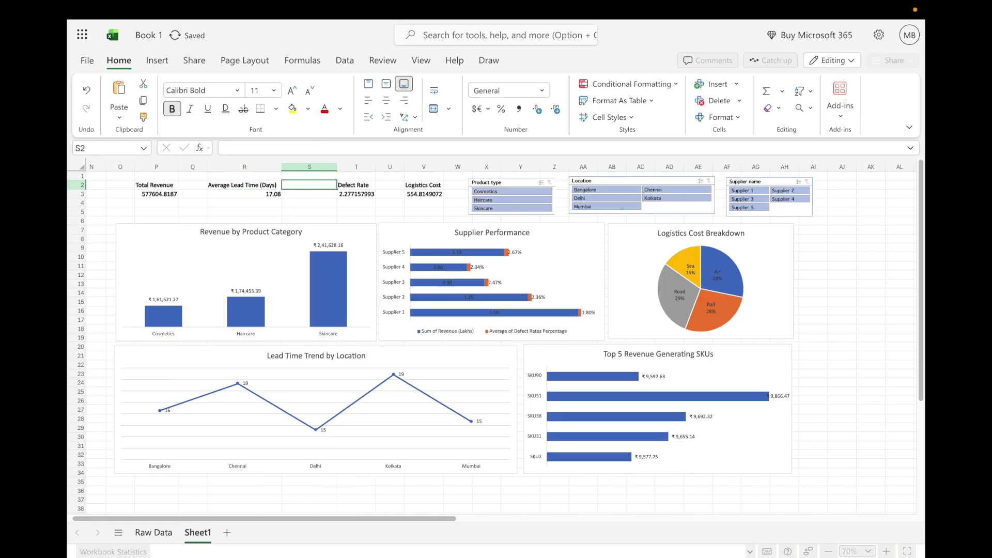
# - Format the Total Revenue value in P3 as Currency
pyautogui.click(157, 186)
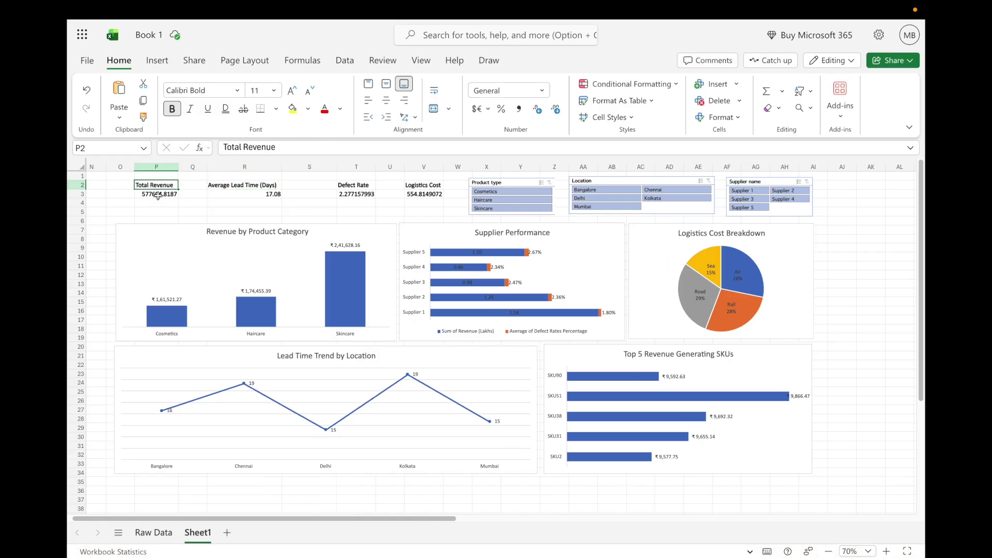
pyautogui.click(157, 195)
pyautogui.click(542, 90)
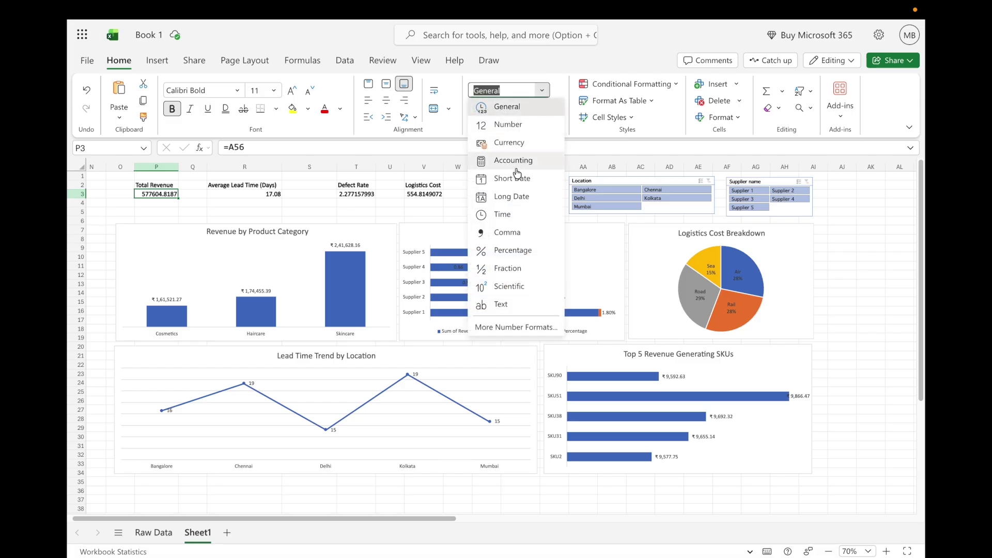
pyautogui.click(511, 143)
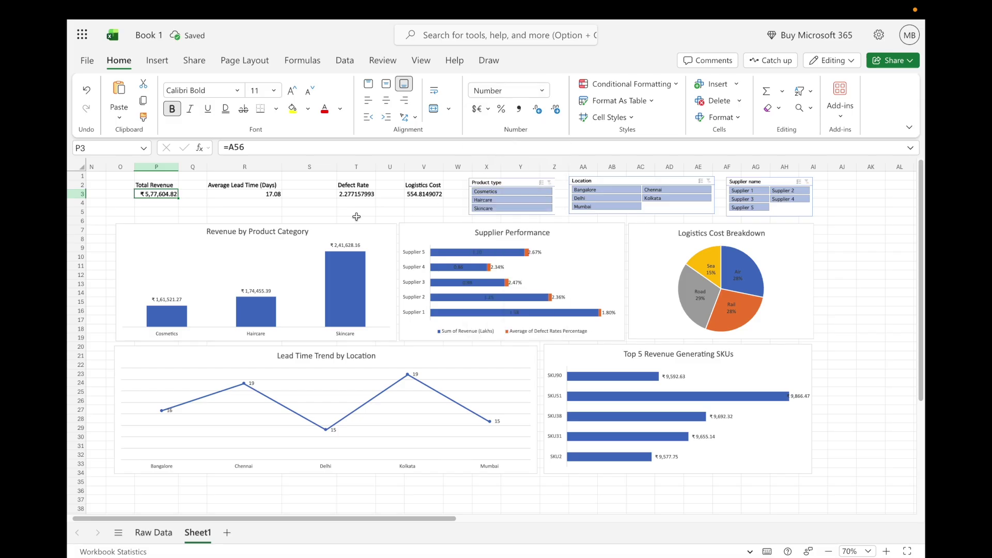
pyautogui.click(313, 211)
# - Format the Defect Rate value in T3 as Number with two decimal places
pyautogui.click(354, 193)
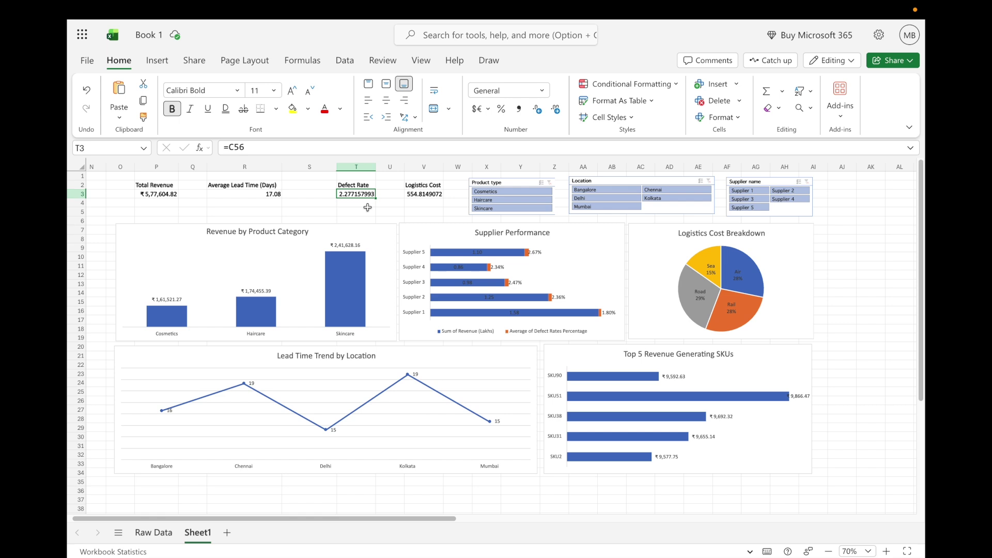
pyautogui.click(542, 90)
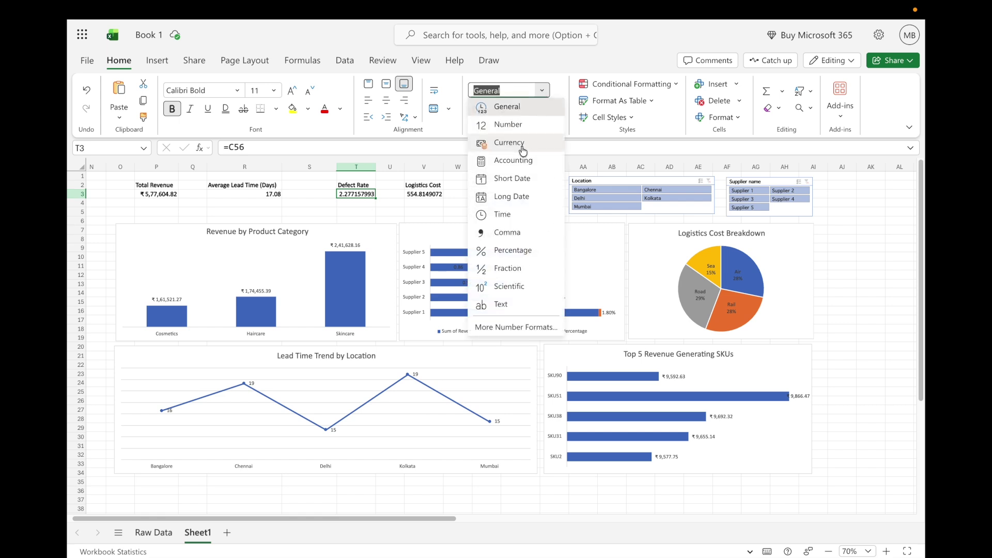
pyautogui.click(514, 126)
pyautogui.click(558, 112)
pyautogui.click(558, 112)
pyautogui.click(558, 112)
pyautogui.click(539, 110)
pyautogui.click(540, 110)
pyautogui.click(540, 110)
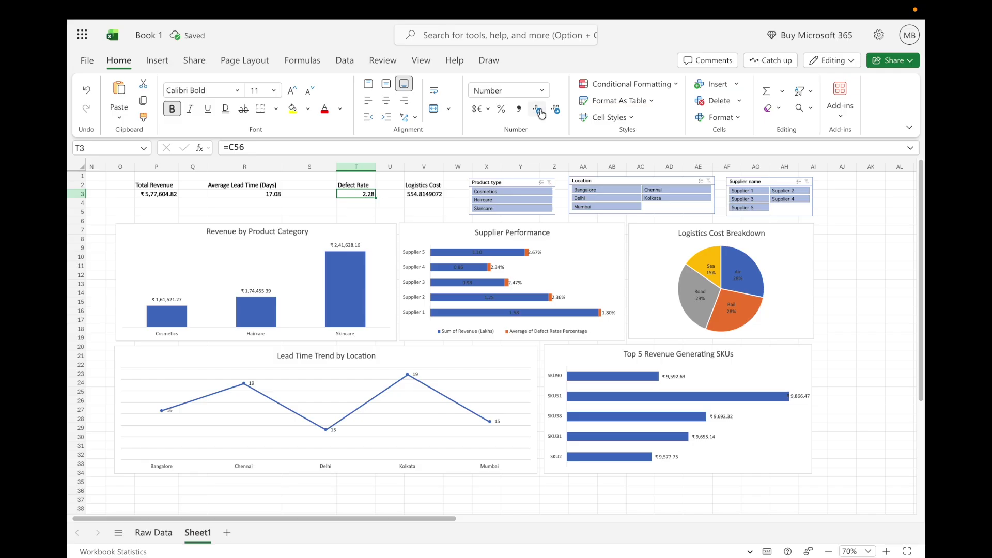
# - Format the Logistics Cost value in V3 as Currency
pyautogui.click(428, 193)
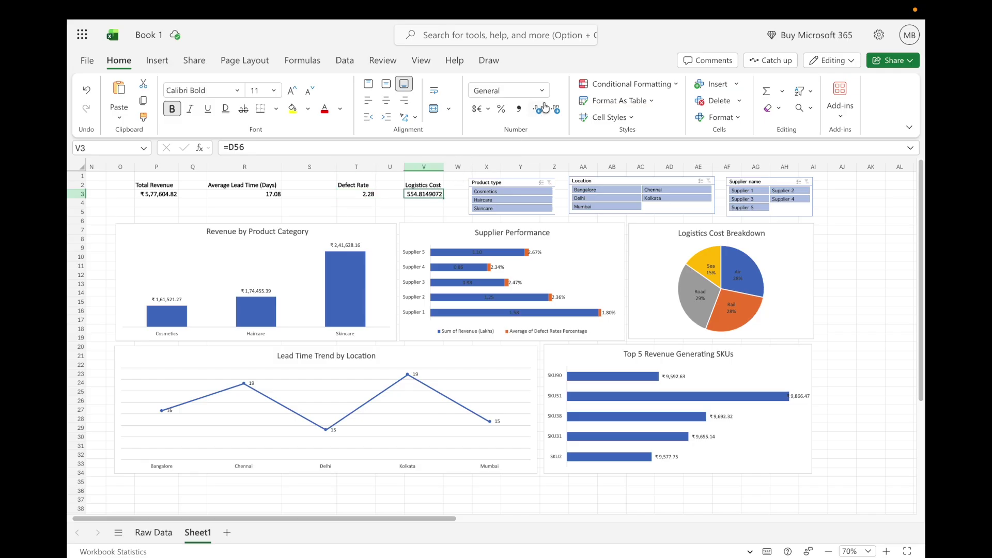
pyautogui.click(541, 90)
pyautogui.click(509, 143)
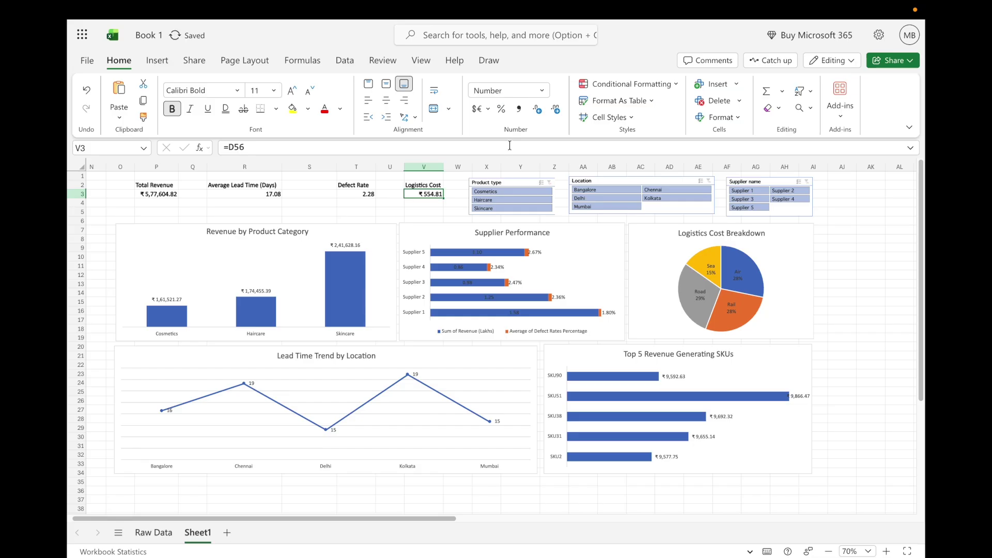
pyautogui.click(455, 176)
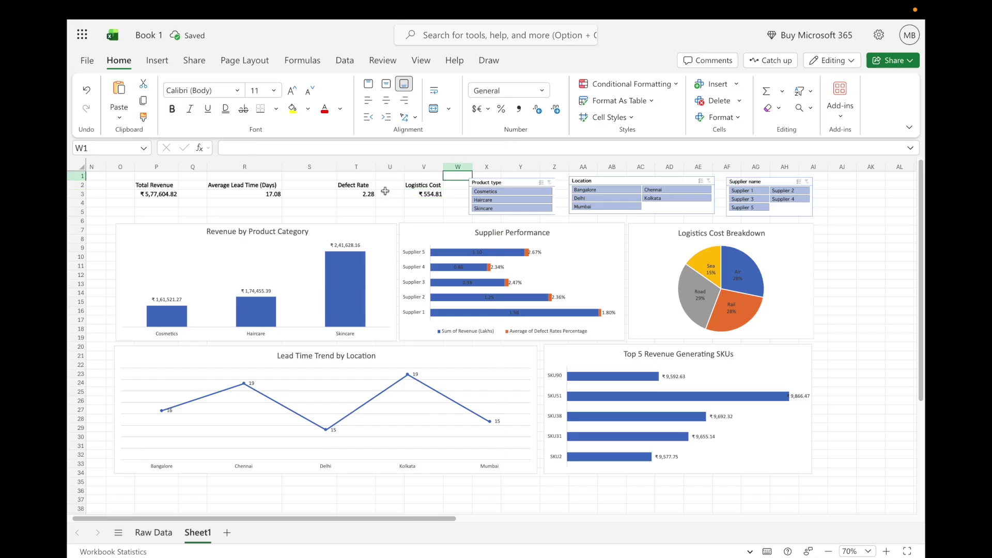
# - Narrow the empty column S to reduce the gap between the Average Lead Time and Defect Rate KPIs
pyautogui.moveTo(337, 167)
pyautogui.mouseDown()
pyautogui.moveTo(305, 167)
pyautogui.moveTo(321, 166)
pyautogui.mouseUp()
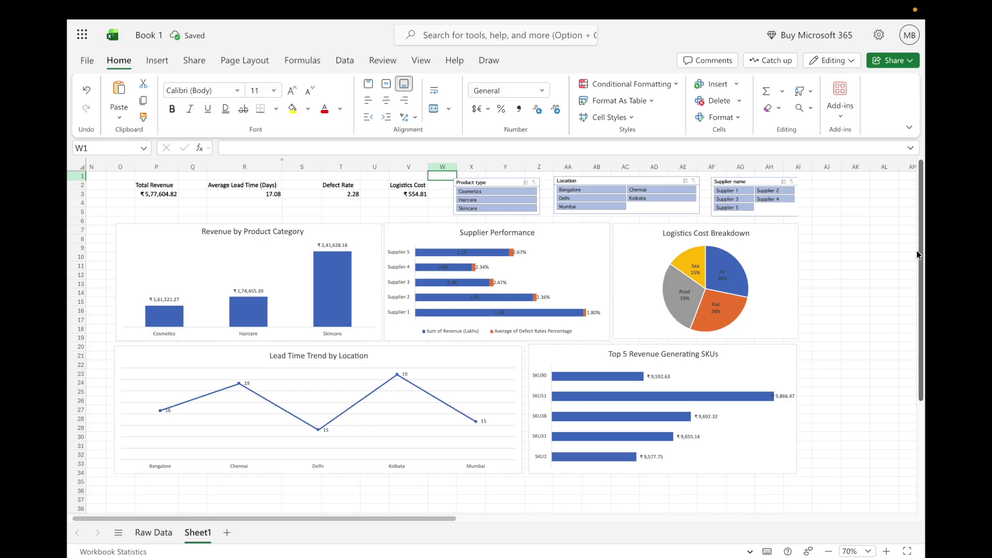
pyautogui.click(853, 259)
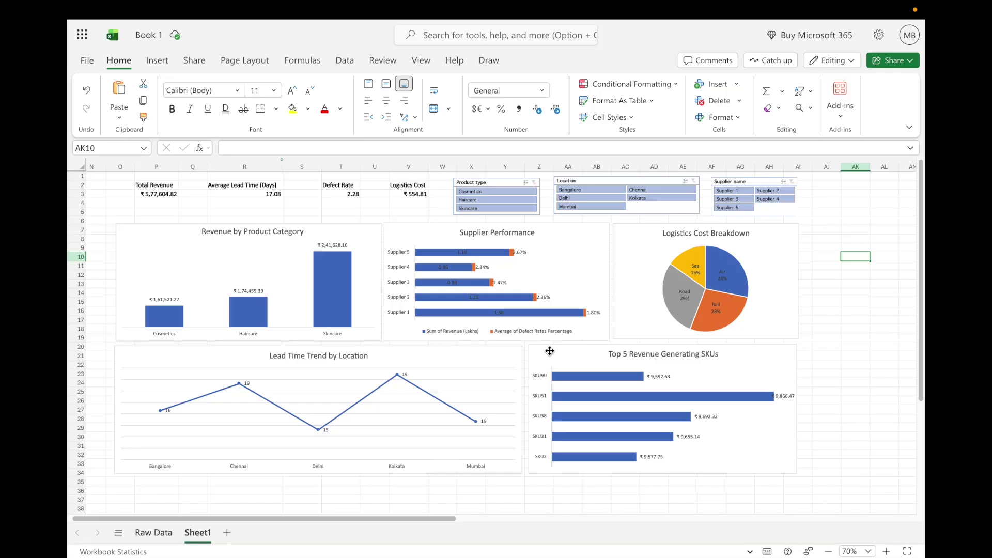
pyautogui.click(845, 226)
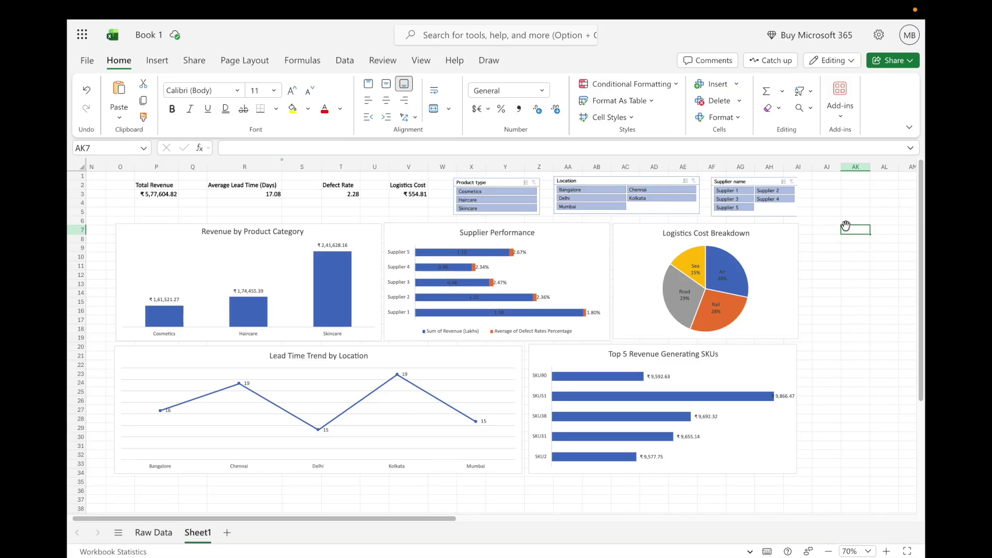
# - Test the Product type slicer with Cosmetics, Haircare and Skincare one at a time, and clear its filter
pyautogui.click(481, 190)
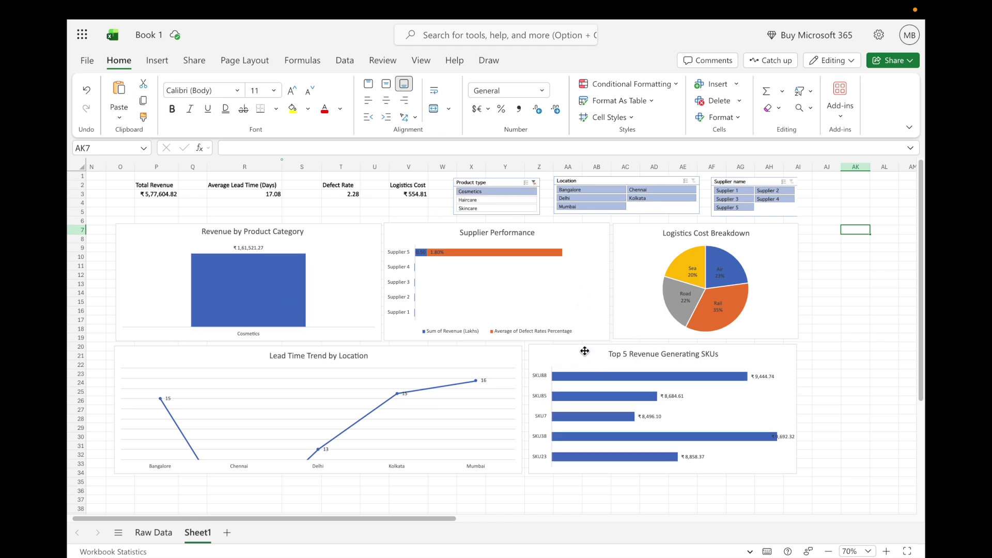
pyautogui.click(503, 201)
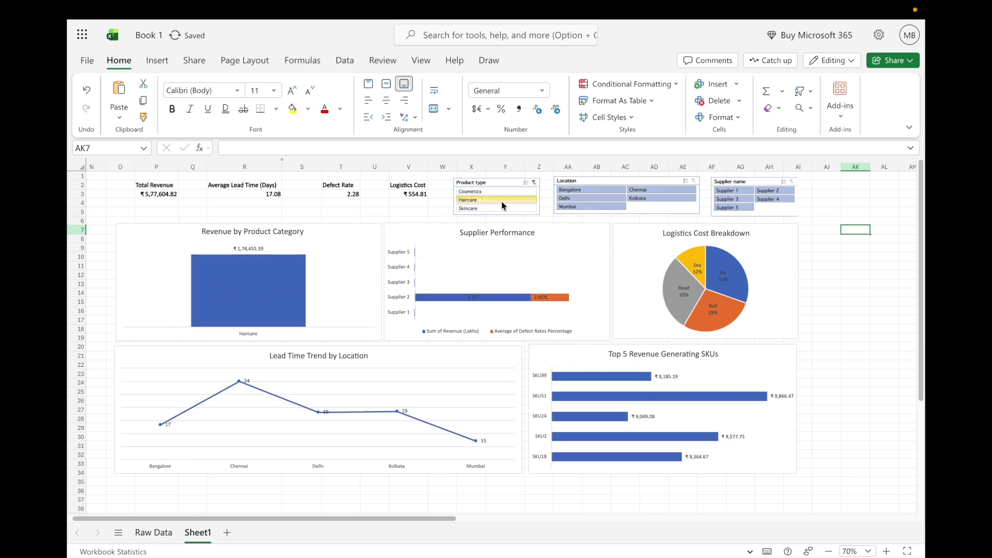
pyautogui.click(502, 208)
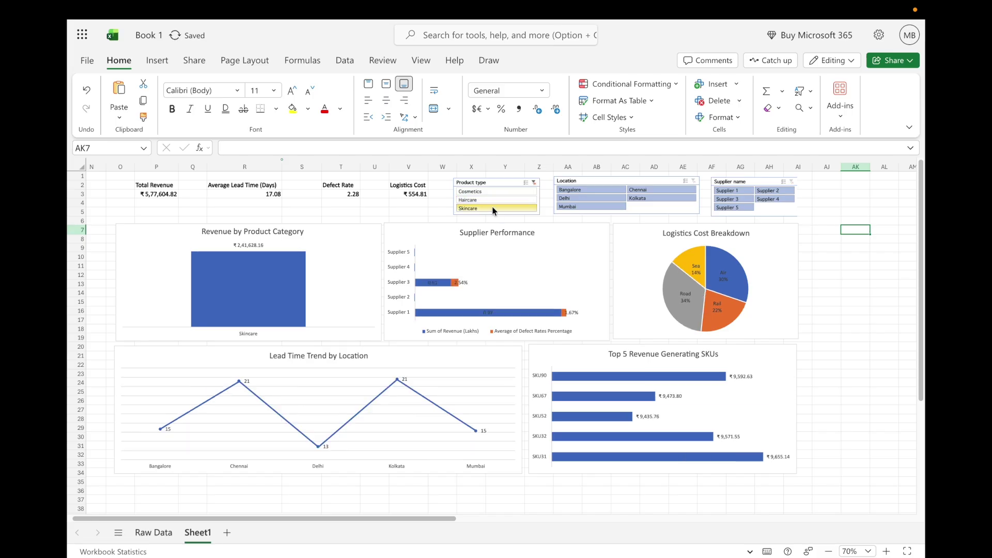
pyautogui.click(534, 182)
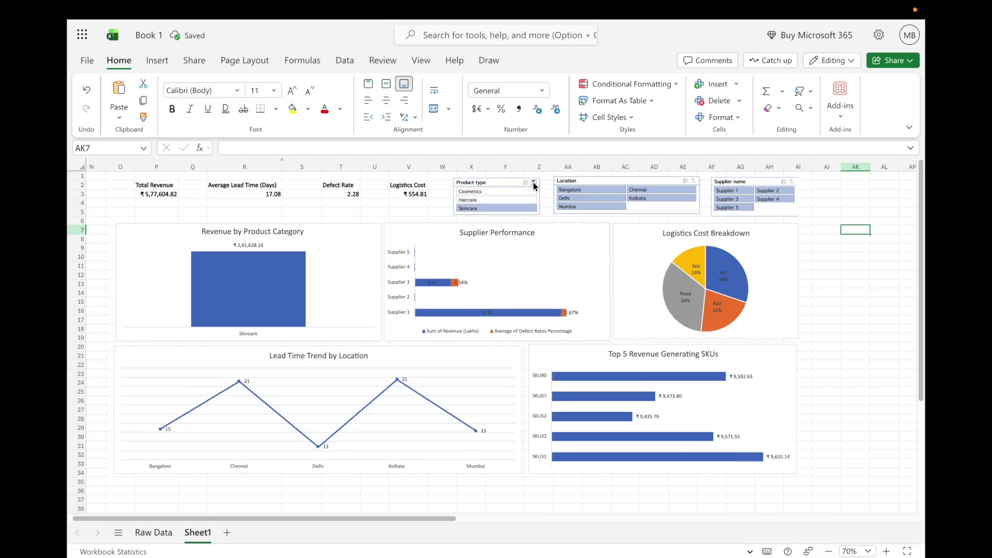
# - Test the Location slicer with Bangalore, Chennai and Kolkata one at a time, and clear its filter
pyautogui.click(591, 189)
pyautogui.click(645, 189)
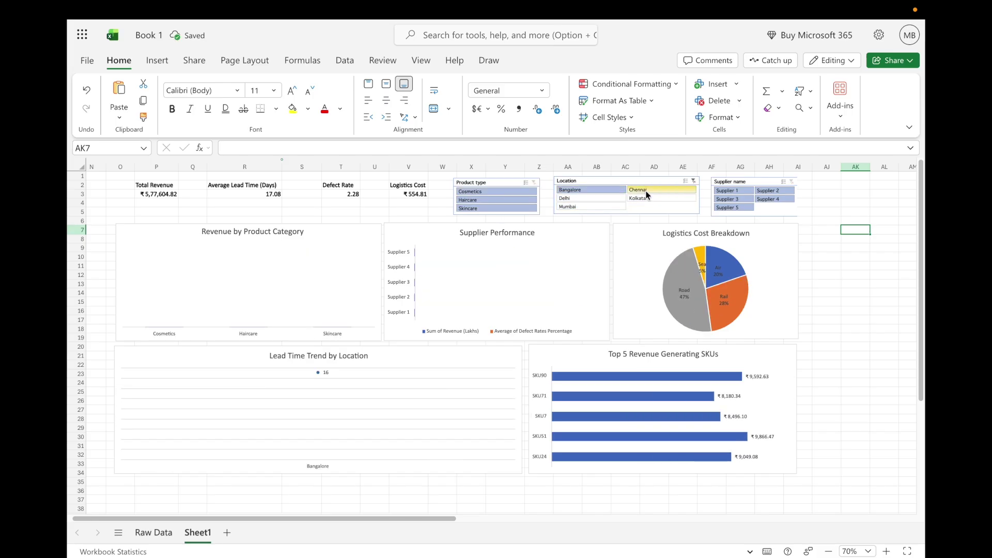
pyautogui.click(646, 198)
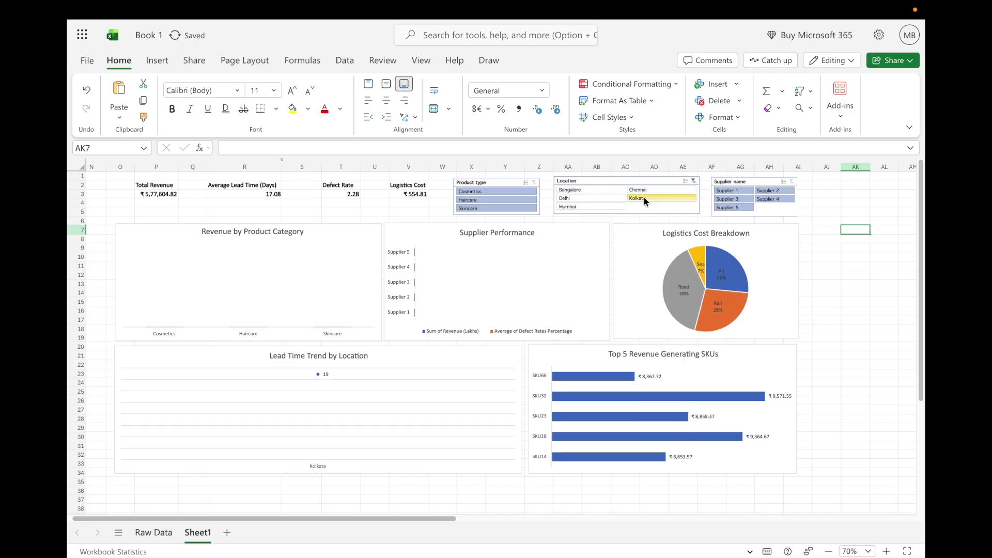
pyautogui.click(692, 182)
# - Test the Supplier name slicer with single suppliers such as Supplier 3, and clear its filter
pyautogui.click(733, 190)
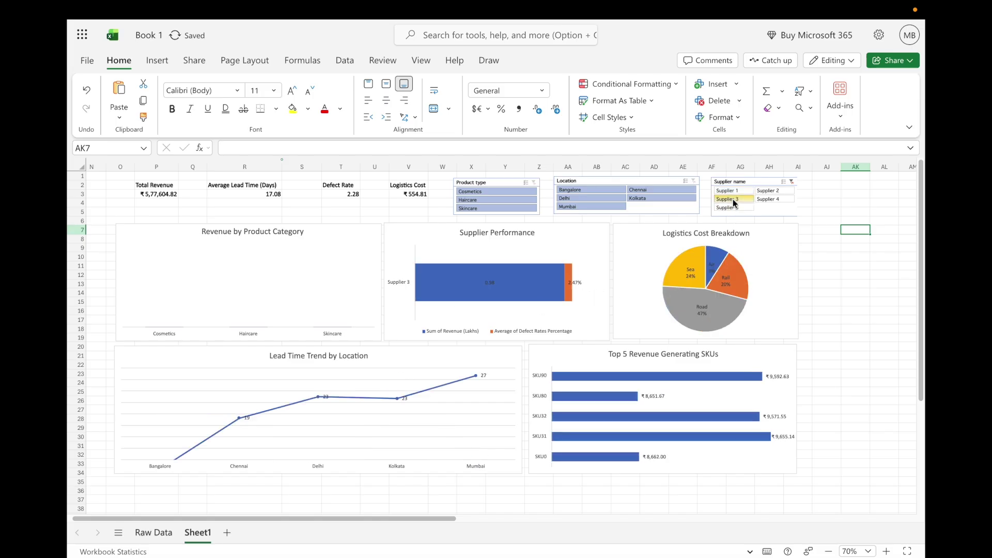
pyautogui.click(791, 182)
pyautogui.click(852, 302)
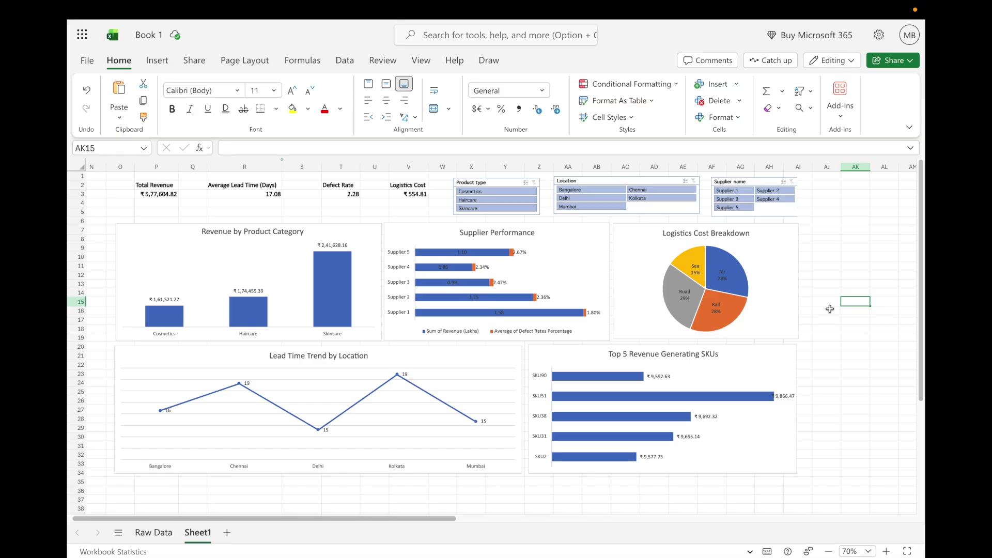
pyautogui.moveTo(333, 294)
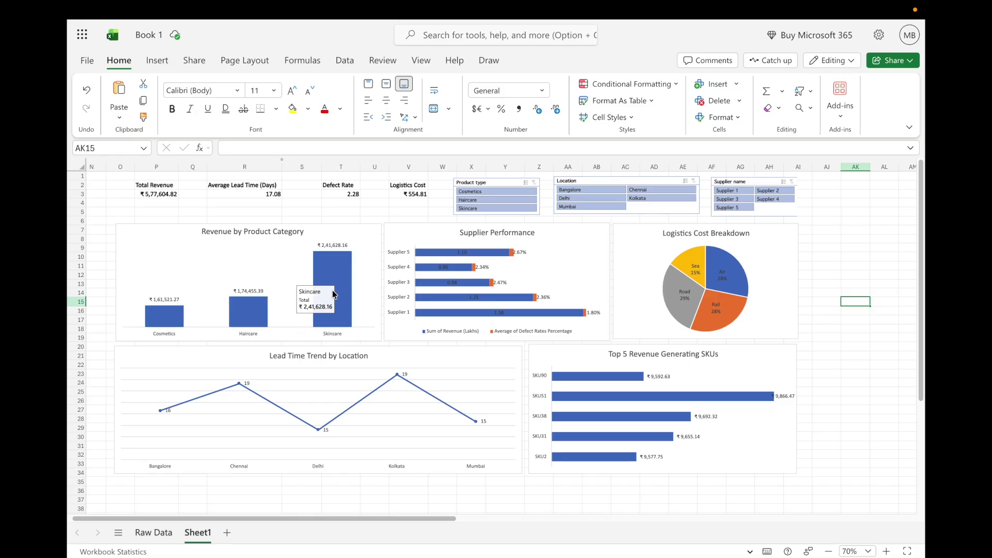